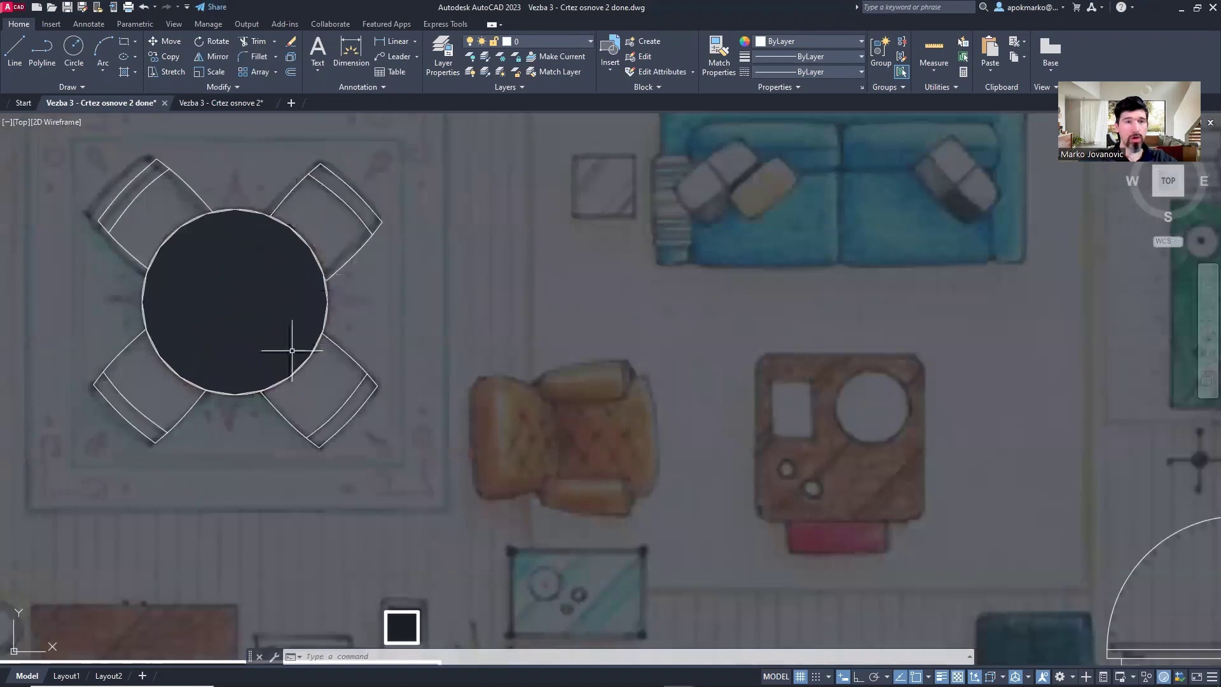
- Review the dining furniture and the hatched room in the finished plan, and switch to the Vezba 3 - Crtez osnove 2 drawing
middle_drag(654, 508, 429, 245)
middle_drag(1045, 323, 736, 410)
scroll(735, 410, down, 2)
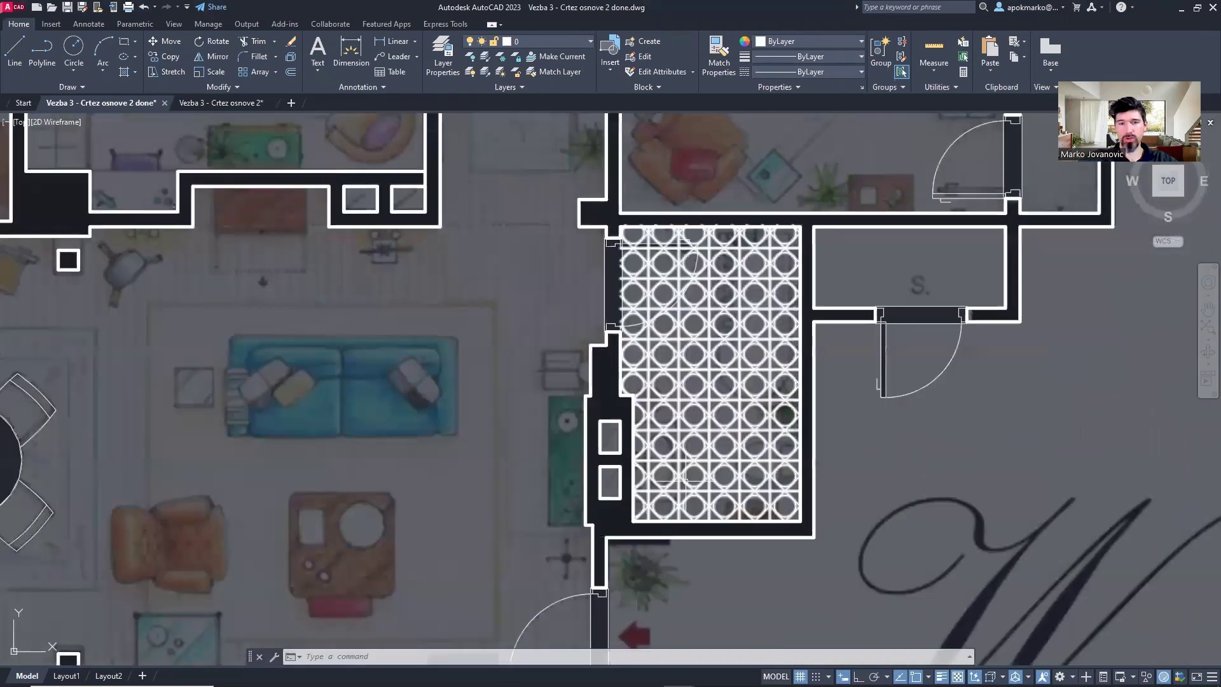
scroll(633, 317, down, 2)
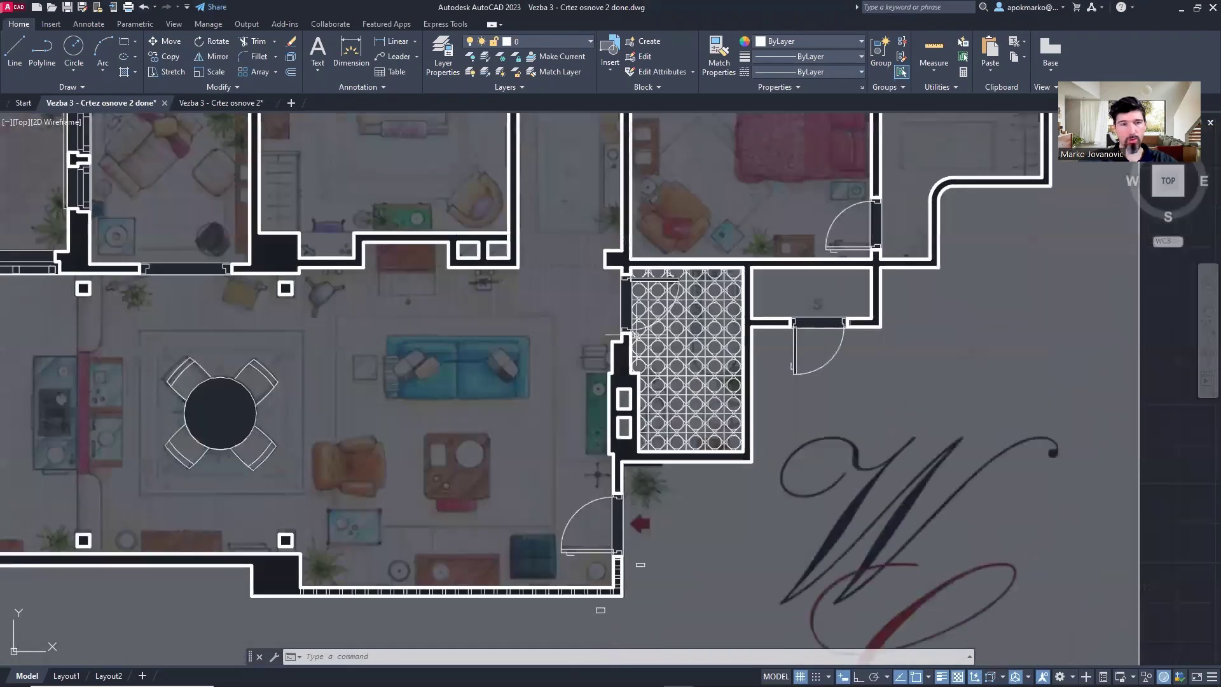
scroll(408, 264, up, 1)
key(ctrl+Tab)
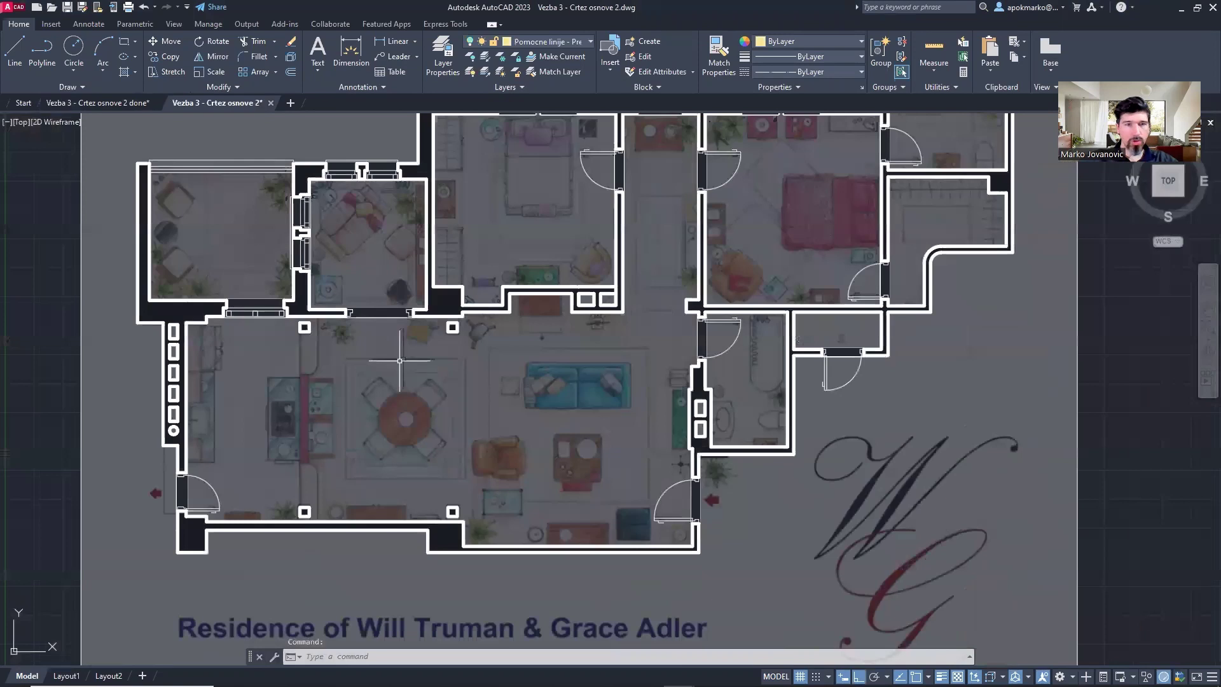
- Draw a center-radius circle with a radius of about 56 over the round dining table in the plan image
scroll(455, 338, up, 3)
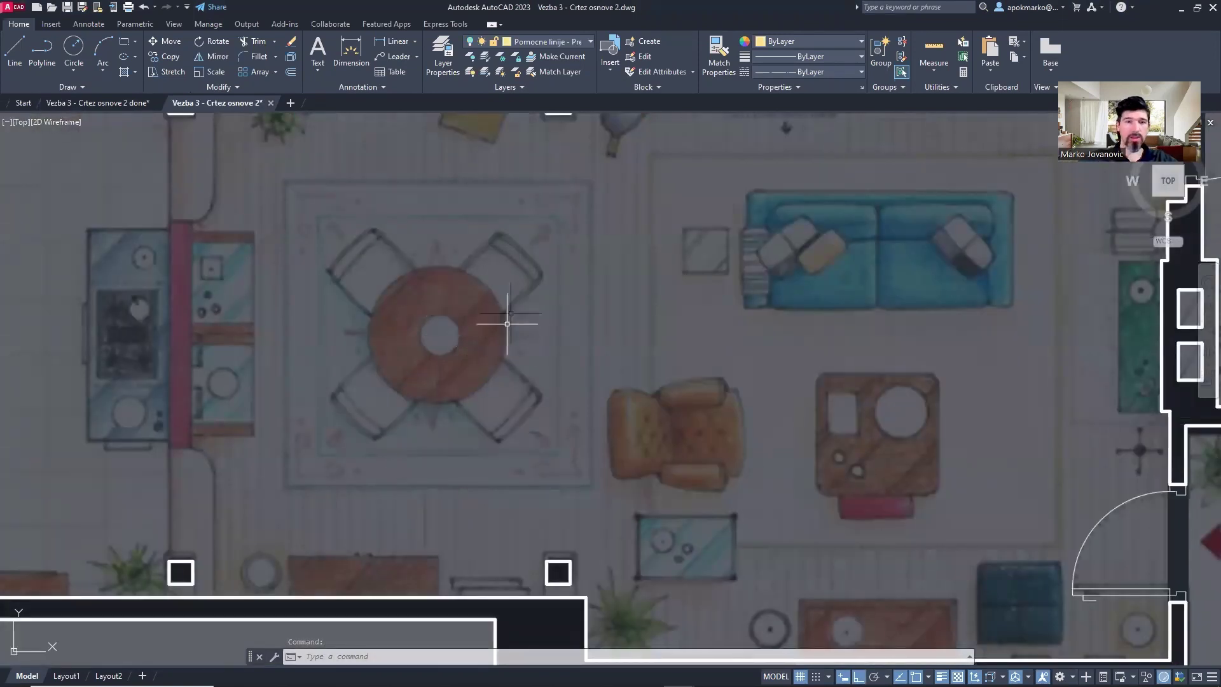
scroll(473, 323, up, 2)
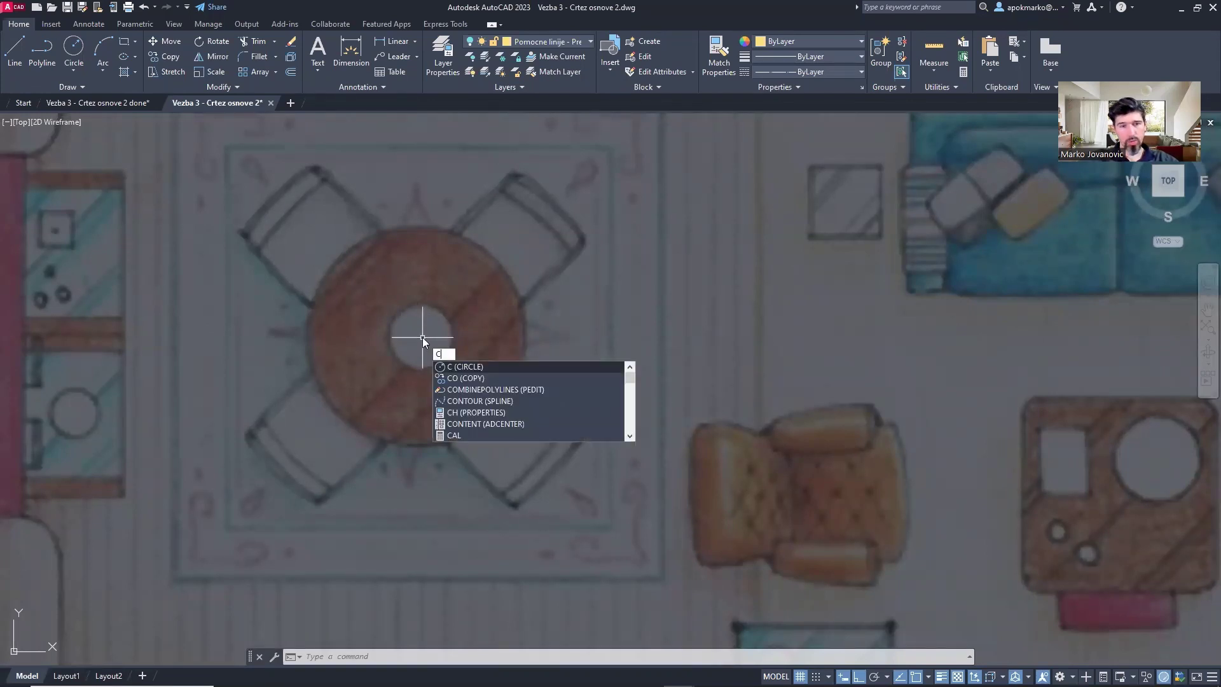
key(Return)
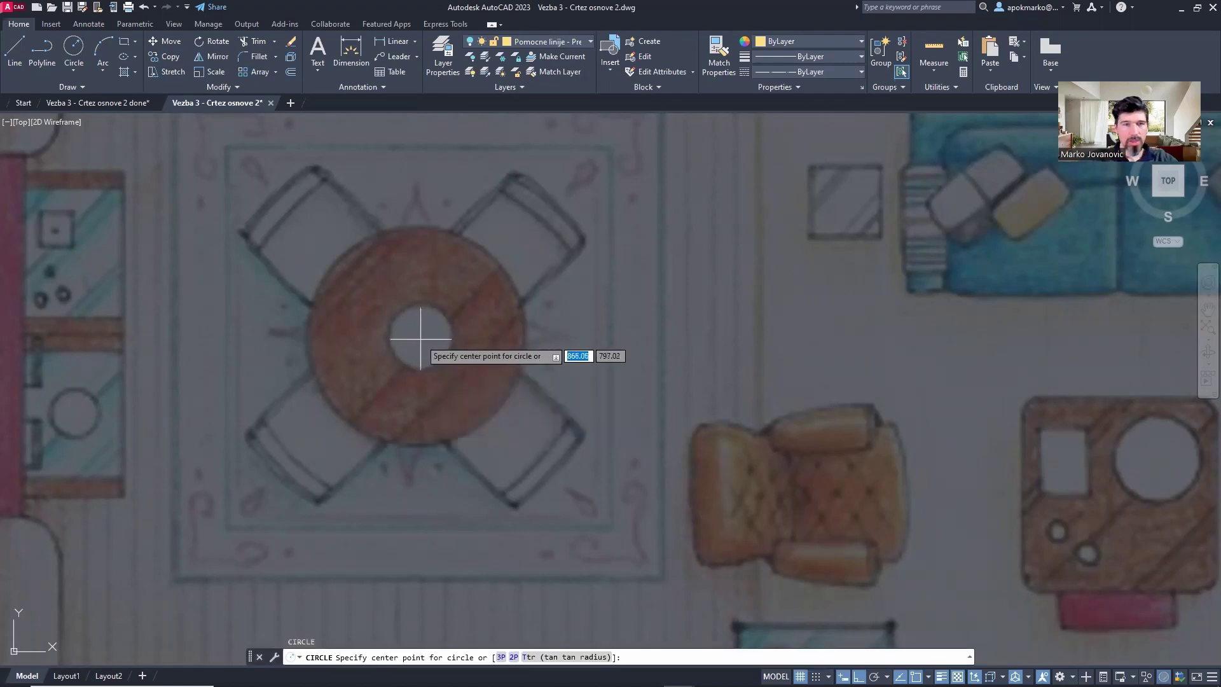
click(423, 336)
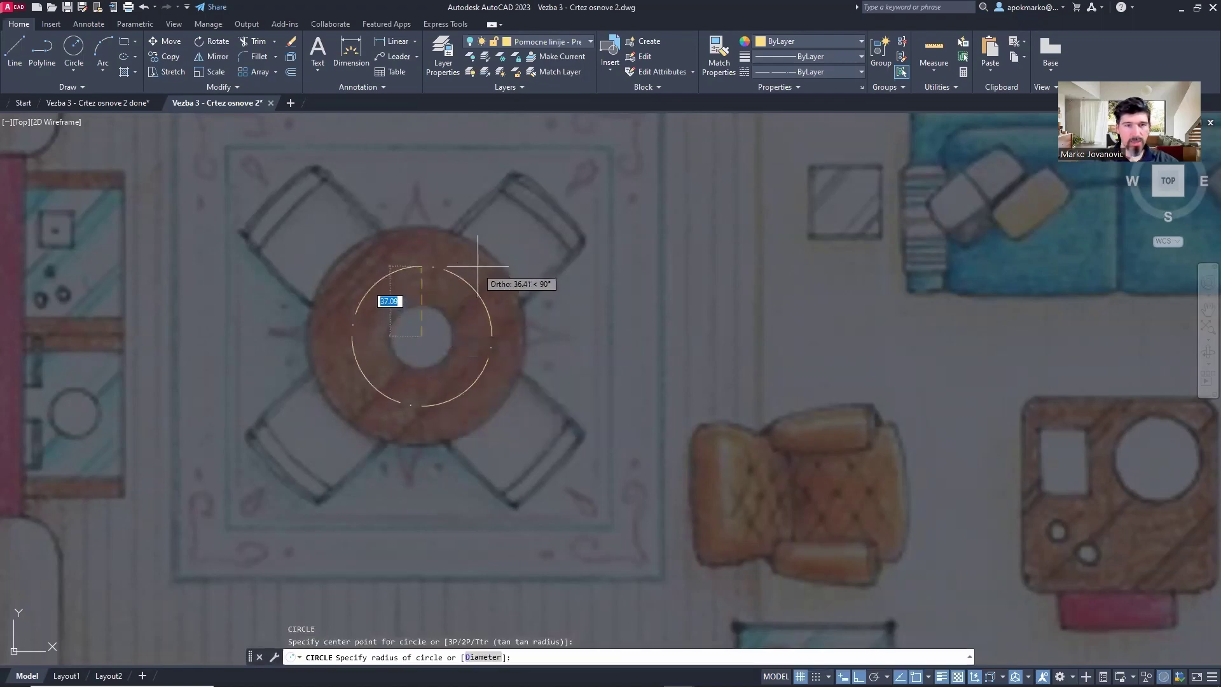
click(502, 230)
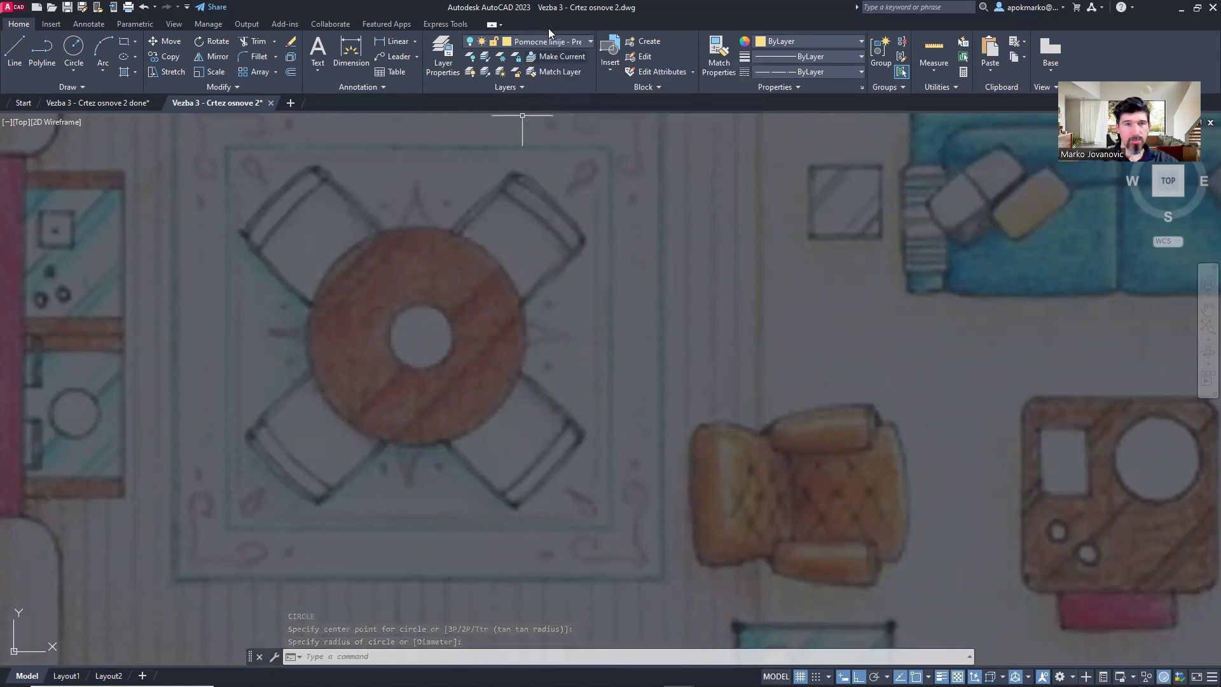
- Turn on the Pomocne linije - Presek layer and erase the circle drawn on it over the dining table
click(560, 42)
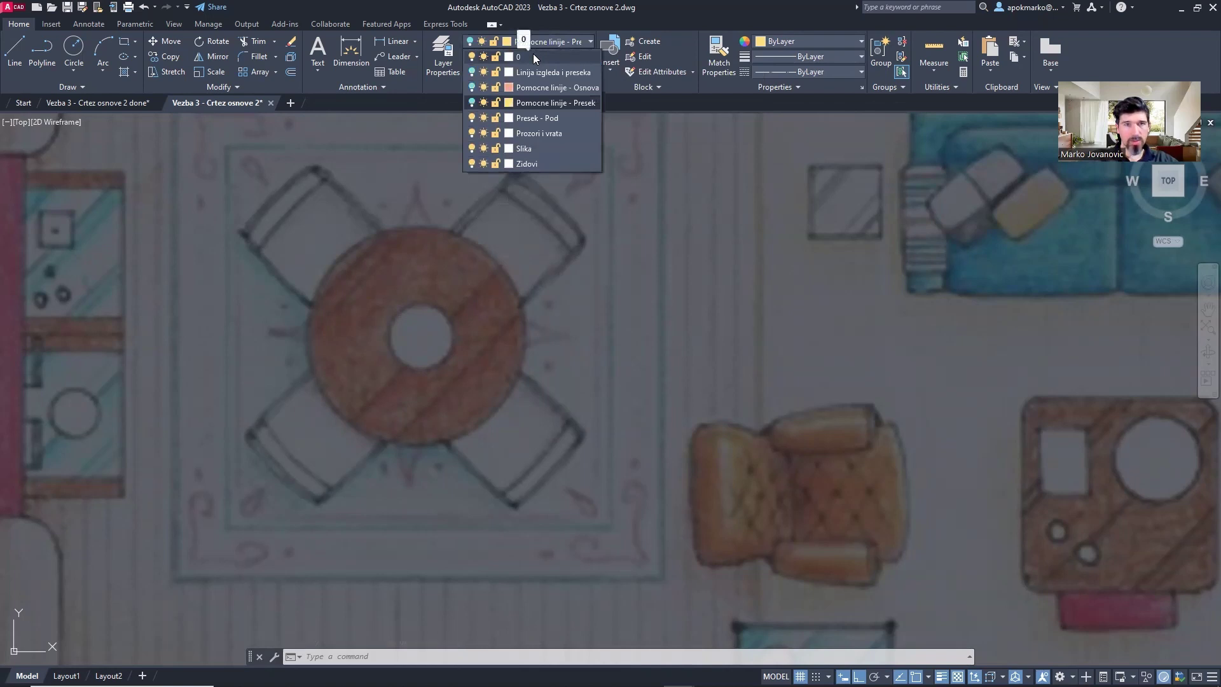
click(471, 102)
click(471, 57)
click(471, 57)
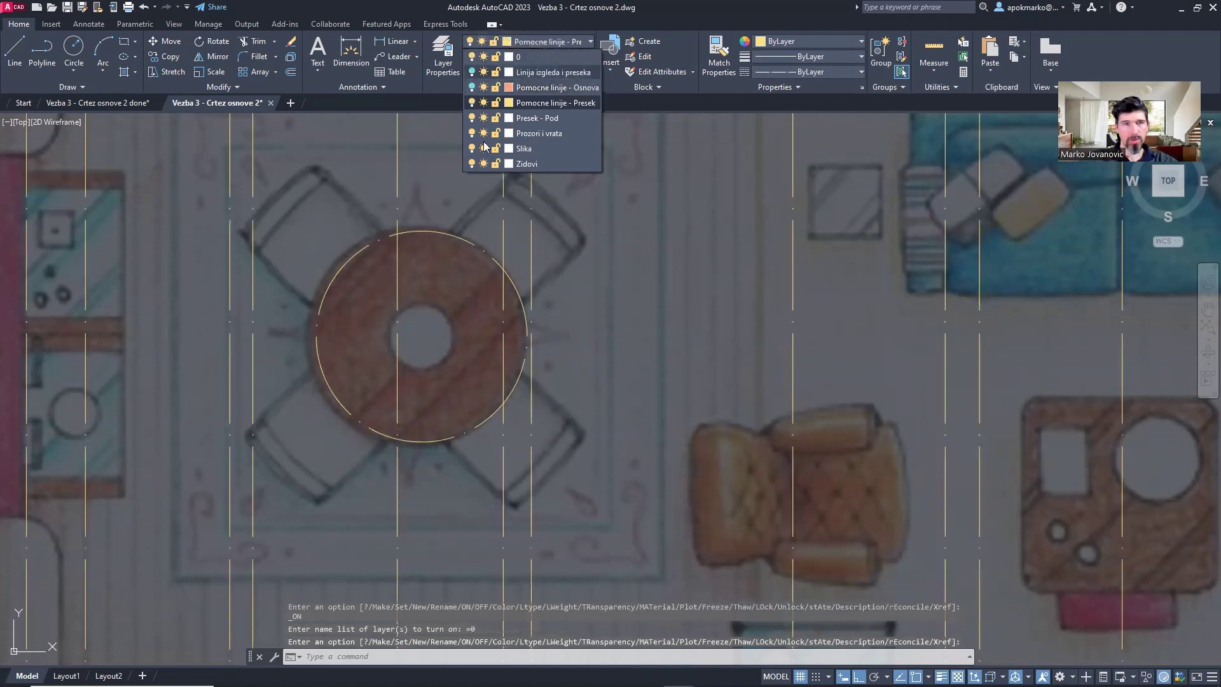
click(452, 234)
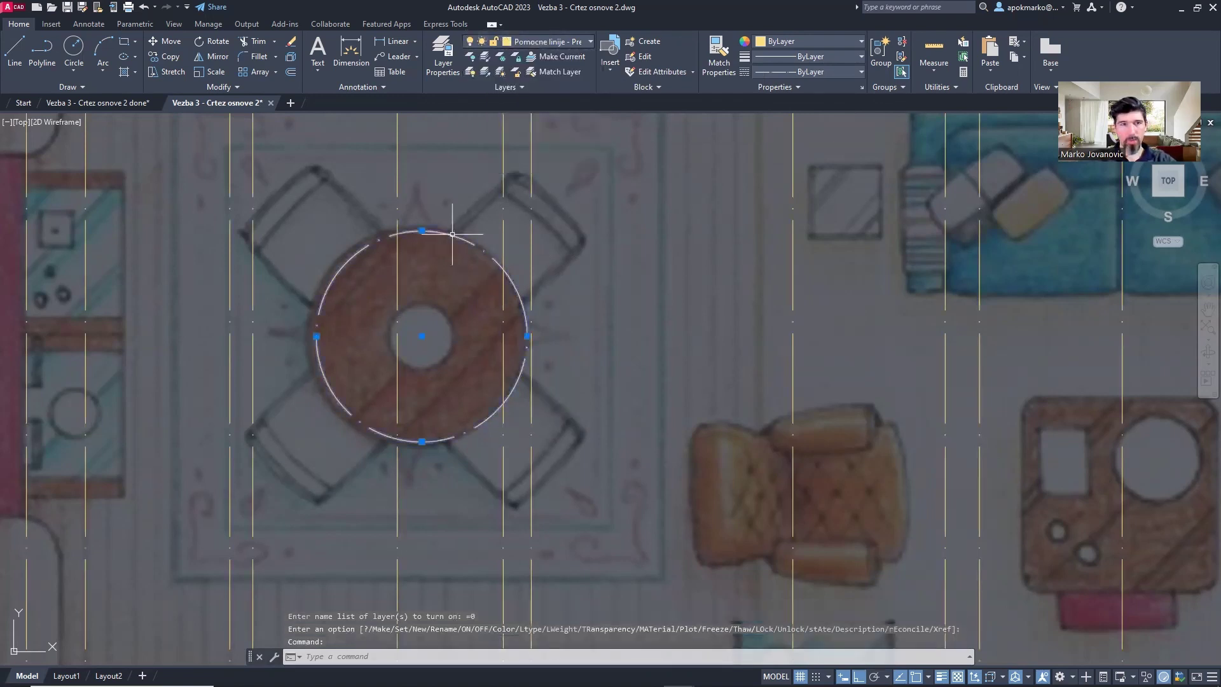
key(Delete)
- Create a layer named Namestaj with a 0.15 mm lineweight and make it the current layer
click(537, 42)
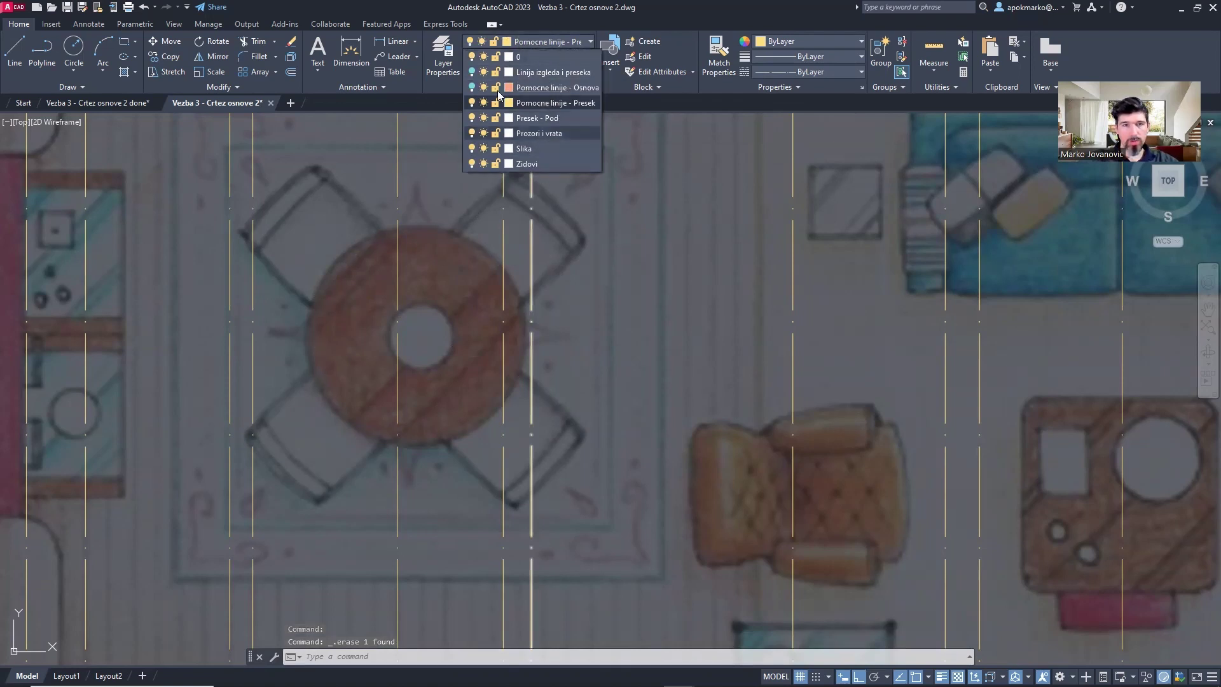
click(444, 63)
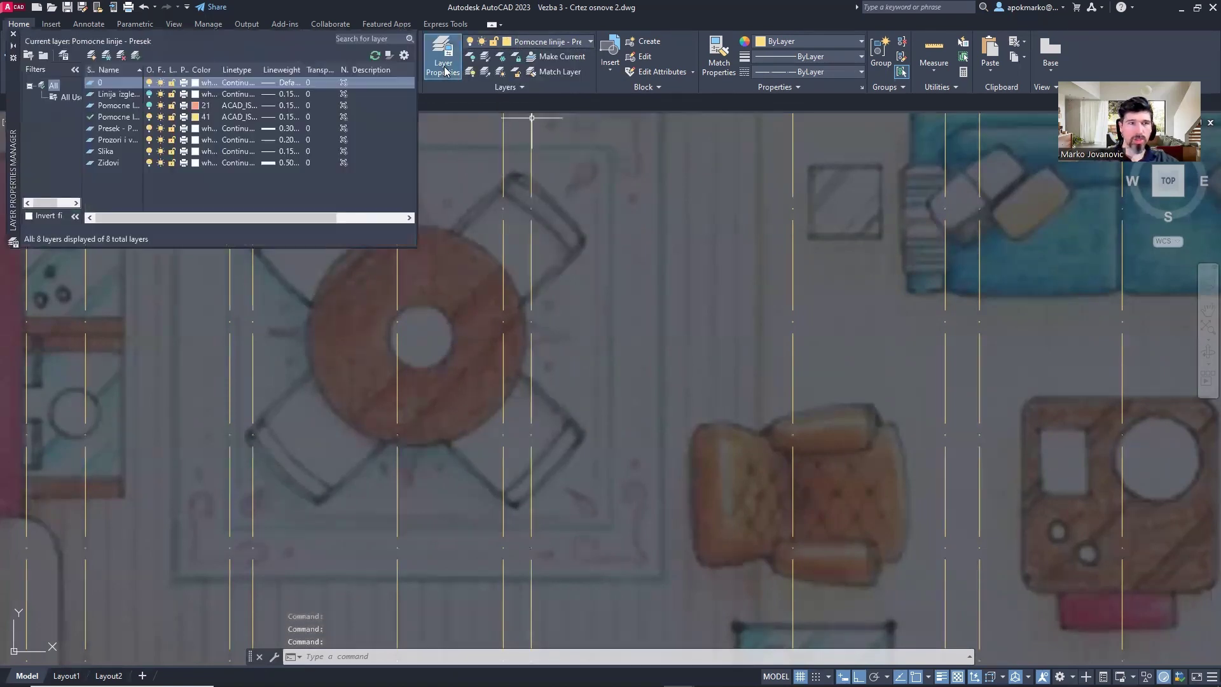
click(92, 56)
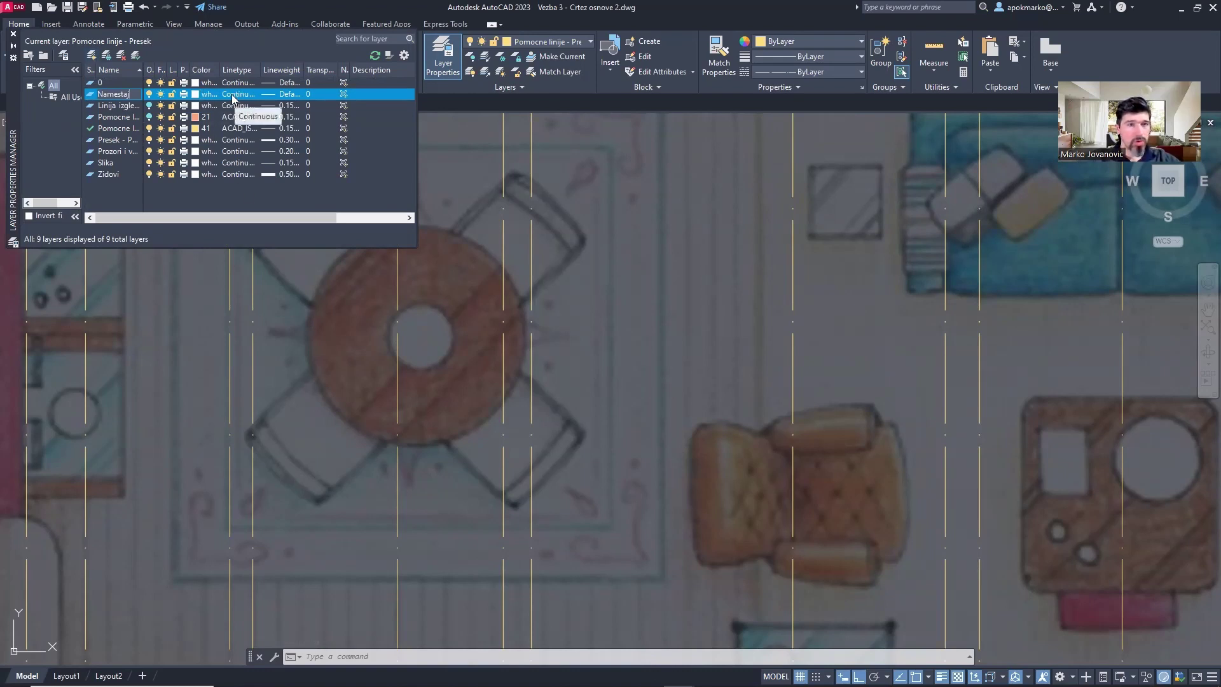
click(287, 95)
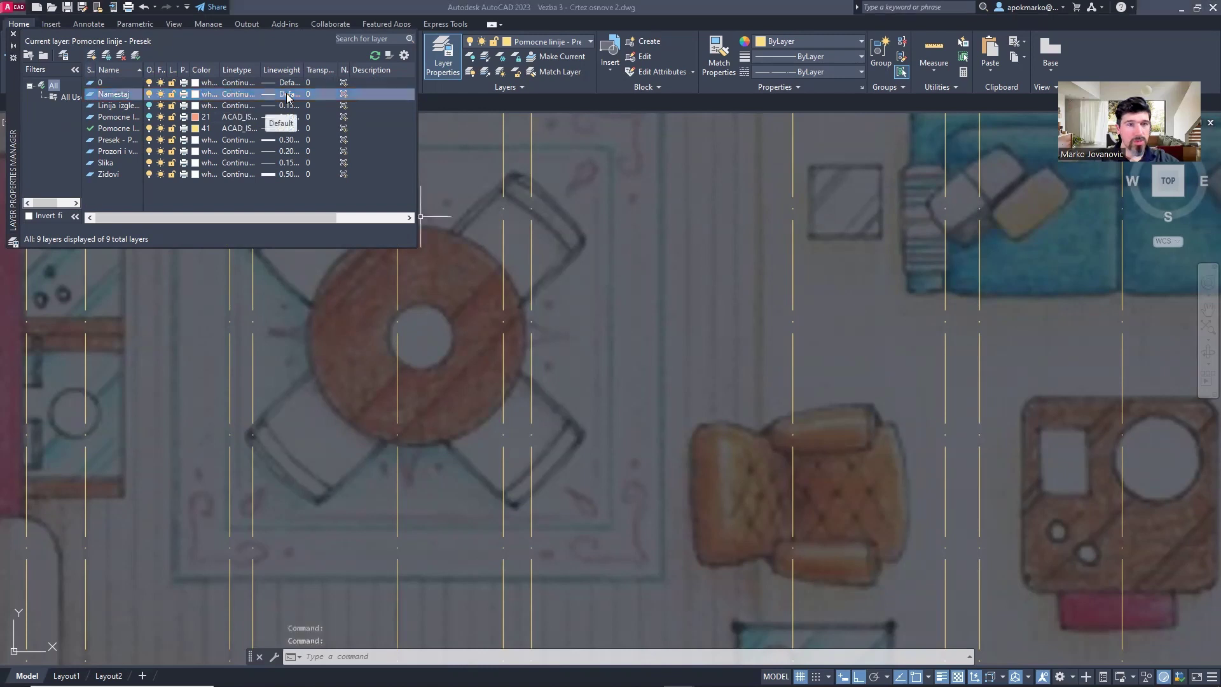
click(597, 325)
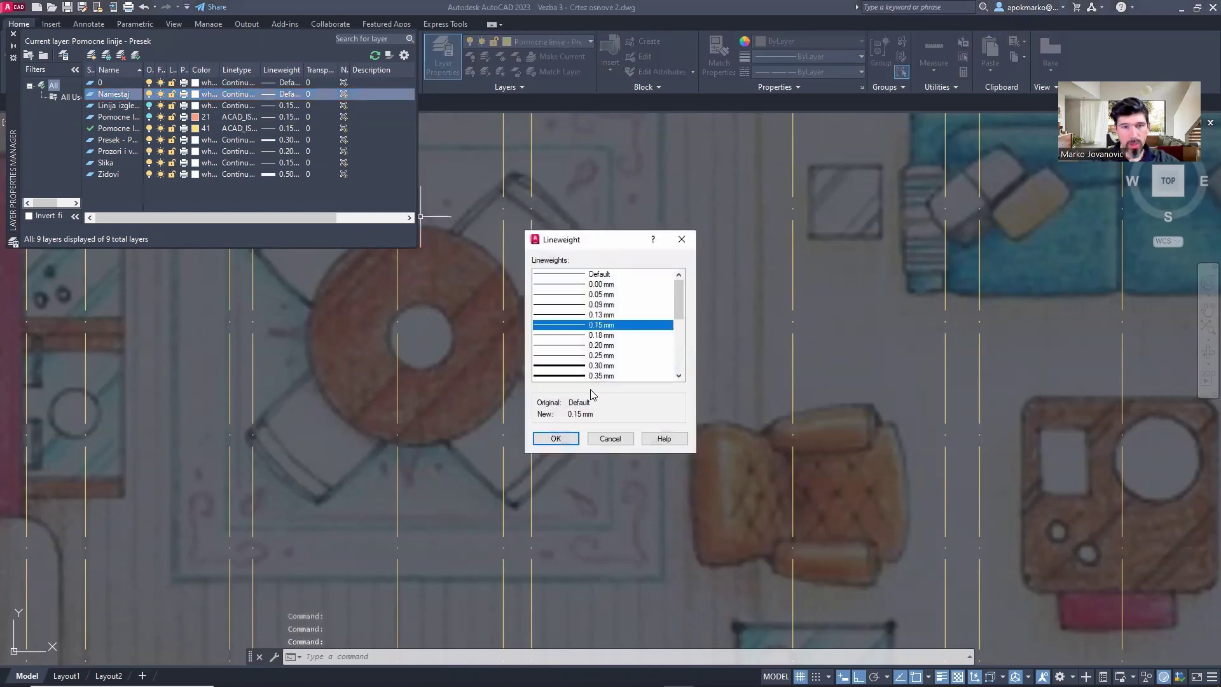
click(555, 439)
click(14, 35)
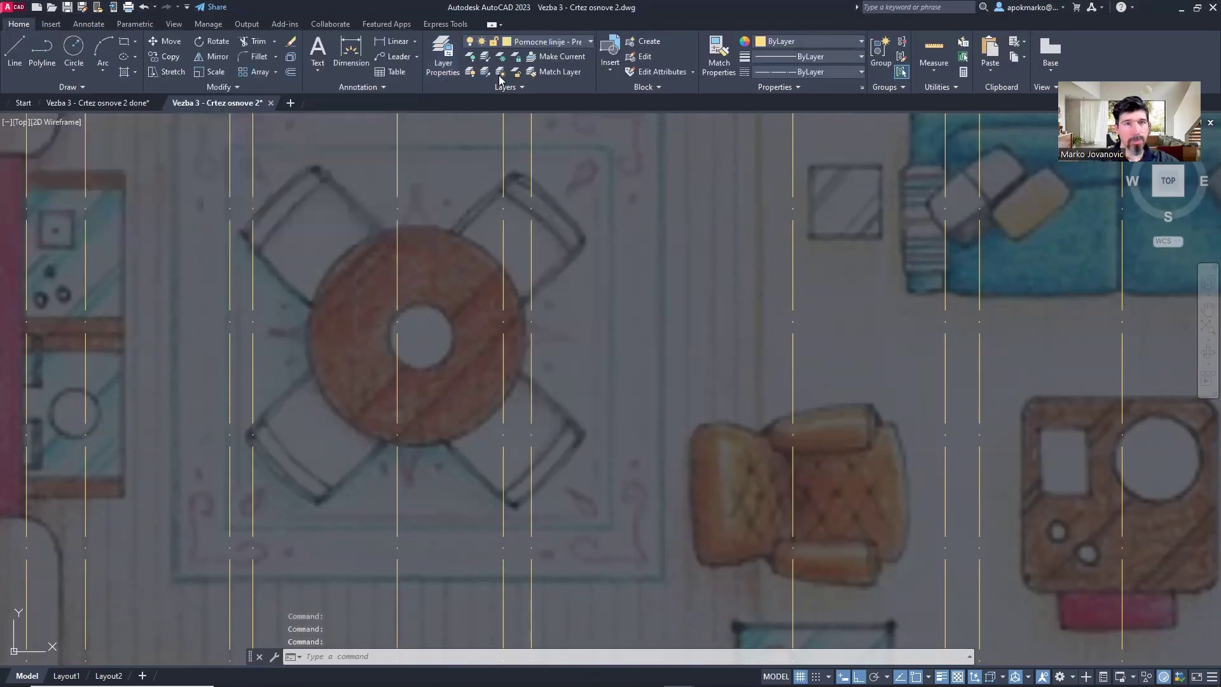
click(547, 43)
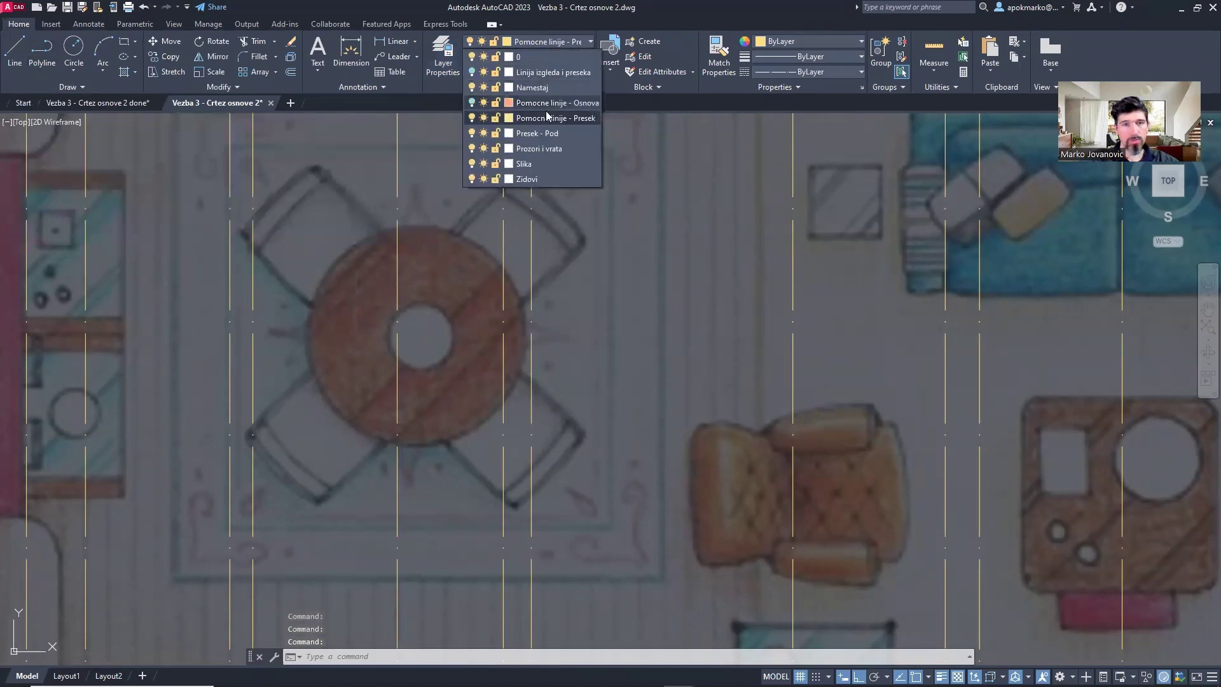
click(532, 87)
- Draw a center-radius circle around the round dining table and turn off the Pomocne linije - Presek layer
text(c)
key(Return)
scroll(420, 327, up, 2)
click(425, 332)
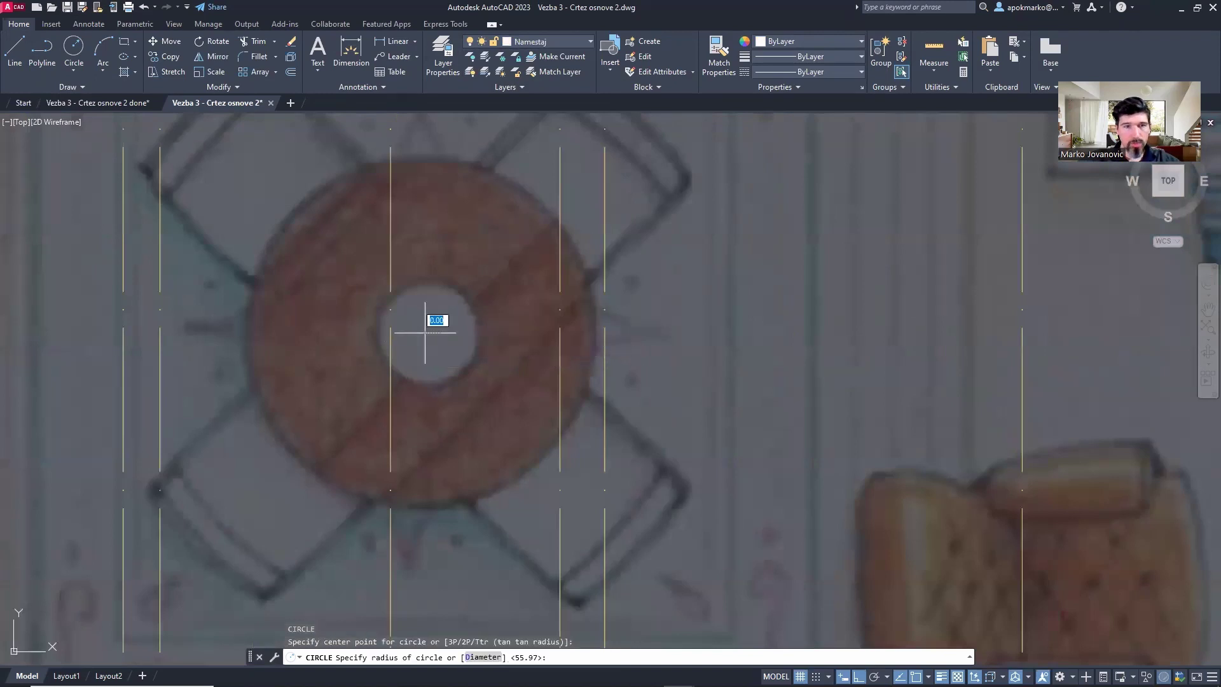
click(493, 177)
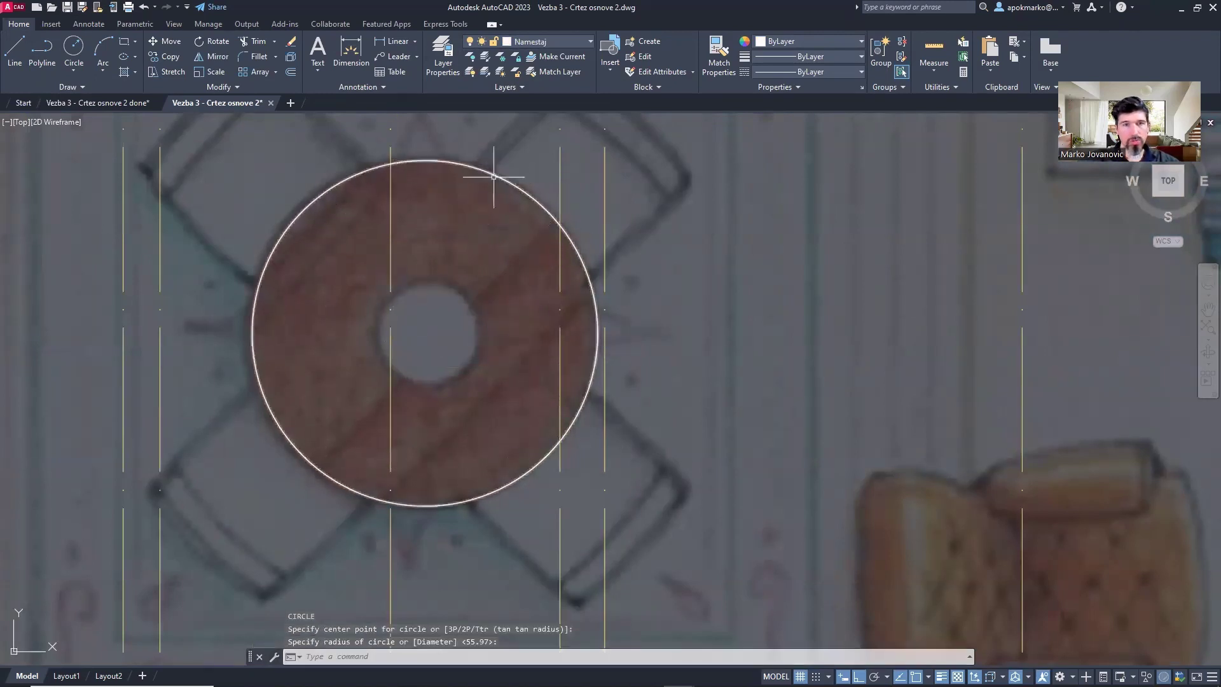
click(576, 42)
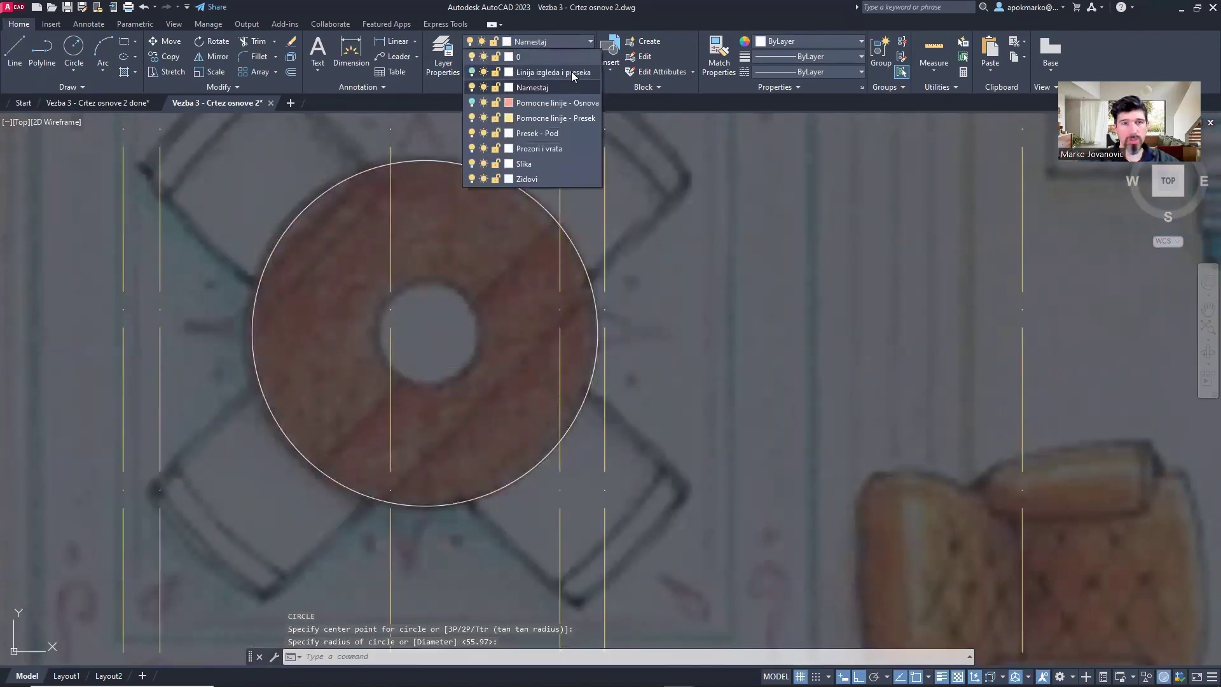
click(471, 118)
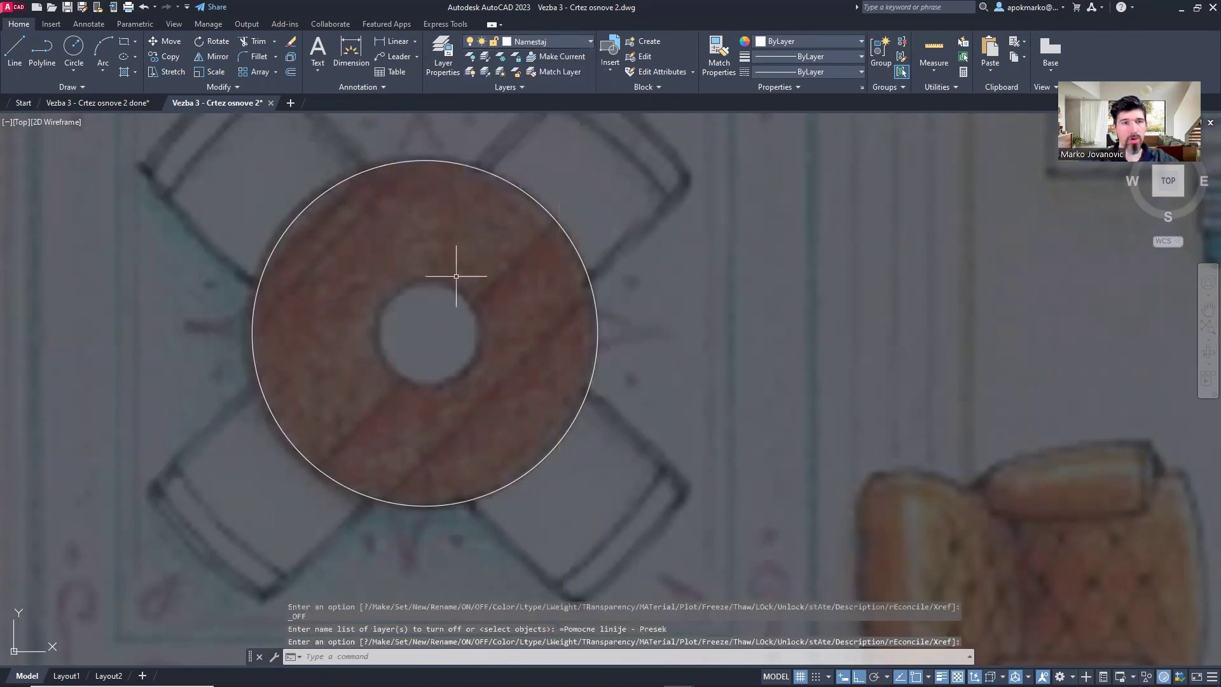
click(75, 71)
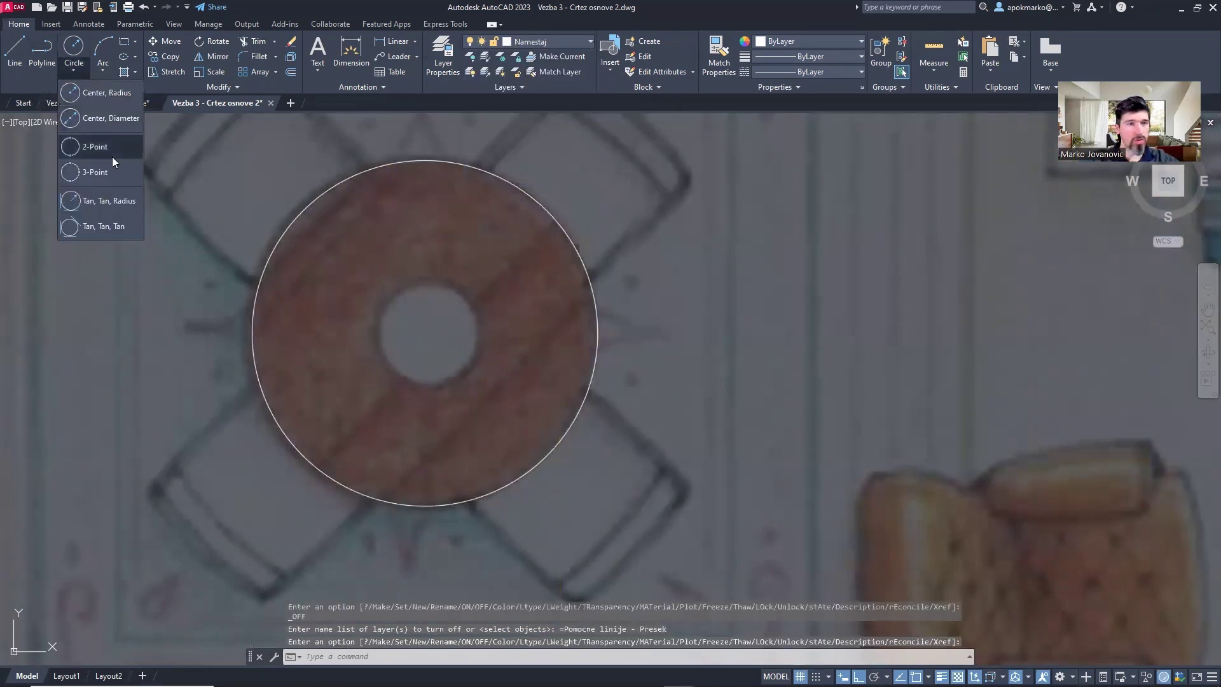
middle_drag(477, 326, 493, 305)
text(c)
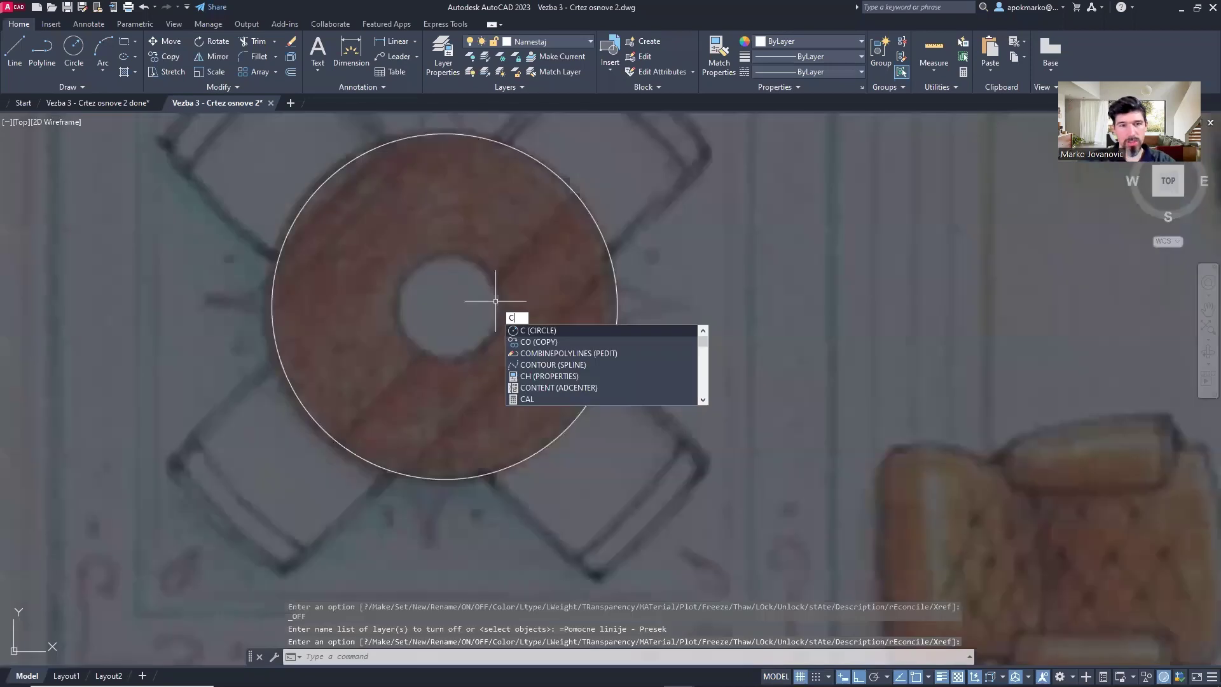
key(Return)
click(502, 657)
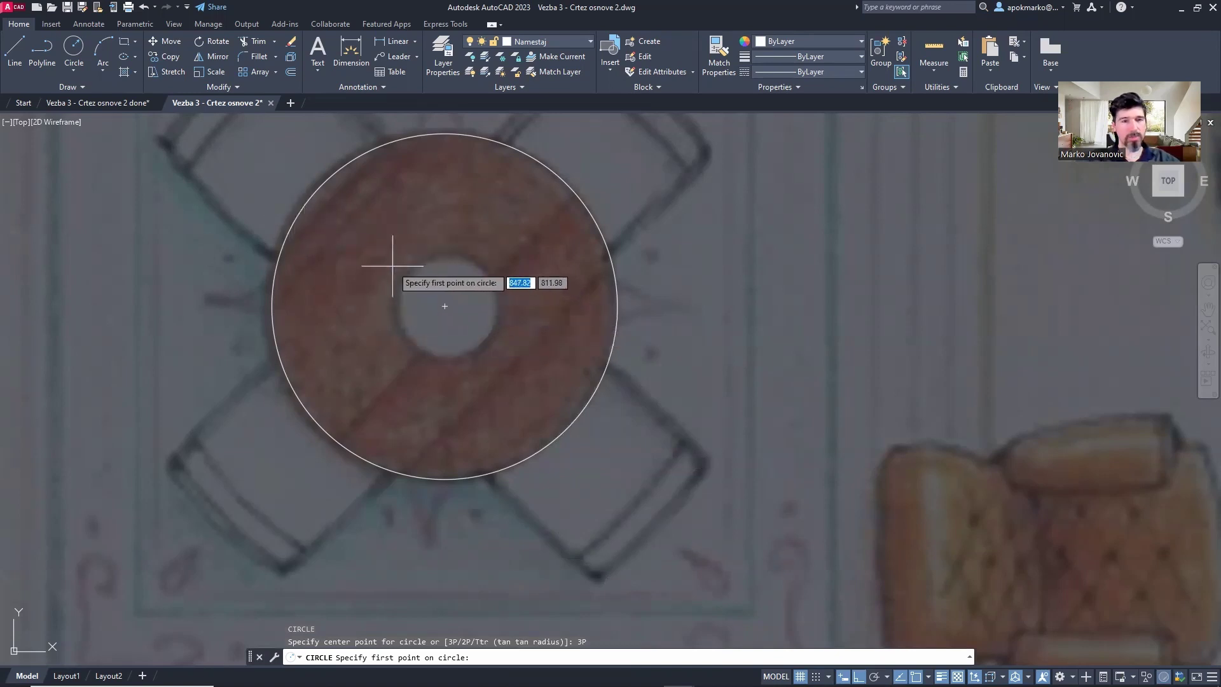
key(Escape)
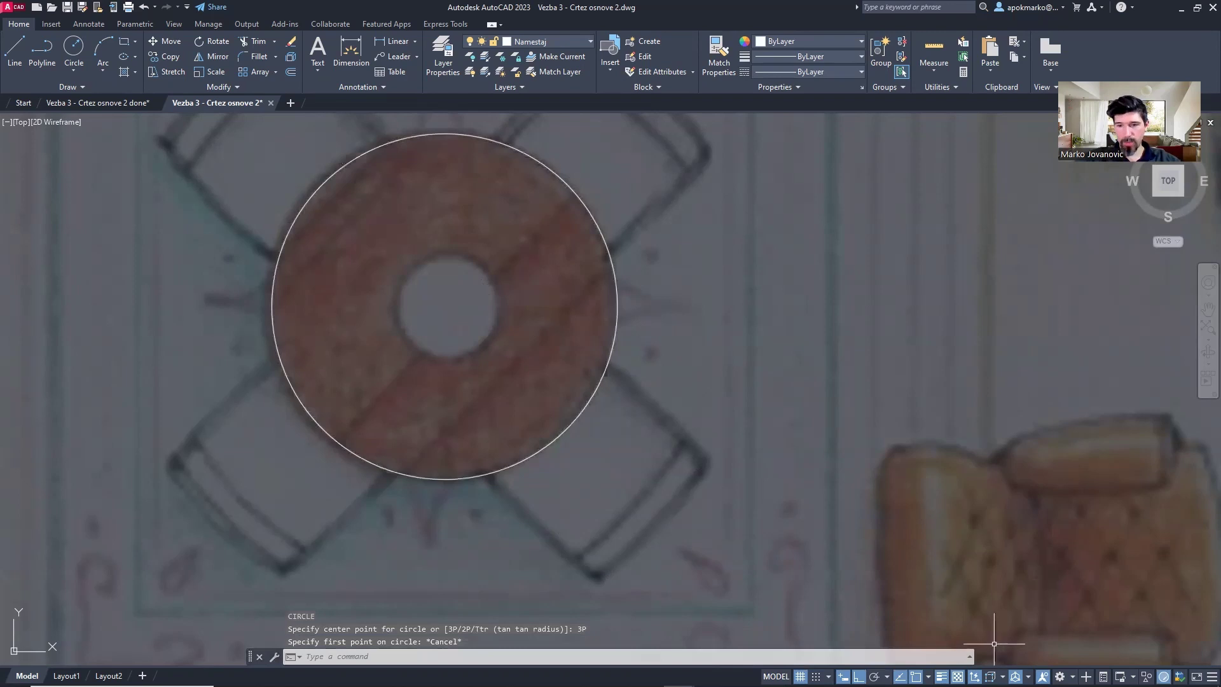
- Erase the center-radius circle drawn around the round dining table
click(1028, 676)
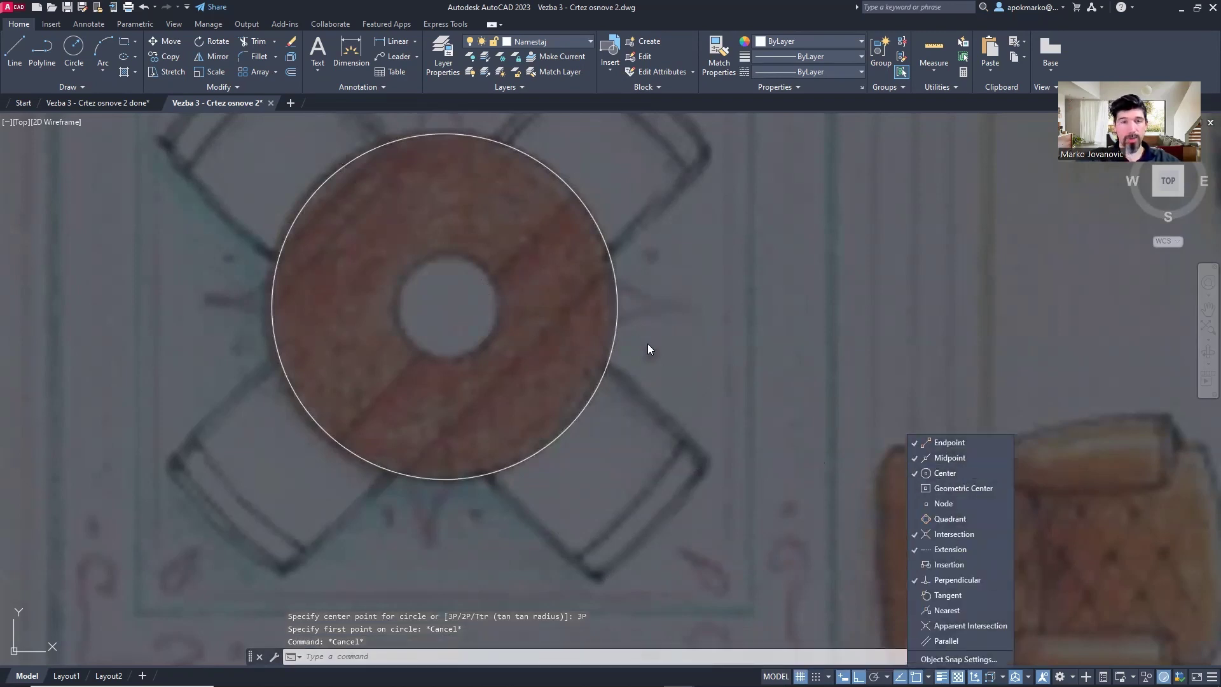
click(630, 329)
click(616, 323)
key(Delete)
- Trace the round dining table's edge with a three-point circle, switching ortho mode off for the third point
text(c)
key(Return)
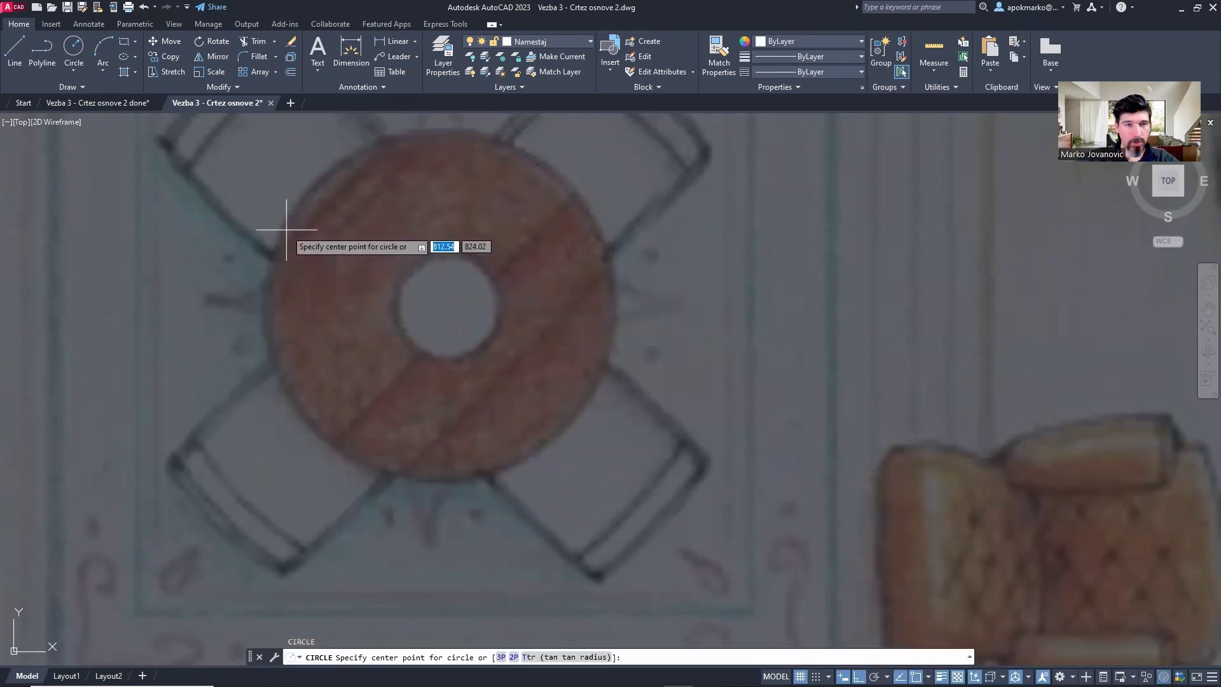
click(500, 656)
click(285, 232)
click(598, 232)
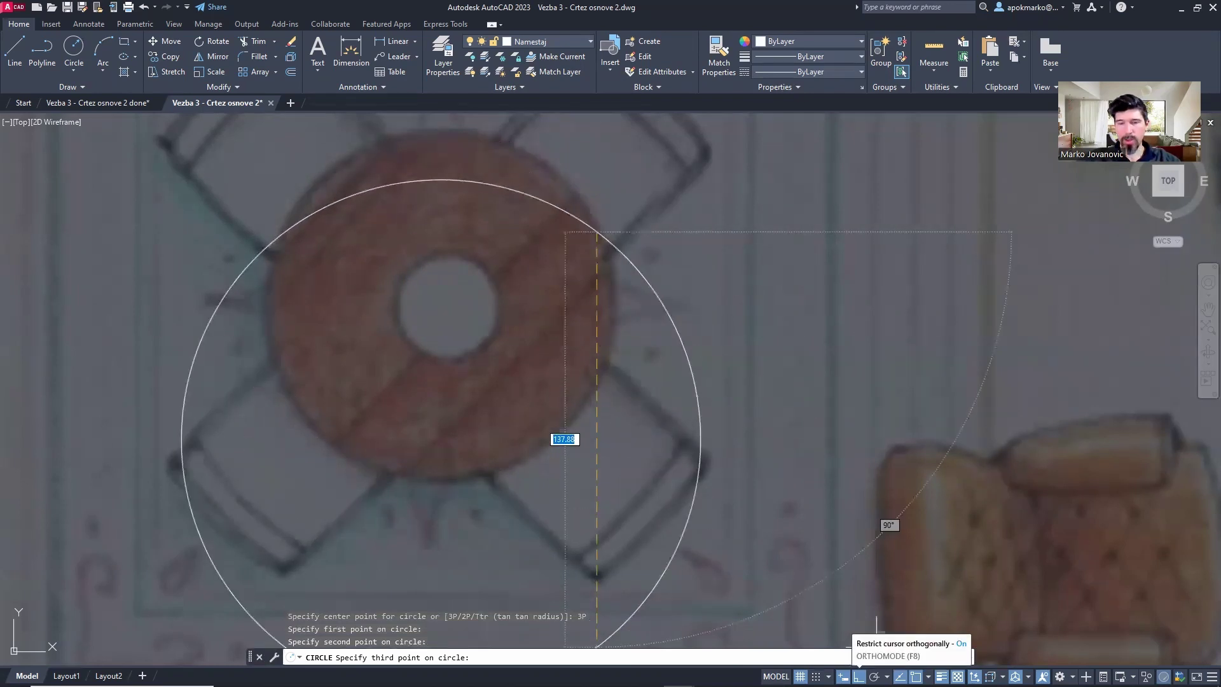
key(F8)
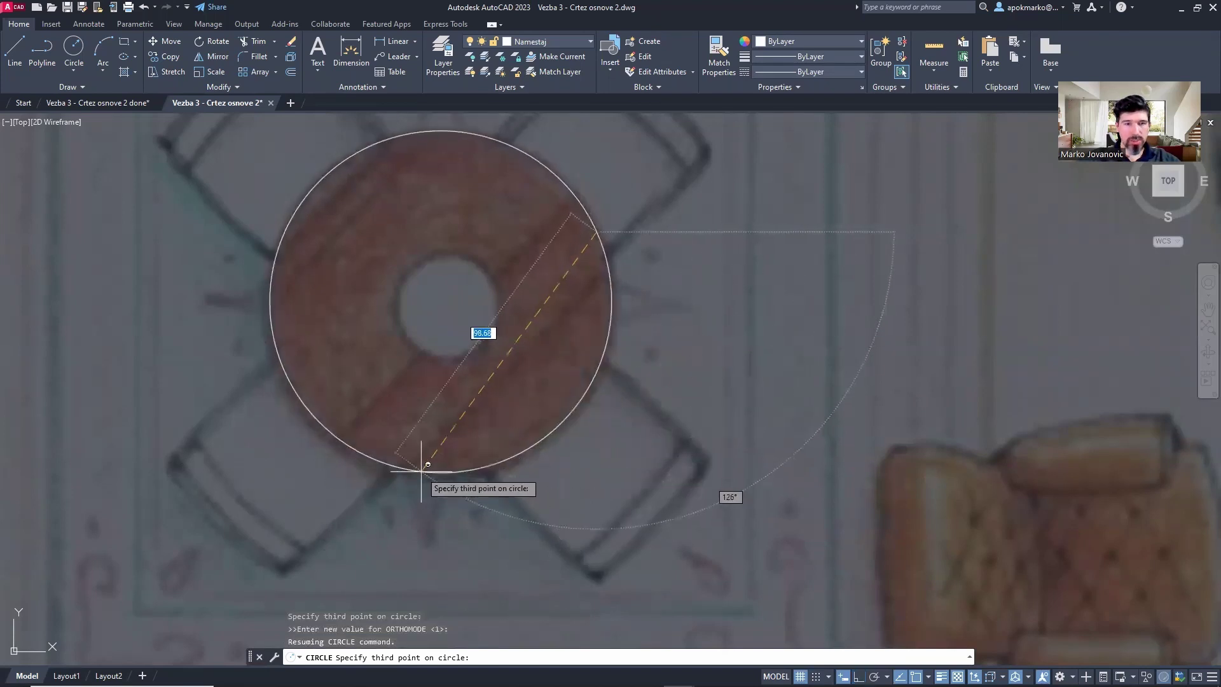
key(F8)
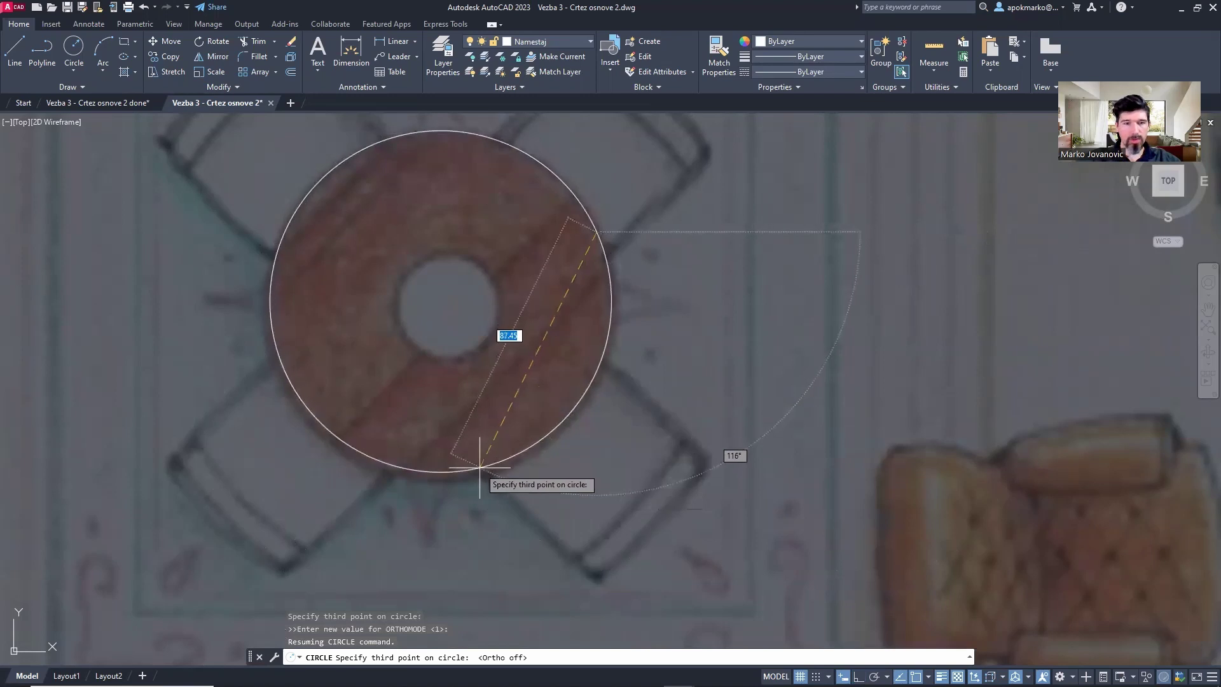
click(477, 473)
- Trace the lower-left side of the lower-right dining chair with a three-point spline from inside the table circle to the backrest corner
scroll(507, 395, down, 4)
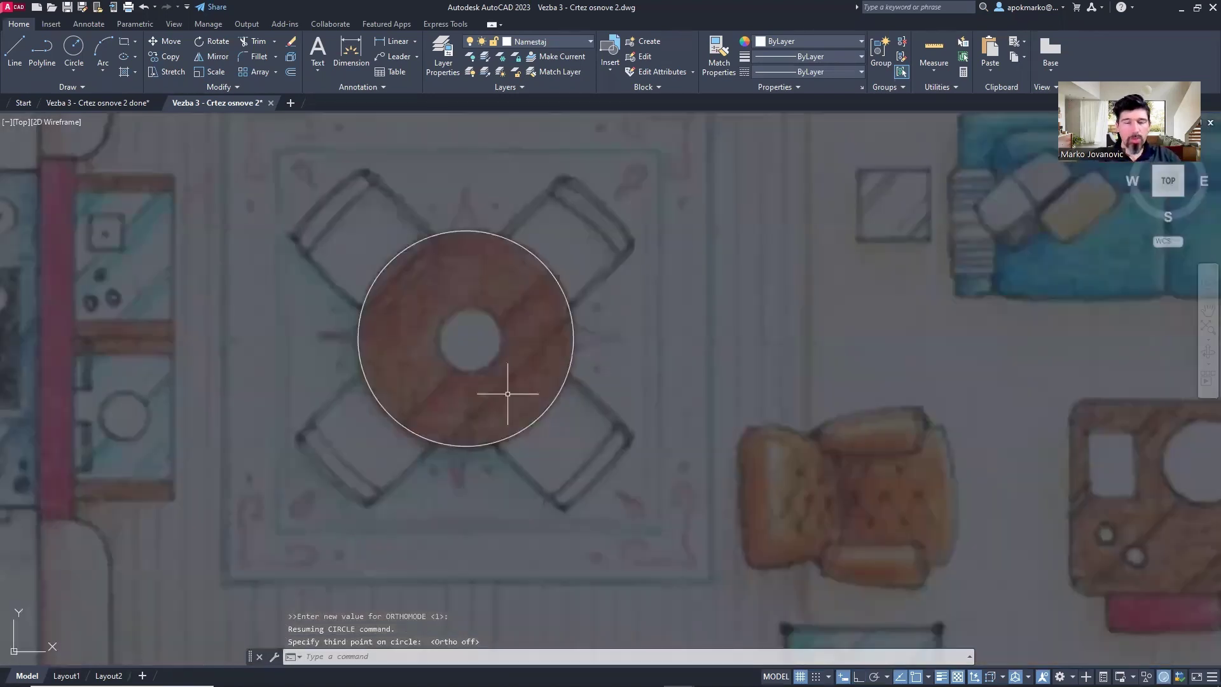
scroll(490, 371, up, 2)
middle_drag(490, 369, 440, 325)
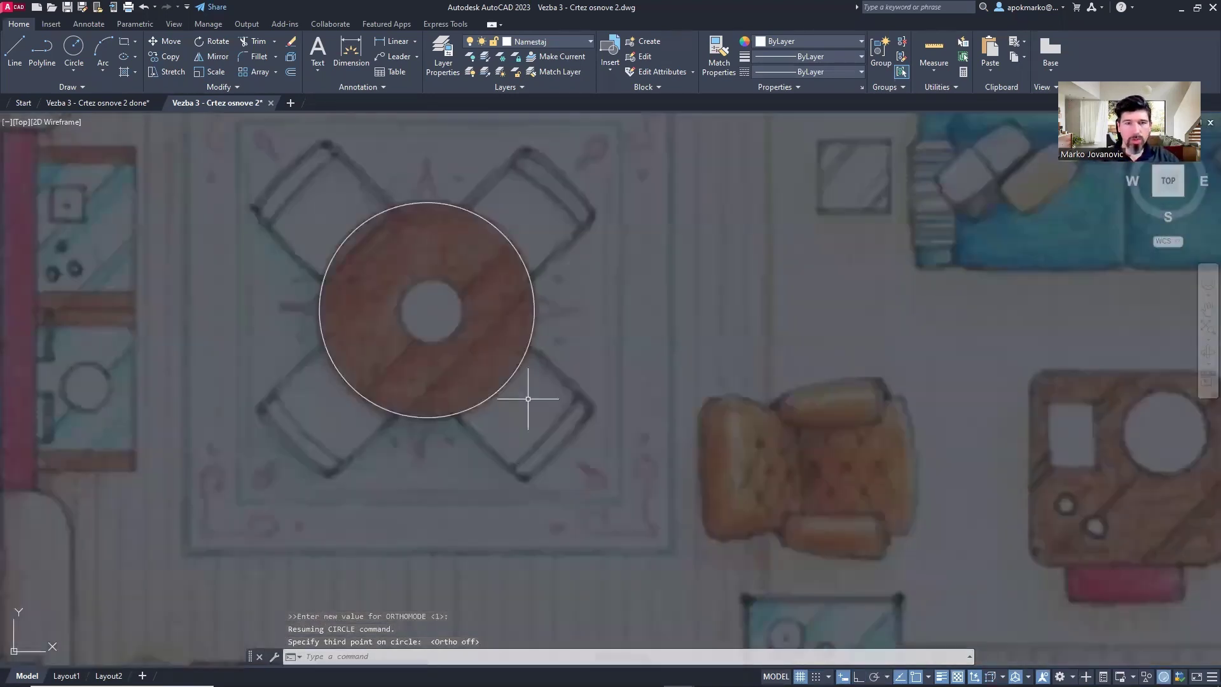
scroll(530, 401, up, 2)
scroll(542, 404, down, 2)
middle_drag(597, 332, 599, 296)
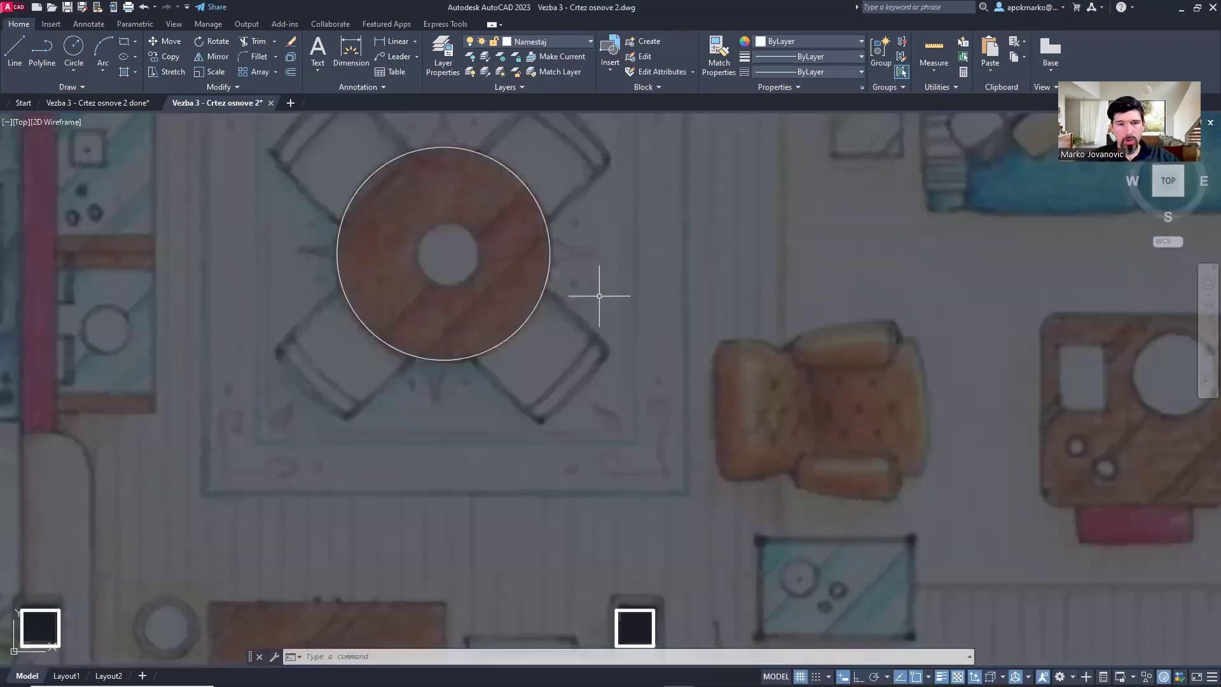
text(spl)
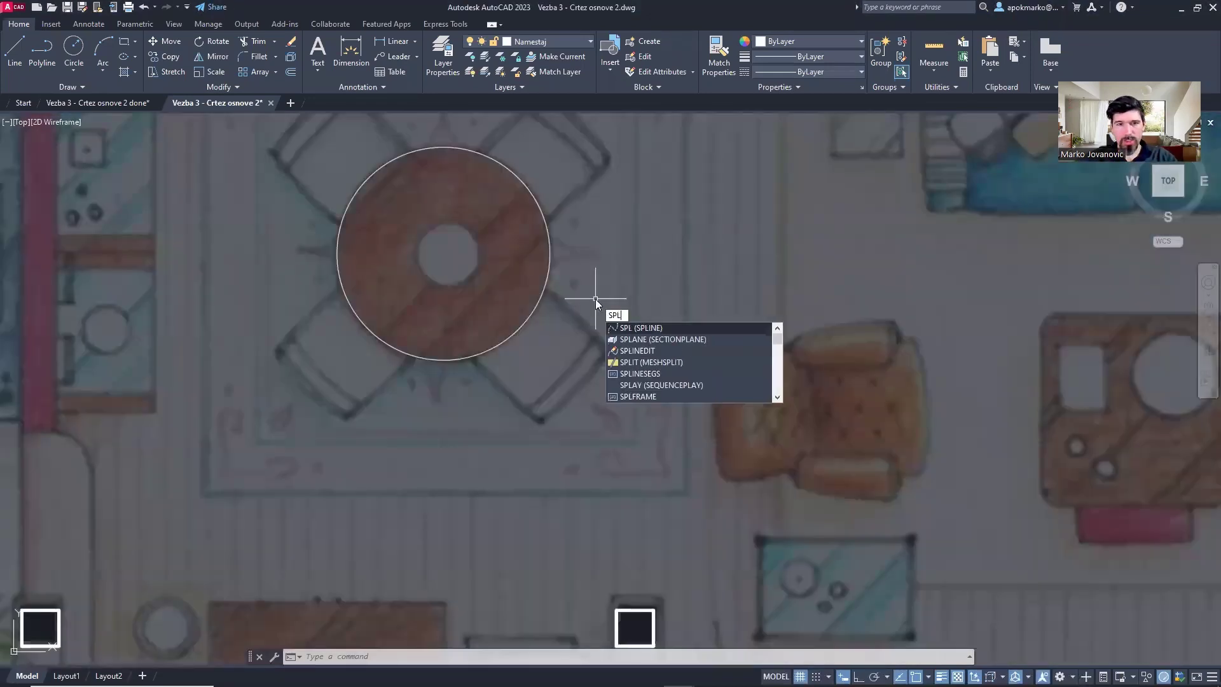
key(Return)
scroll(445, 331, up, 4)
click(393, 302)
click(481, 389)
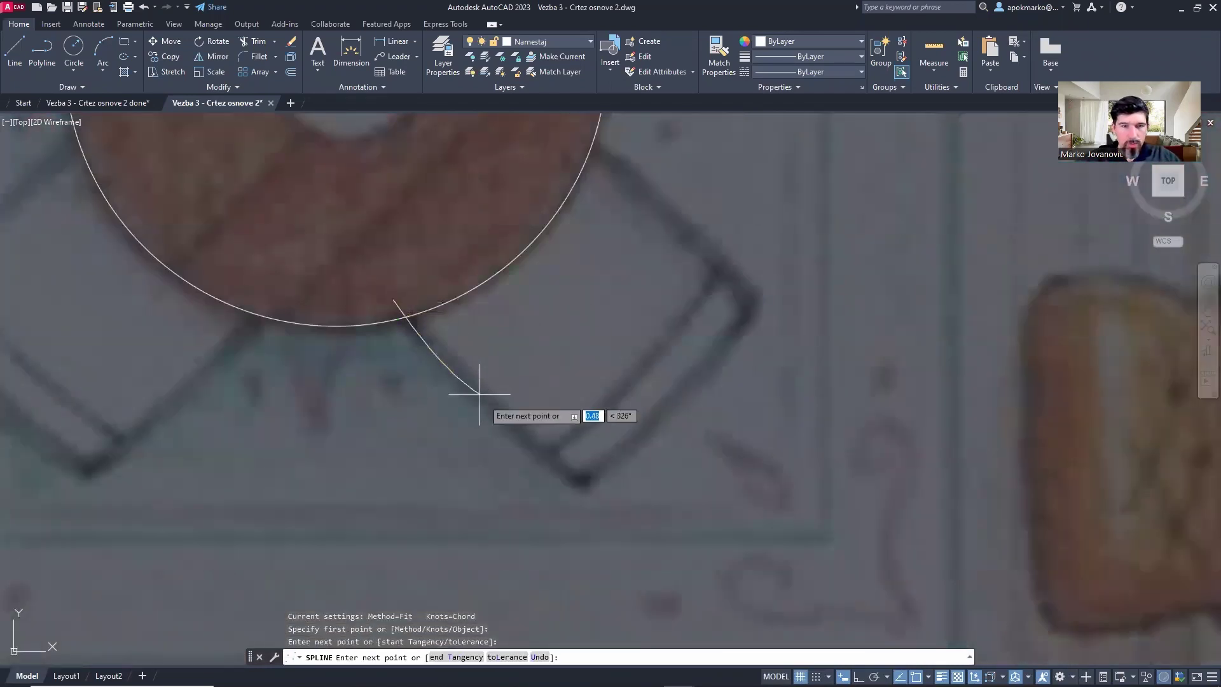
click(582, 482)
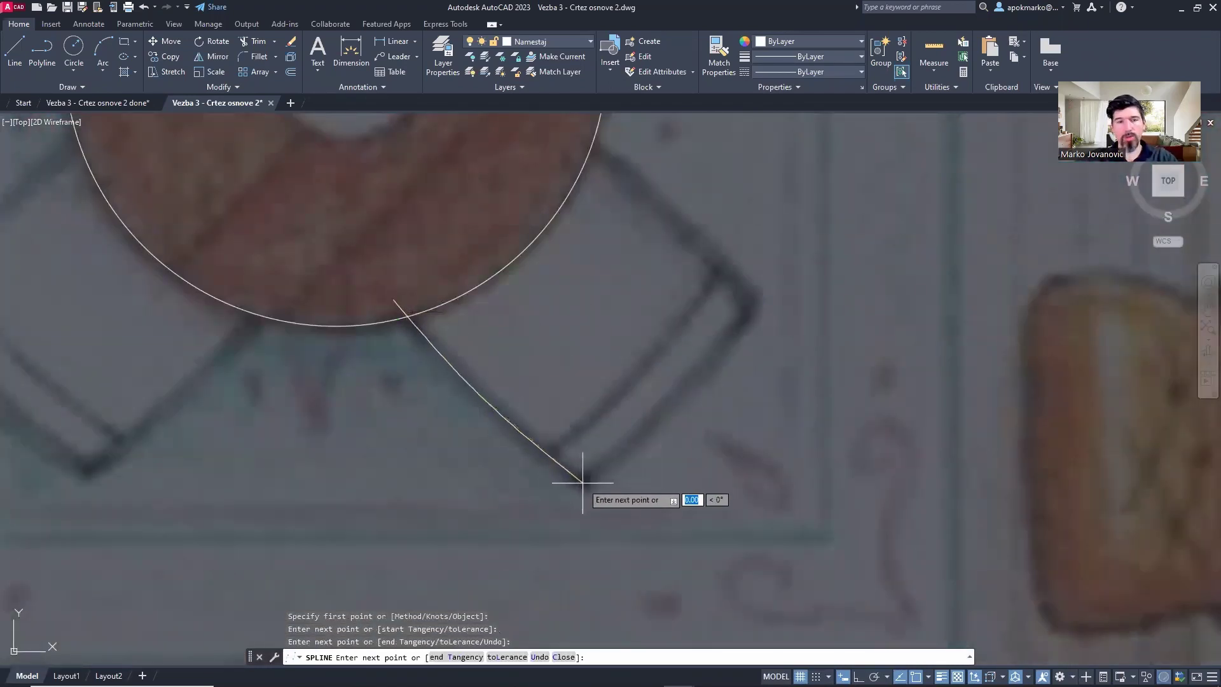
key(Return)
- Trace the outer edge of the same chair's backrest with a three-point spline starting at the end of the side curve
key(Return)
click(582, 482)
scroll(611, 463, up, 2)
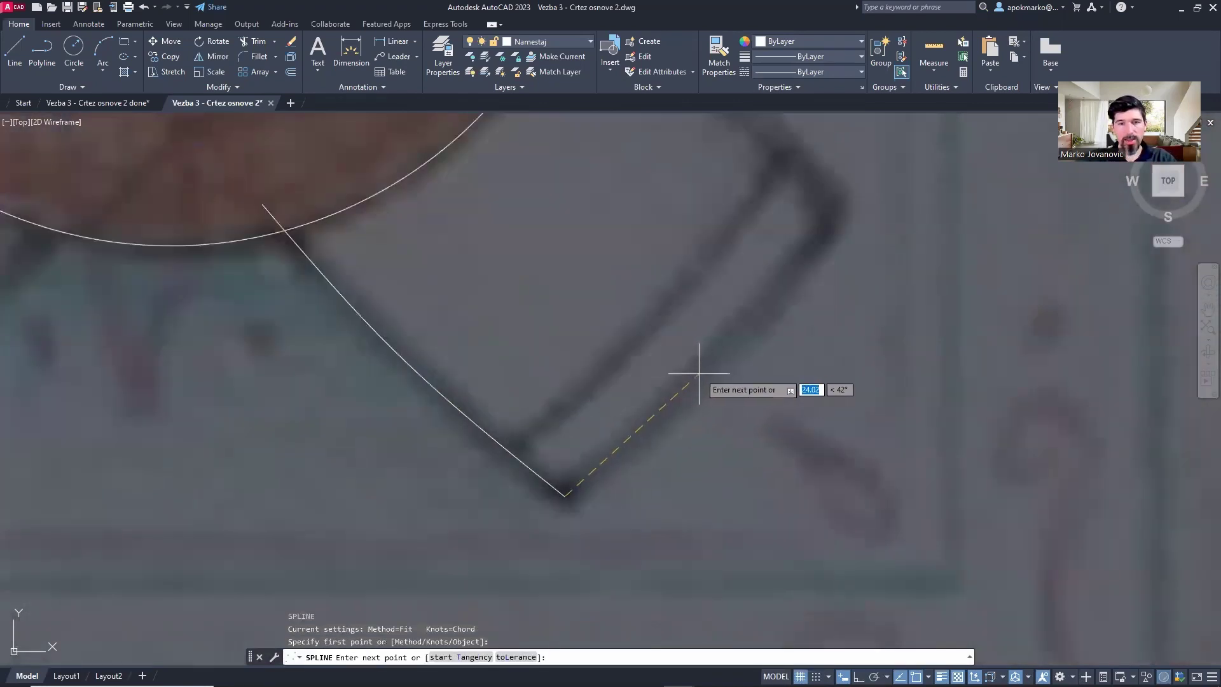
click(786, 282)
click(836, 213)
key(Return)
- Mirror the chair's side curve across an axis through the middle of the backrest edge, using m2p for the first point and keeping the source
scroll(786, 281, down, 2)
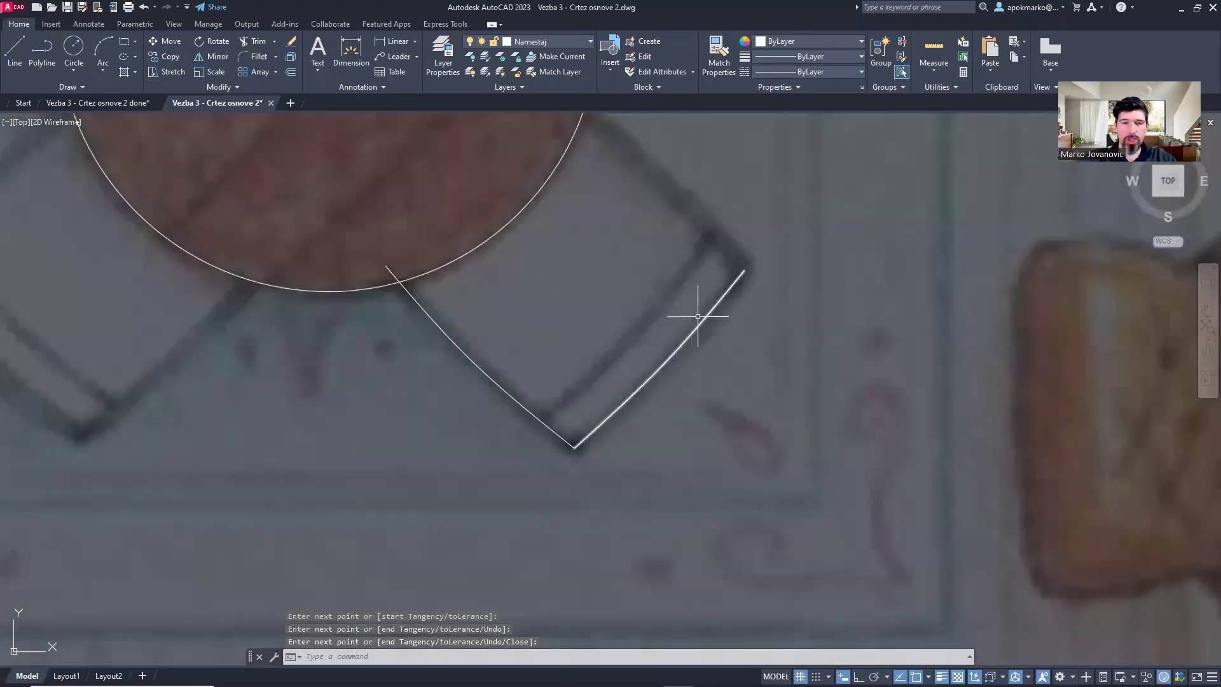
text(mi)
key(Return)
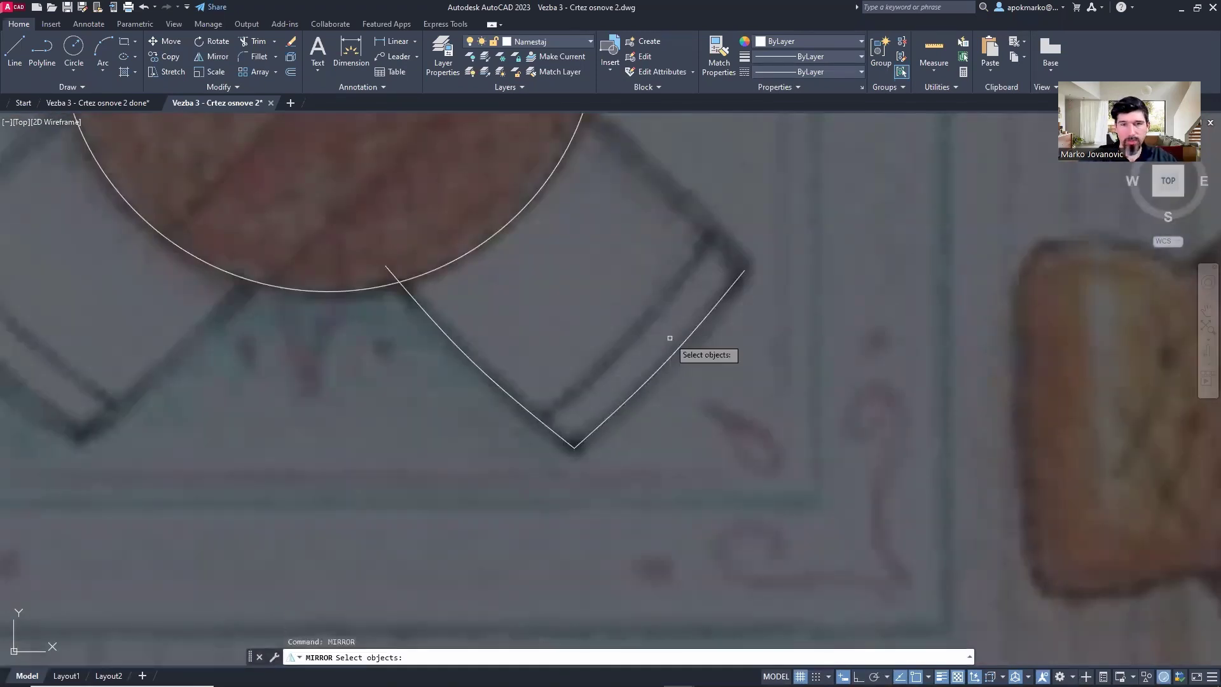
click(488, 381)
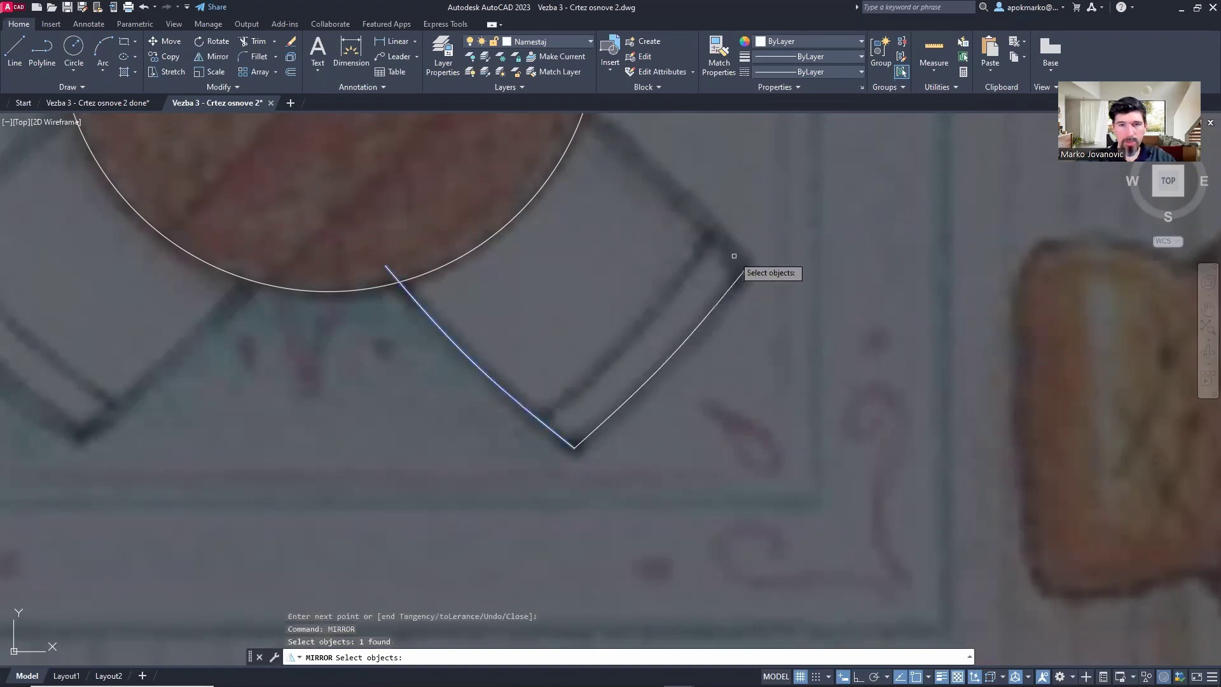
key(Return)
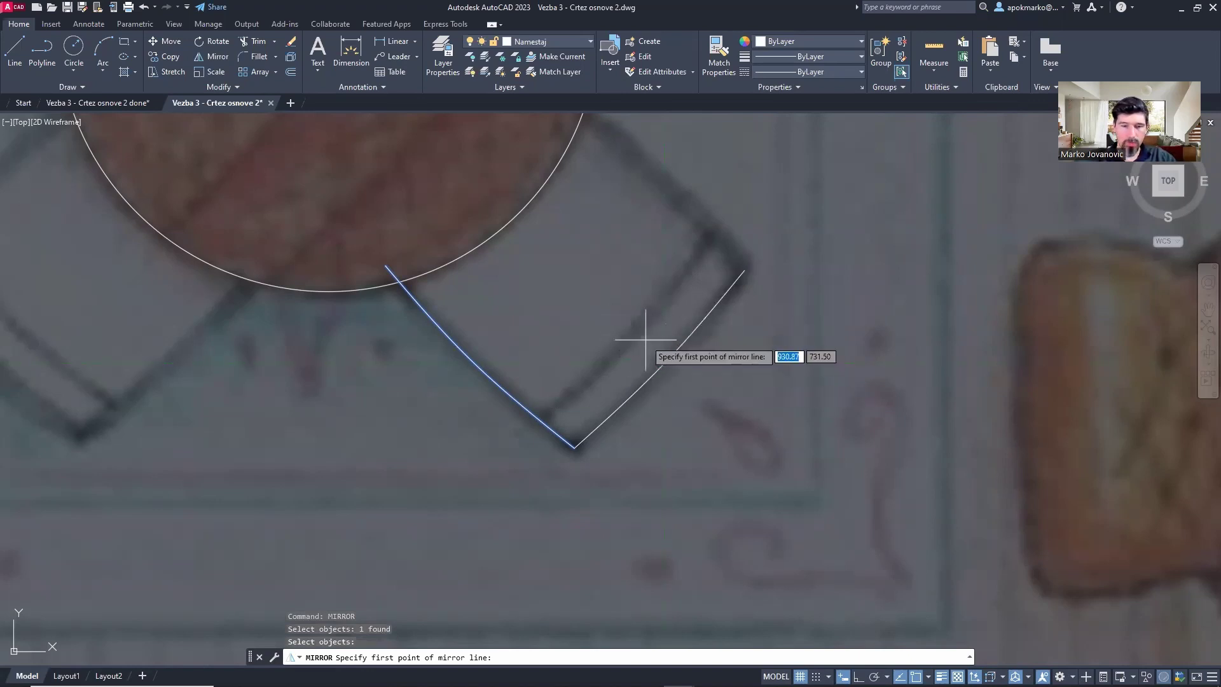
text(m2p)
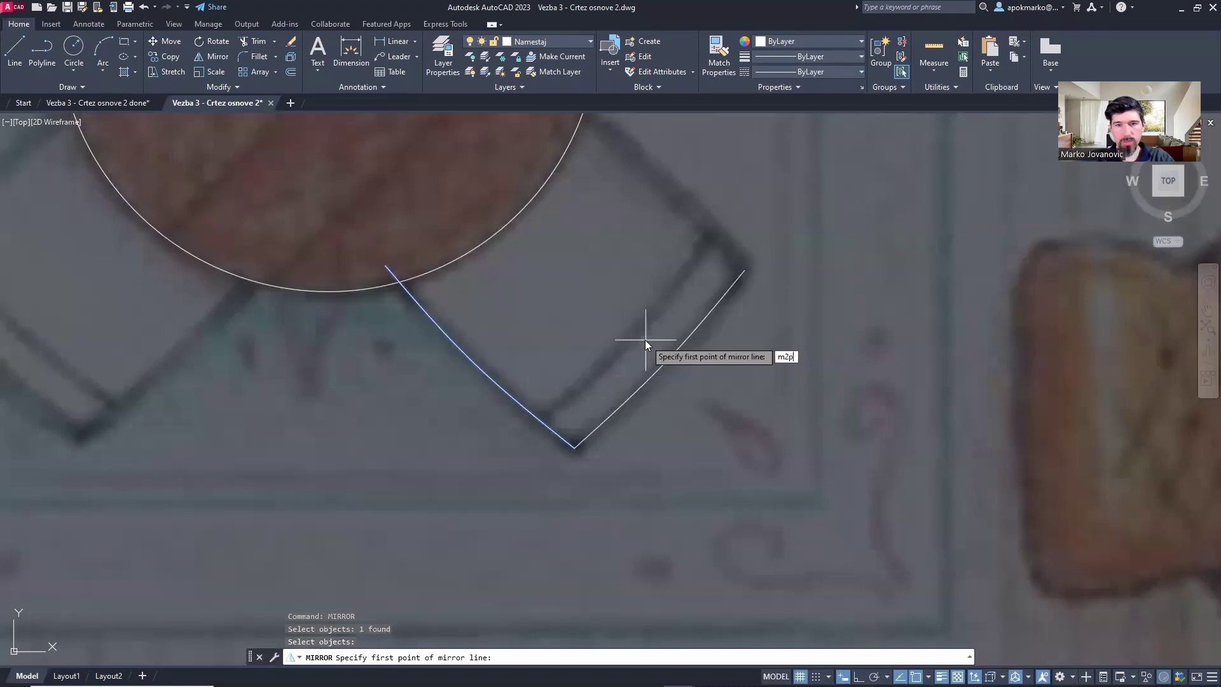
key(Return)
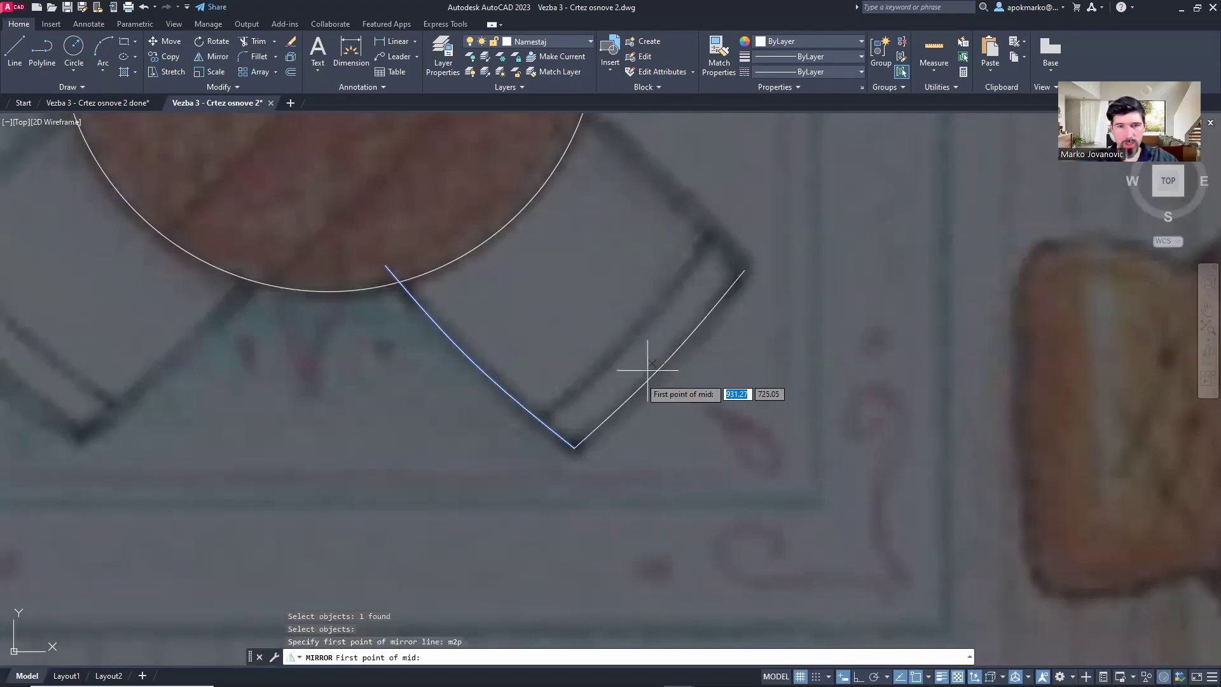
click(574, 447)
click(743, 272)
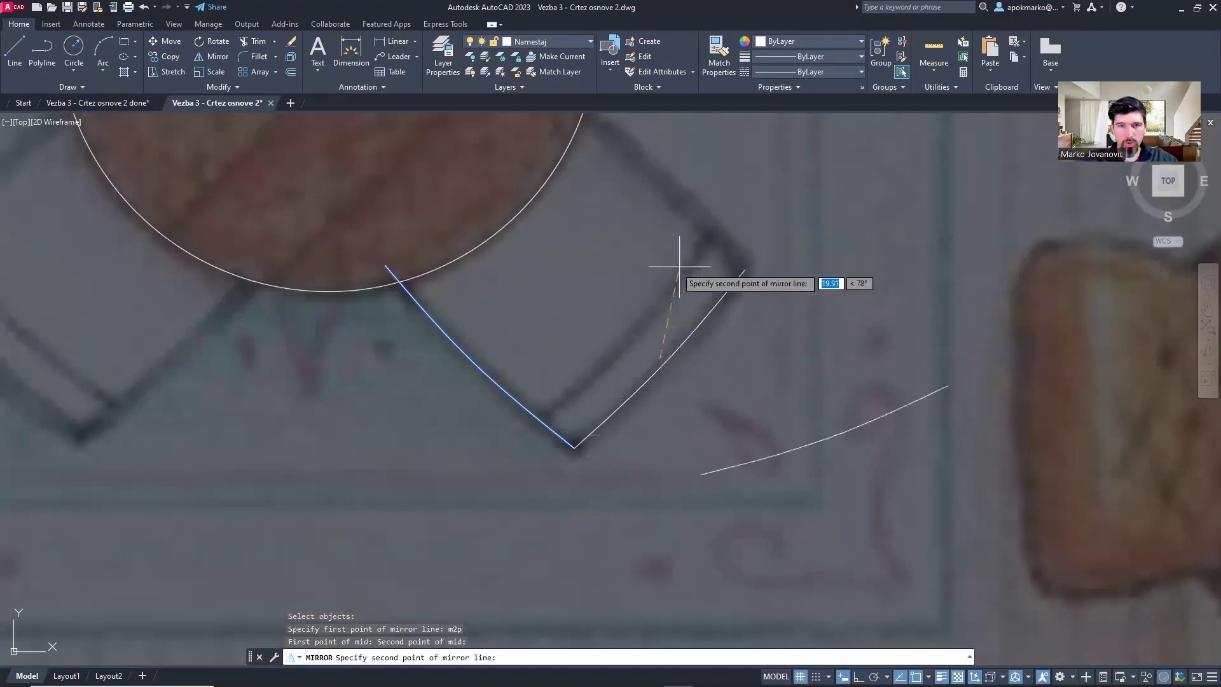
click(666, 361)
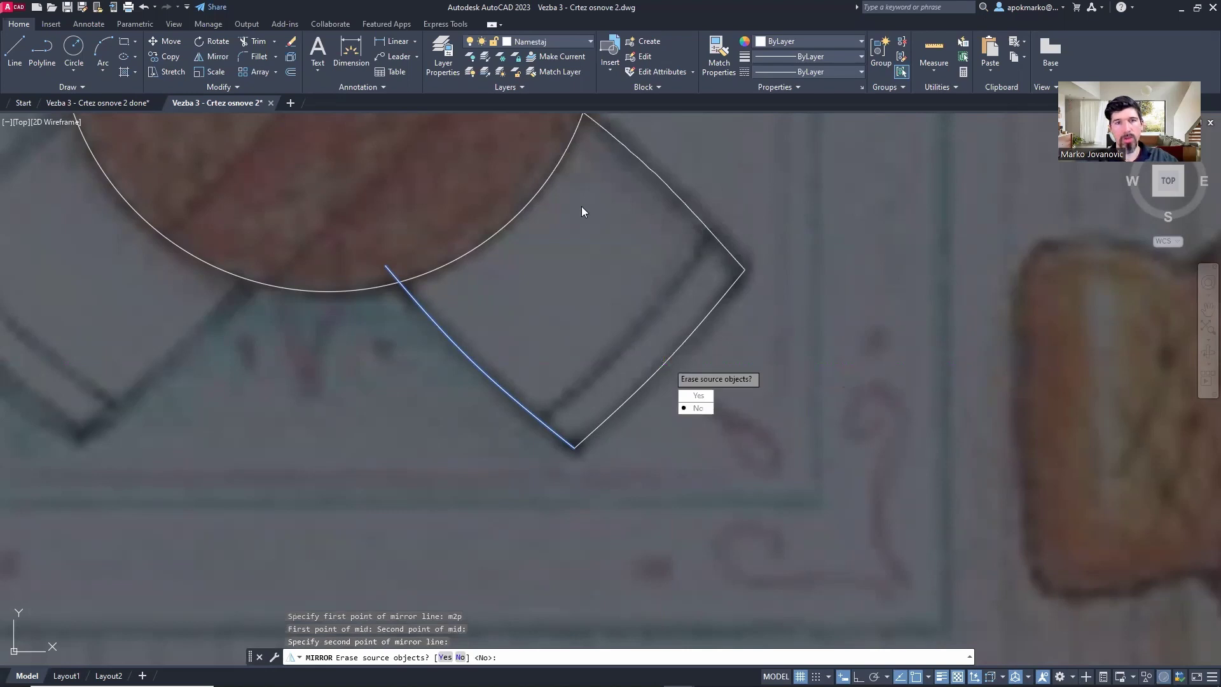
click(698, 396)
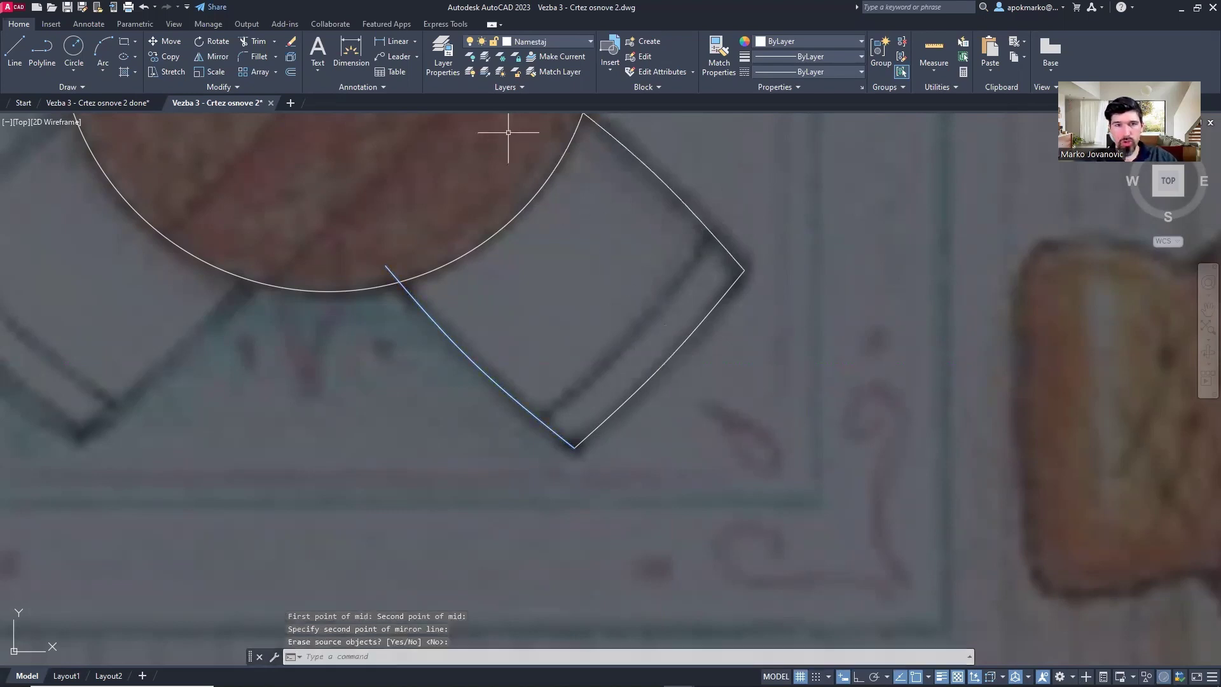
- Close the chair's front with a three-point spline joining the inner ends of the two side curves under the table
middle_drag(518, 136, 557, 231)
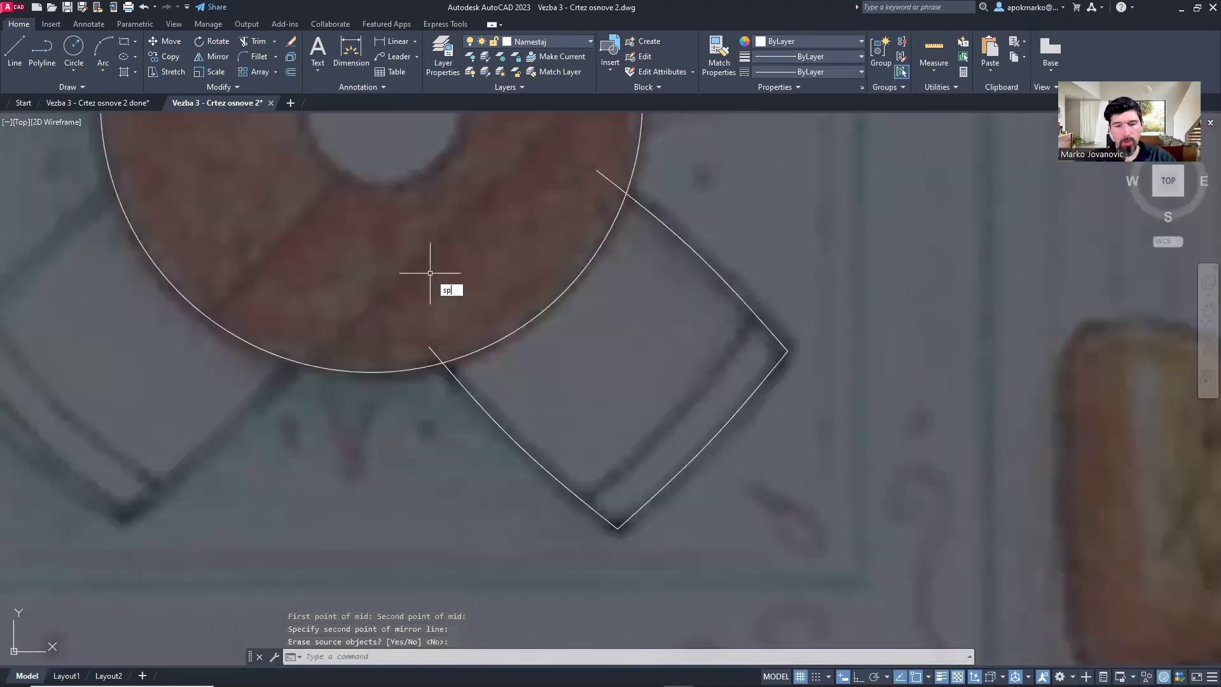
key(Return)
click(431, 347)
key(Escape)
key(Return)
click(432, 347)
click(499, 267)
click(595, 170)
key(Return)
scroll(601, 224, down, 2)
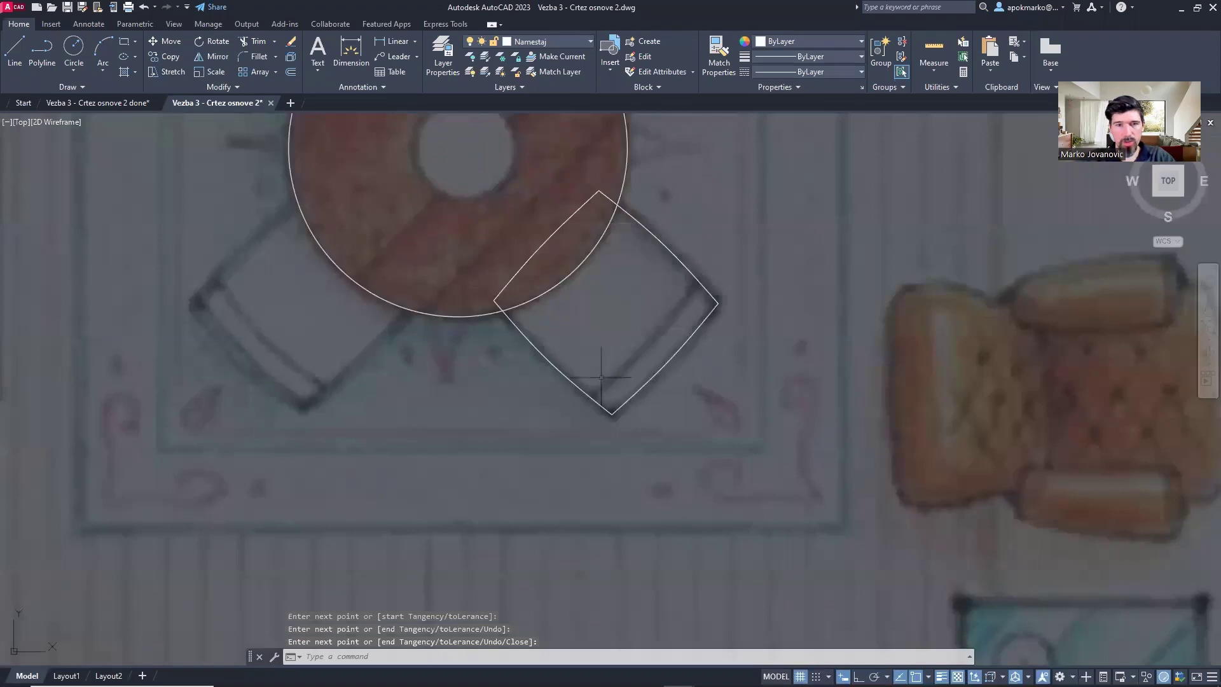
scroll(601, 374, up, 4)
key(Return)
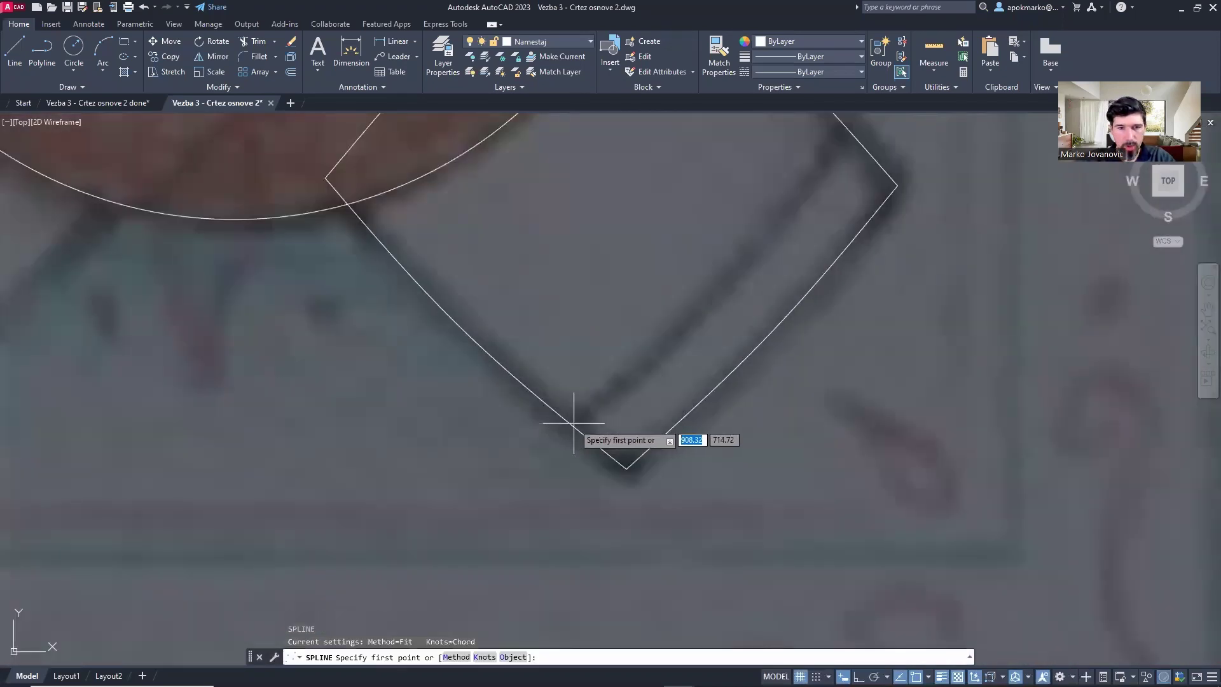
click(553, 436)
click(740, 258)
middle_drag(818, 172, 756, 263)
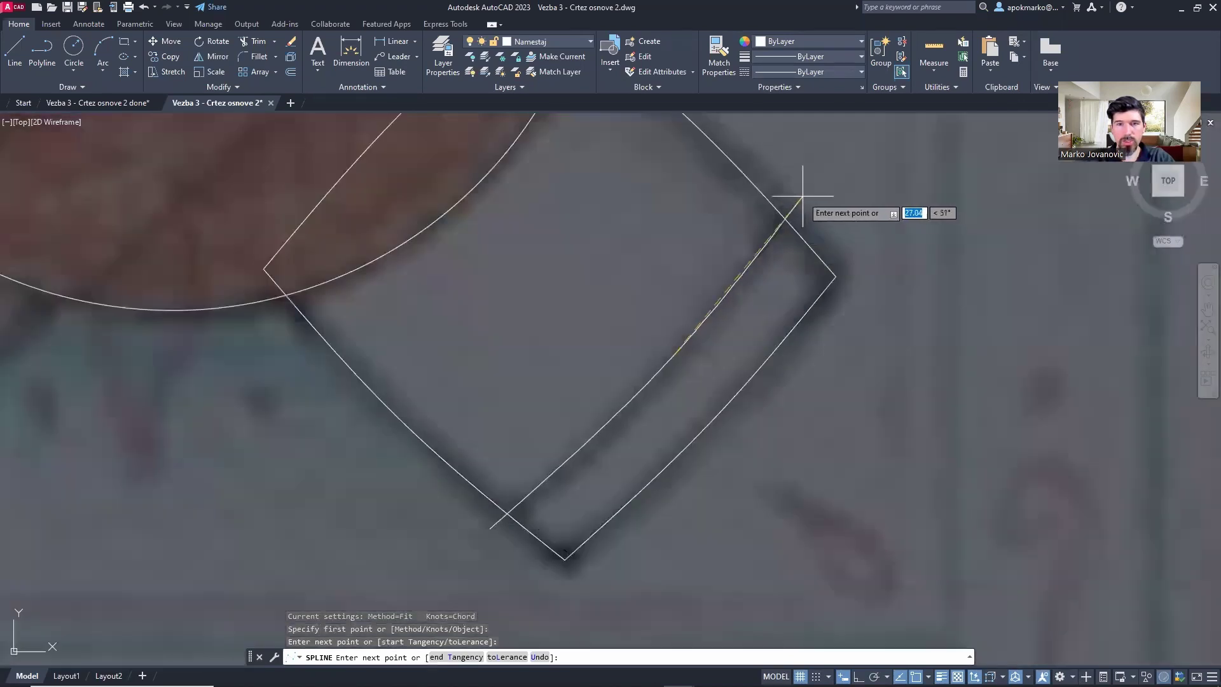
key(Escape)
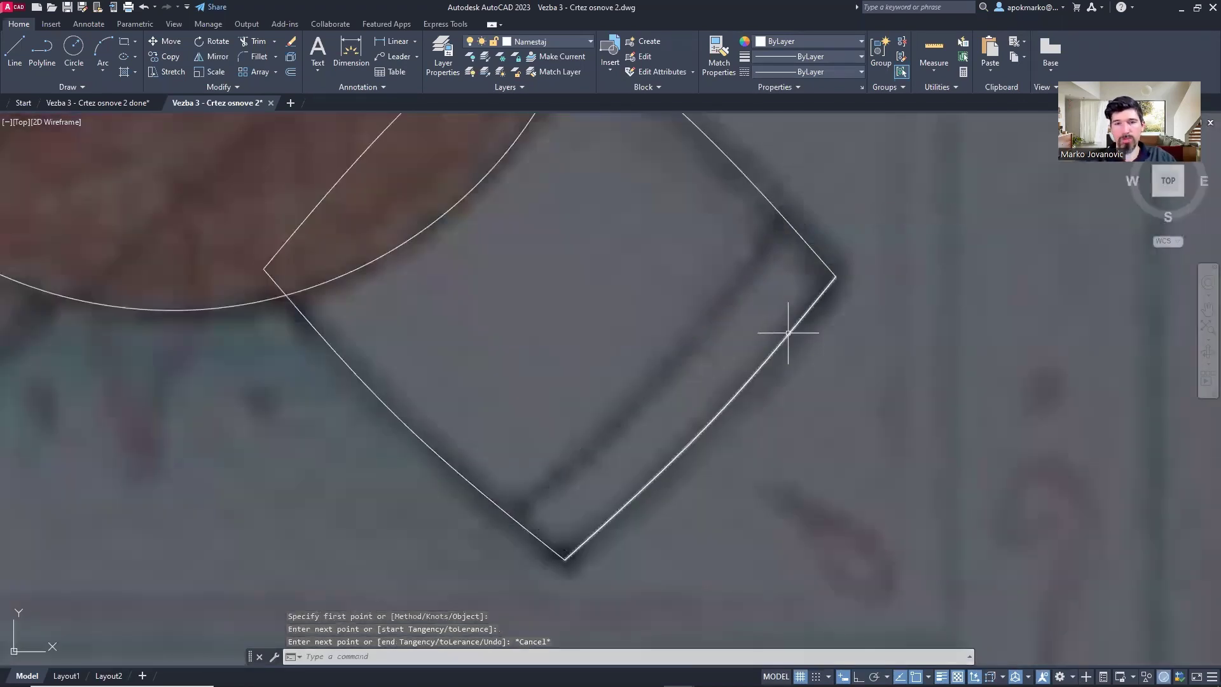
- Offset the backrest's outer curve toward the seat, picking the distance to the inner backrest line in the image
text(offs)
key(Return)
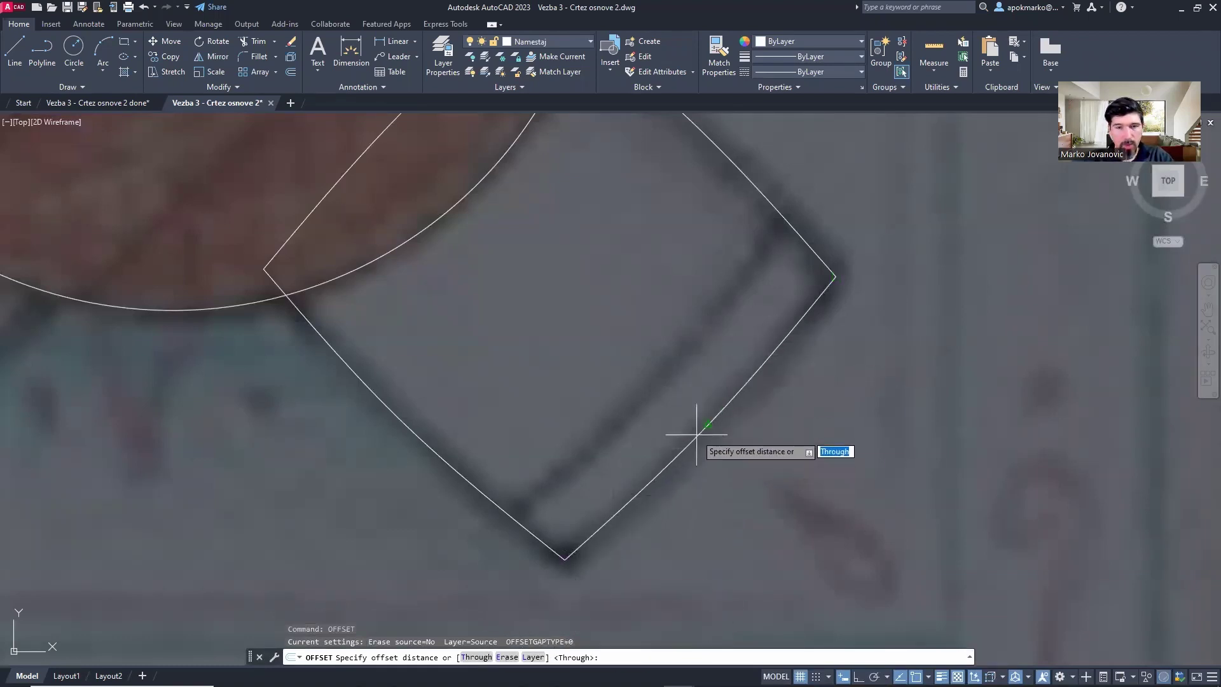
click(727, 404)
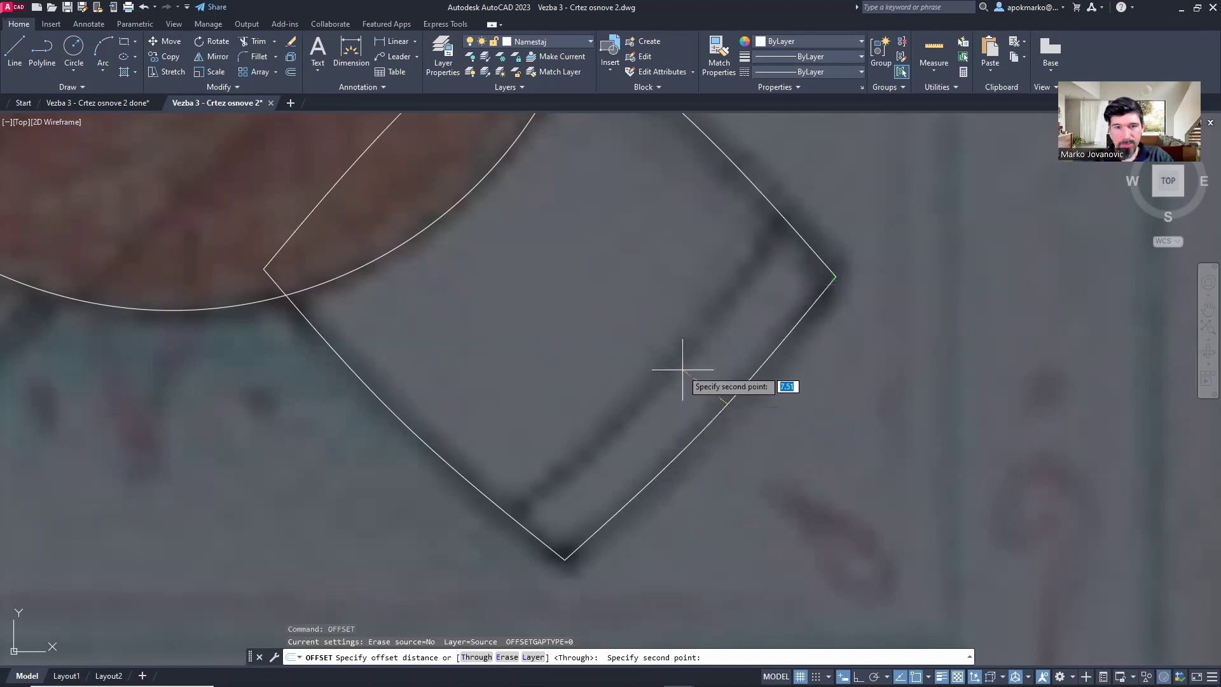
click(679, 363)
click(762, 353)
click(677, 358)
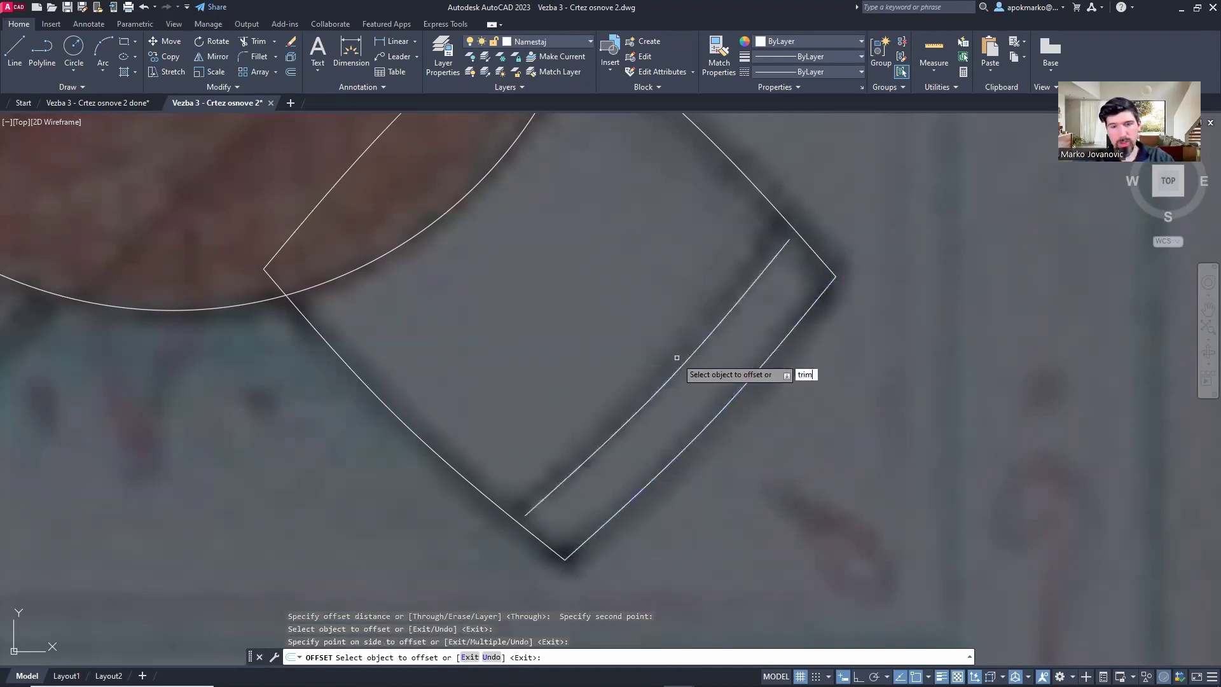
click(779, 252)
key(F8)
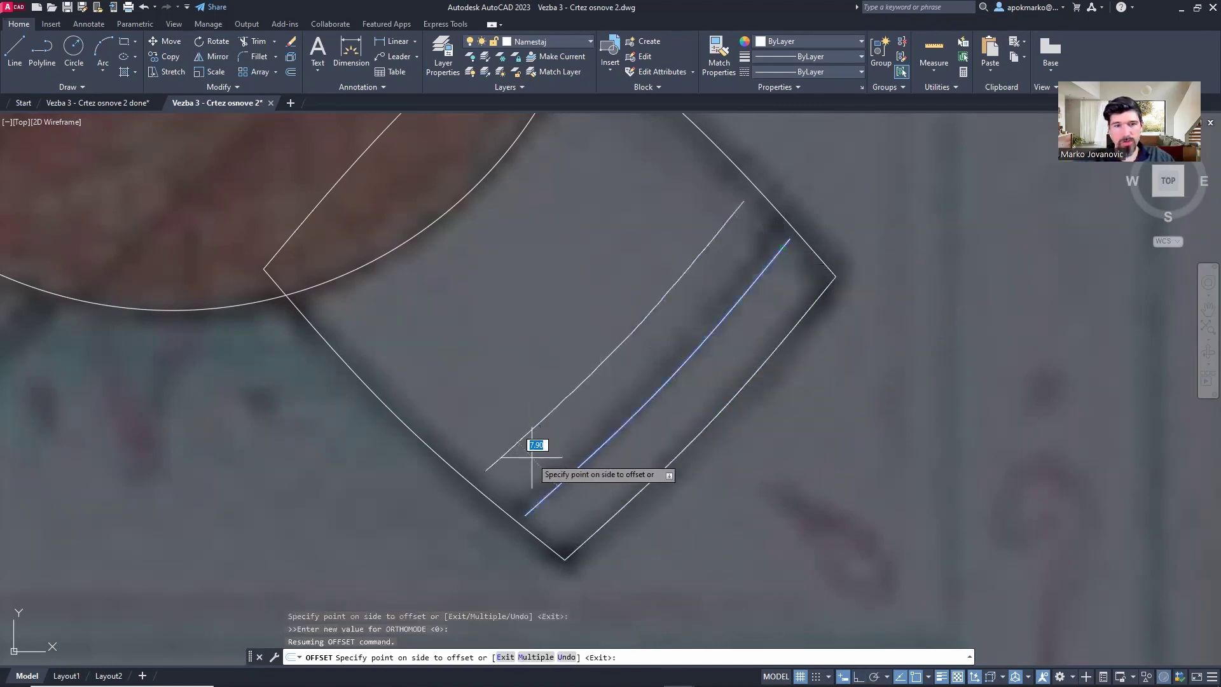
key(Escape)
- Extend both ends of the inner backrest curve to the chair's side curves with the Trim command
text(trim)
key(Return)
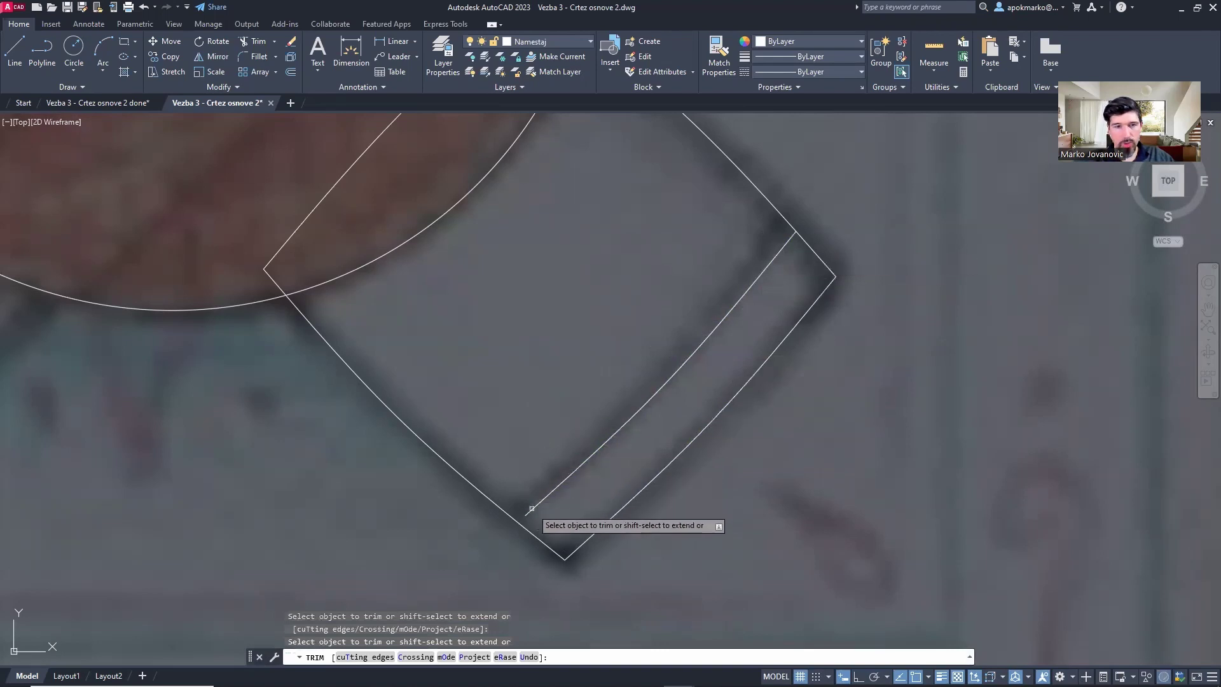
shift+click(559, 480)
key(Escape)
- Convert the five chair curves into a block named stolica, with its base point at the lower corner of the backrest
scroll(586, 421, down, 6)
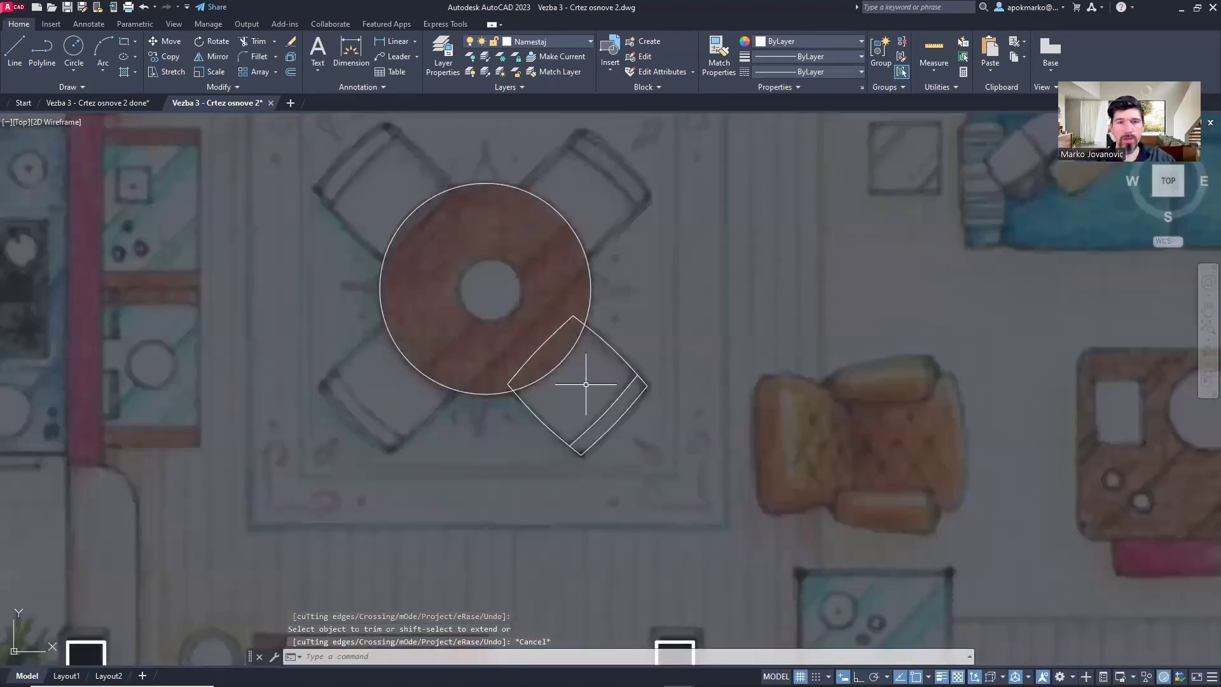
scroll(586, 384, up, 2)
click(730, 414)
click(644, 297)
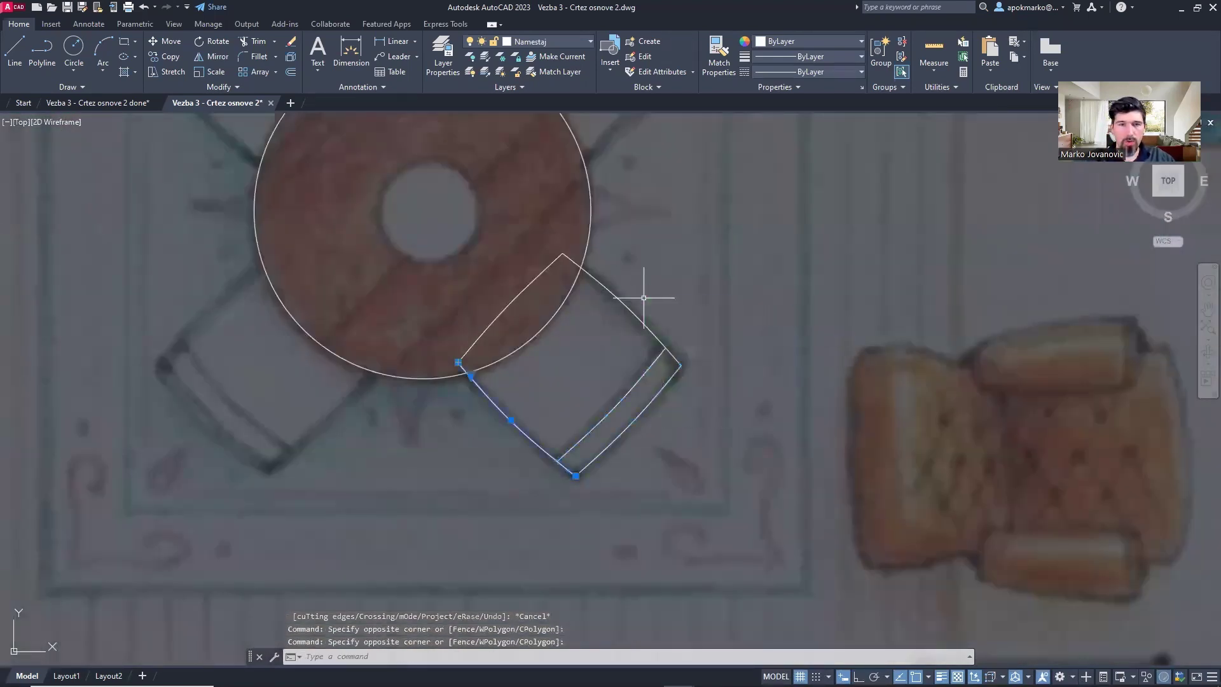
click(730, 452)
click(546, 274)
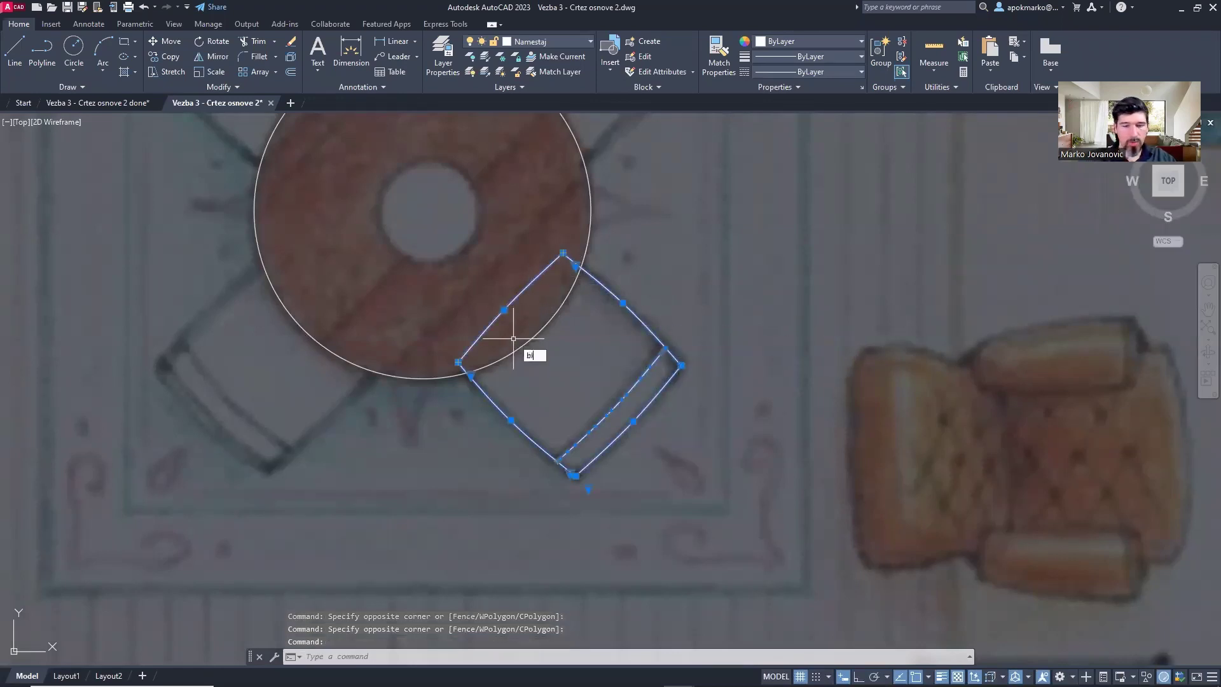
key(Return)
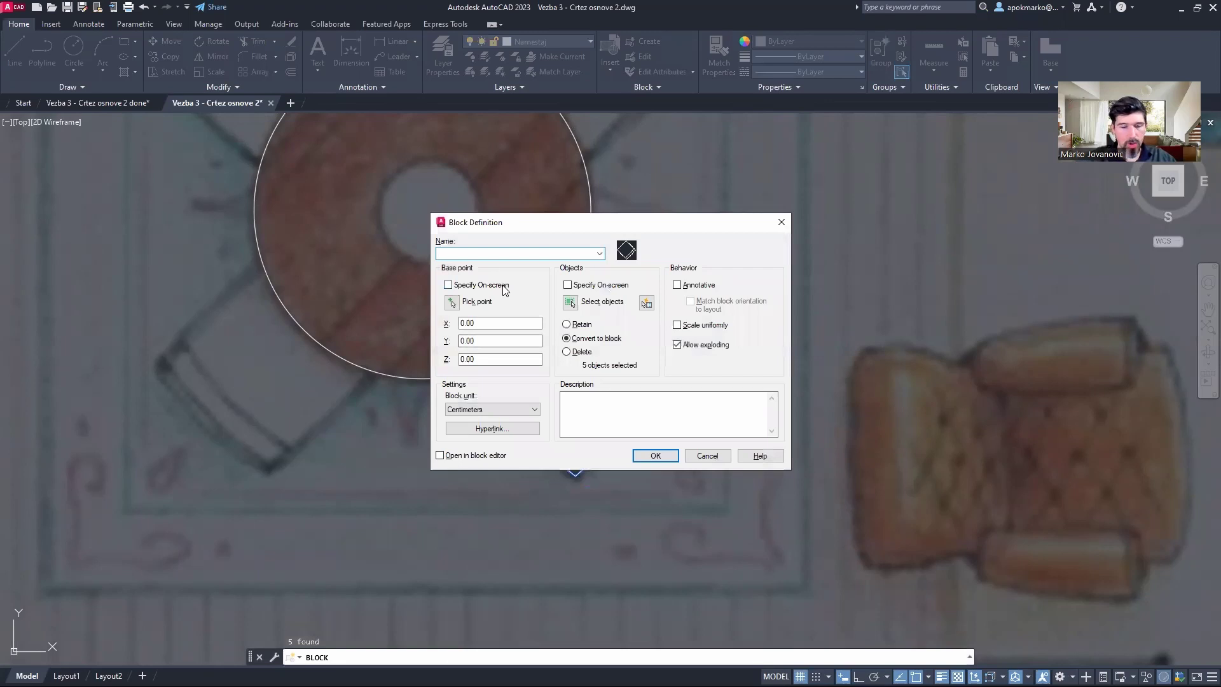
click(452, 303)
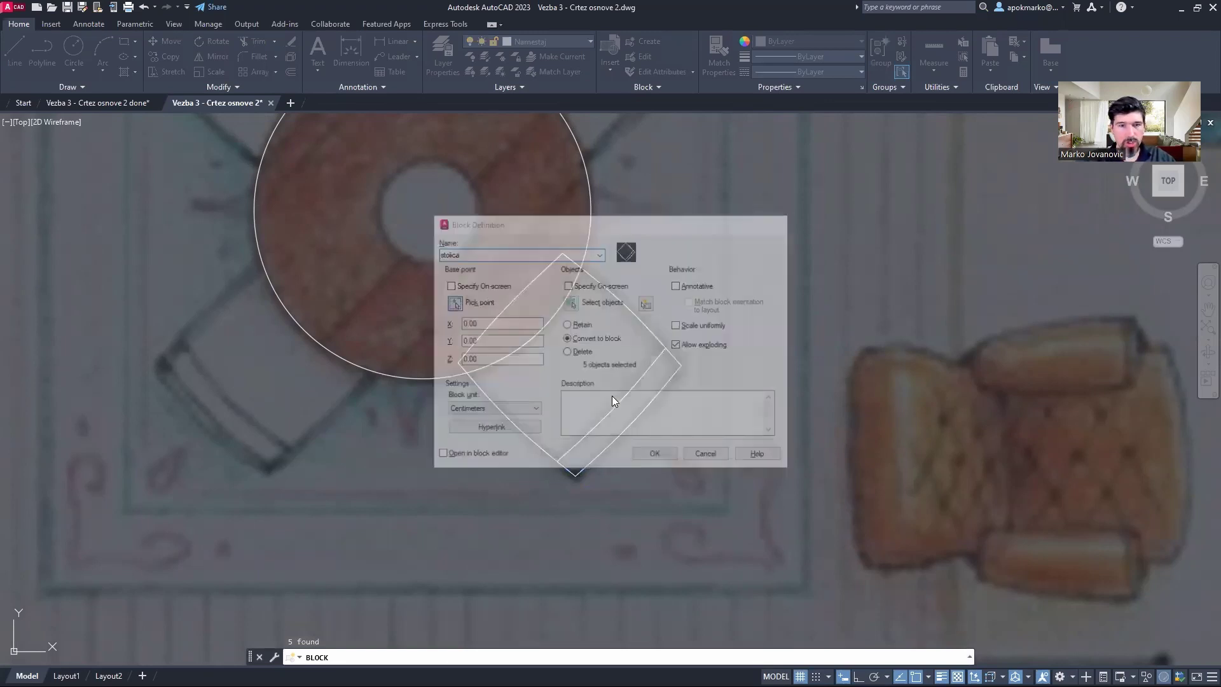
click(575, 474)
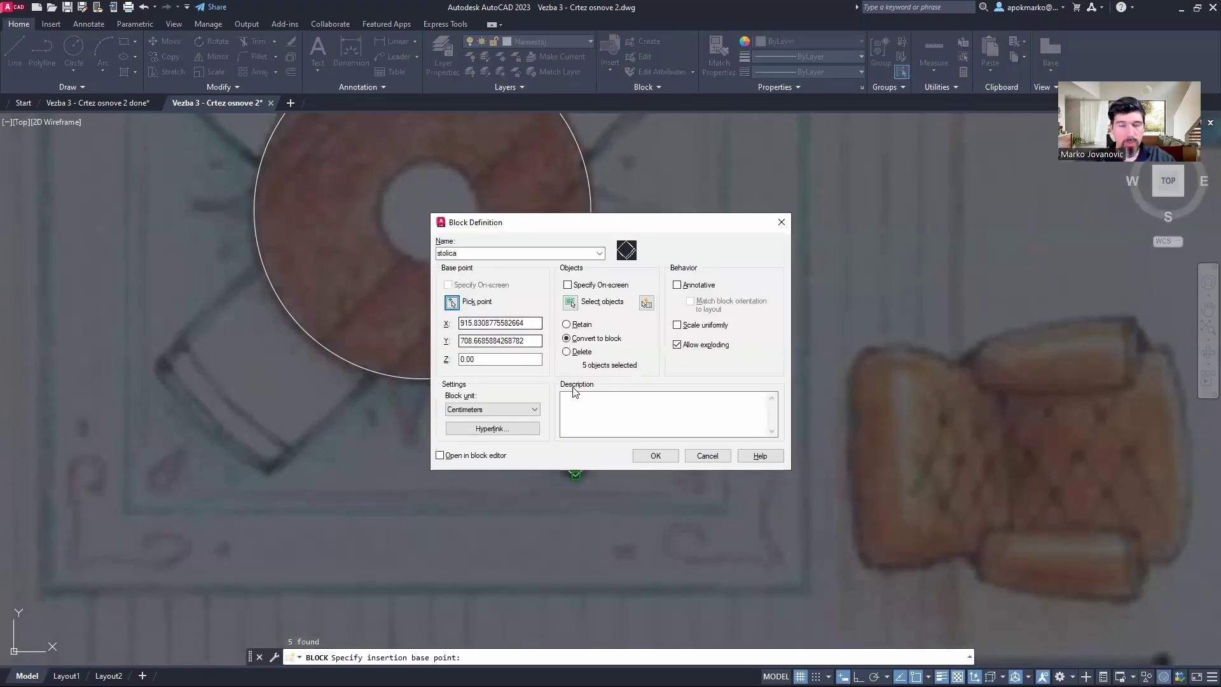
click(655, 455)
- Create a polar array of the stolica chair block around the centre of the dining table circle
middle_drag(599, 354, 605, 354)
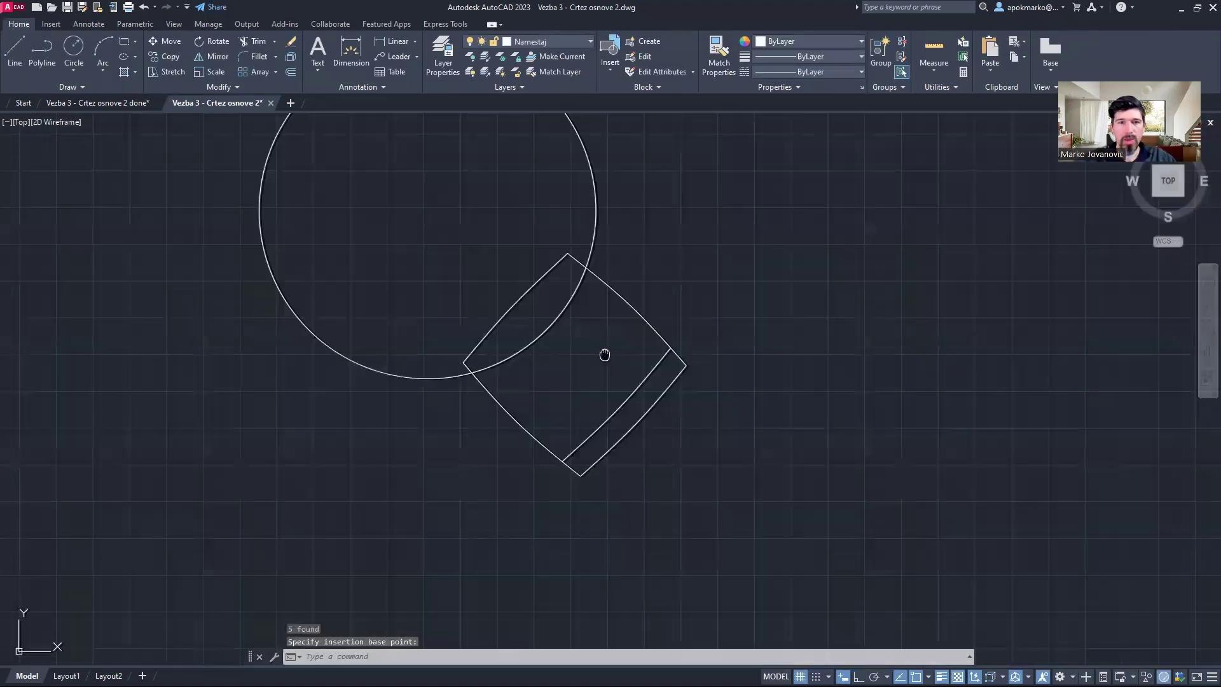
scroll(668, 382, down, 2)
middle_drag(674, 380, 609, 374)
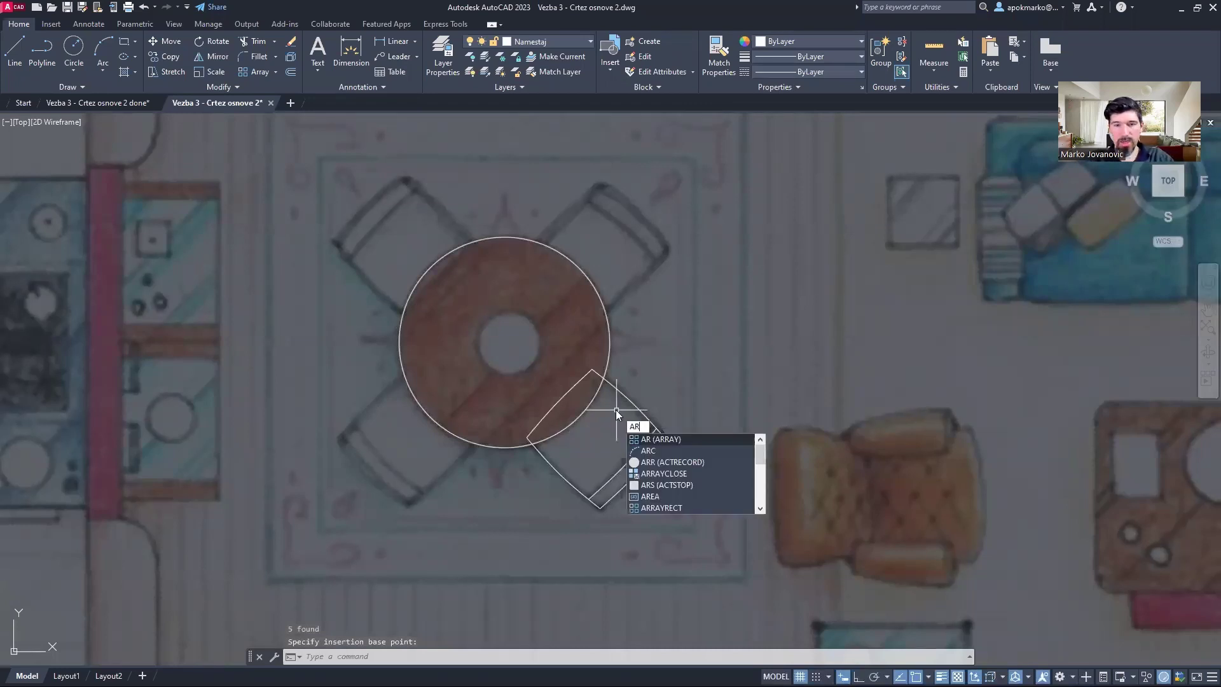
key(Return)
click(631, 400)
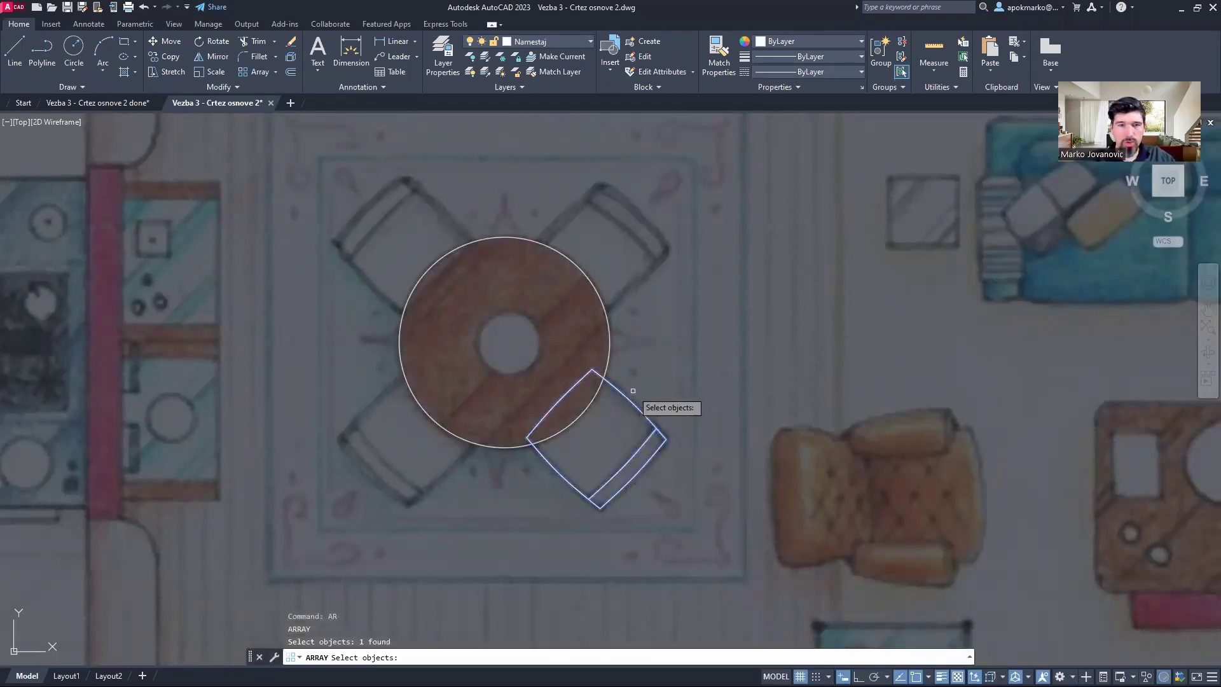
key(Return)
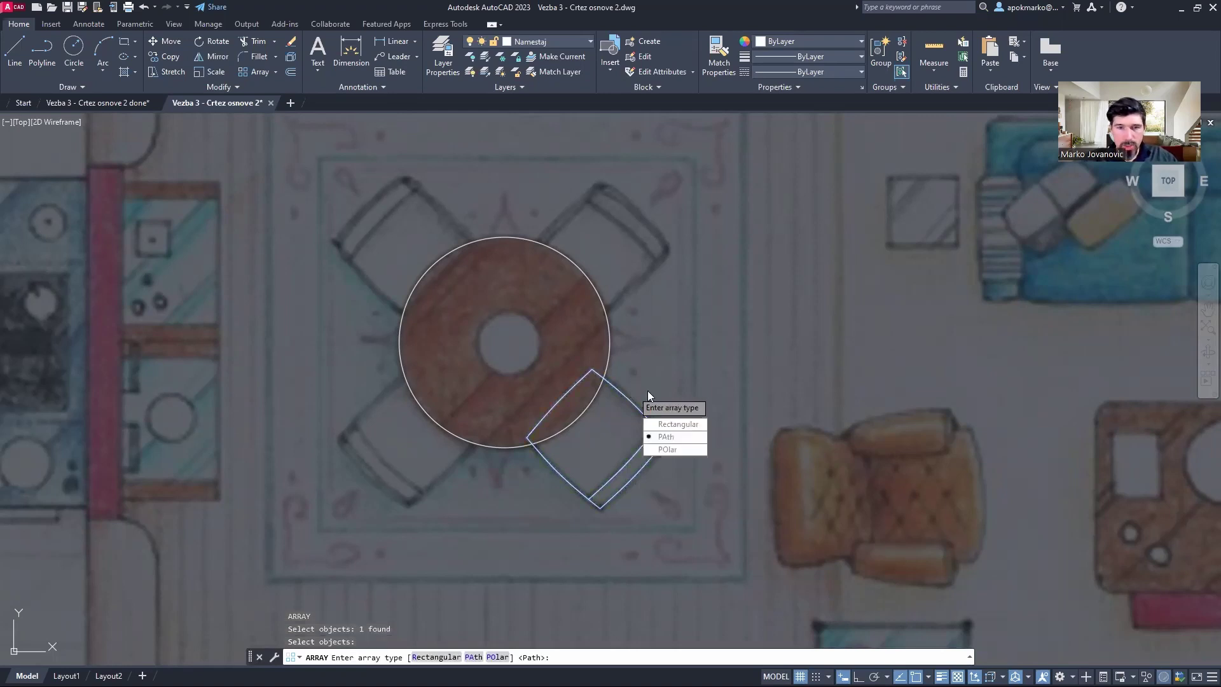
click(667, 450)
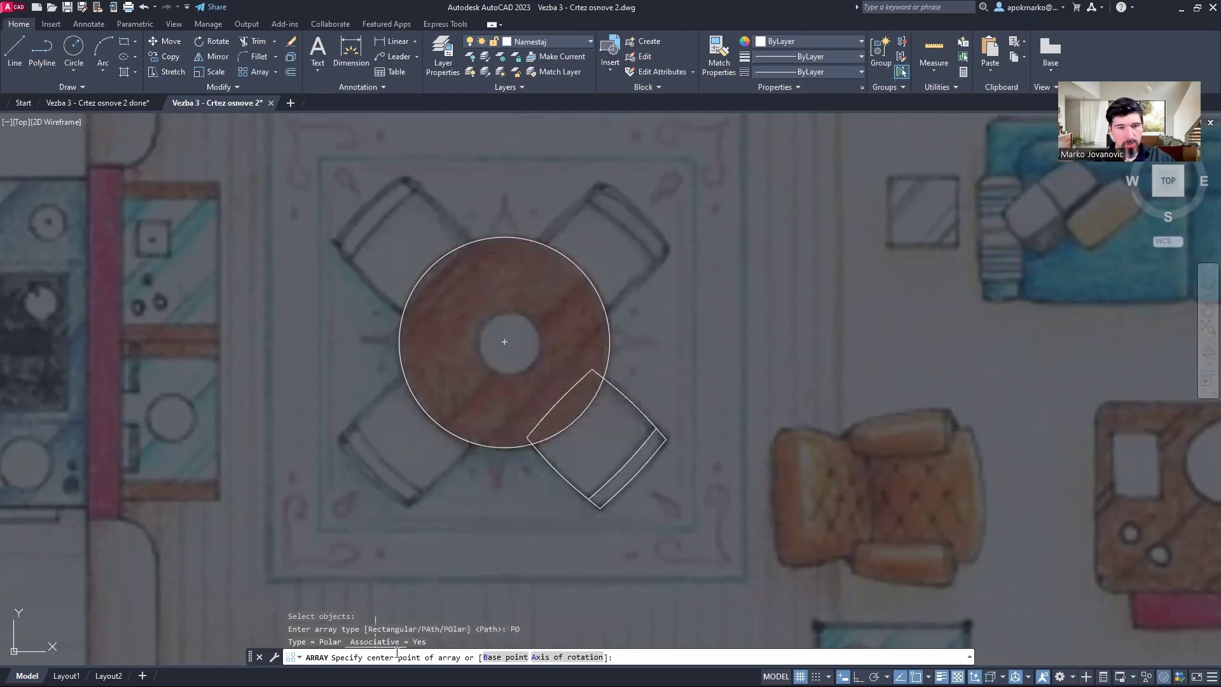
scroll(550, 321, up, 2)
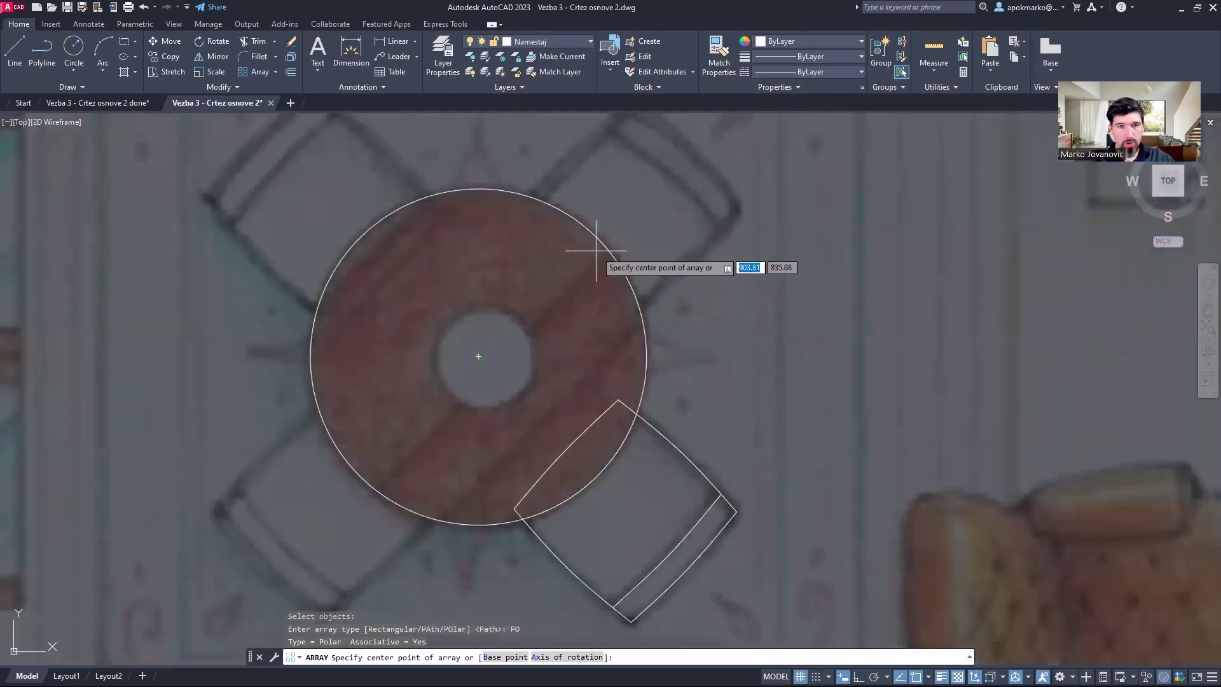
click(478, 356)
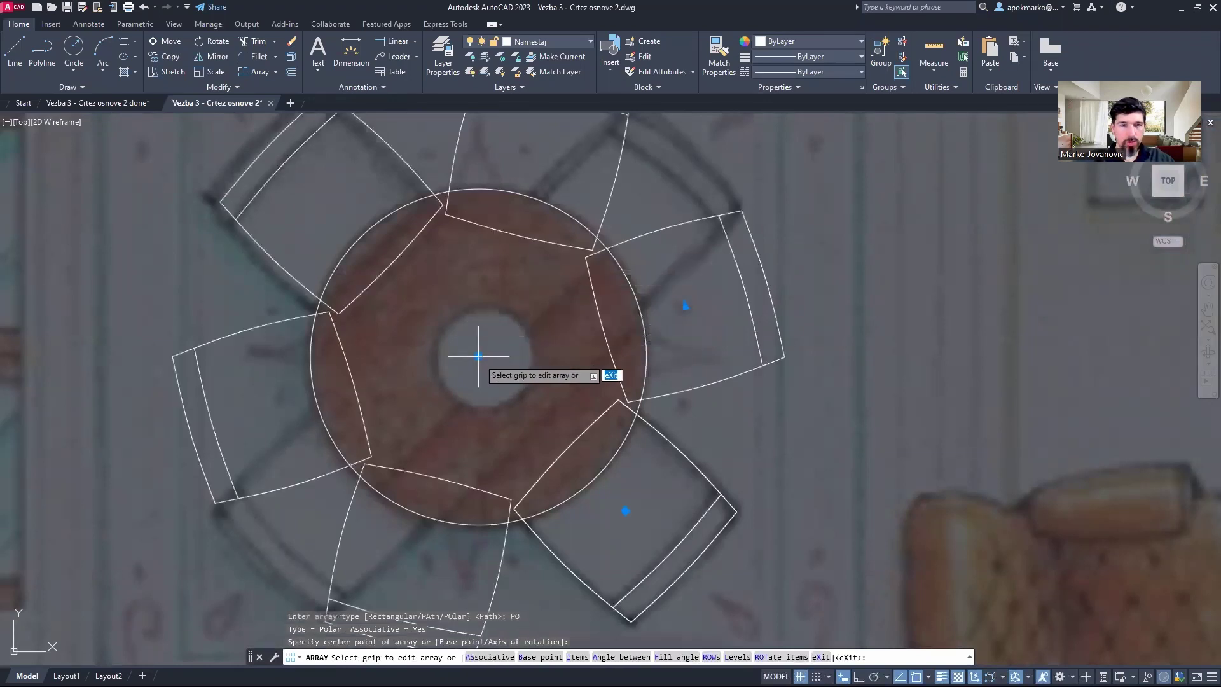
scroll(592, 299, down, 2)
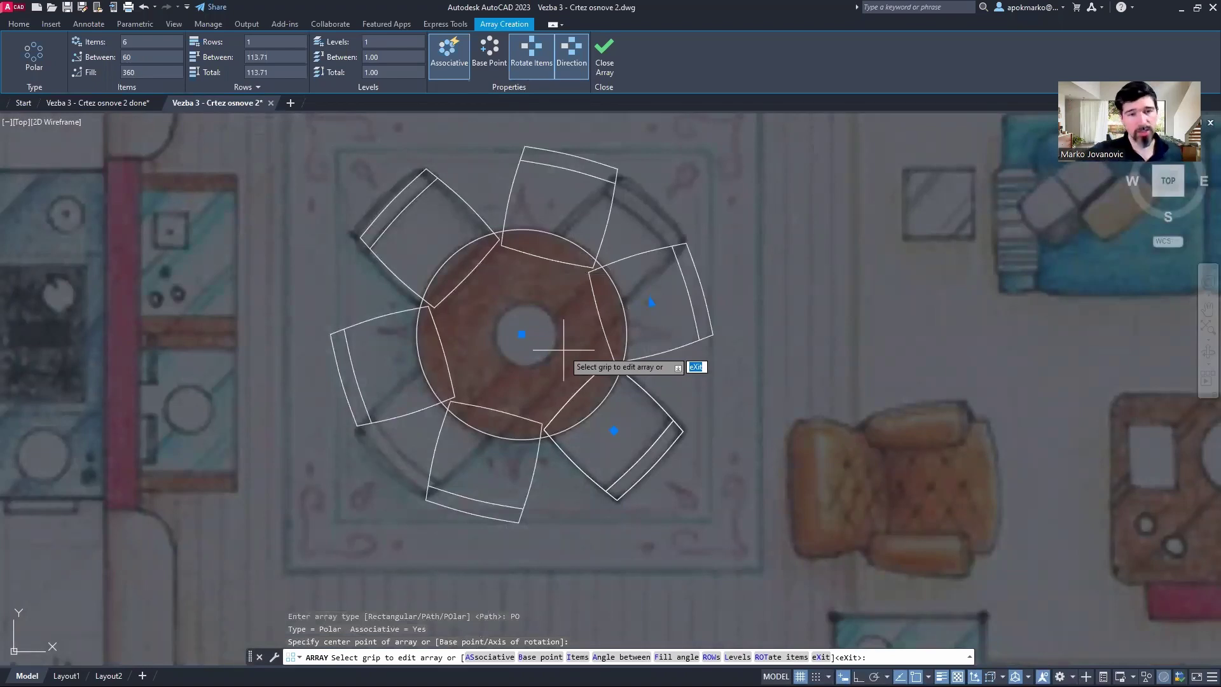
- Try 90 degrees and 70 degrees as the angle between the arrayed chairs
click(651, 304)
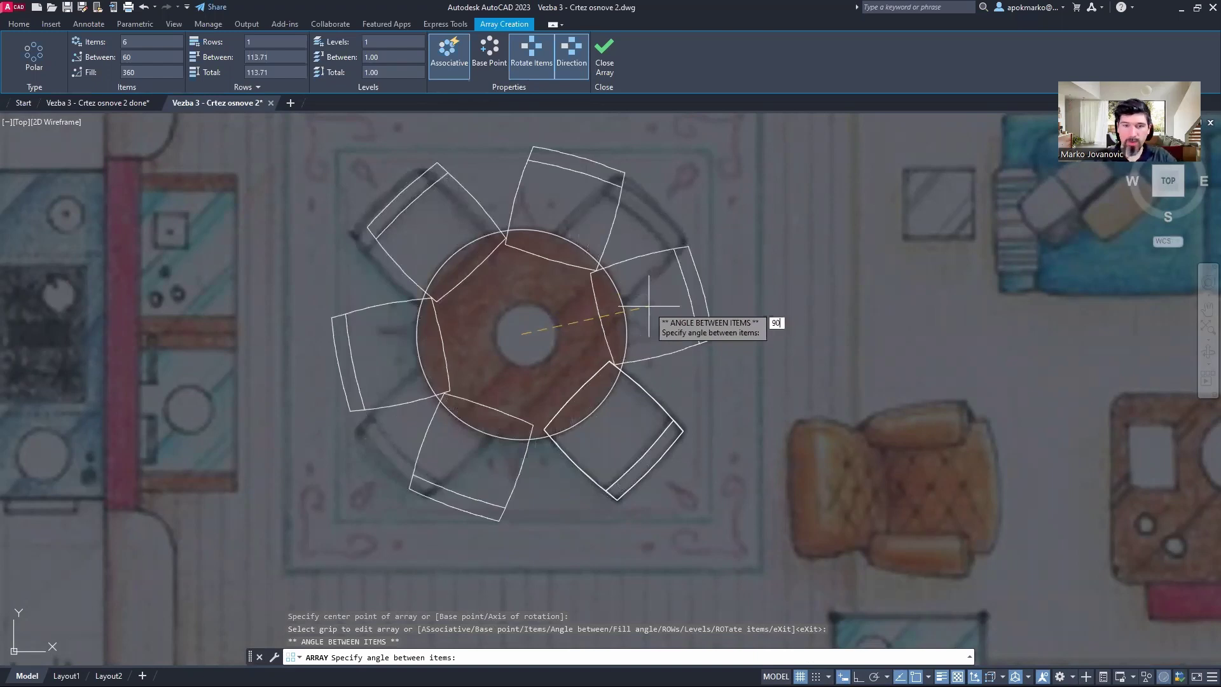
key(Return)
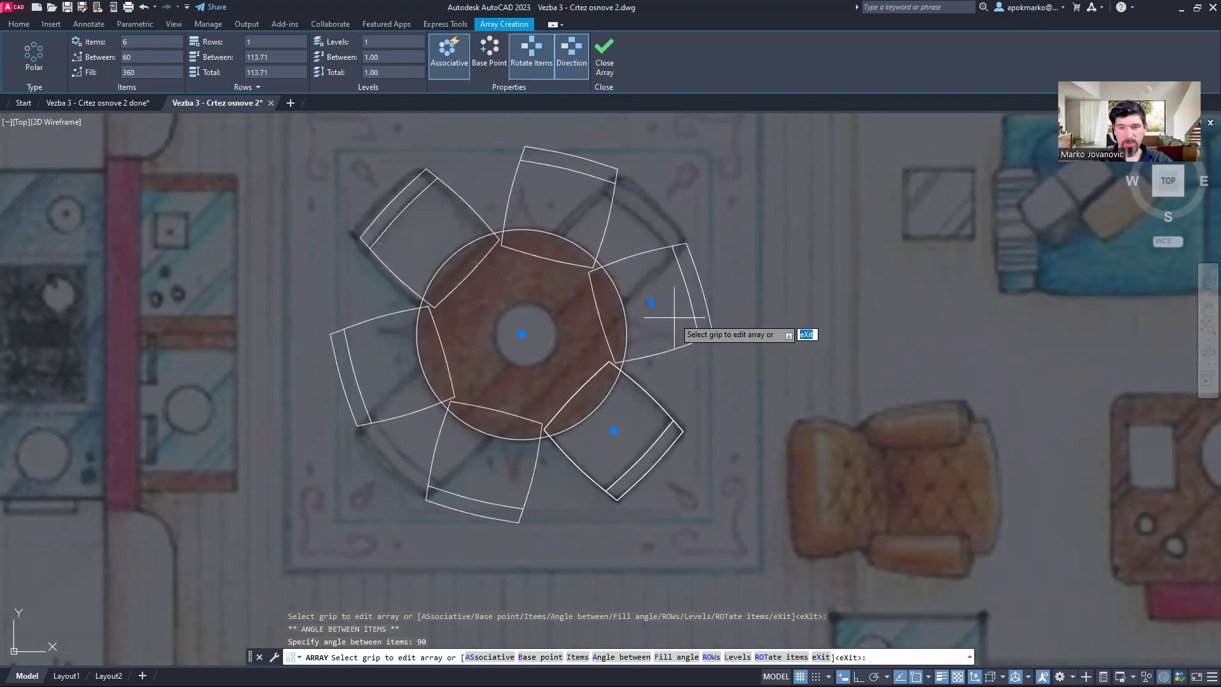
click(651, 302)
text(70)
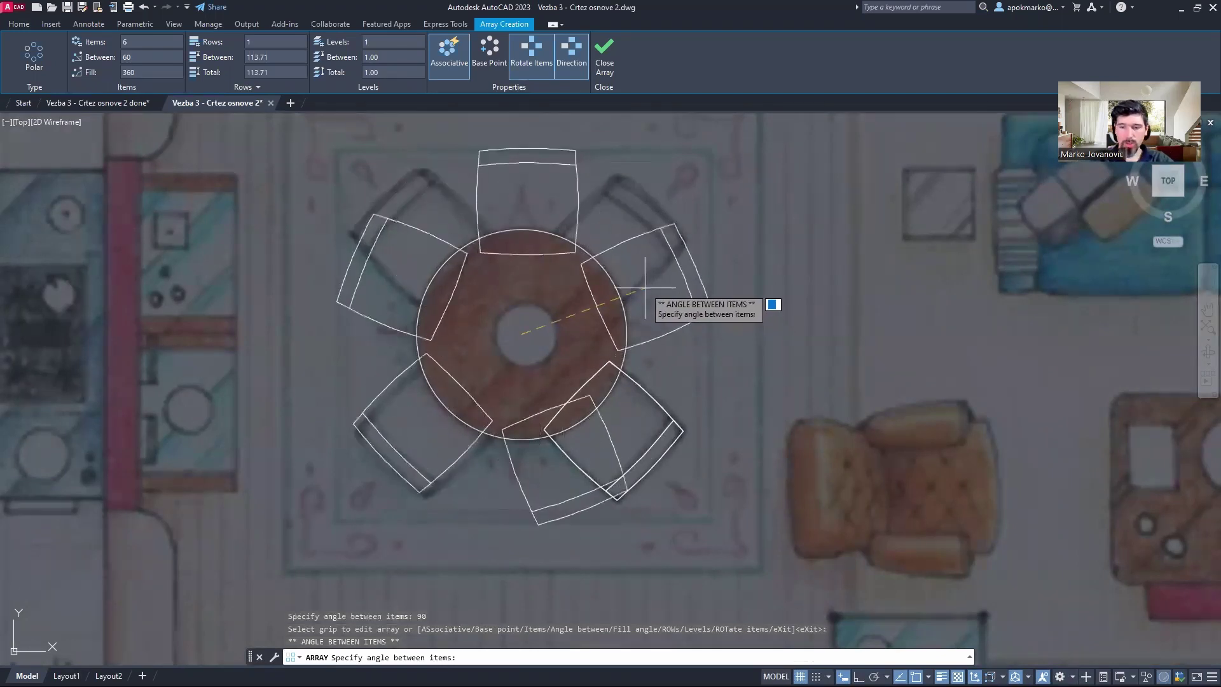
key(Return)
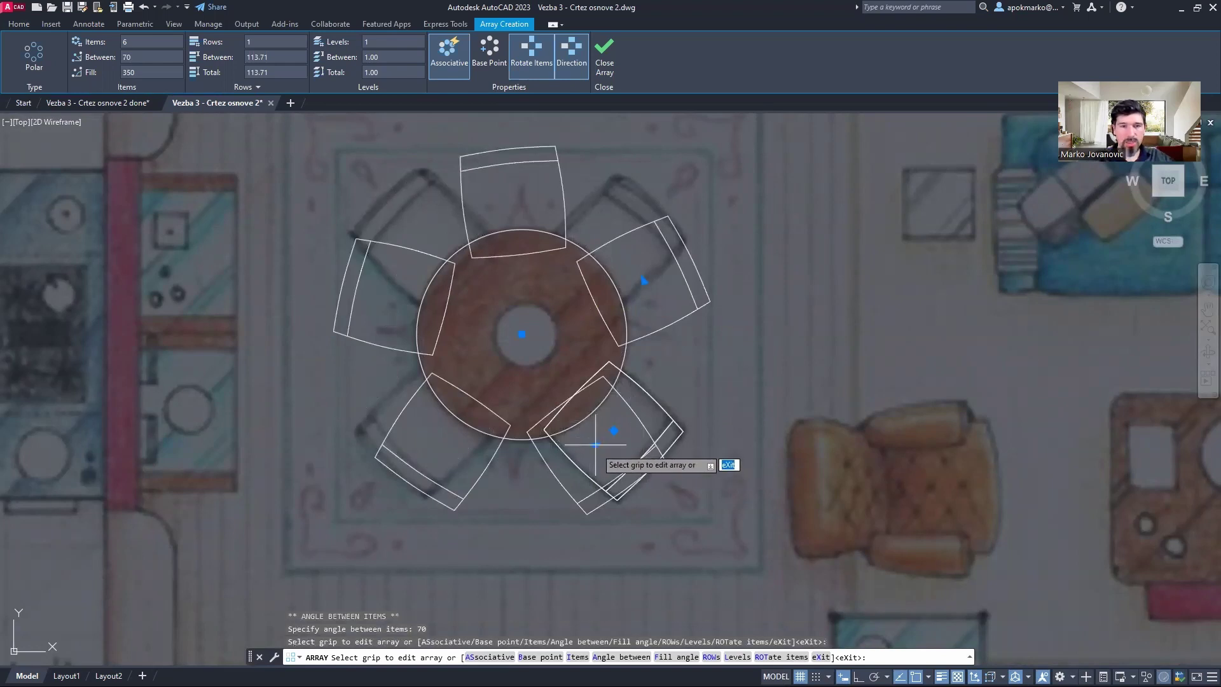
- Reduce the polar array to 4 chairs, set the angle between them to 90 degrees, and finish the array
click(613, 431)
key(Escape)
click(613, 430)
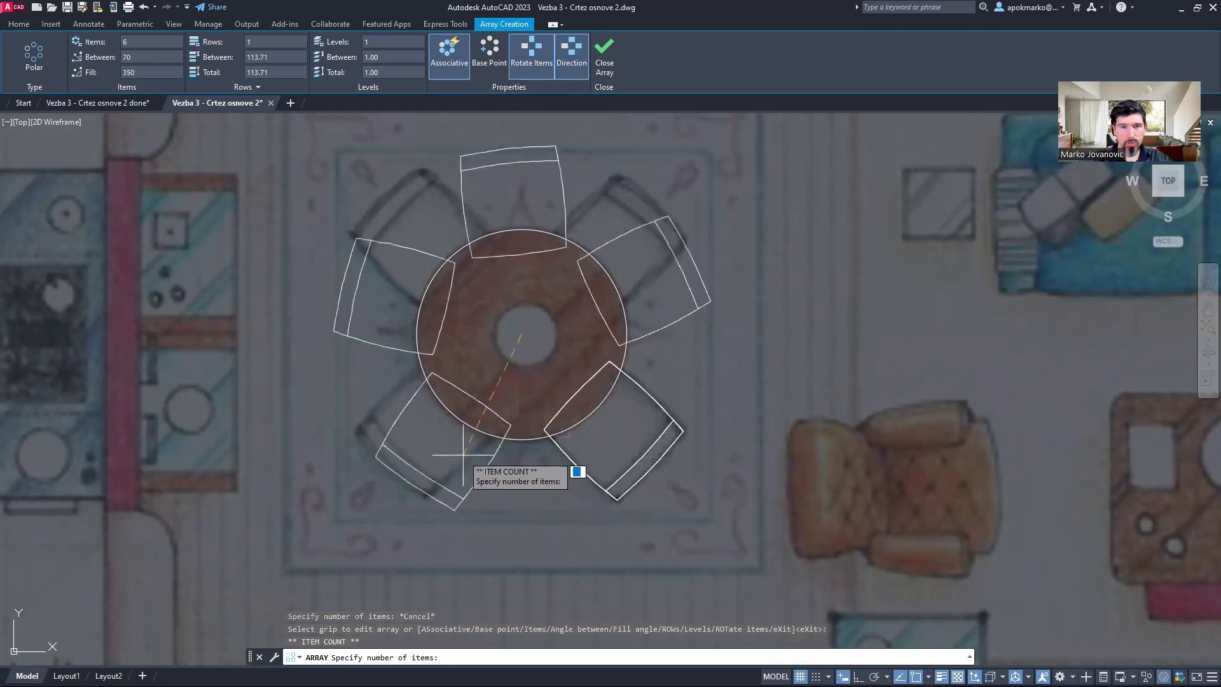
click(373, 349)
click(643, 281)
text(90)
key(Return)
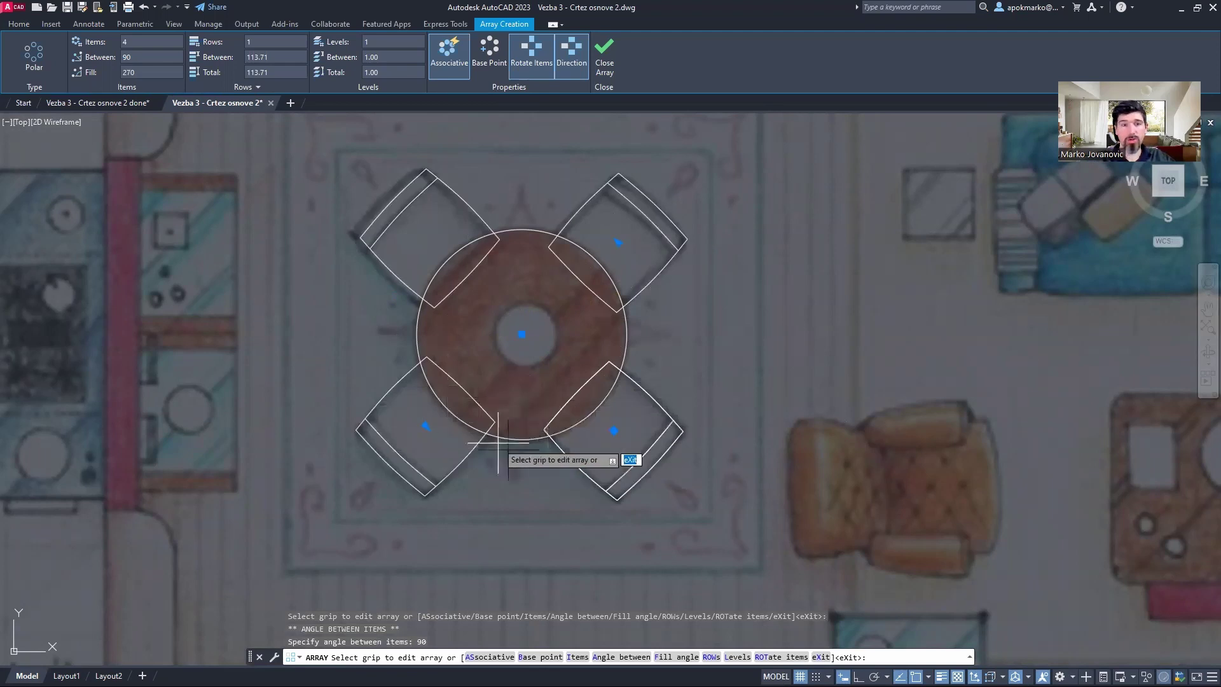
key(Escape)
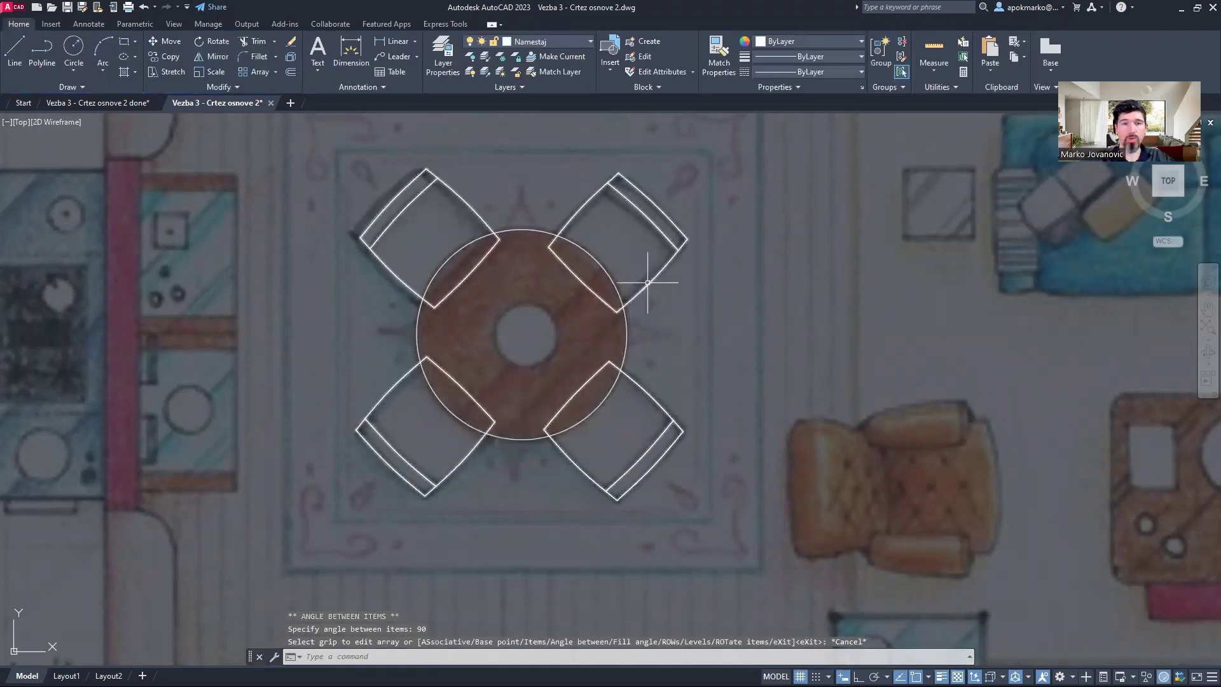
- Change the chair array to 5 items spaced 72 degrees apart
click(647, 282)
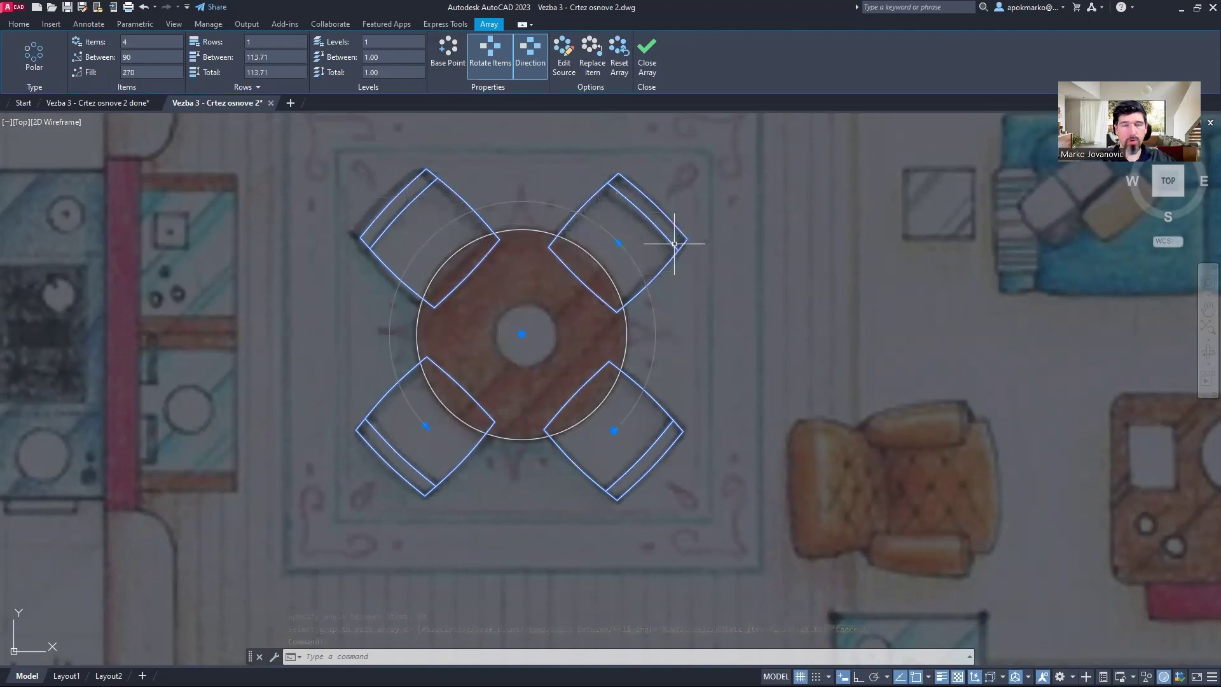
click(146, 40)
text(5)
key(Return)
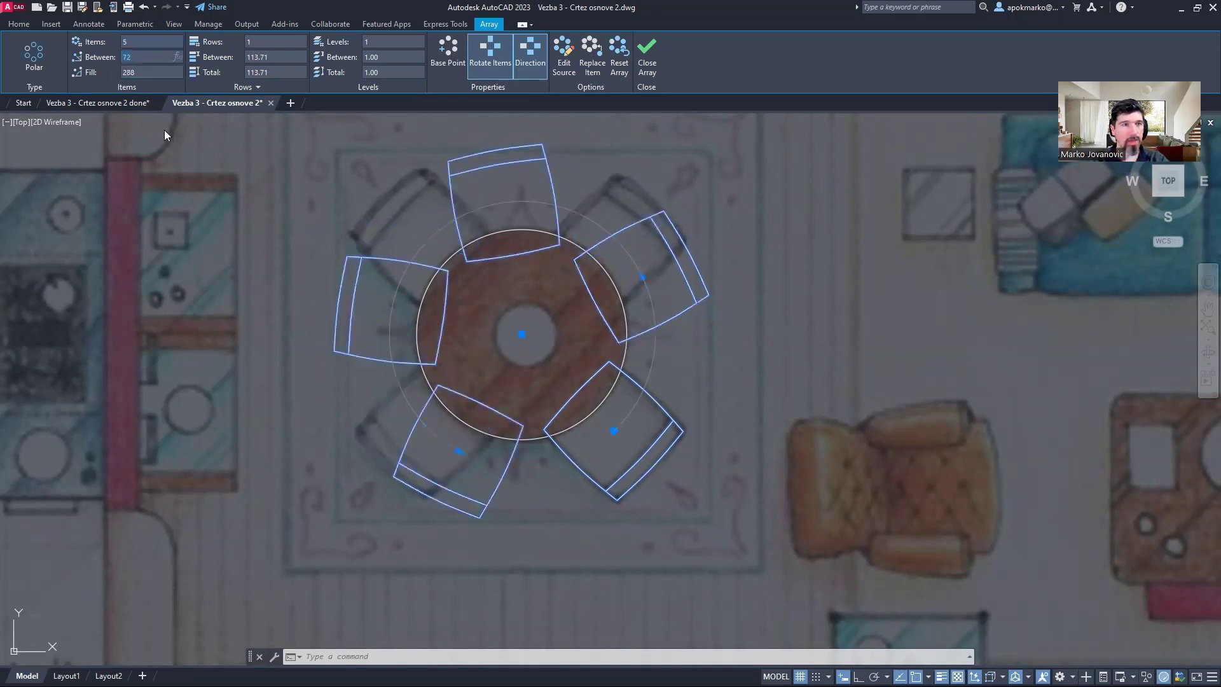
click(642, 277)
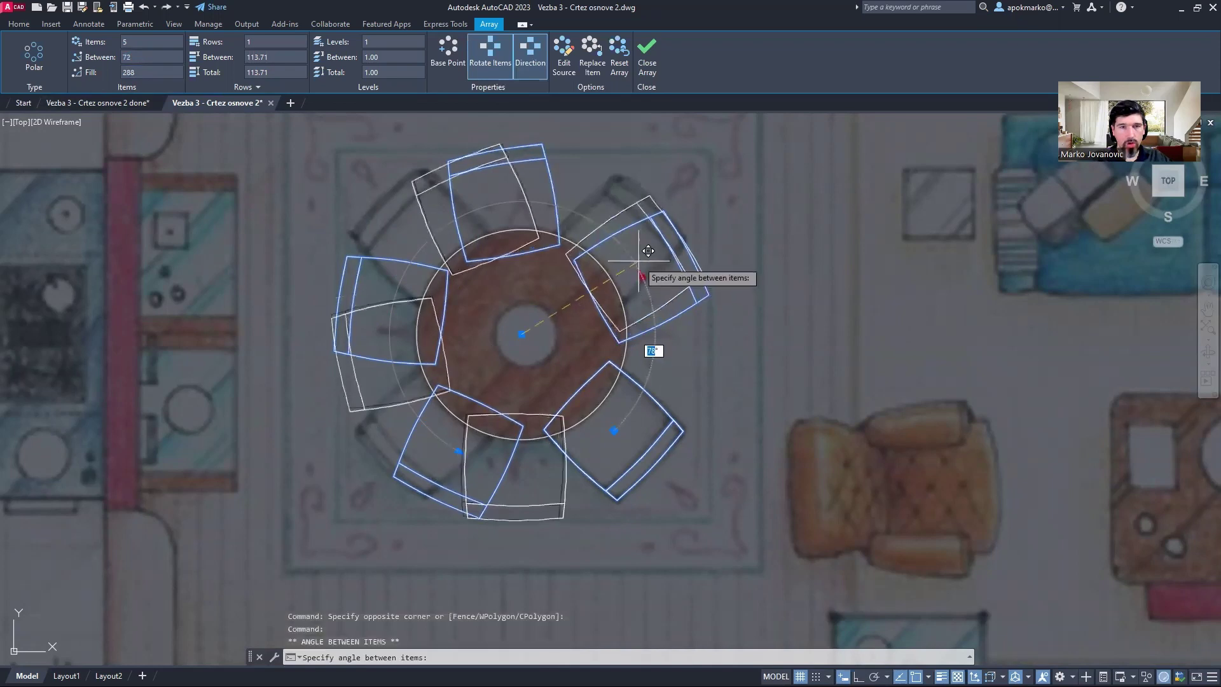
key(Escape)
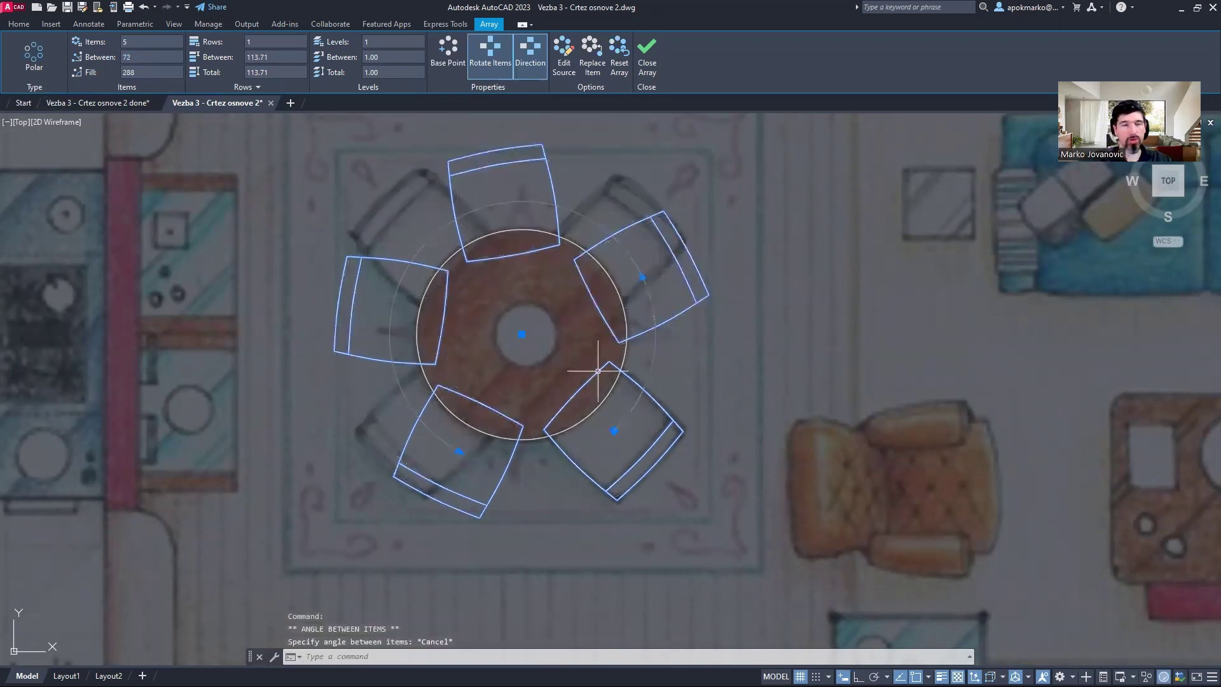
- Set the chair array back to 4 items at 90 degrees apart and close array editing
key(BackSpace)
text(4)
key(Return)
click(145, 59)
text(90)
key(Return)
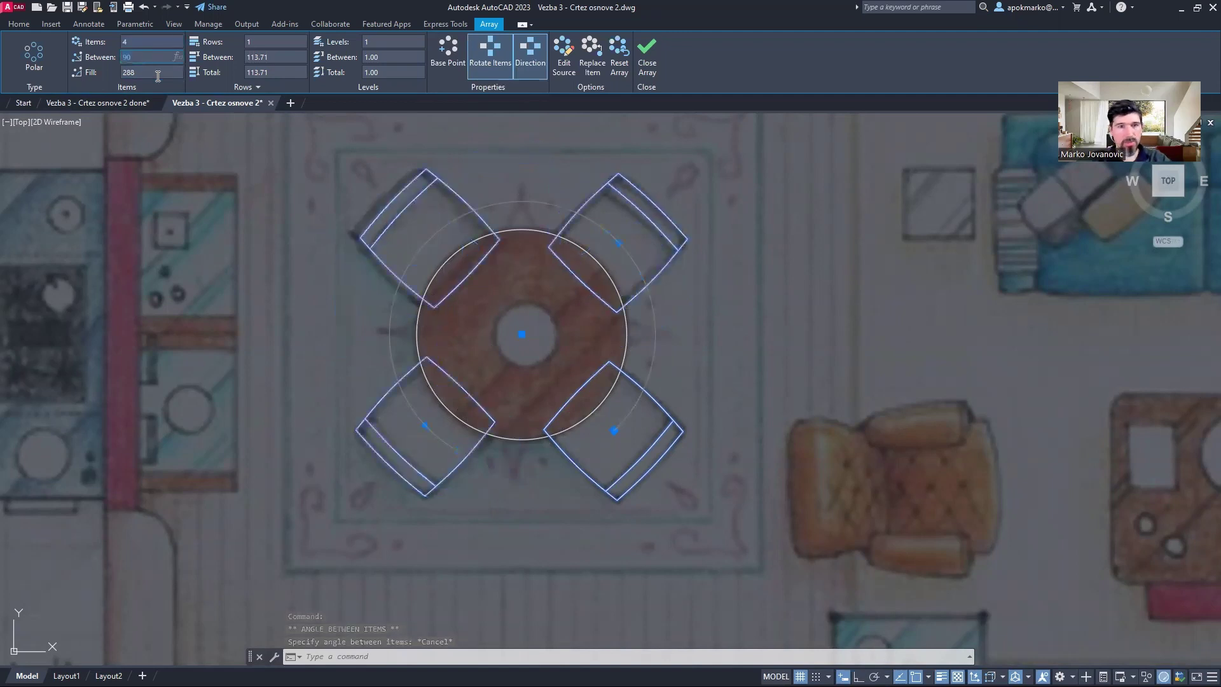
click(671, 337)
key(Escape)
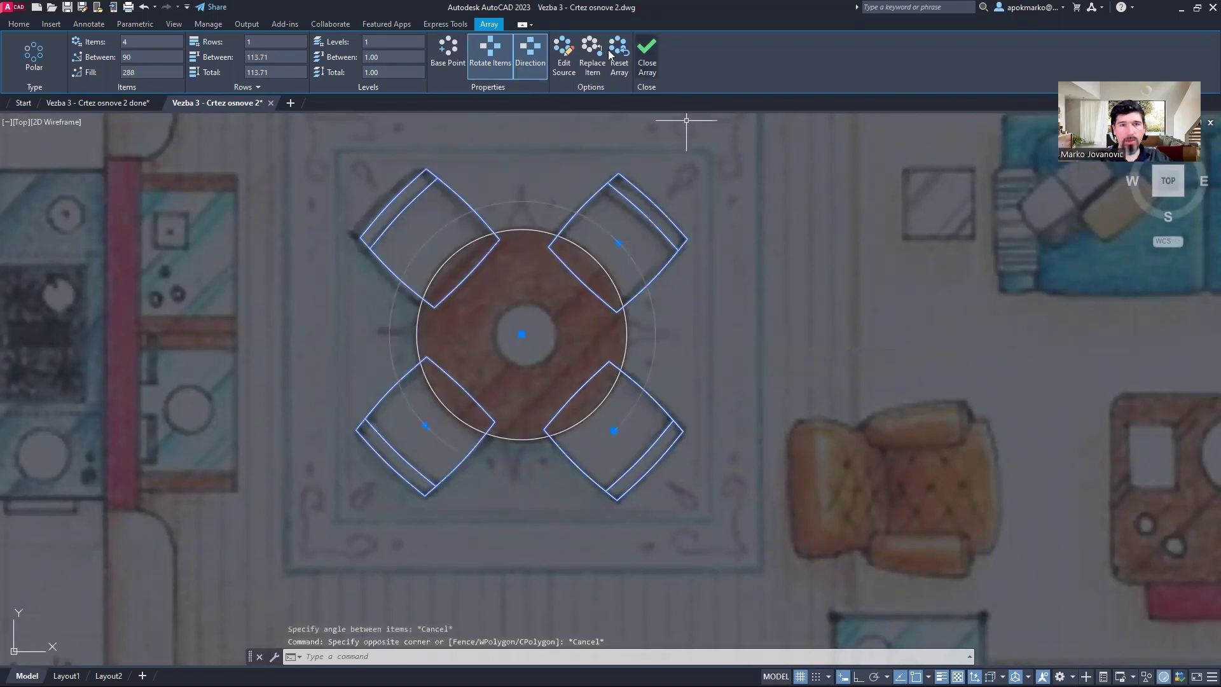
click(647, 54)
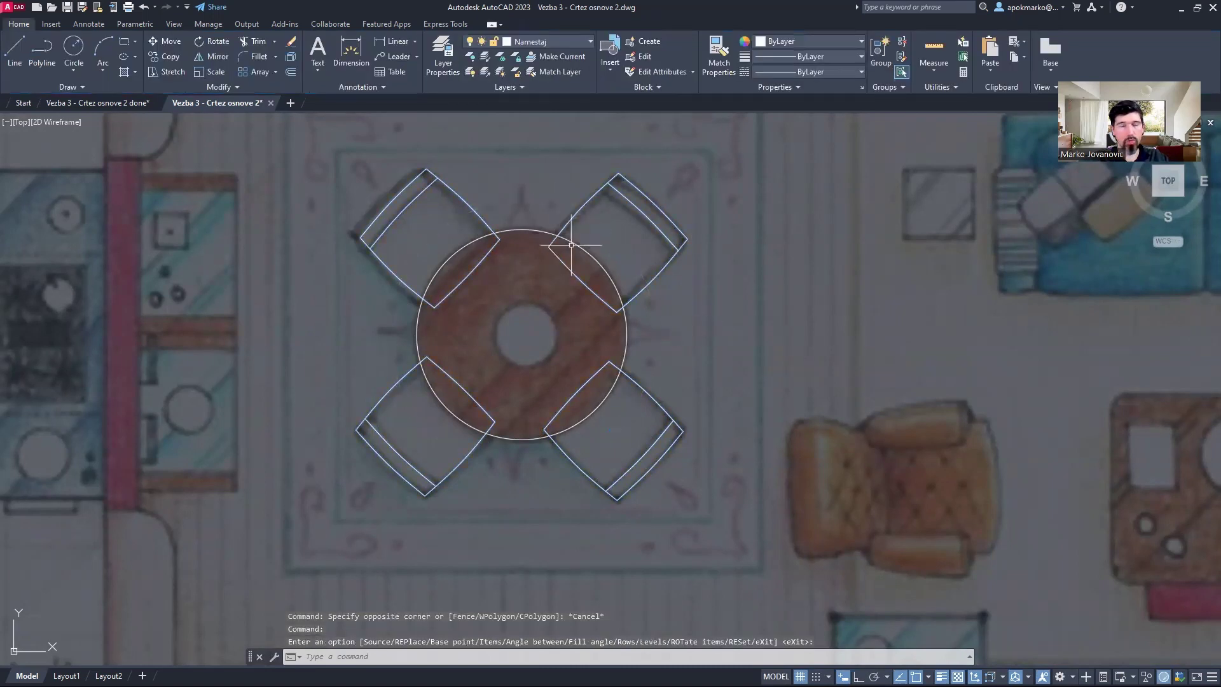
- Copy the two small rectangles from the Vezba 3 - Crtez osnove 2 done drawing and paste them outside the wall corner near the entrance
middle_drag(682, 360, 453, 302)
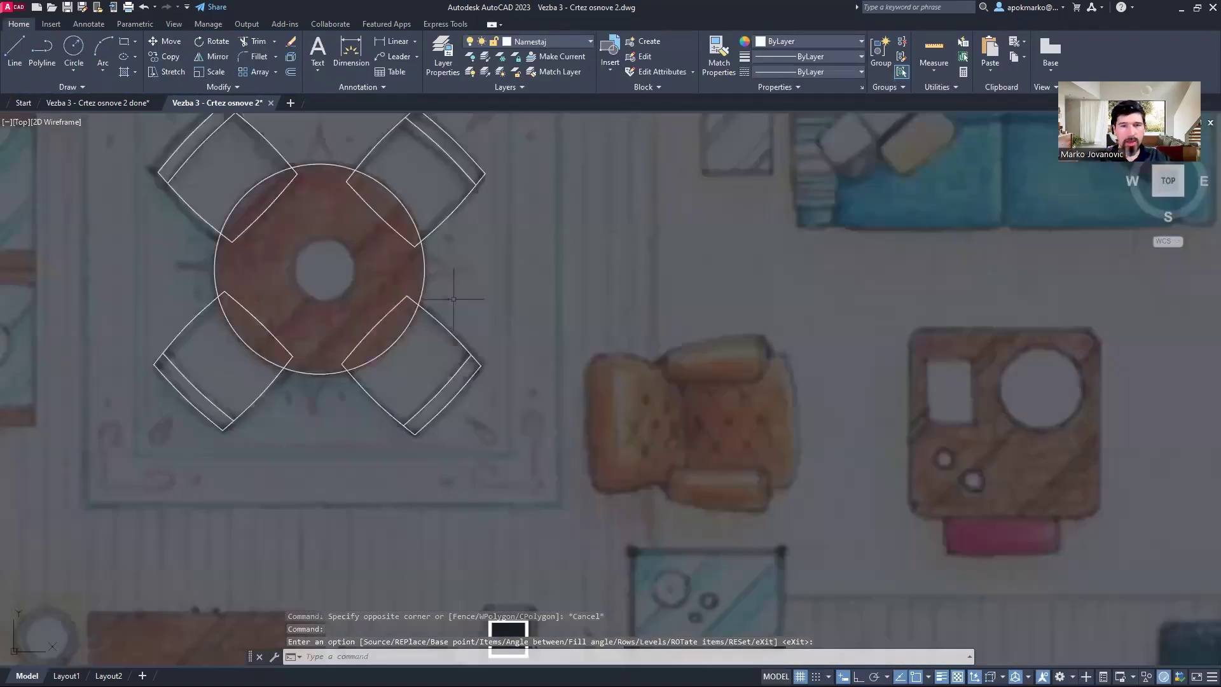
scroll(453, 302, down, 3)
scroll(504, 403, up, 3)
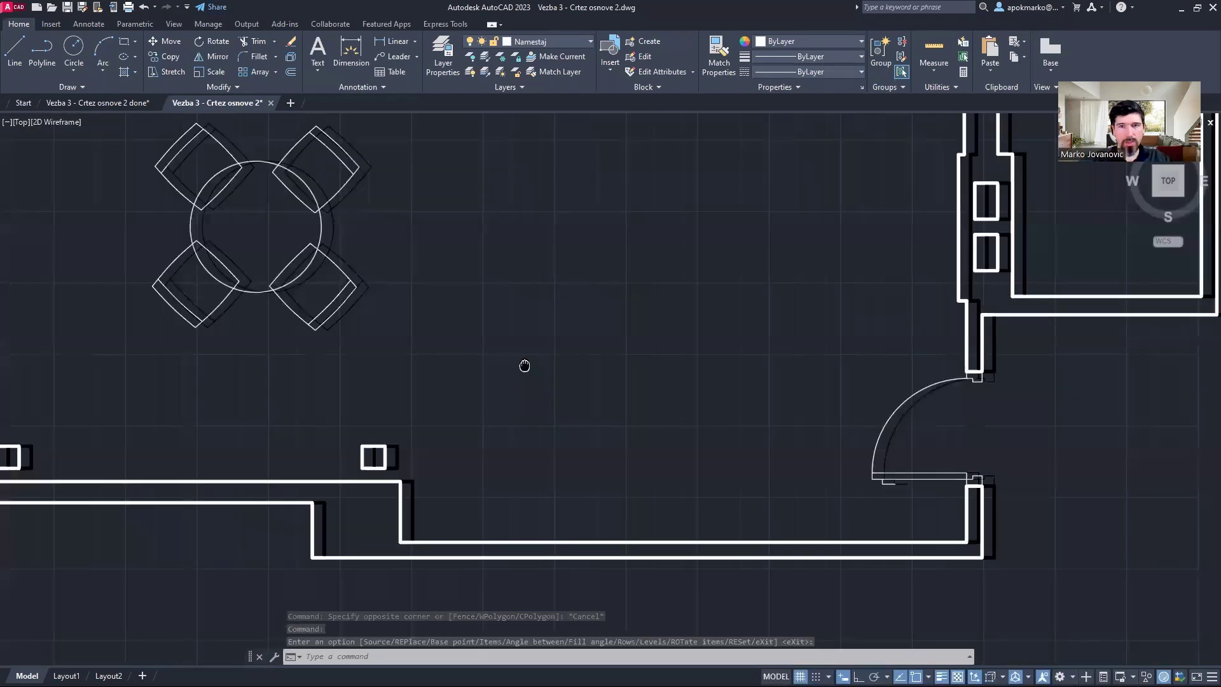
middle_drag(523, 363, 414, 351)
click(97, 102)
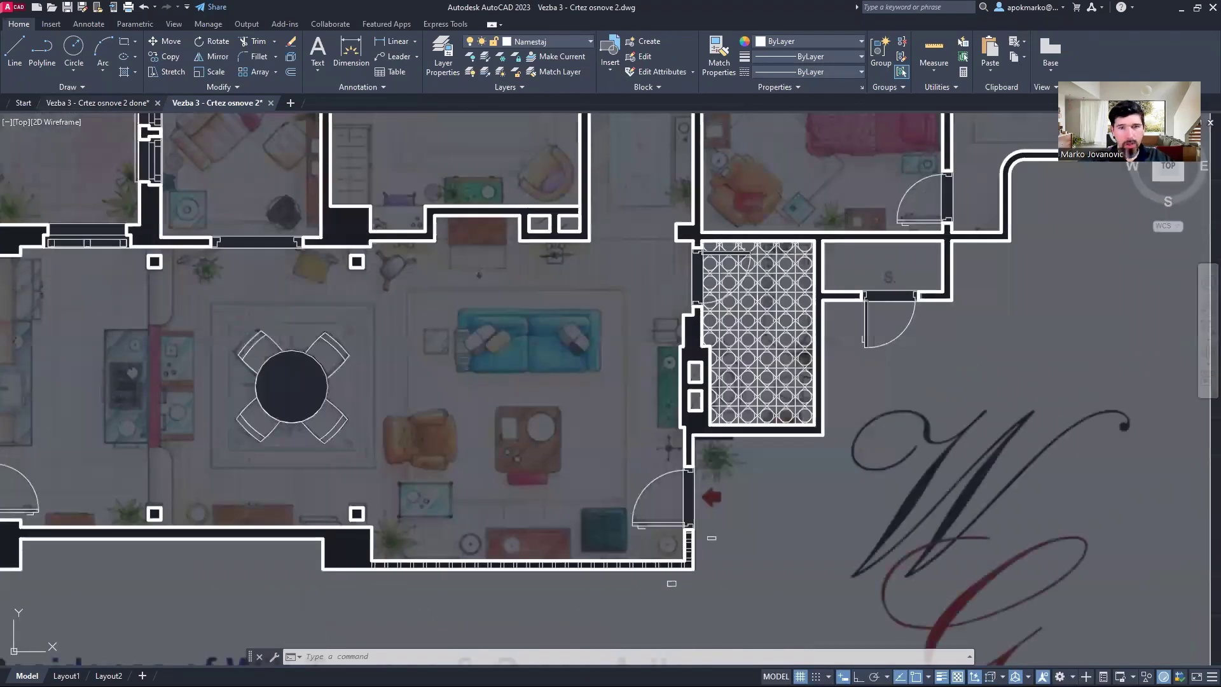
scroll(668, 461, up, 3)
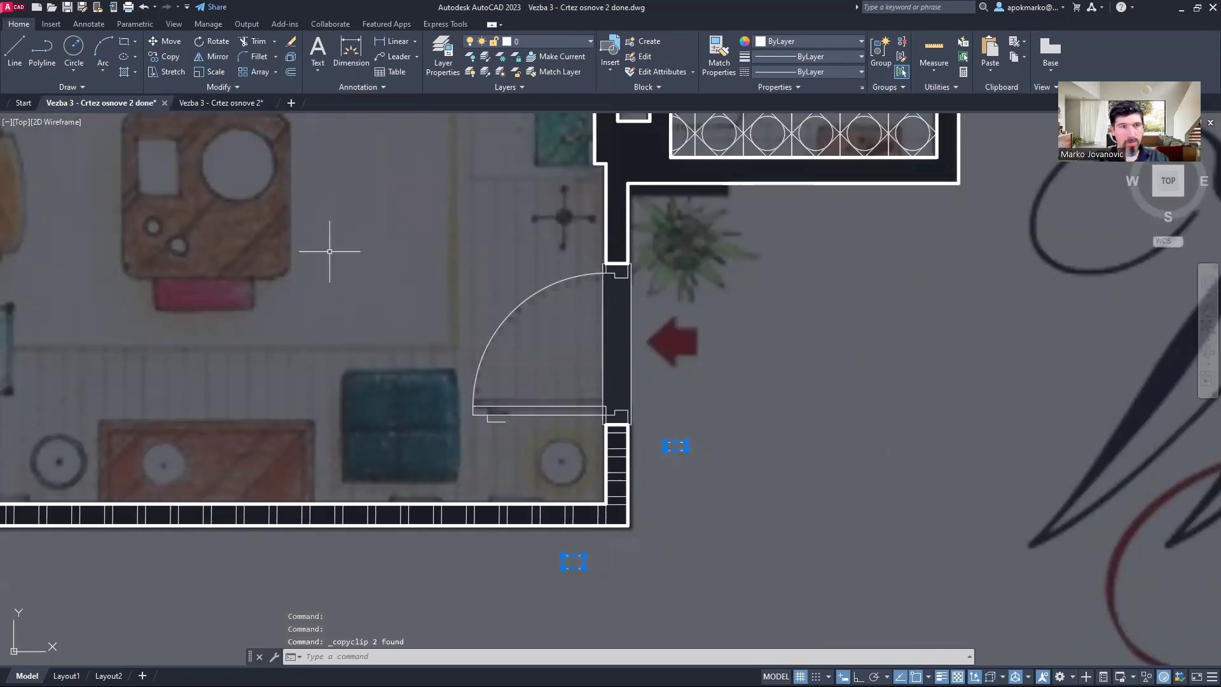
click(220, 105)
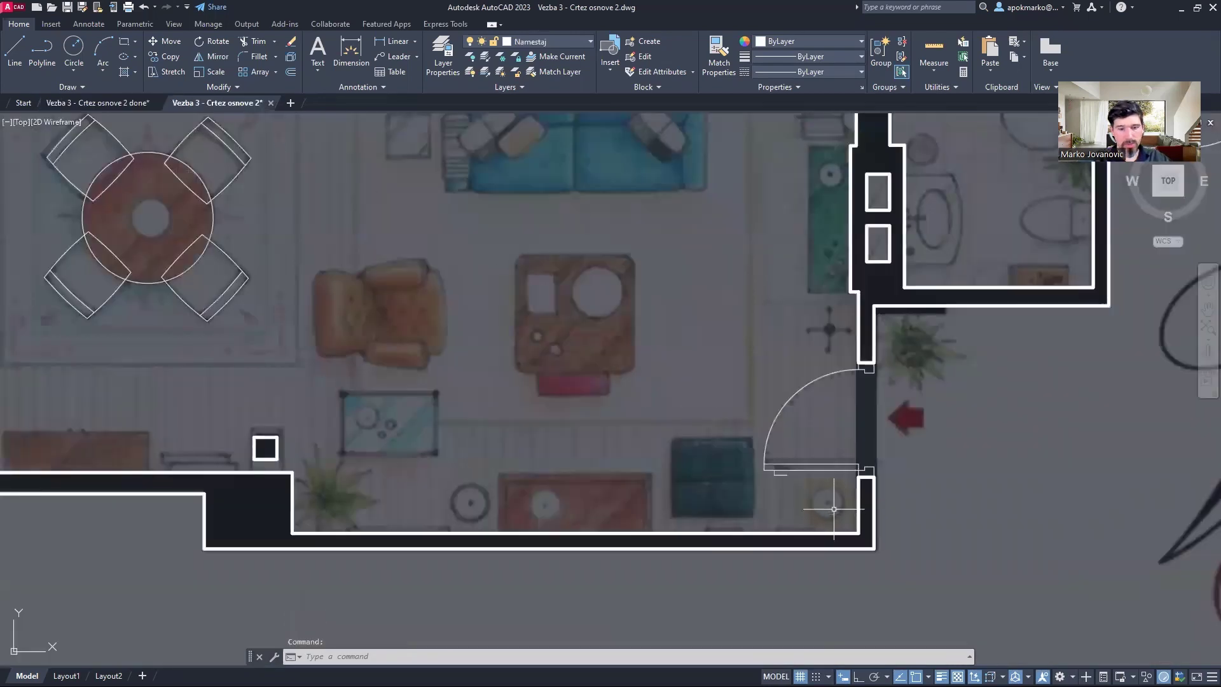
key(ctrl+v)
scroll(714, 510, up, 2)
click(714, 510)
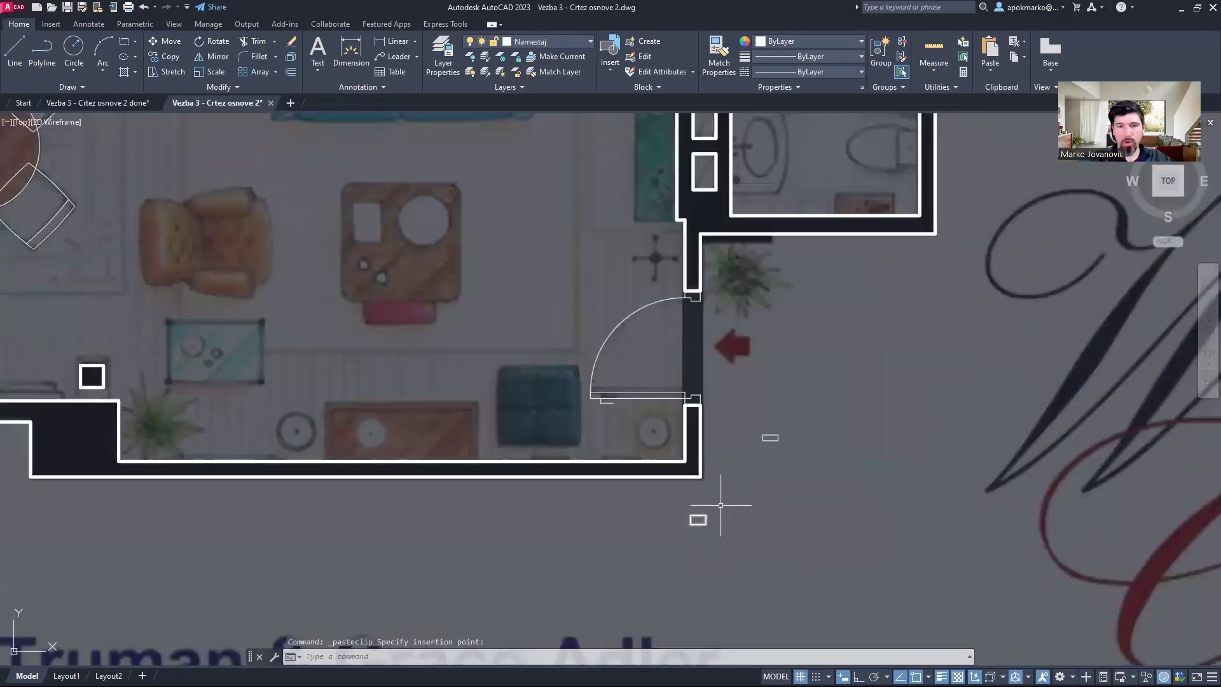
scroll(789, 465, up, 2)
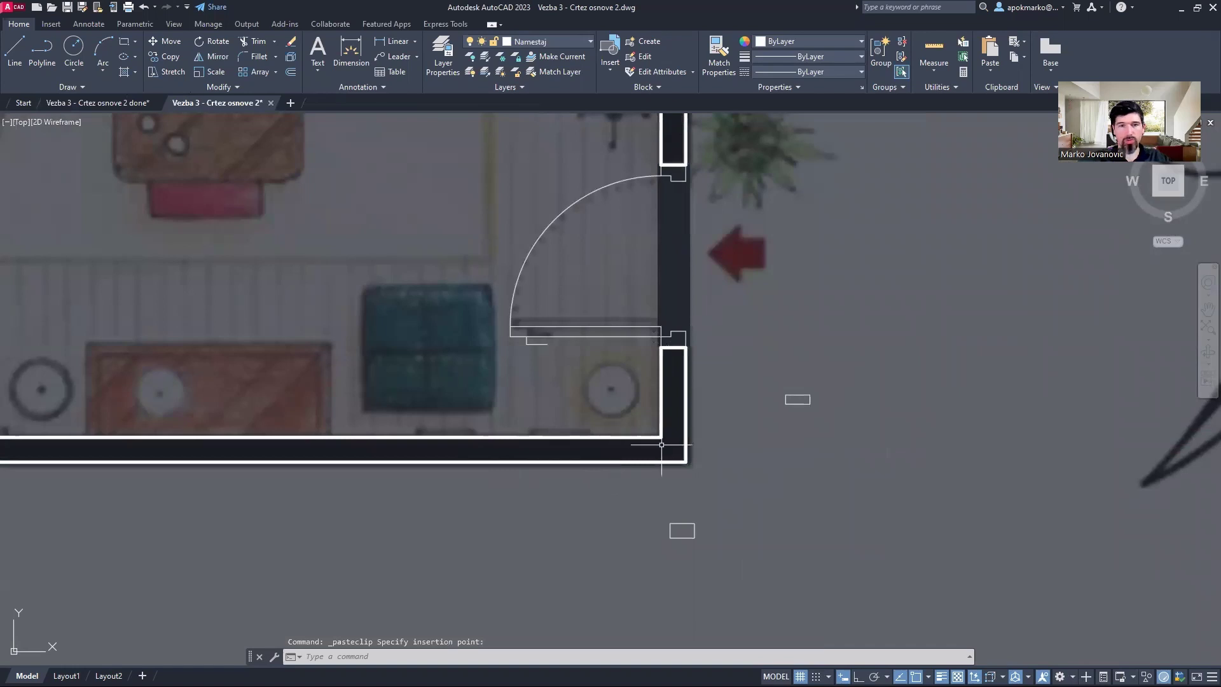
scroll(662, 445, up, 2)
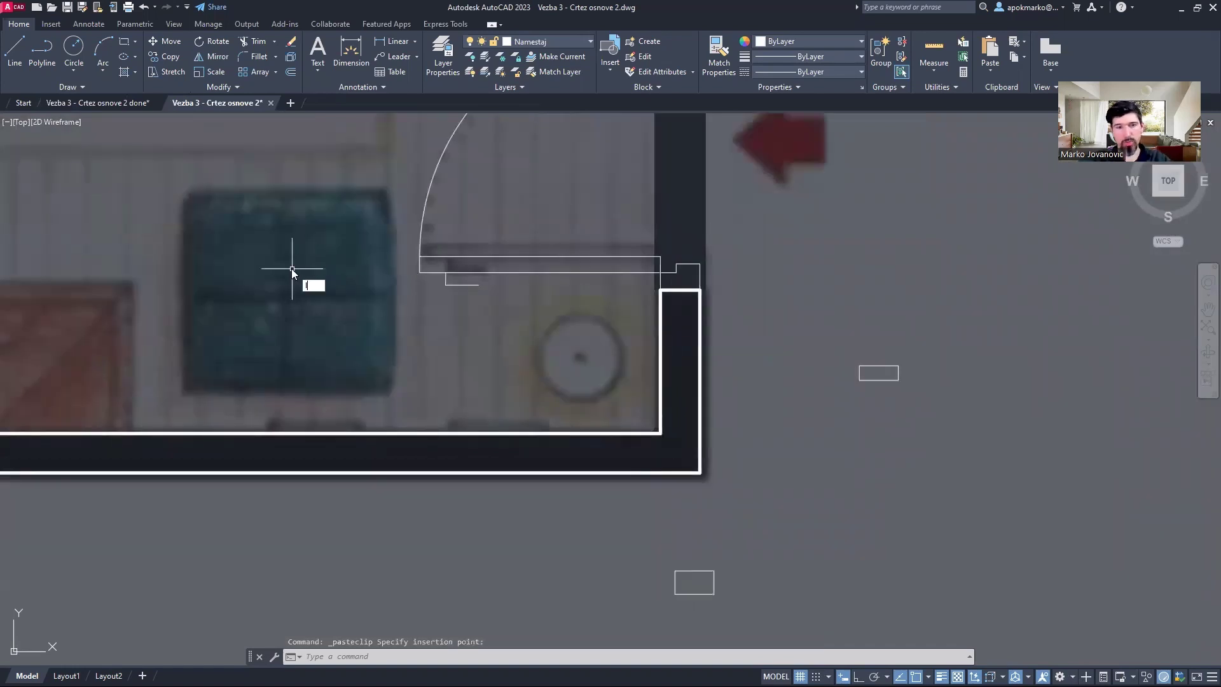
text(l)
key(Return)
key(Escape)
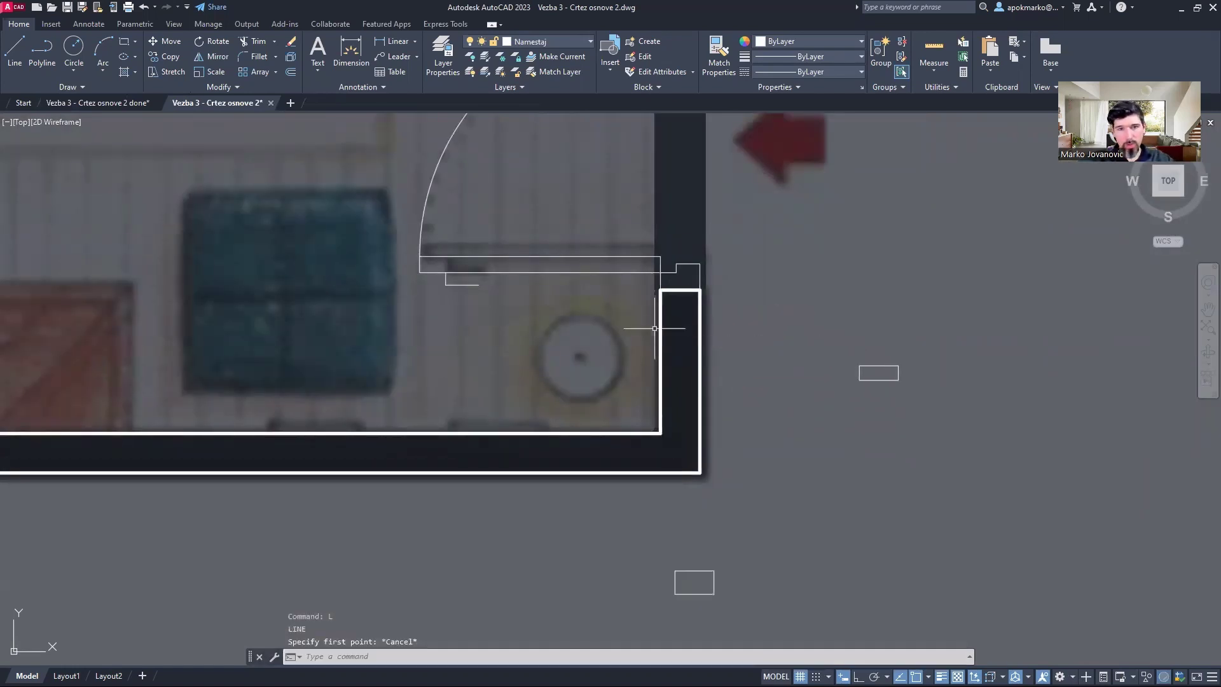
- Draw a polyline along the outer wall's inner face, through the corner by the entrance door, to the inner corner beside the plant
text(pl)
key(Return)
click(662, 432)
scroll(259, 398, down, 3)
scroll(259, 398, up, 2)
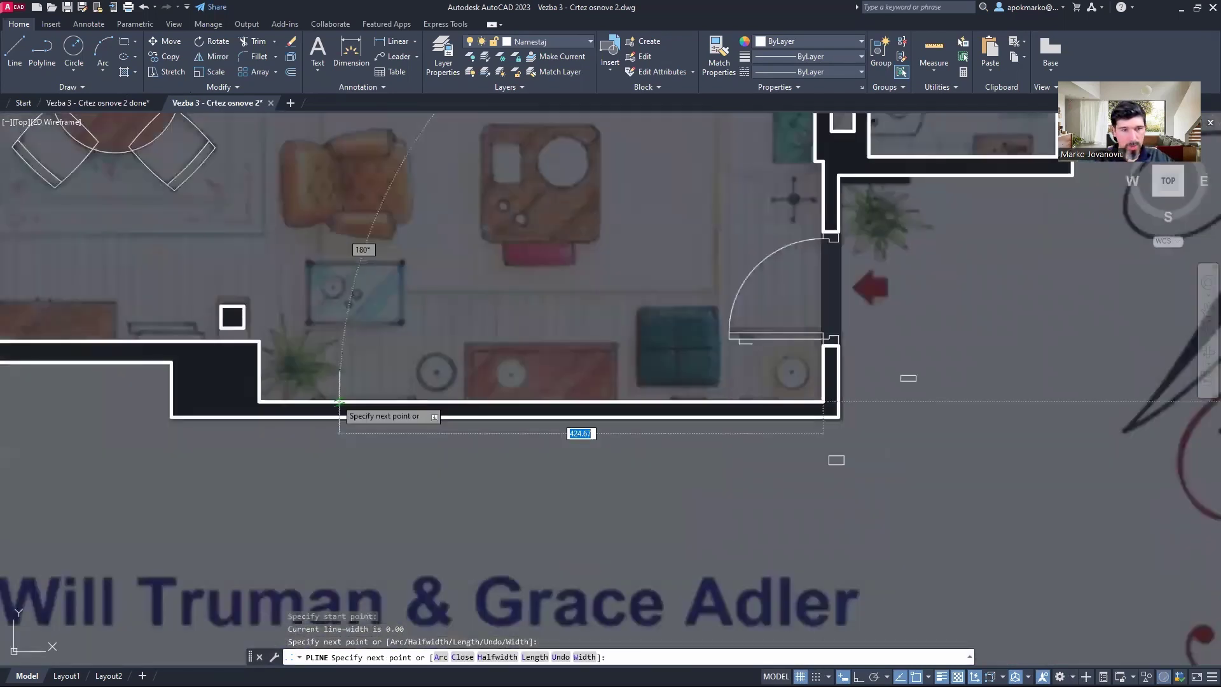
click(259, 401)
key(Return)
- Create a path array of the upper small rectangle along the polyline on the outer wall's inner face
middle_drag(866, 408, 859, 405)
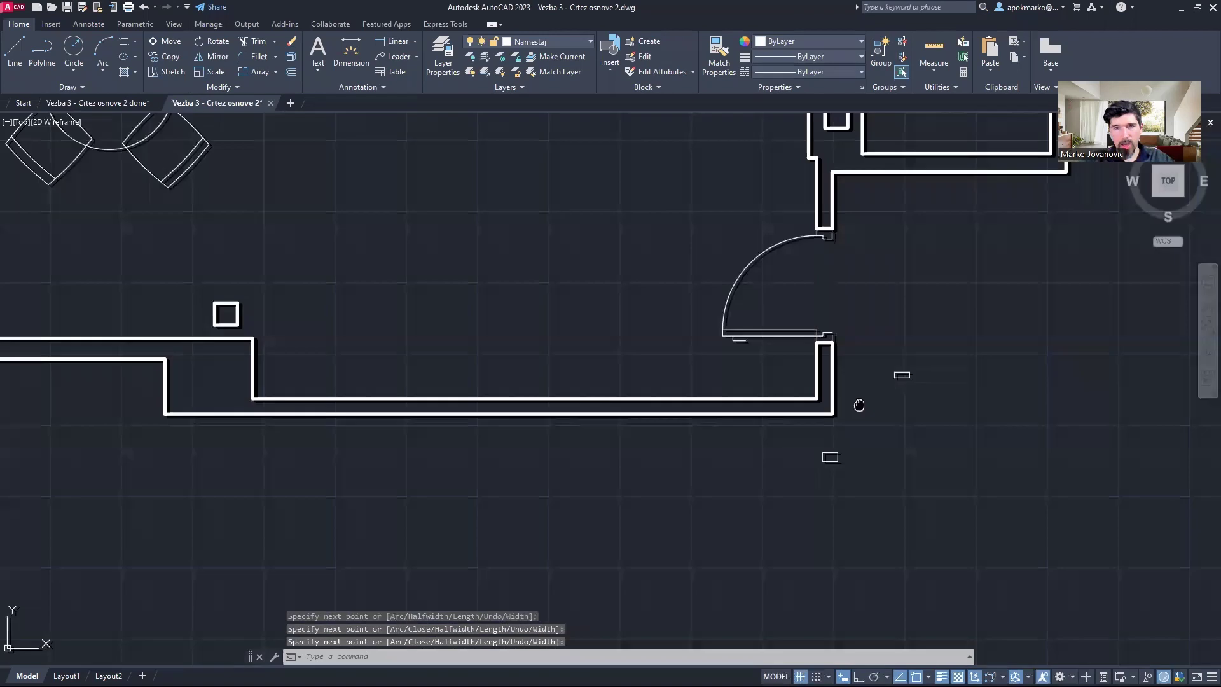
scroll(871, 364, up, 2)
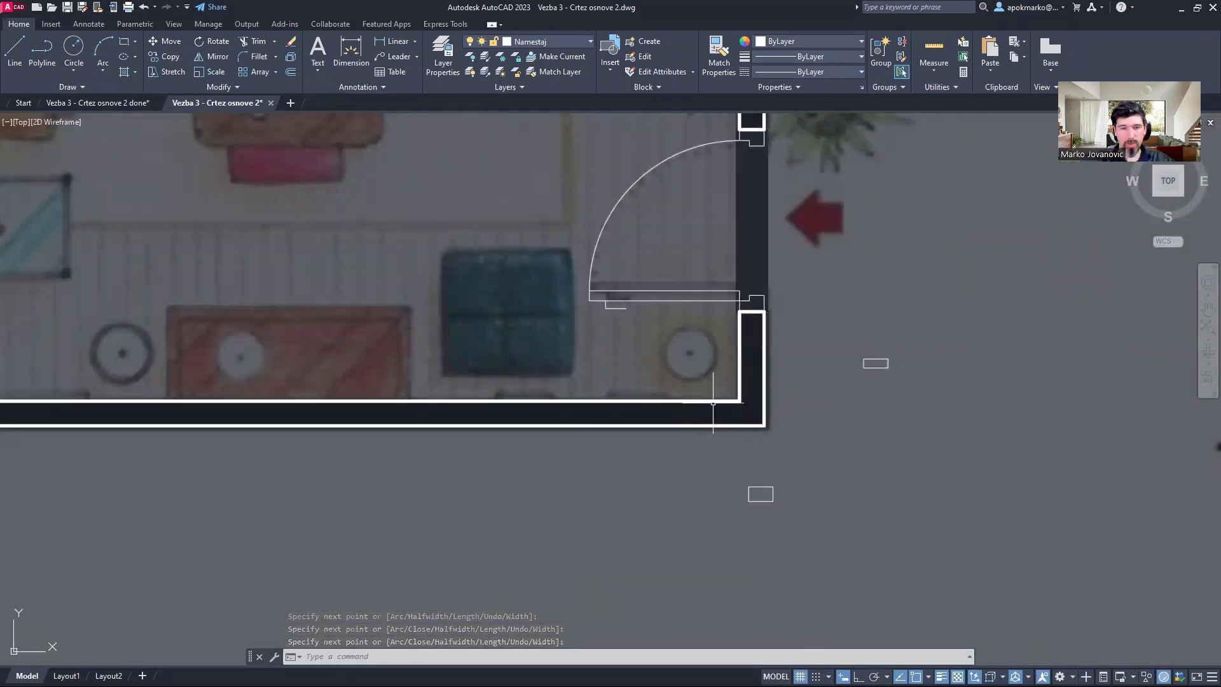
text(AR)
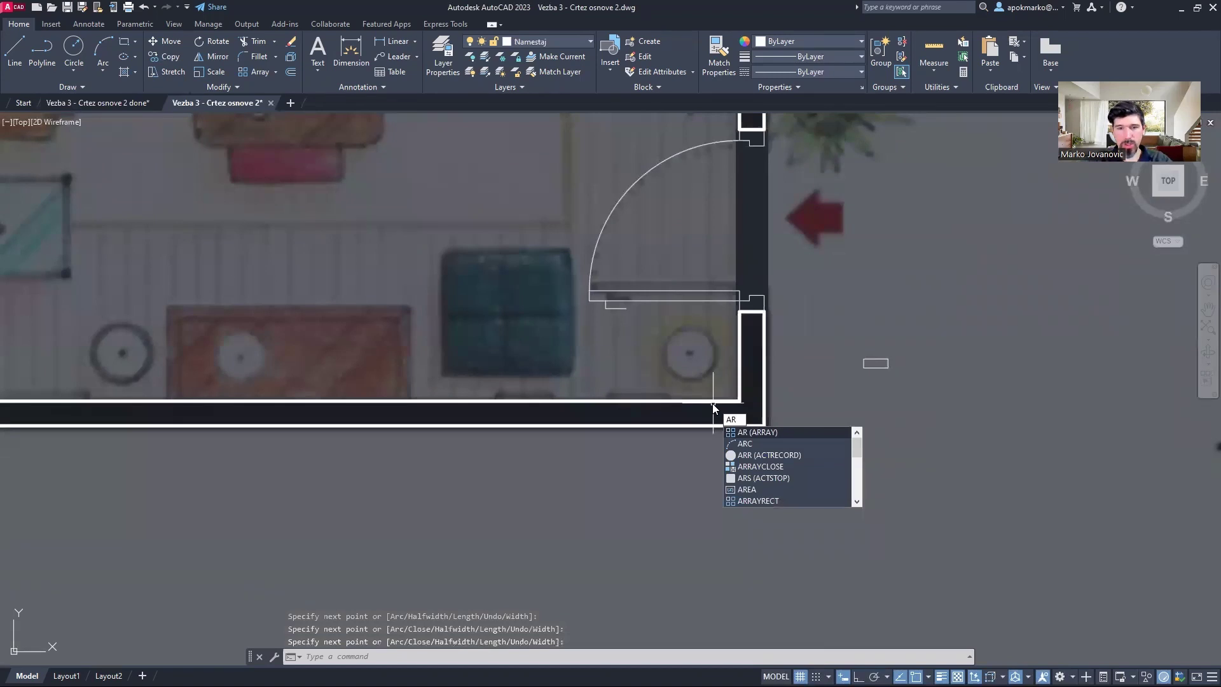
key(Return)
click(875, 363)
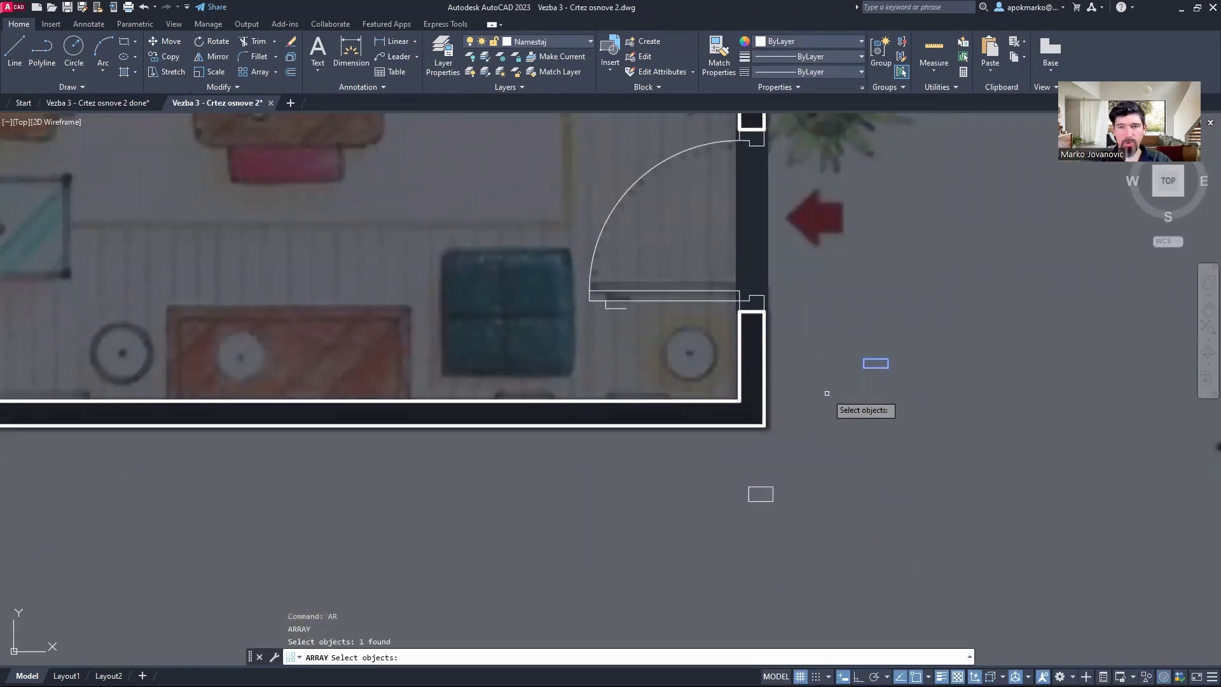
key(Return)
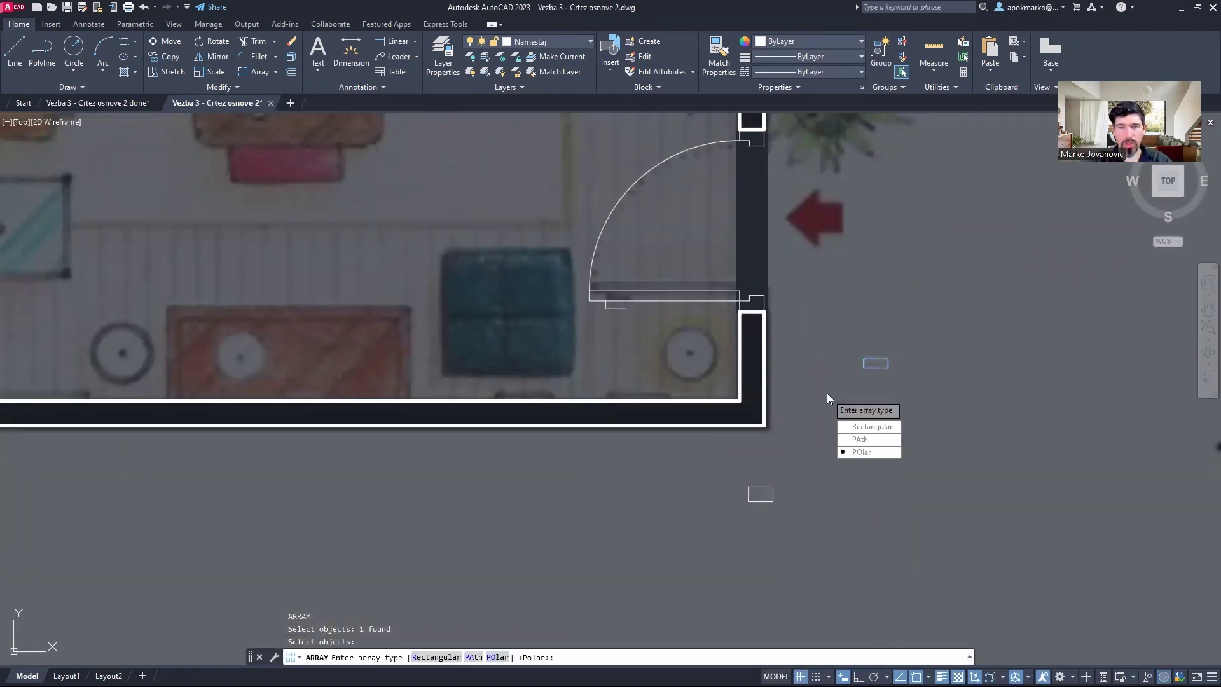
click(868, 439)
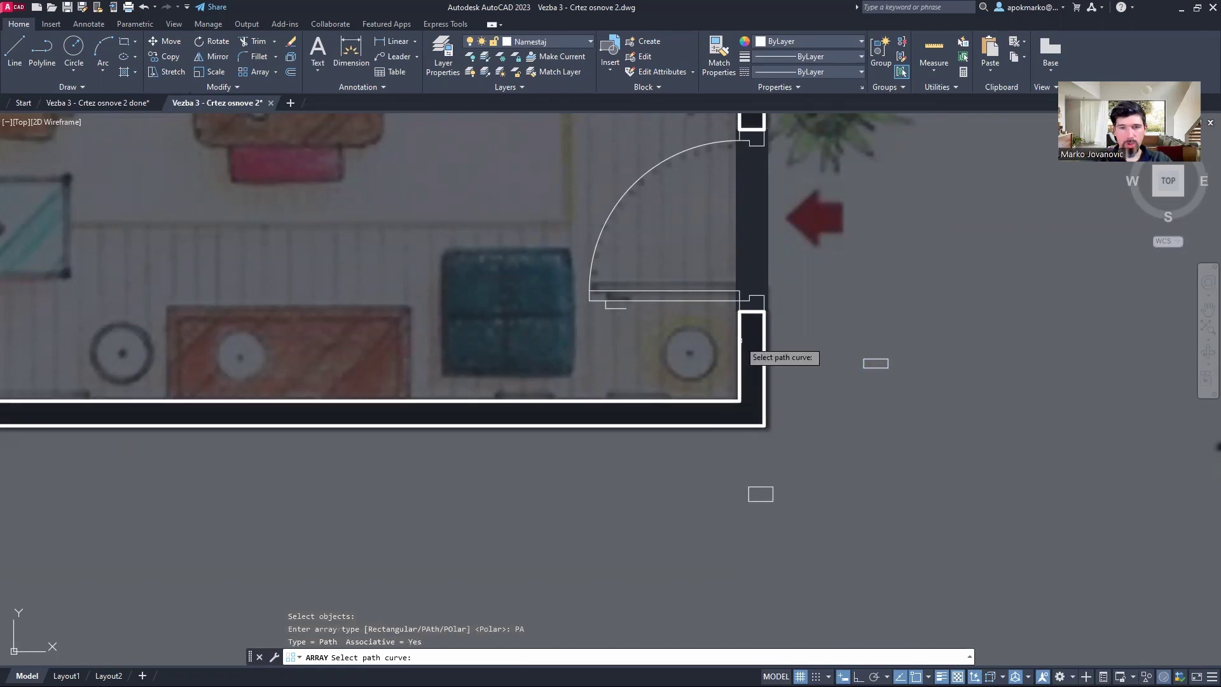
click(739, 340)
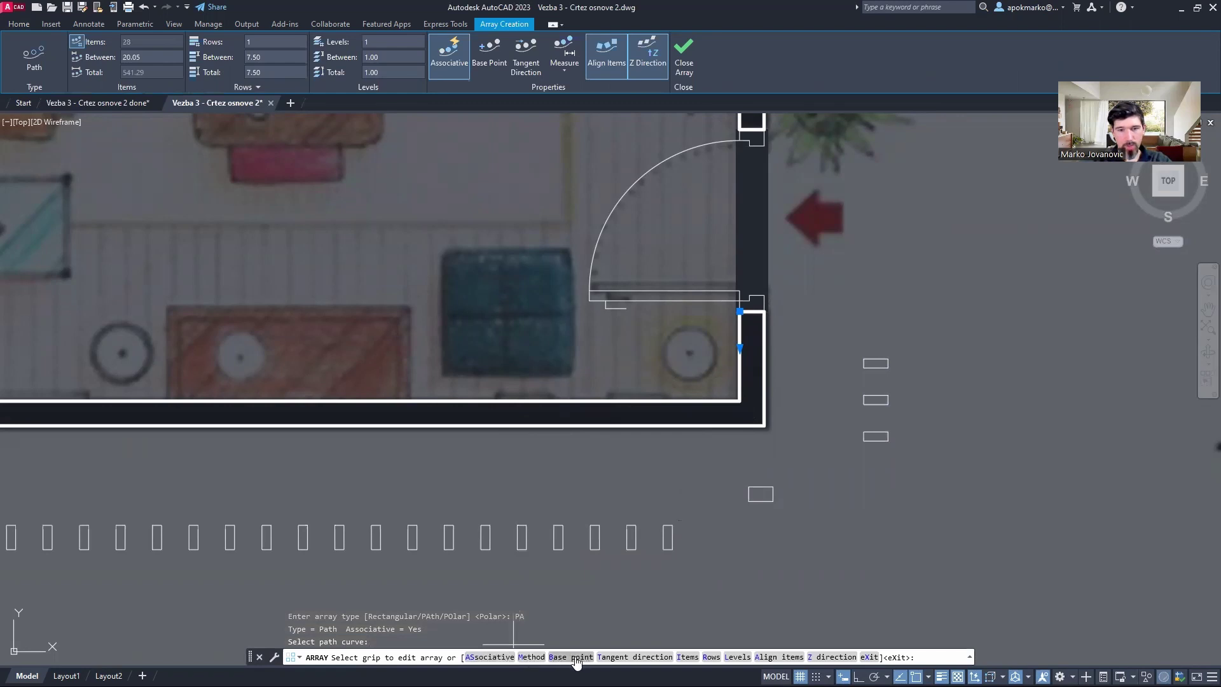
- Set the array's tangent direction vertically beside the rectangle, and again down the inner wall edge from the door opening to the corner
click(610, 658)
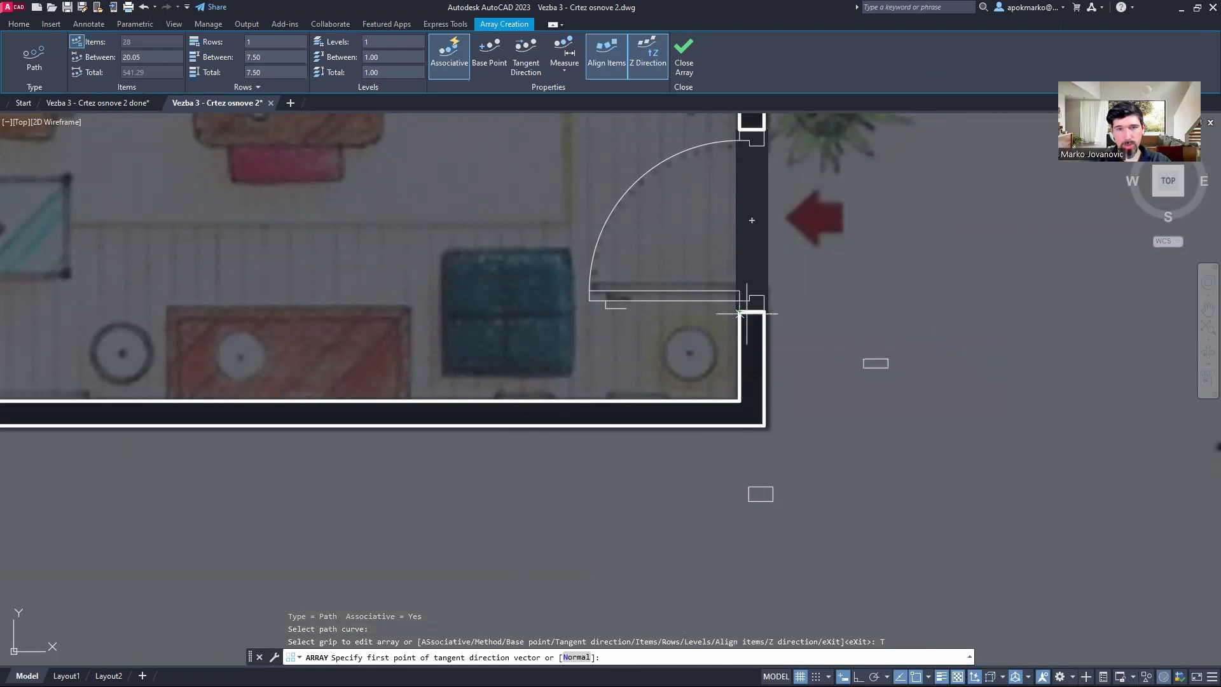
click(864, 351)
click(863, 411)
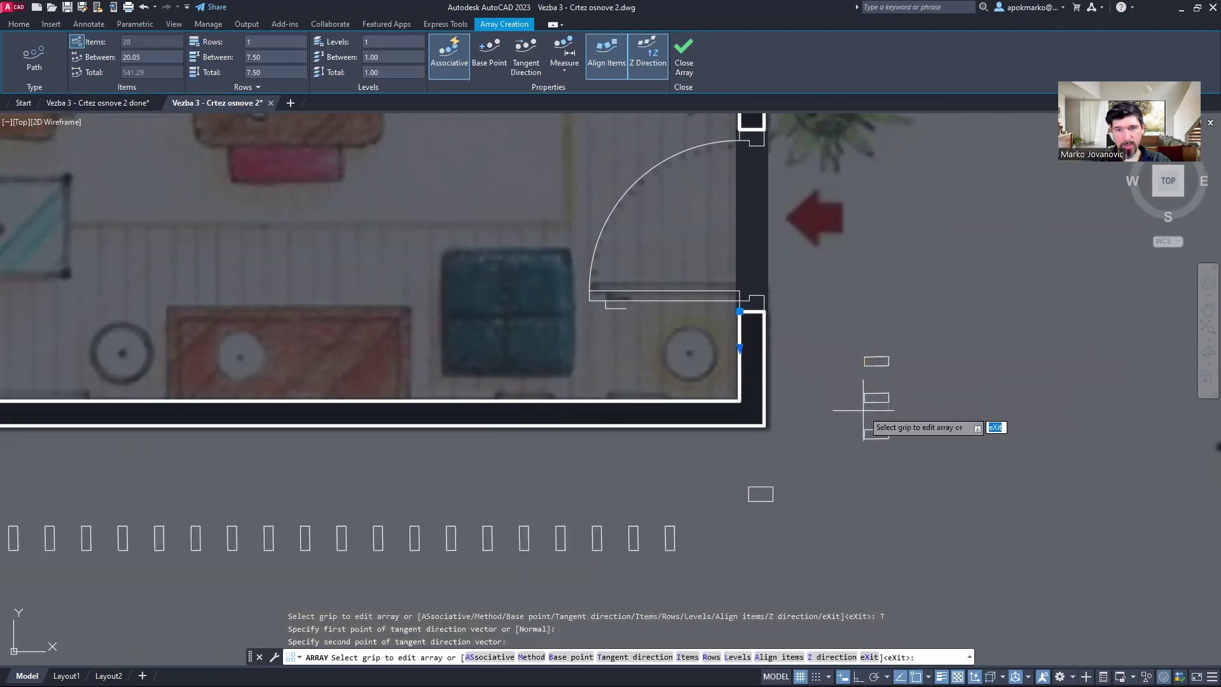
click(624, 658)
click(739, 312)
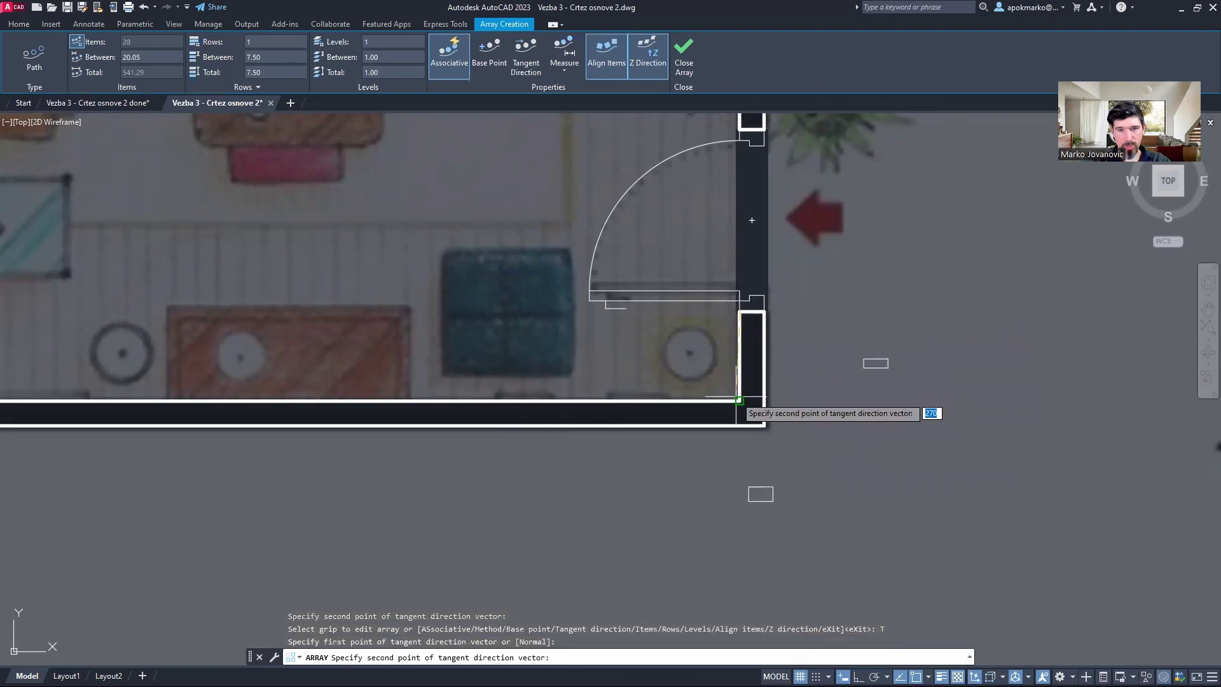
click(739, 400)
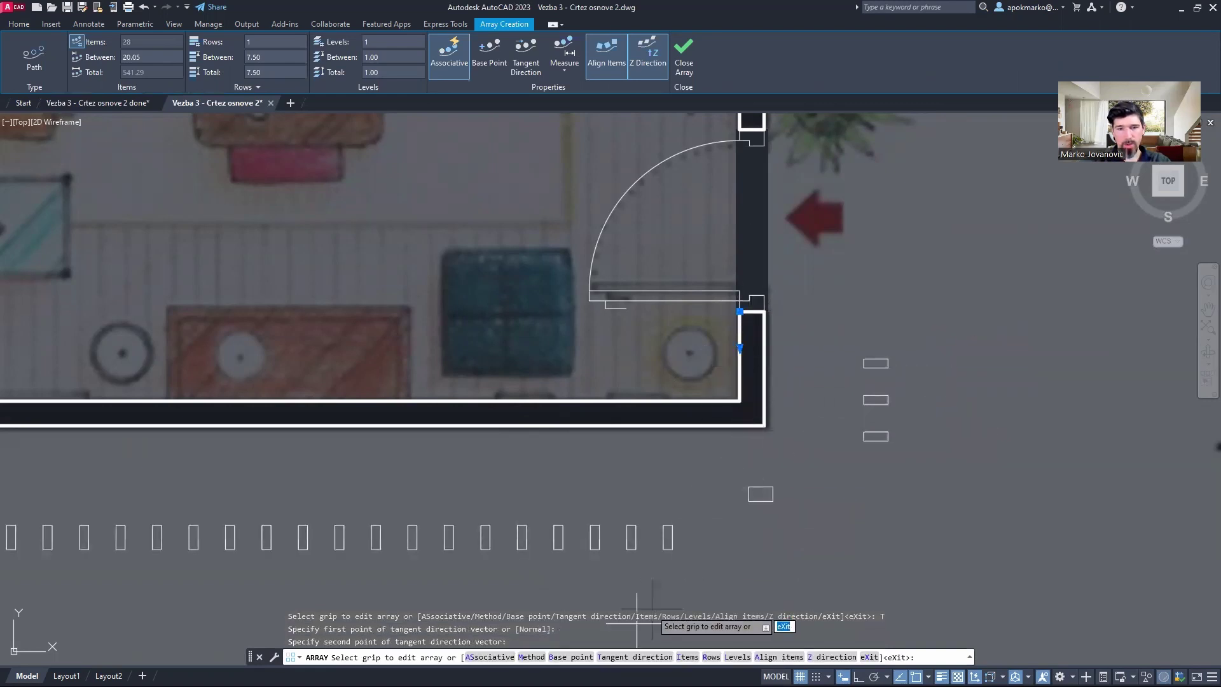
- Set the array's base point to the rectangle's upper-left corner and its tangent direction horizontally from the inner wall corner
click(577, 659)
click(866, 362)
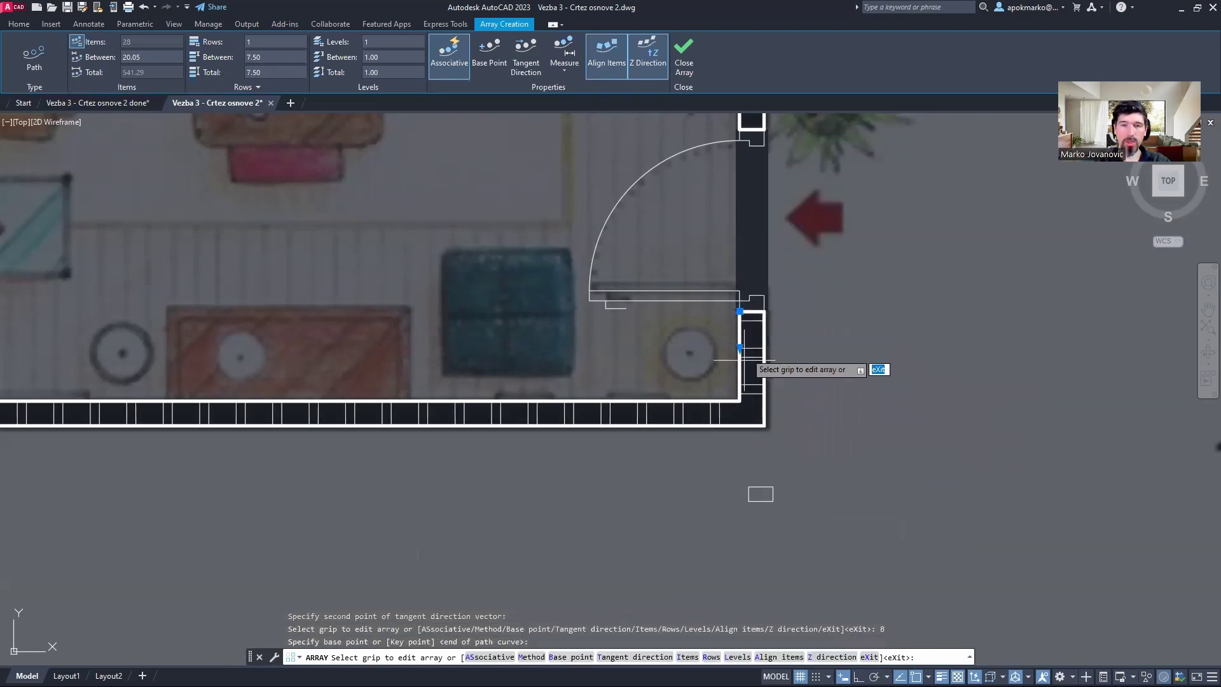
click(623, 657)
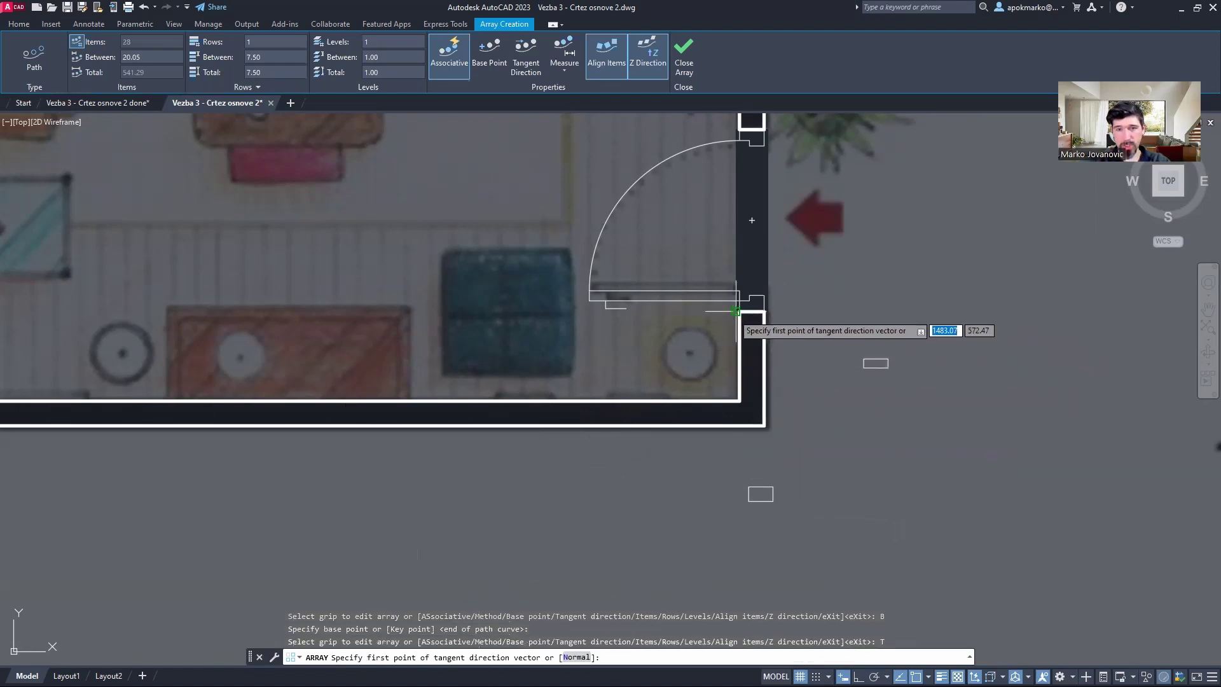
click(739, 401)
click(694, 400)
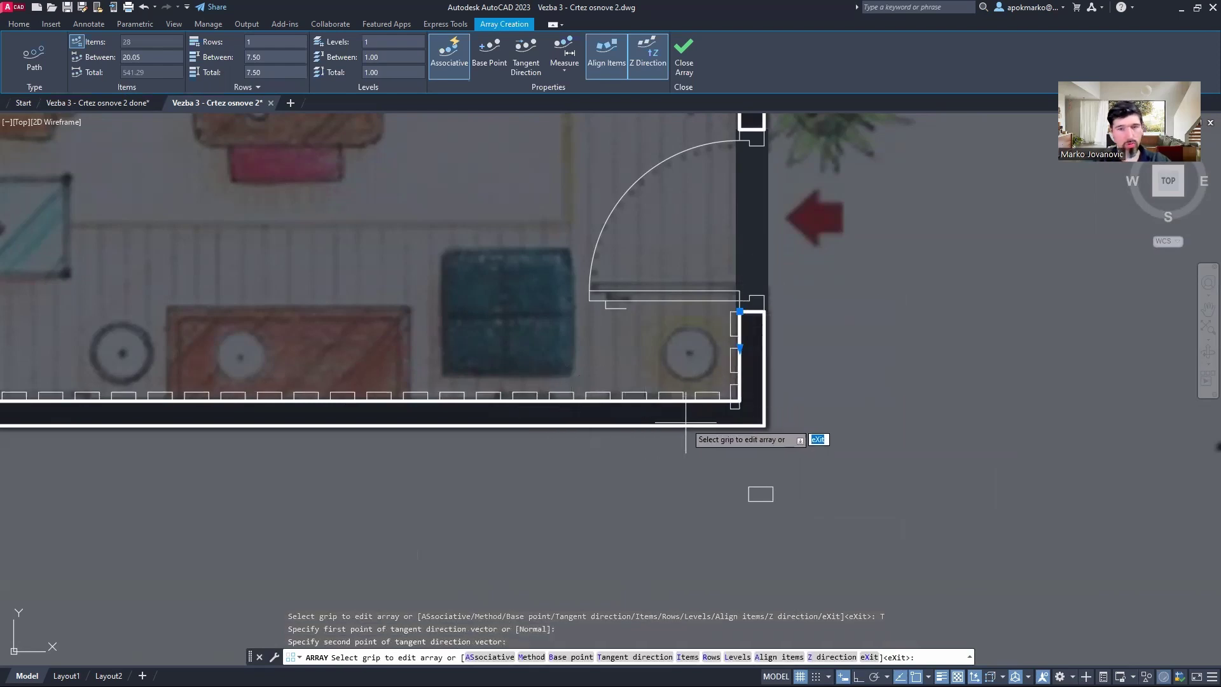
- Redefine the array's tangent direction as vertical, running down the inner wall edge from the door opening
click(636, 657)
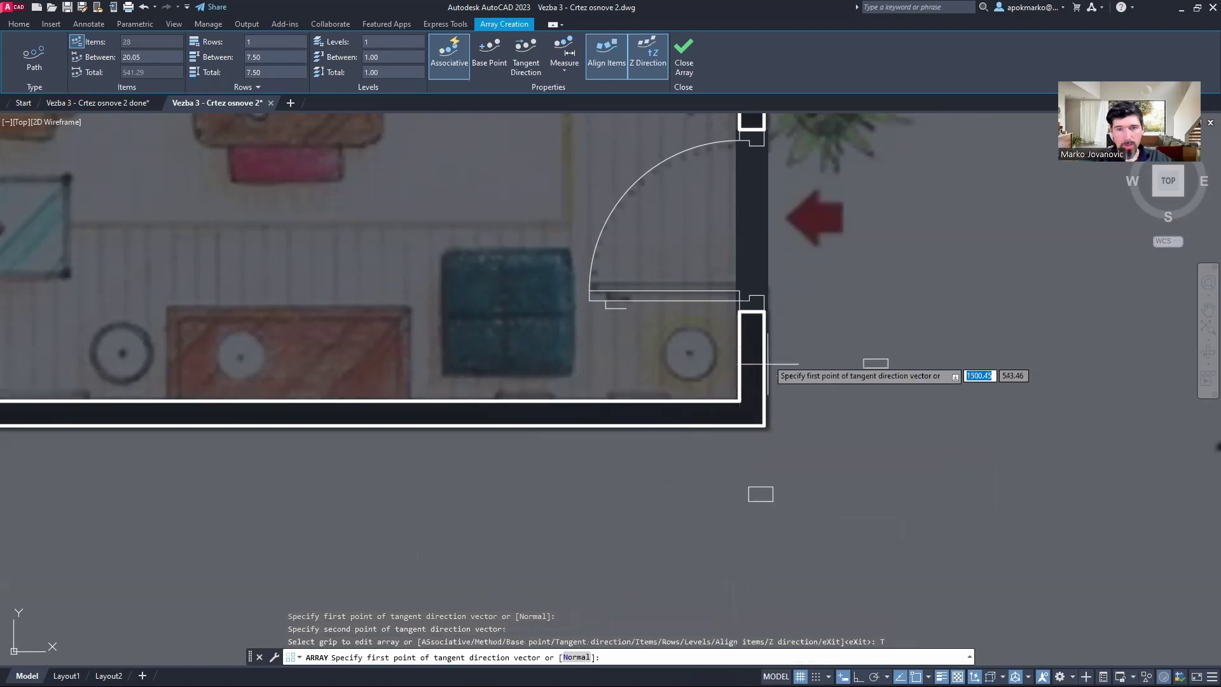
click(740, 311)
click(740, 350)
middle_drag(458, 388, 590, 374)
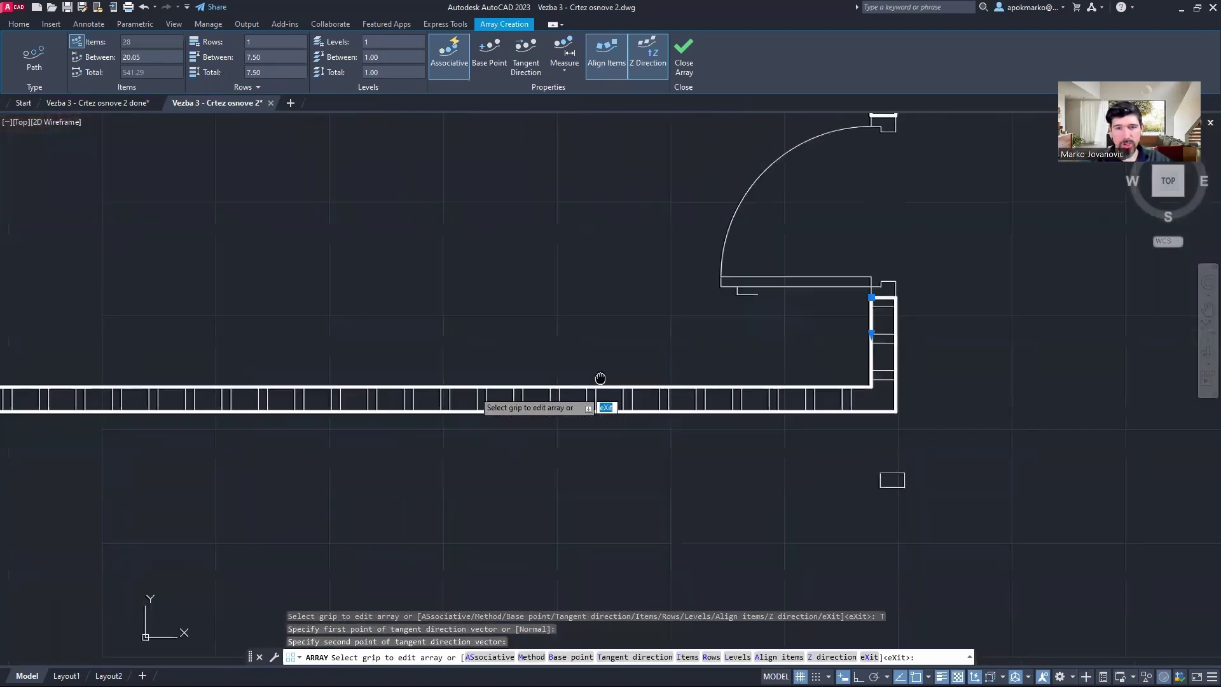
mouse_move(341, 398)
middle_down()
mouse_move(665, 381)
mouse_move(409, 392)
middle_up()
scroll(744, 330, up, 3)
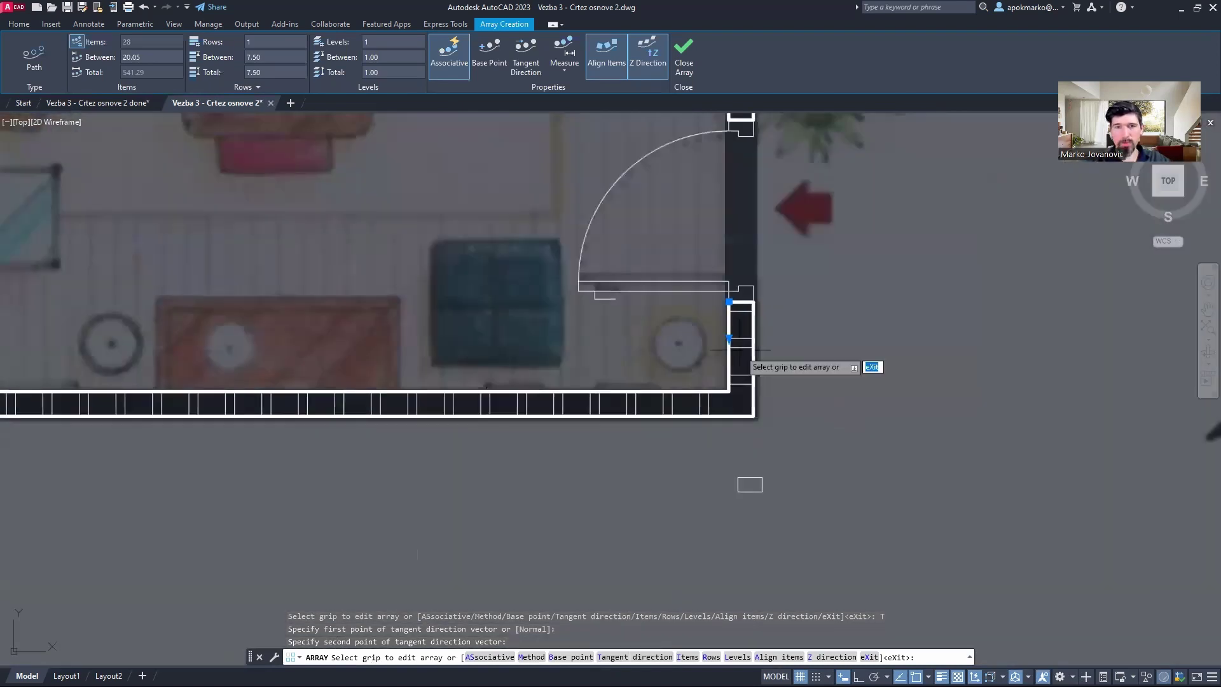
- Try to change the array's item spacing, and undo the whole path array along the polyline
click(720, 331)
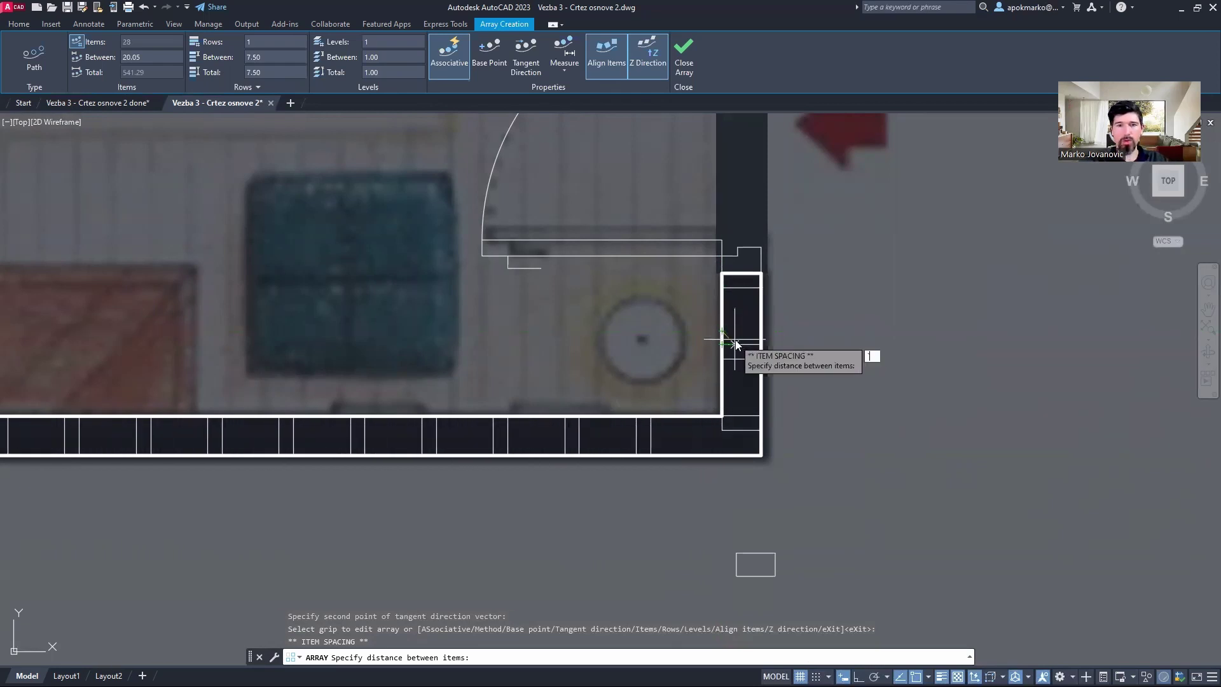
key(Escape)
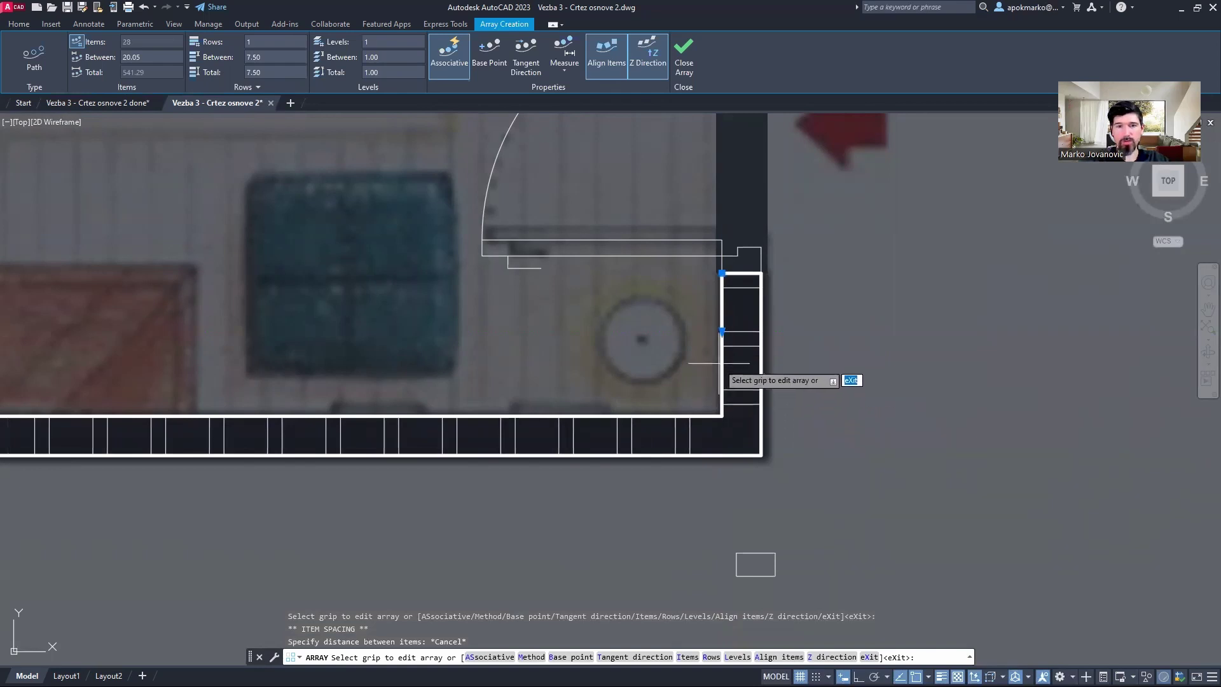
scroll(485, 411, down, 3)
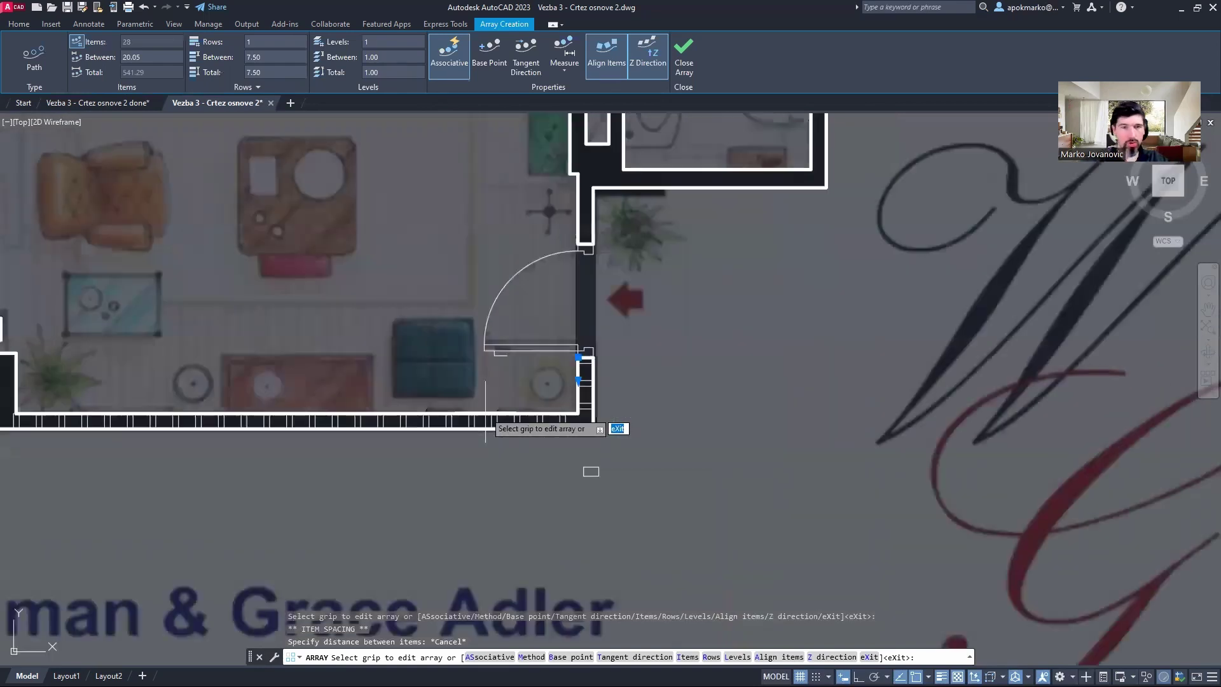
key(Escape)
key(ctrl+z)
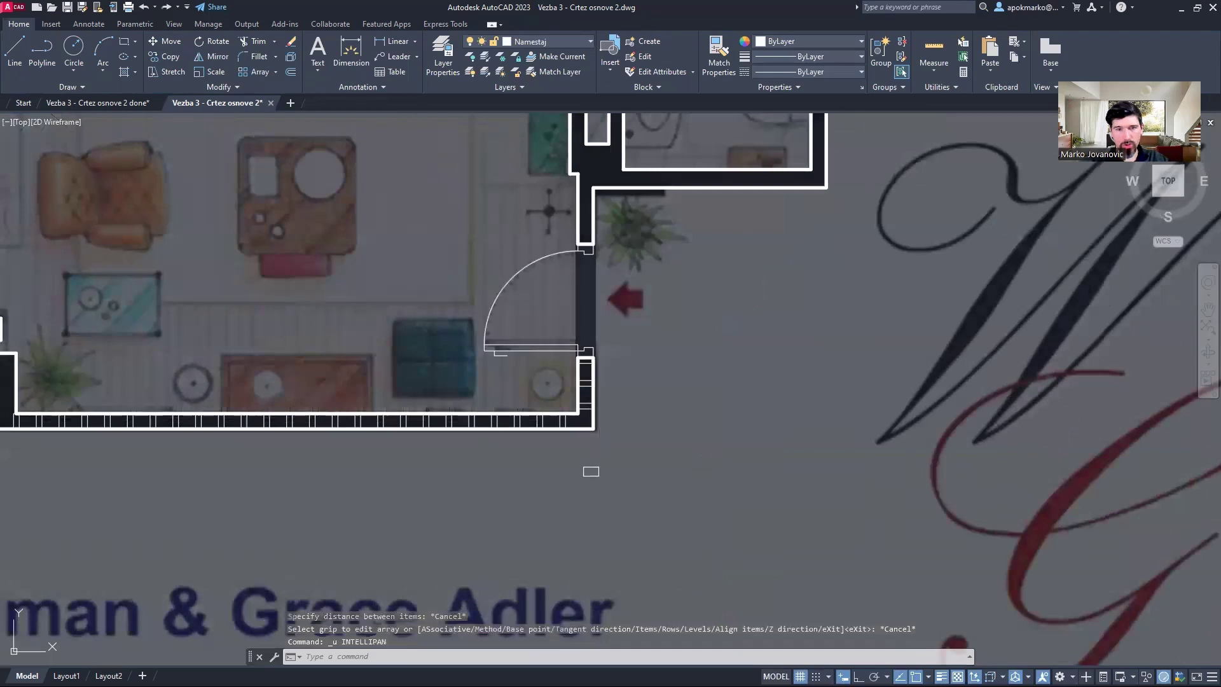
key(ctrl+z)
- Explode the polyline on the outer wall's inner face into separate lines
click(739, 364)
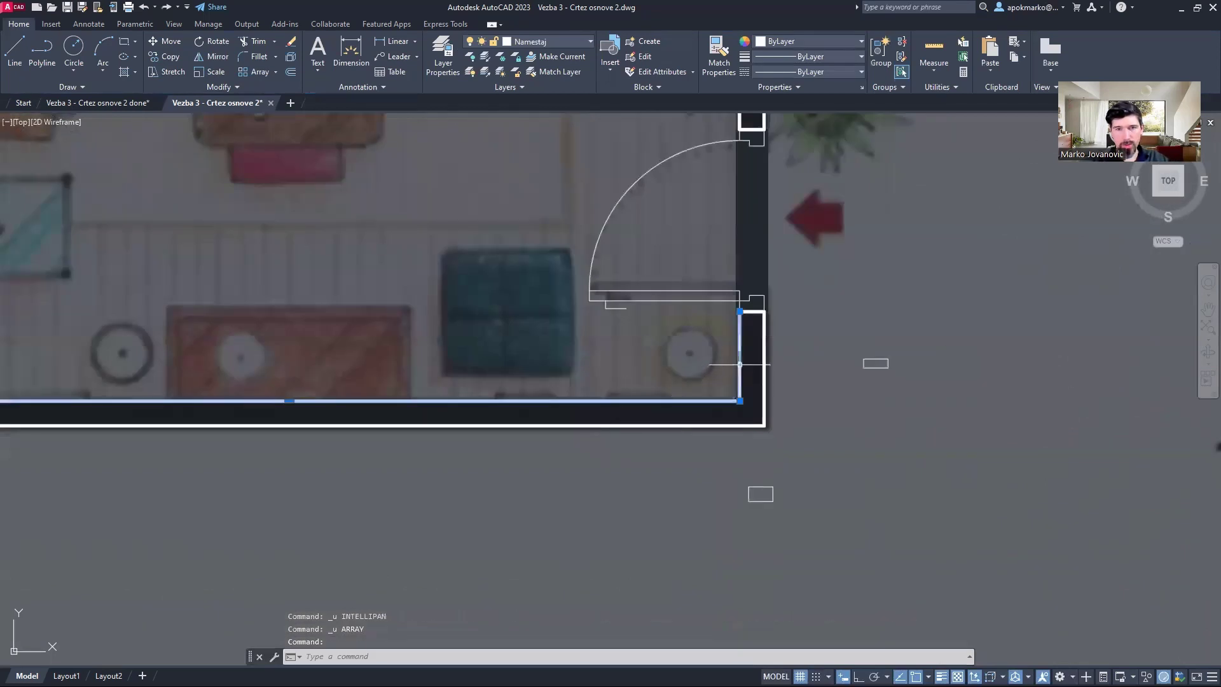
text(explo)
key(Return)
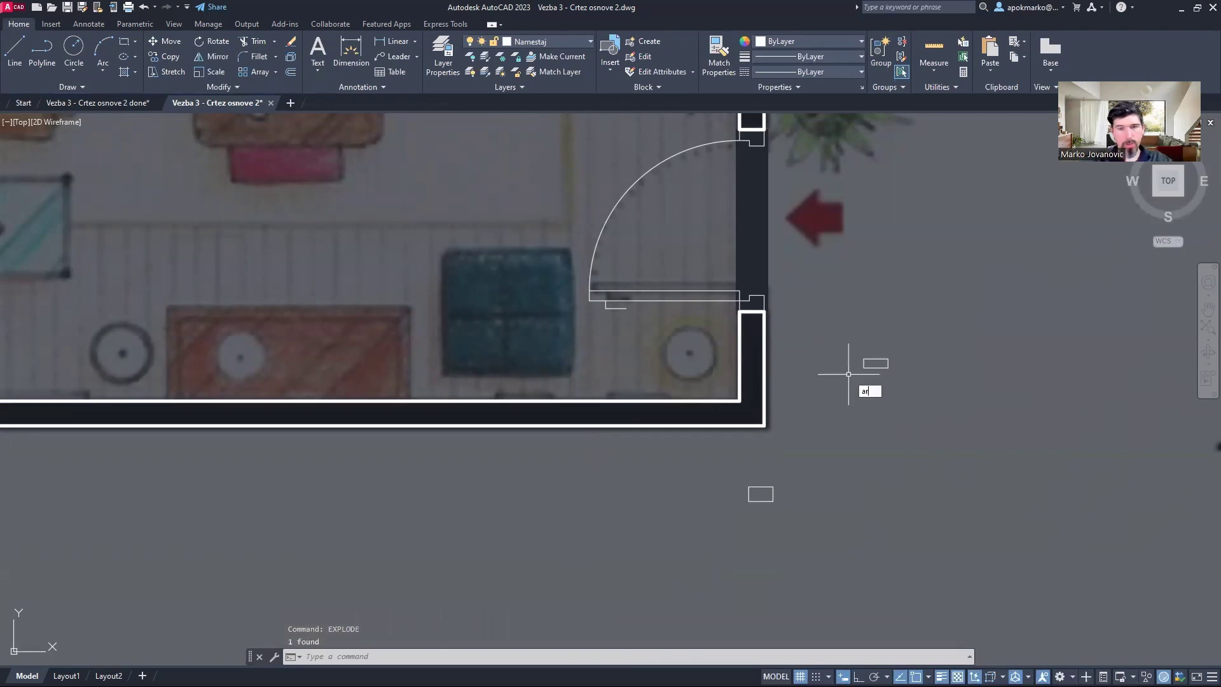
- Create a path array of the upper small rectangle along the short wall line beside the door, based at the rectangle's upper-left corner
text(AR)
key(Return)
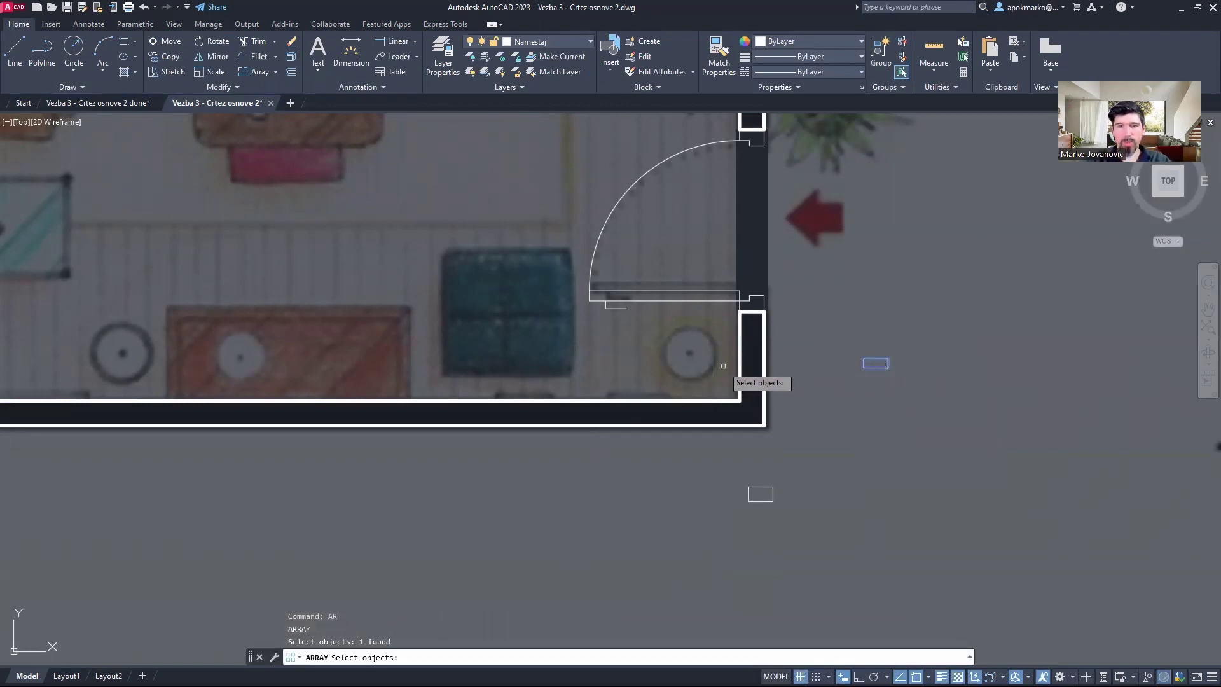
click(740, 365)
key(Return)
click(756, 410)
click(739, 359)
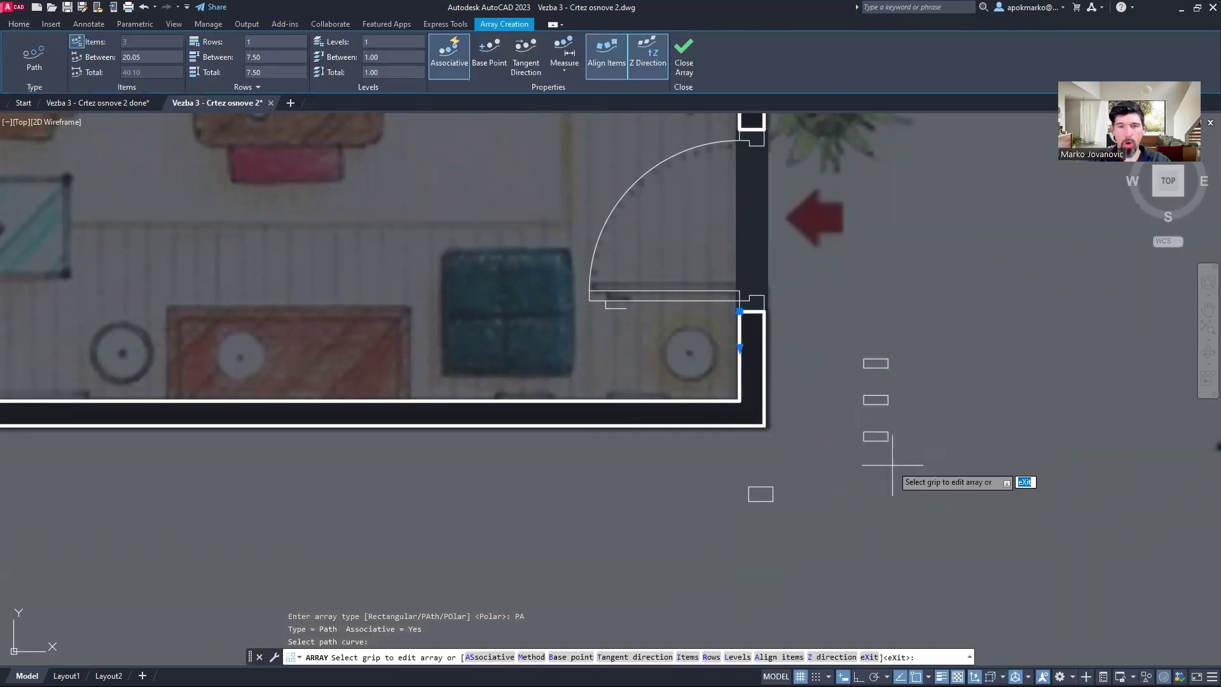
click(580, 661)
click(863, 356)
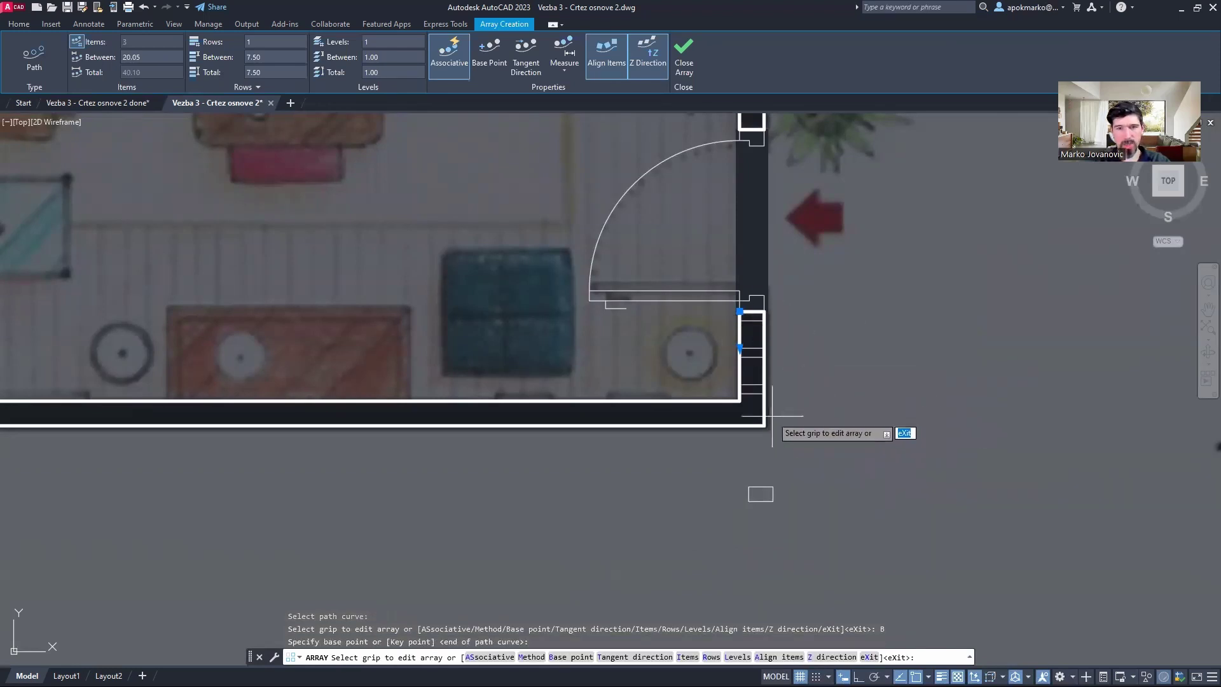
scroll(750, 410, up, 3)
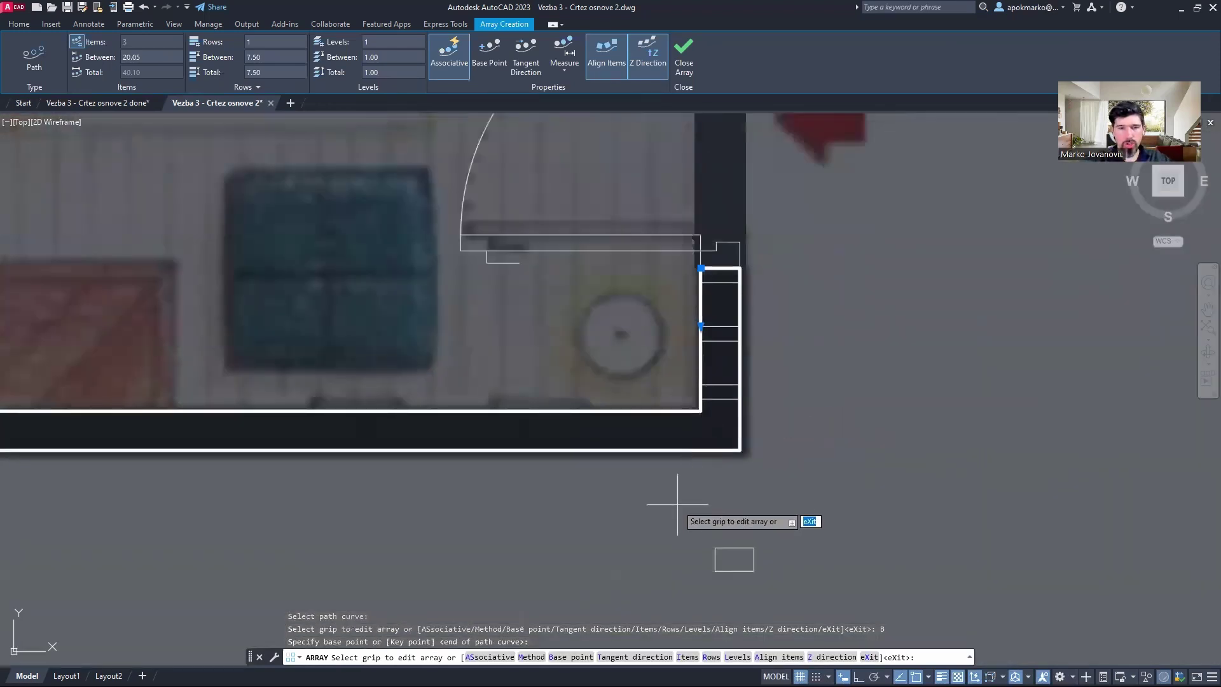
- Switch the array to the Divide method and try 4 and 2 items, returning the item count to 3
click(532, 657)
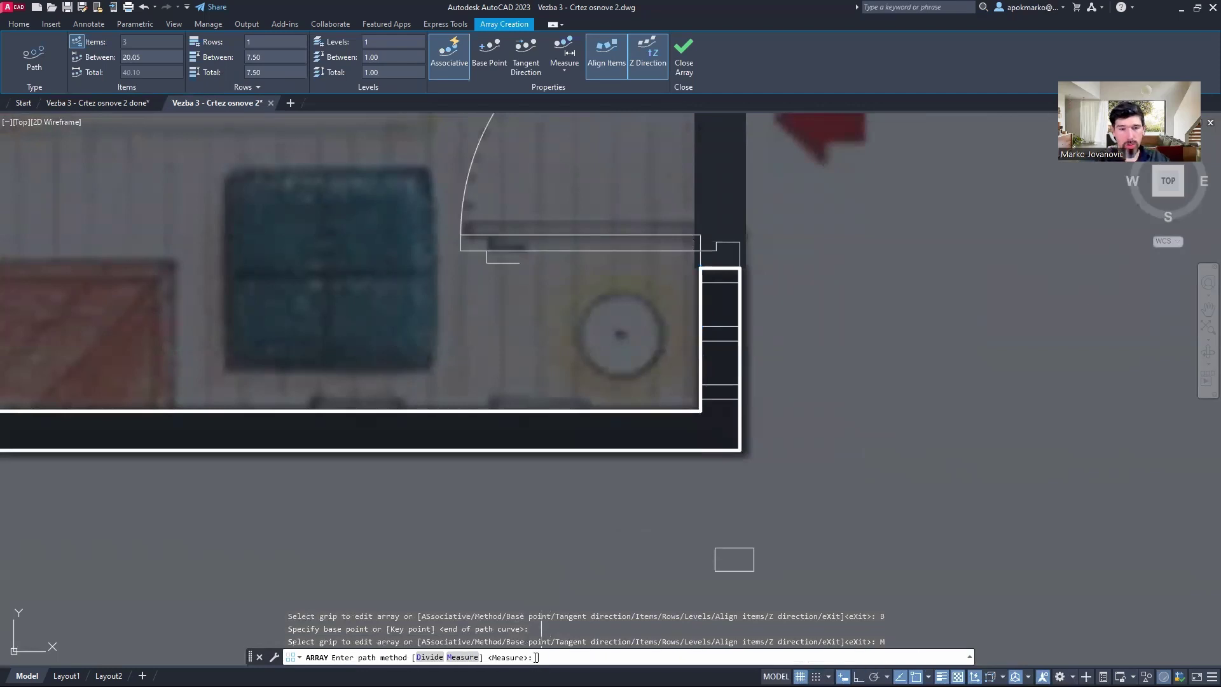
click(434, 659)
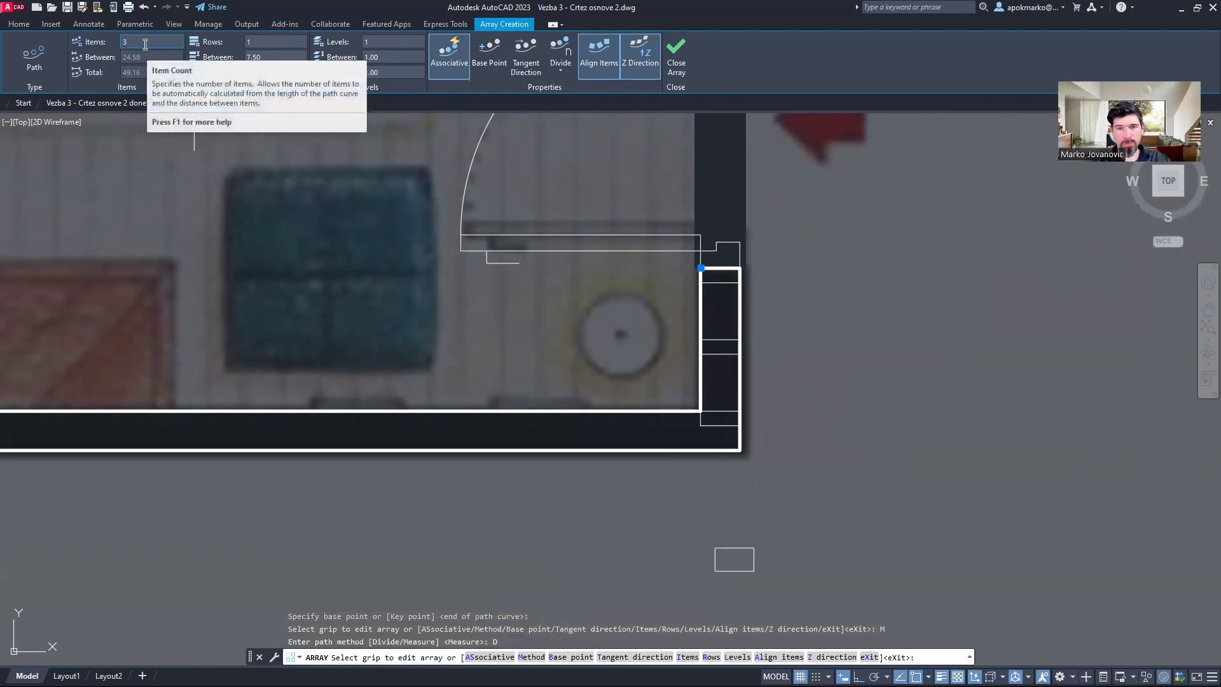
click(145, 45)
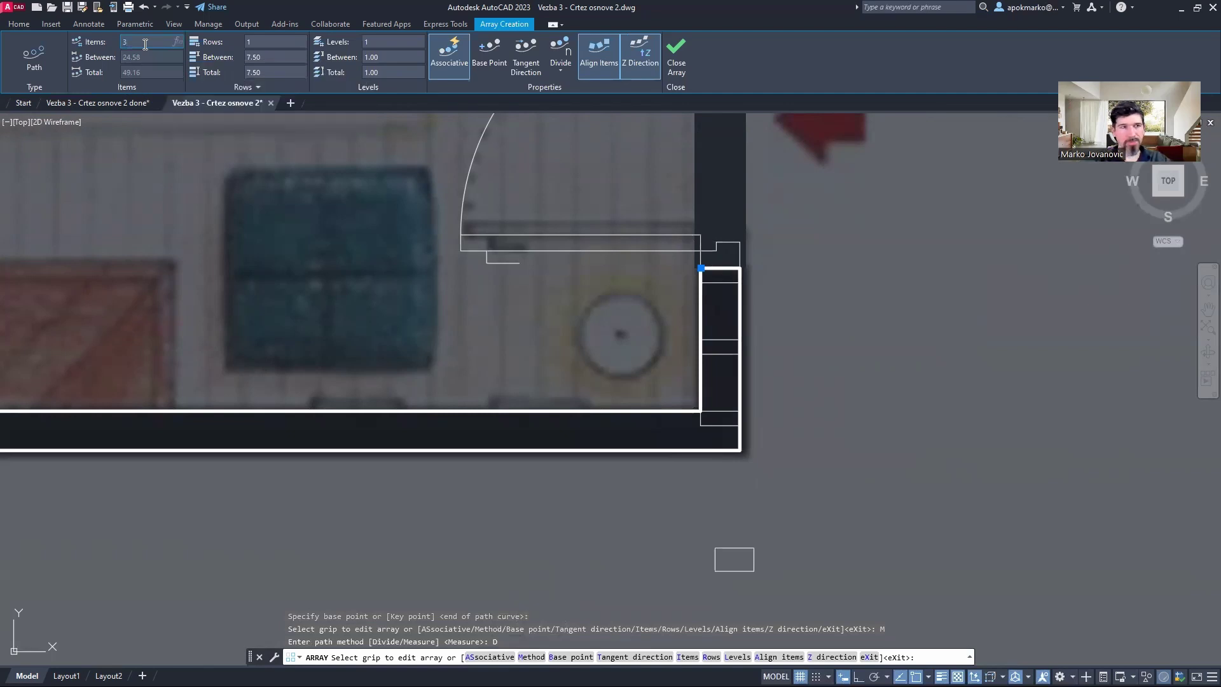
text(4)
key(Return)
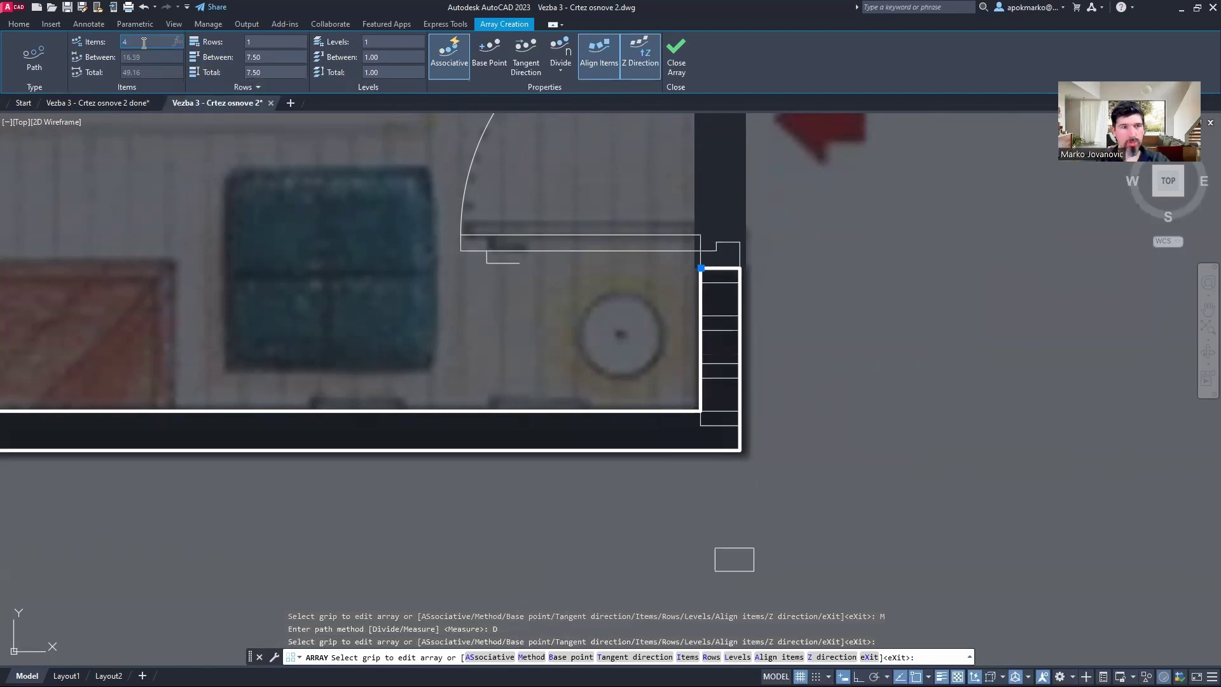
key(Return)
text(2)
key(Return)
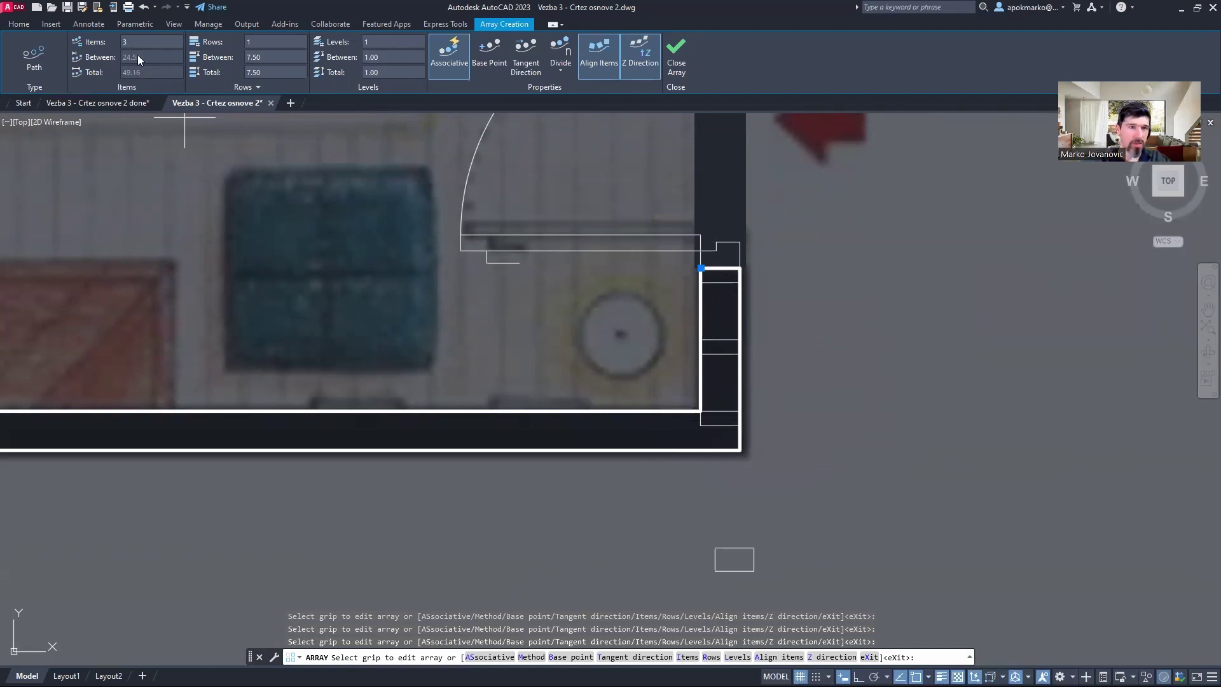
- Switch the array beside the door to the Measure method, set the item spacing to 22.50, and finish the array
click(531, 657)
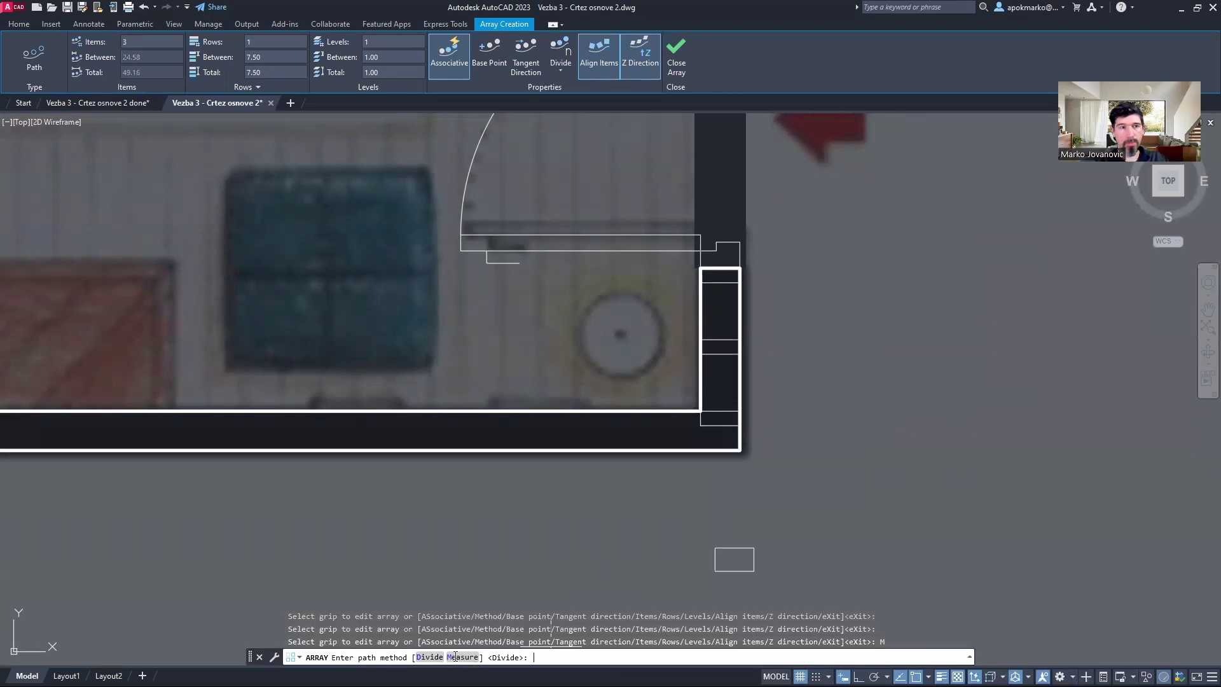
click(456, 656)
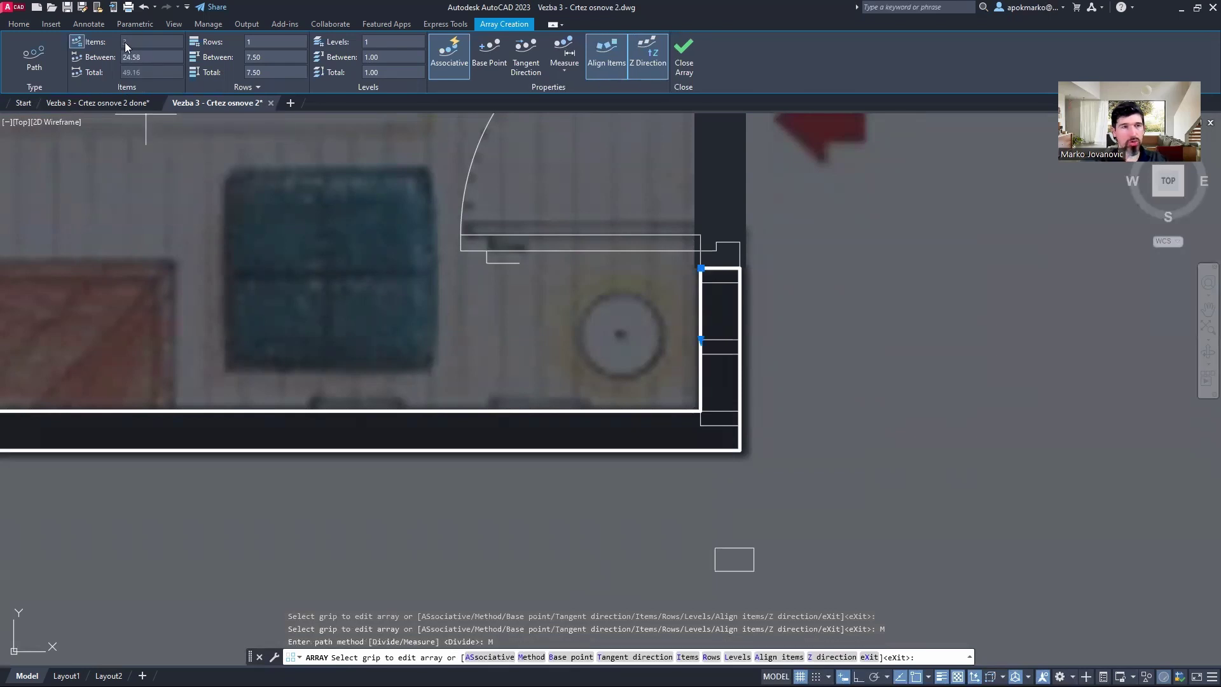
click(145, 56)
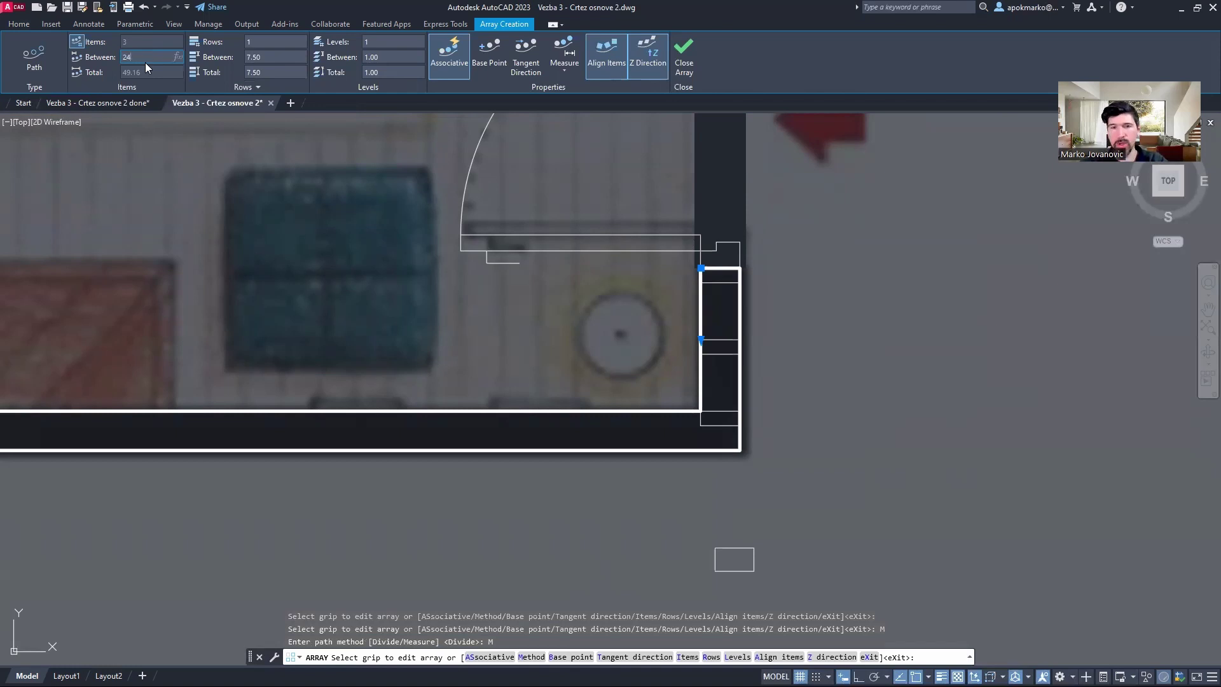
key(Return)
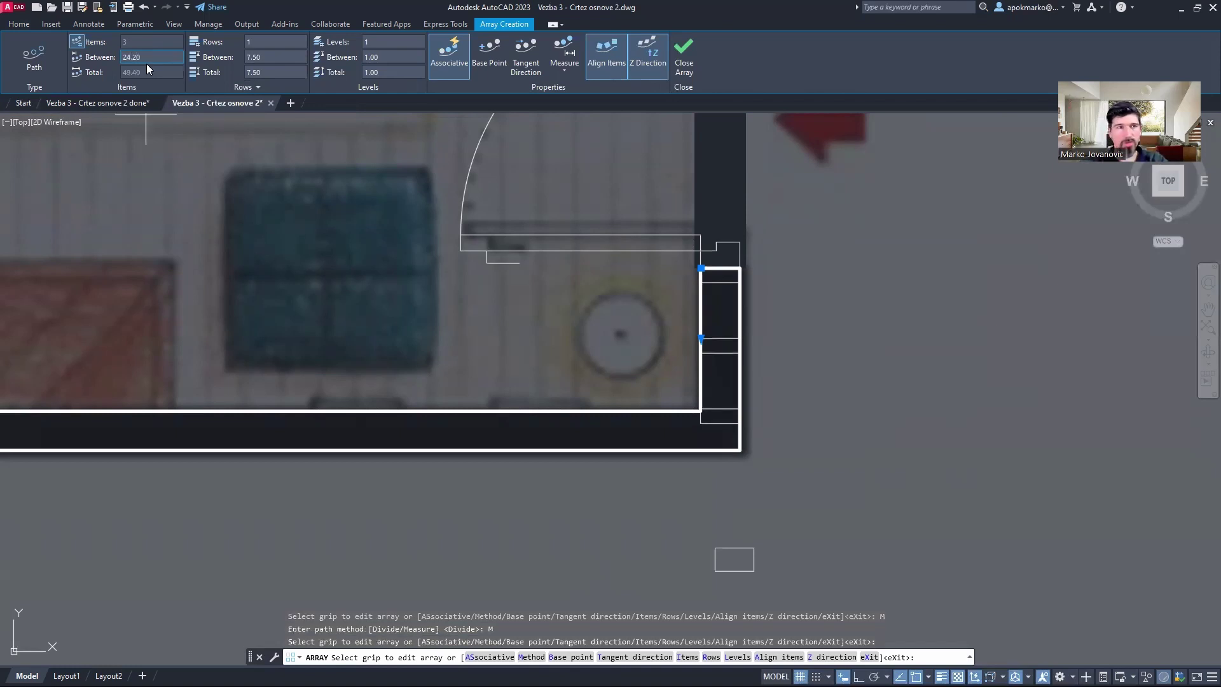
key(Return)
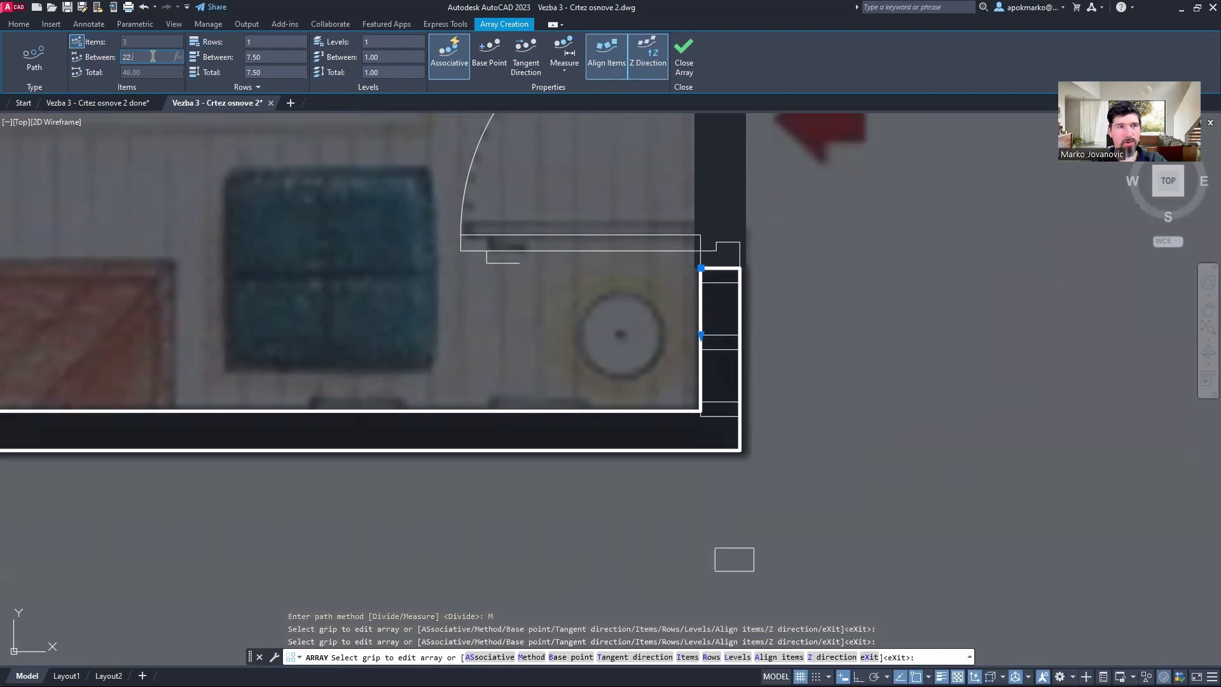
key(Return)
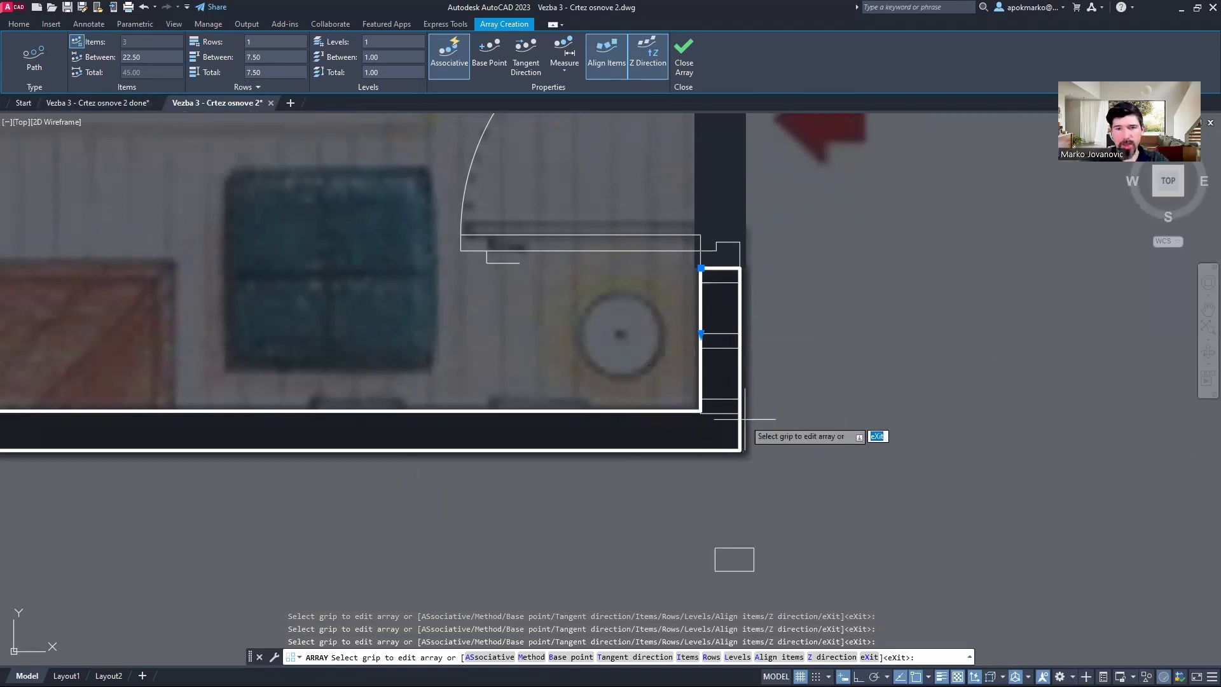
key(Return)
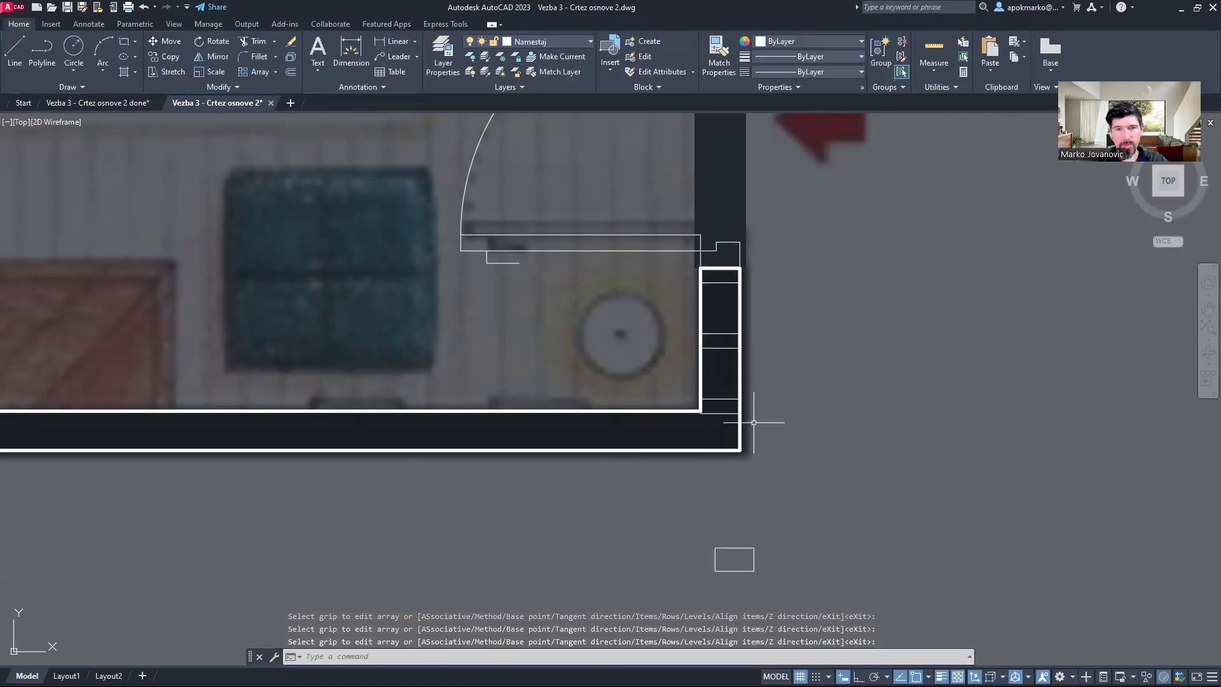
click(730, 279)
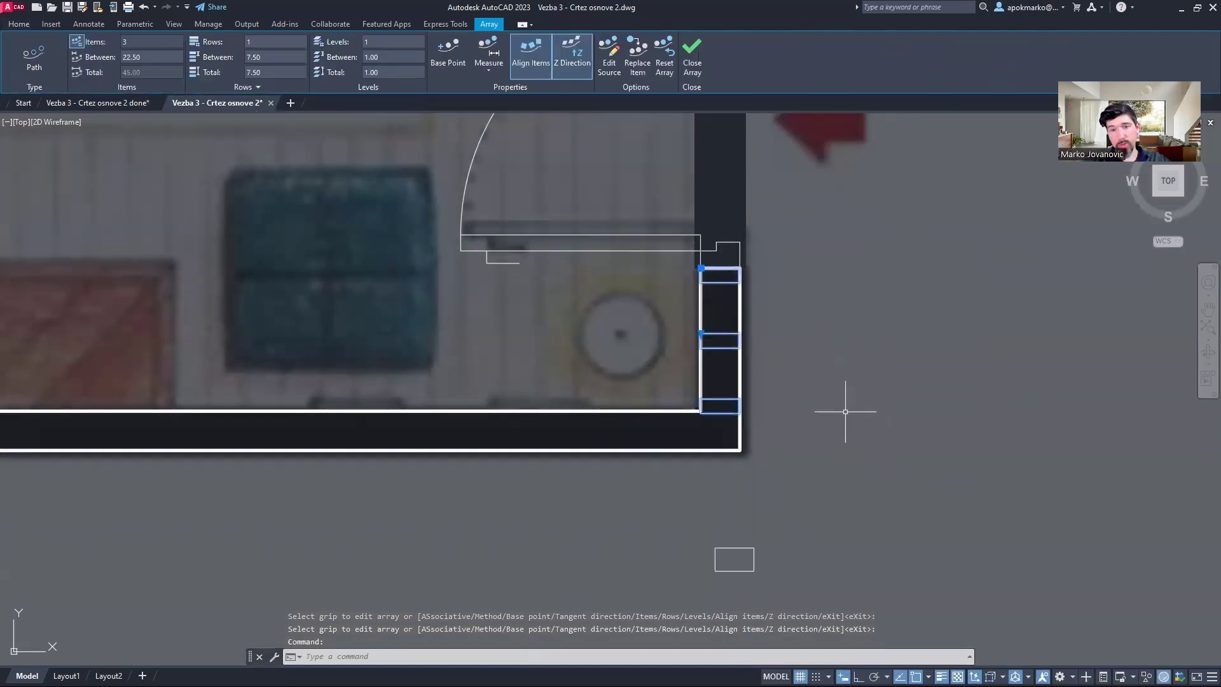
scroll(642, 365, down, 3)
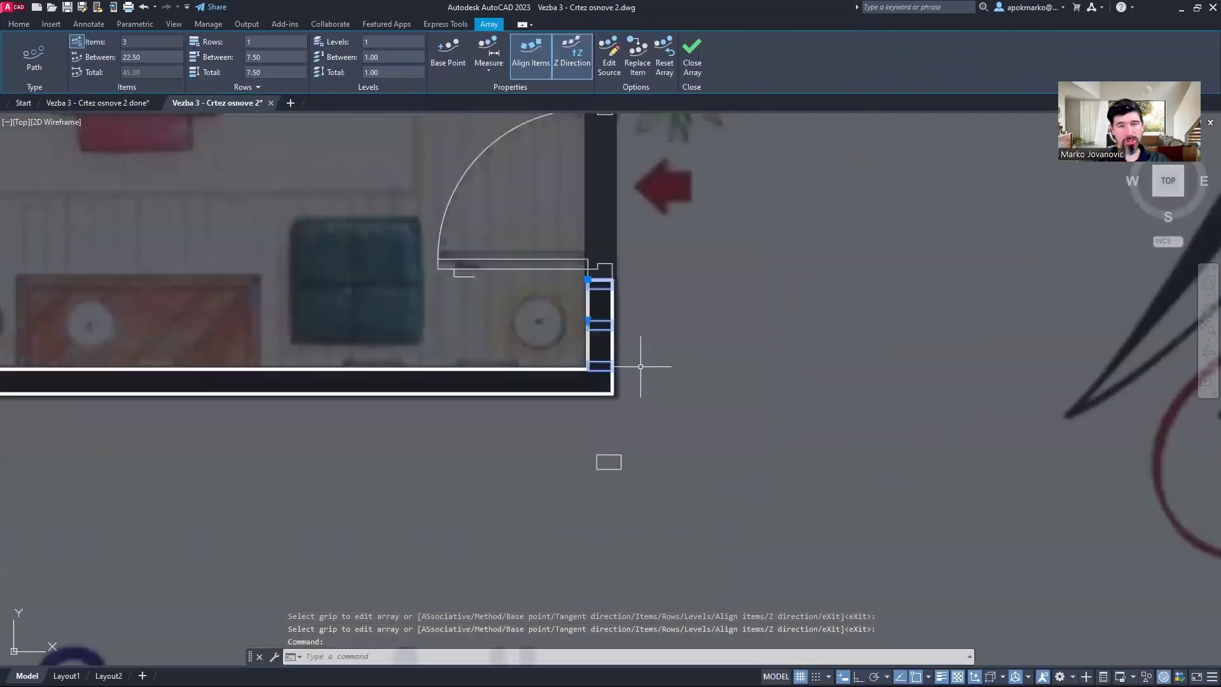
scroll(524, 401, down, 2)
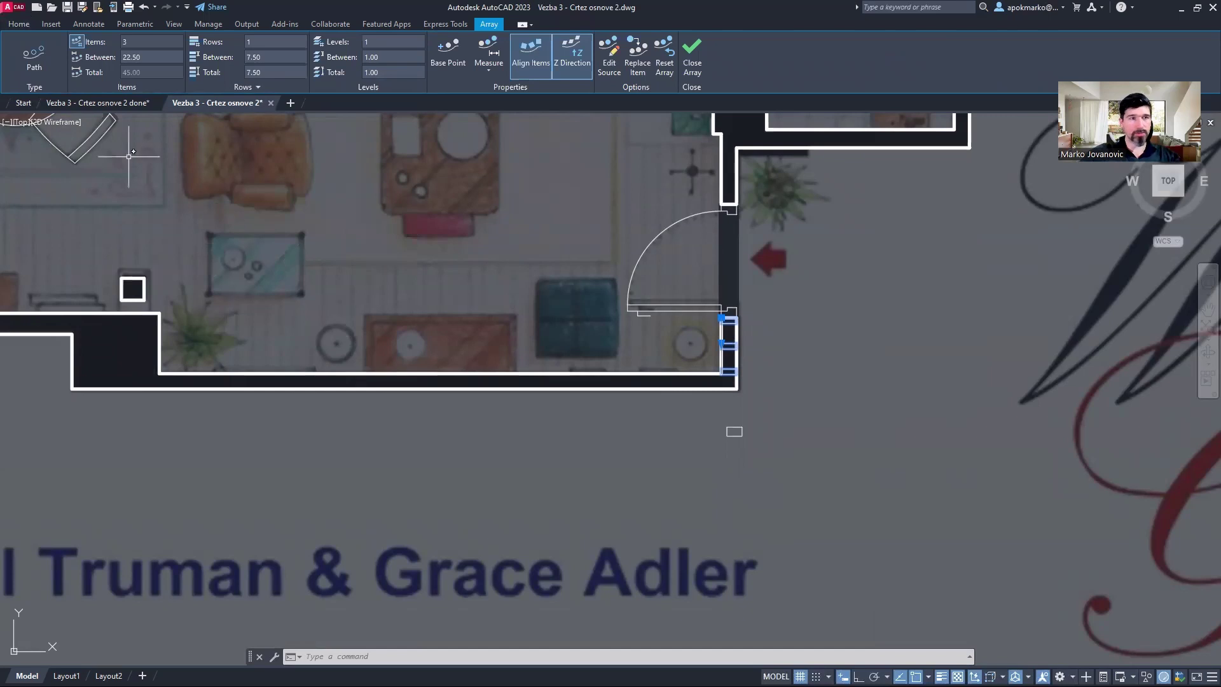
key(Escape)
- Try a rectangle 5 units high between the upper two array items in the wall beside the door, and erase it
scroll(690, 307, up, 6)
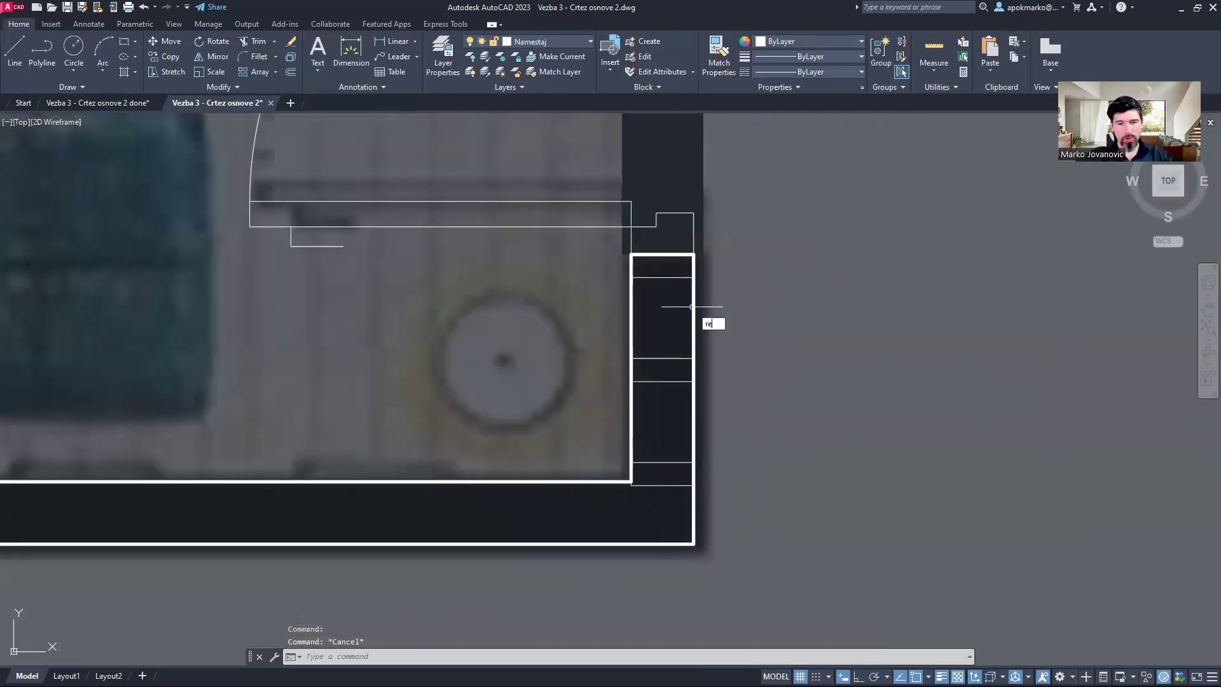
text(C)
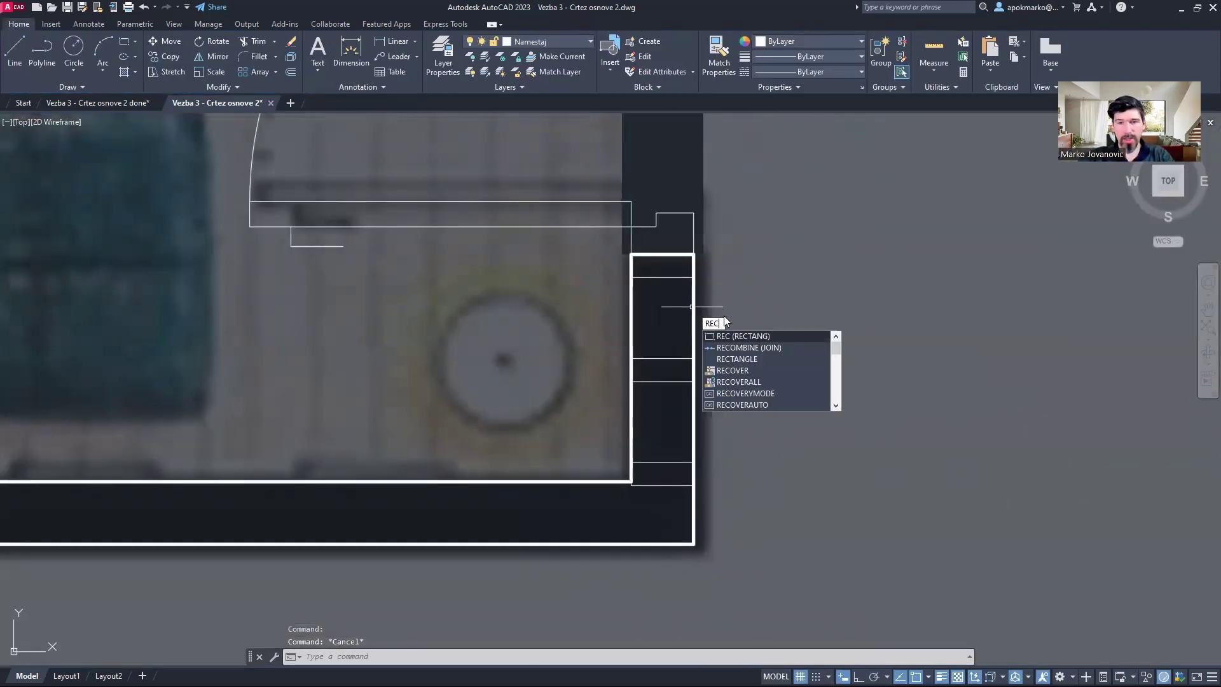
key(Return)
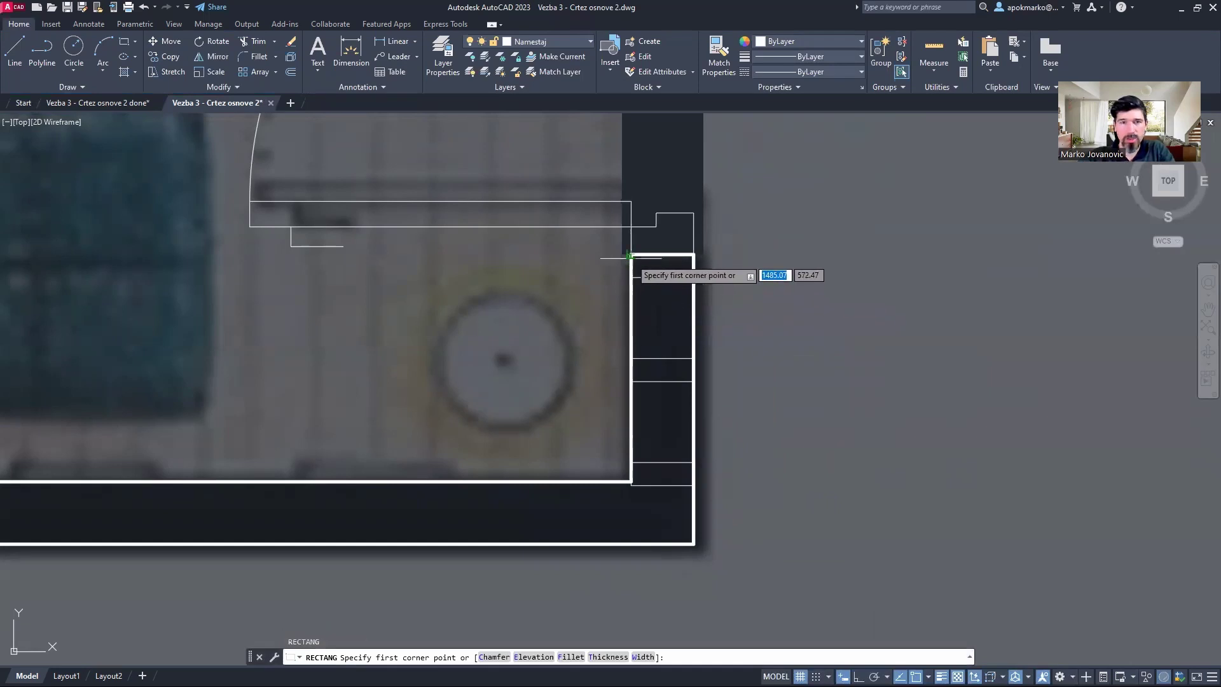
click(631, 303)
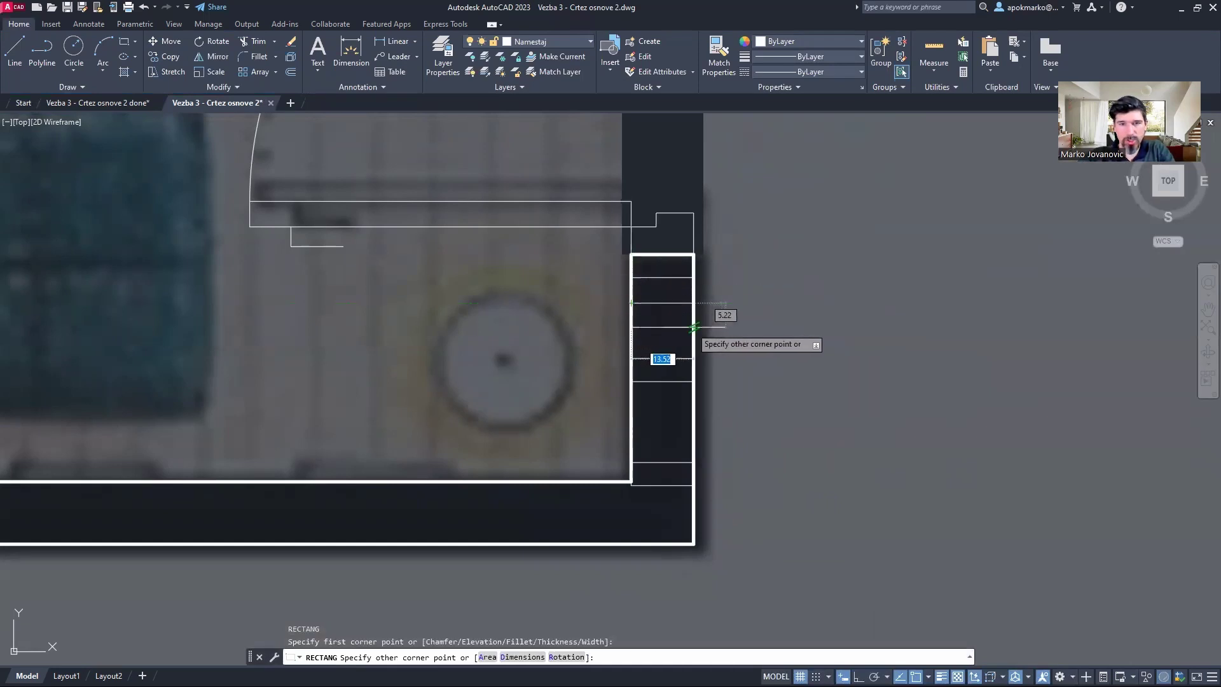
key(Tab)
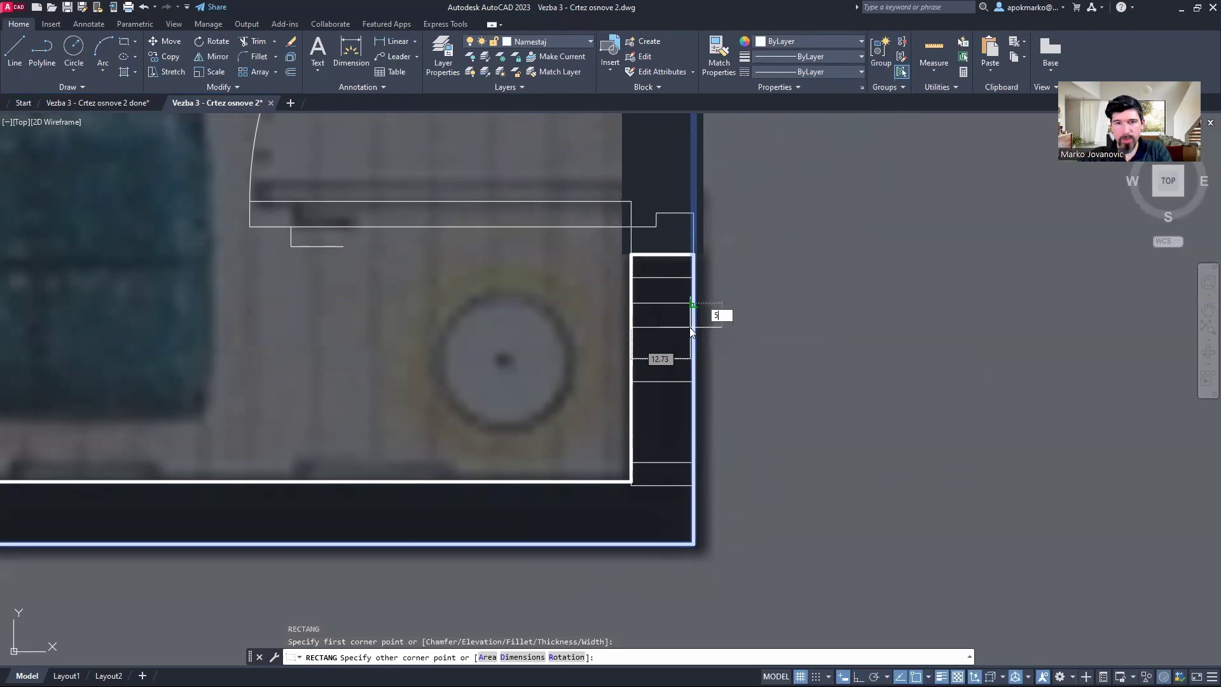
key(Return)
click(676, 326)
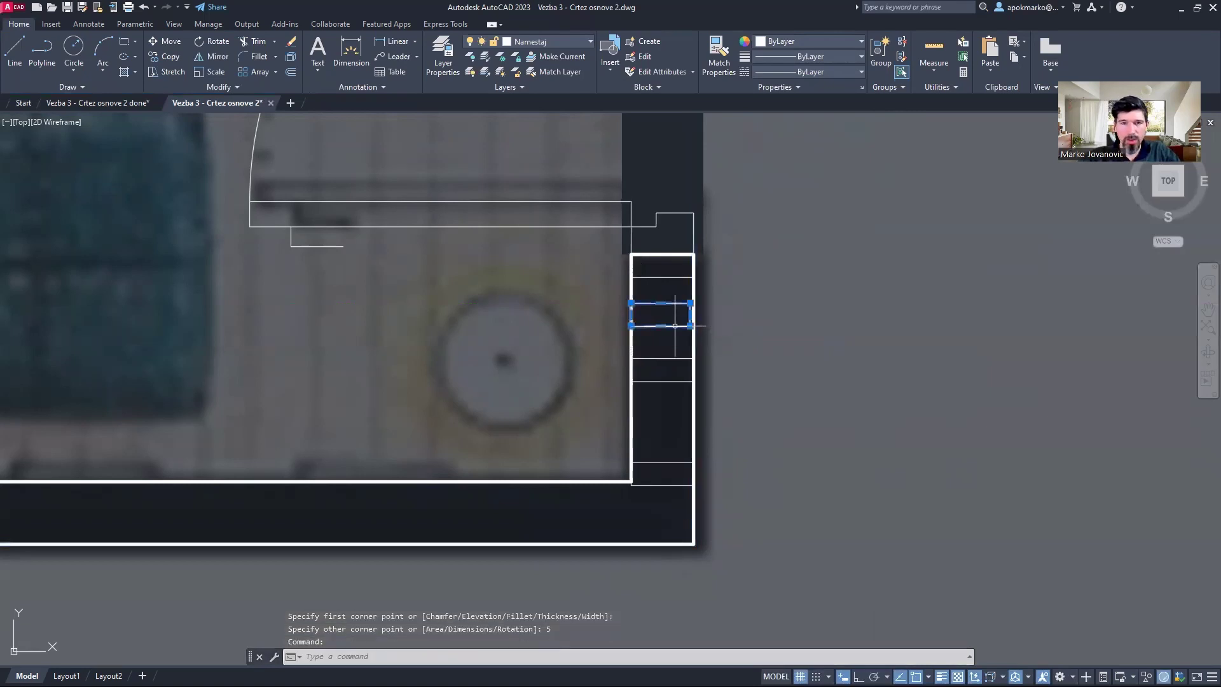
scroll(688, 308, up, 5)
key(Delete)
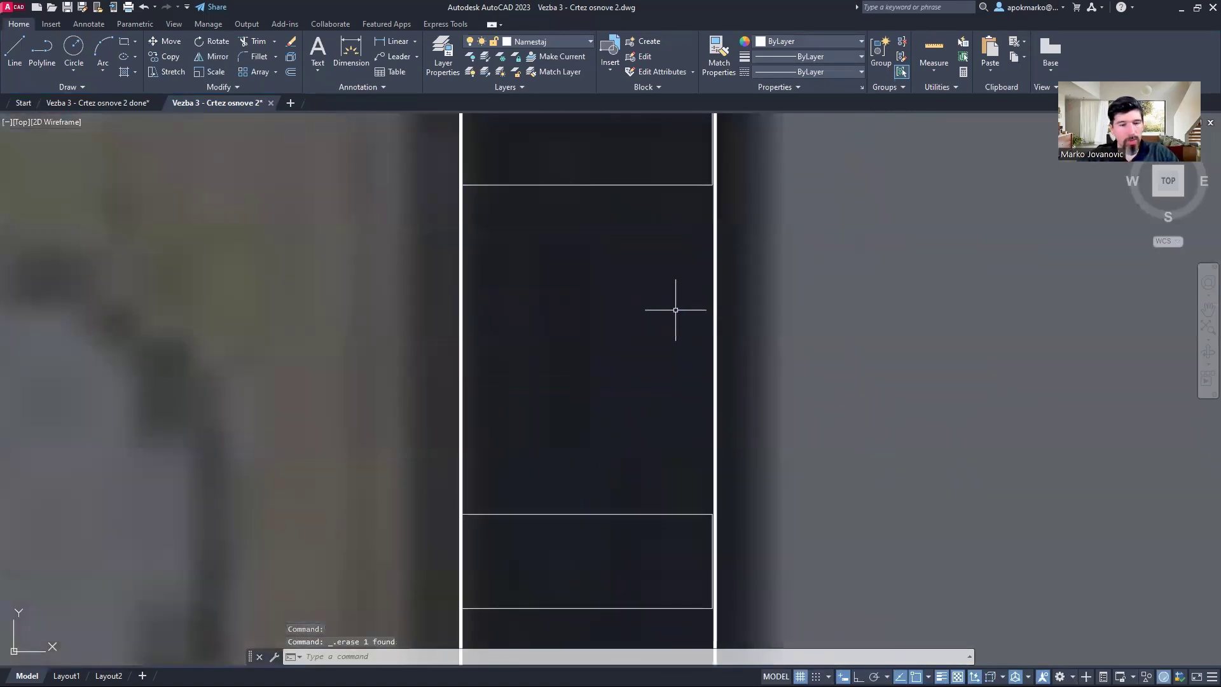
- Start a rectangle at the inner corner where the entrance wall meets the long lower wall
key(Return)
scroll(468, 280, down, 4)
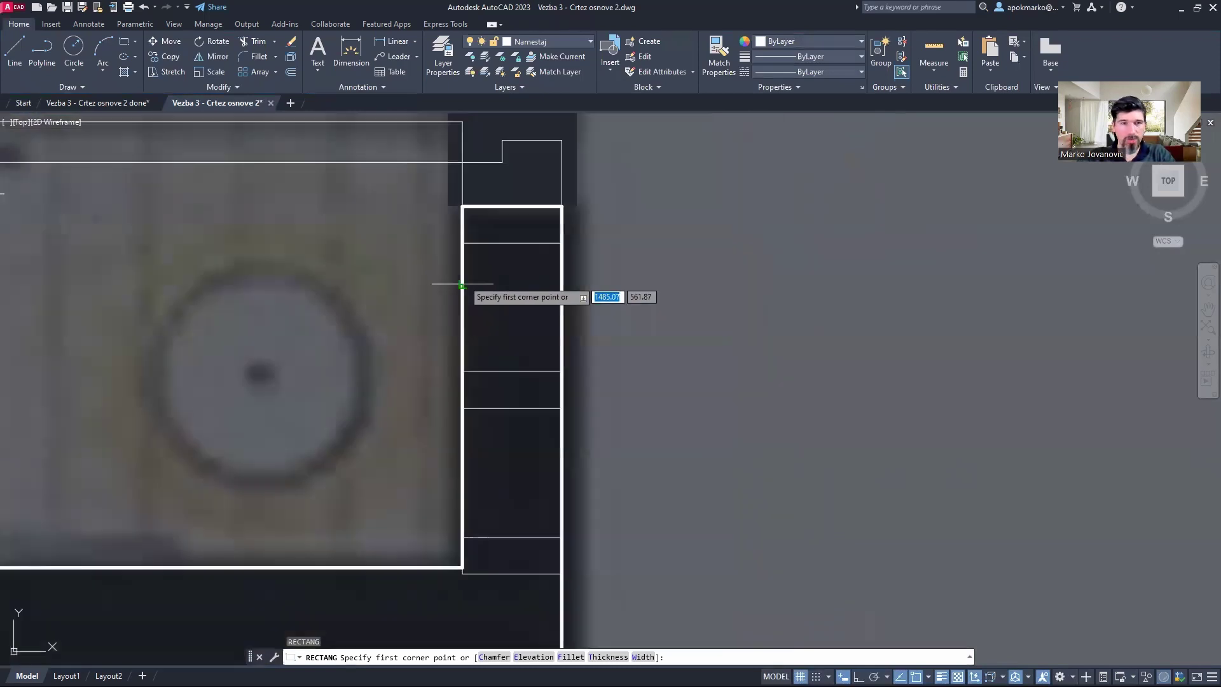
middle_drag(413, 330, 556, 258)
click(607, 412)
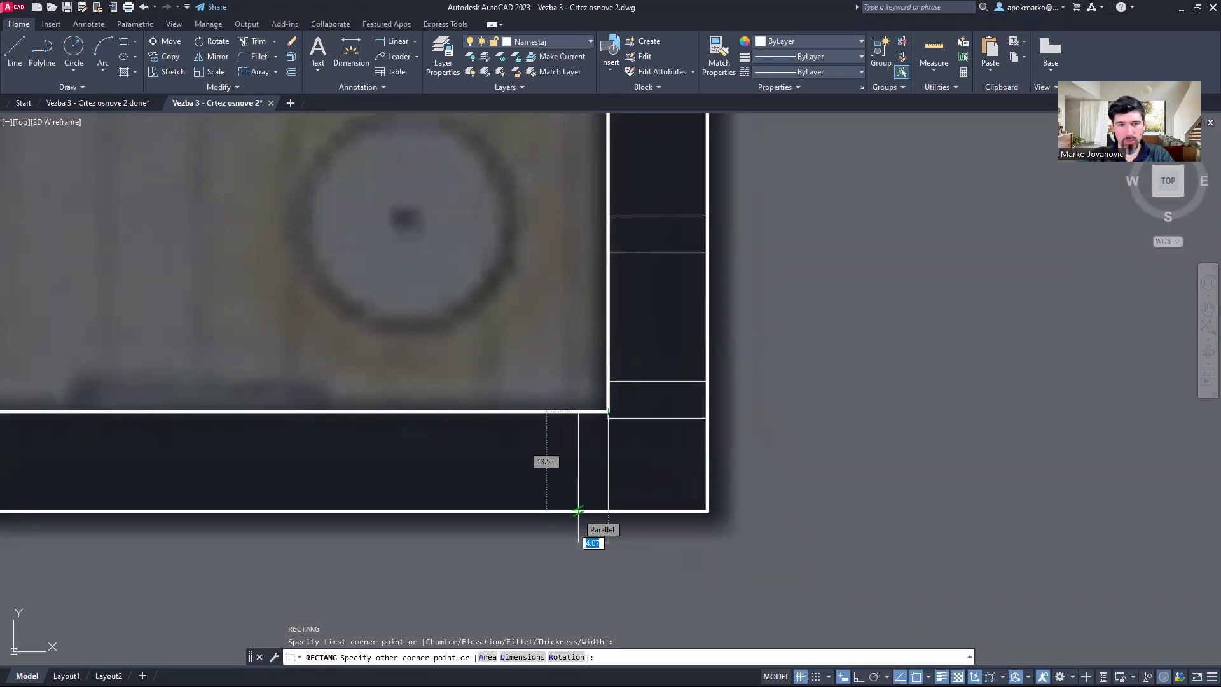
- Capture the wall corner on screen, mark the rectangle's two dimension fields in red with circles and an arrow, and dismiss the capture
key(Print)
drag(342, 234, 833, 582)
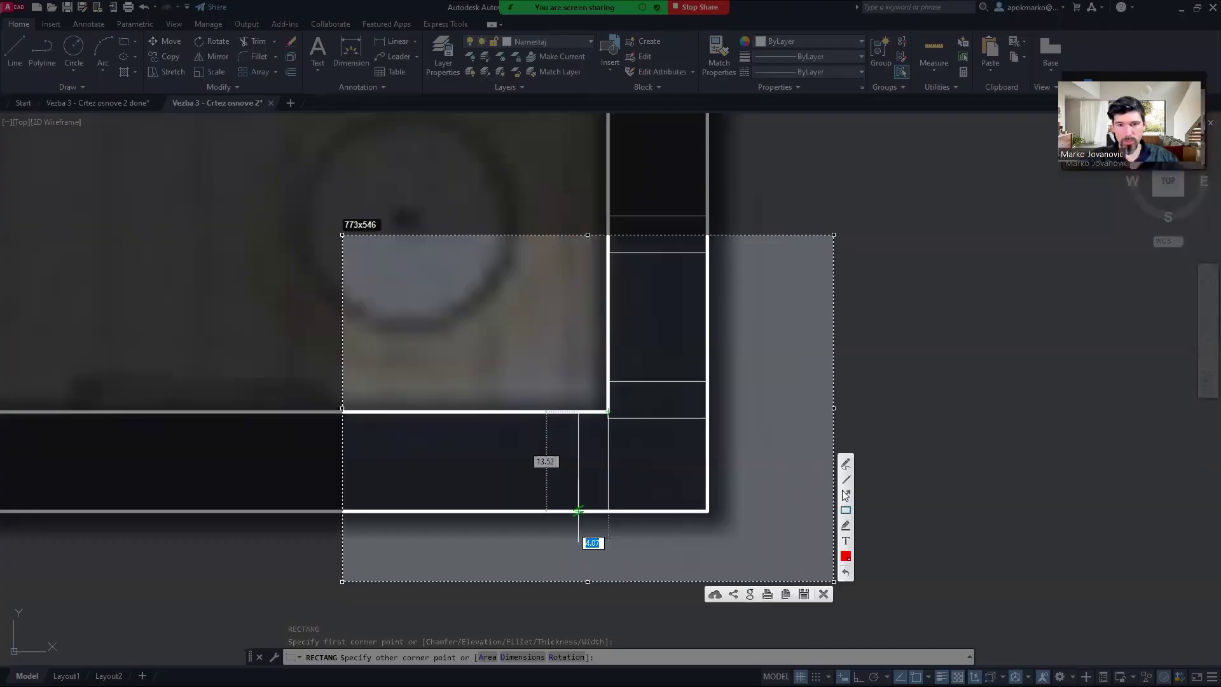
drag(577, 434, 511, 425)
mouse_move(532, 329)
mouse_down()
mouse_move(552, 419)
mouse_move(538, 429)
mouse_move(550, 434)
mouse_move(569, 408)
mouse_up()
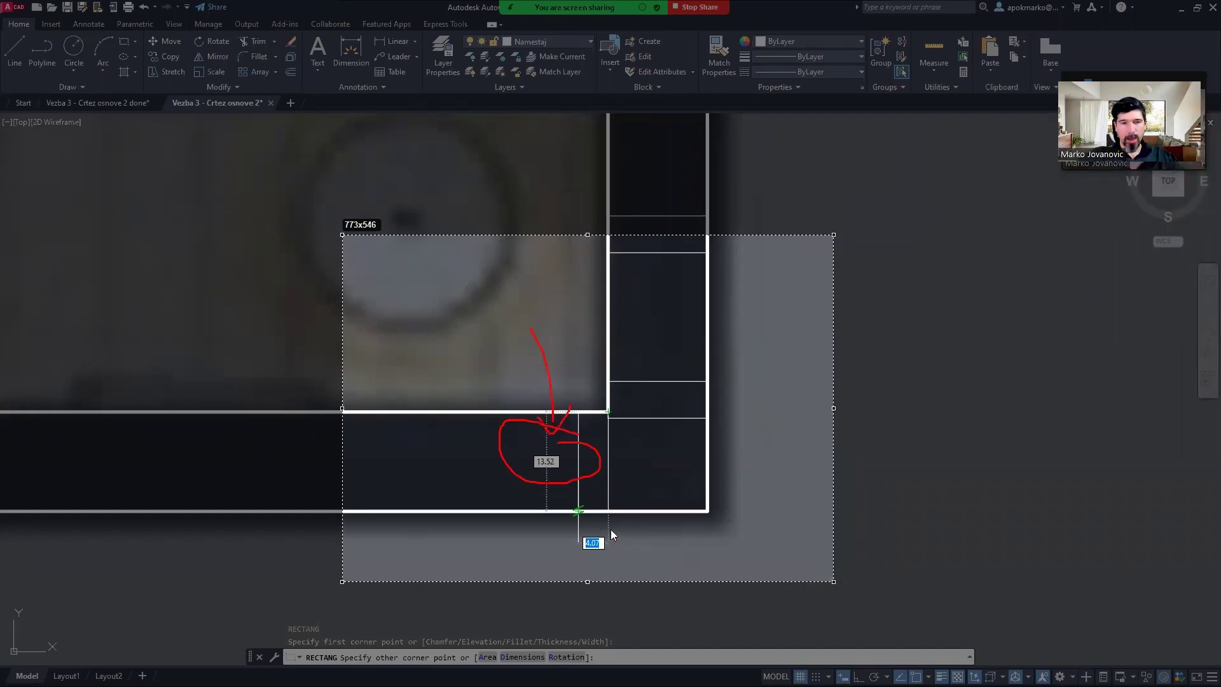
drag(621, 562, 622, 546)
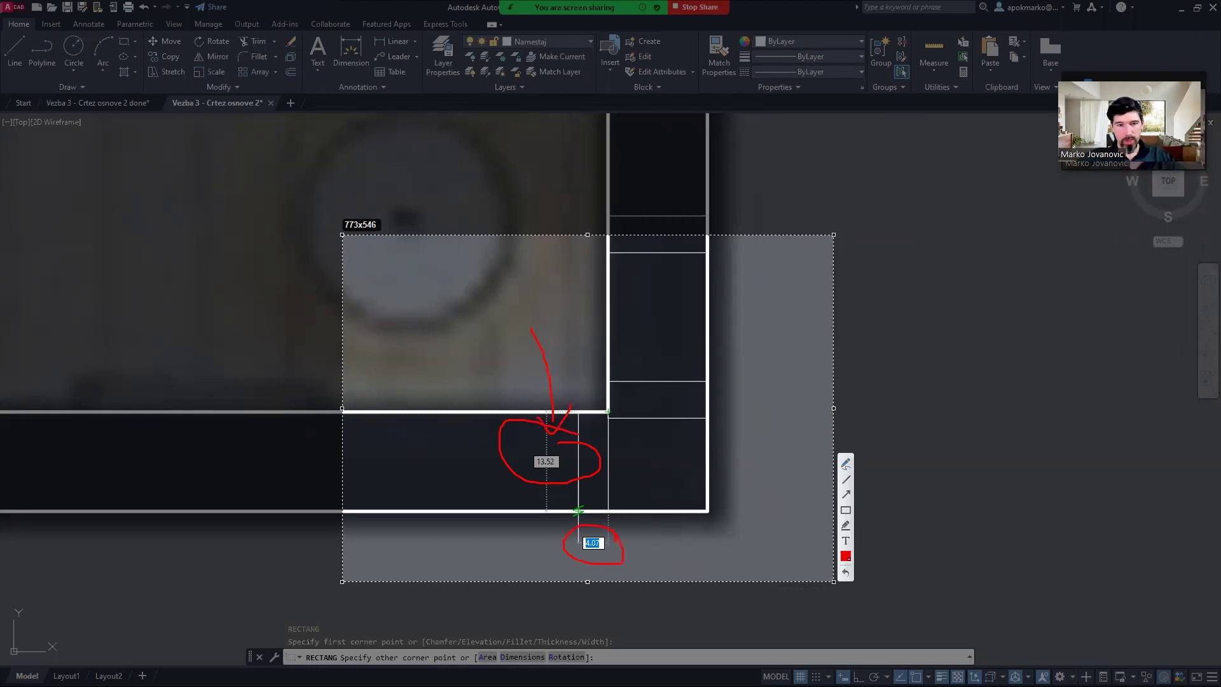
key(Escape)
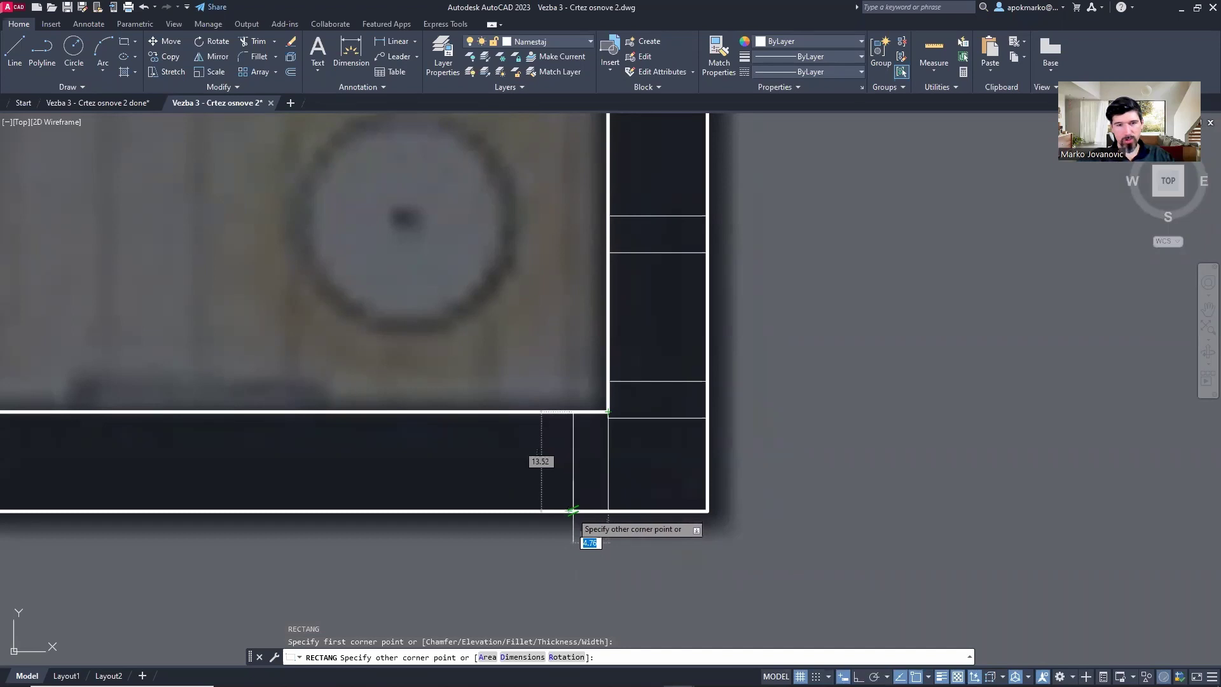
- Complete the corner rectangle 5 units wide across the full thickness of the lower wall
text(5)
key(Return)
- Create a path array of the new corner rectangle along the lower wall's inner face line
click(569, 485)
click(570, 455)
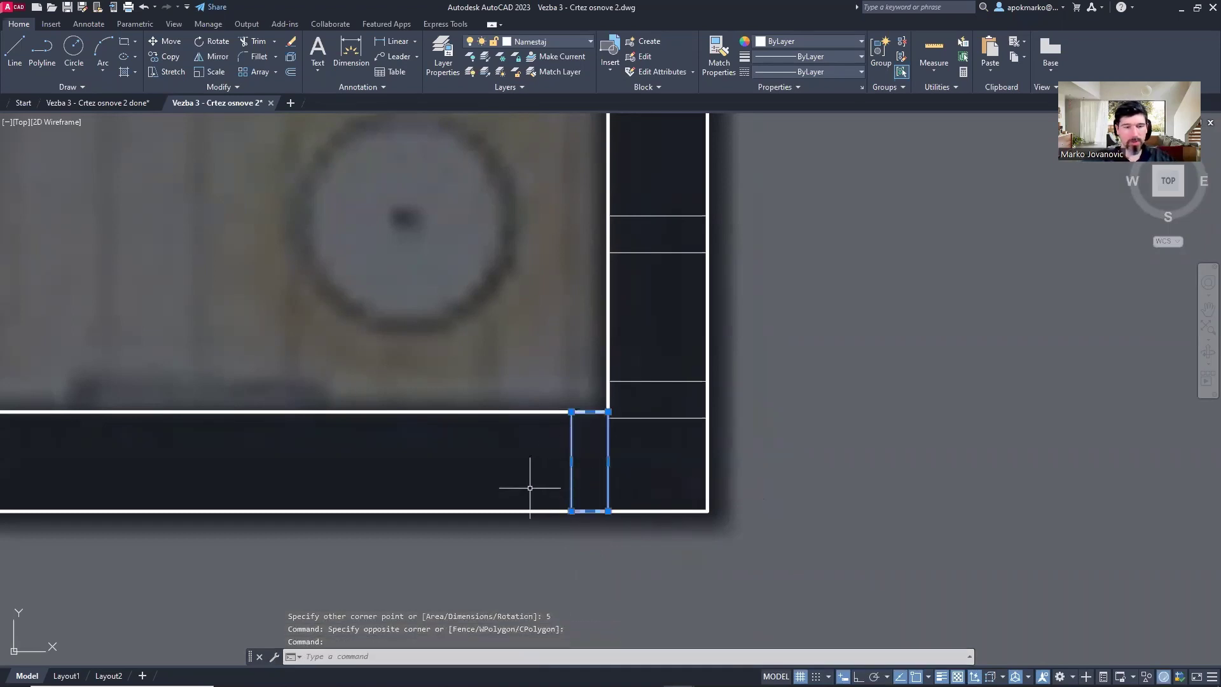
text(ar)
key(Return)
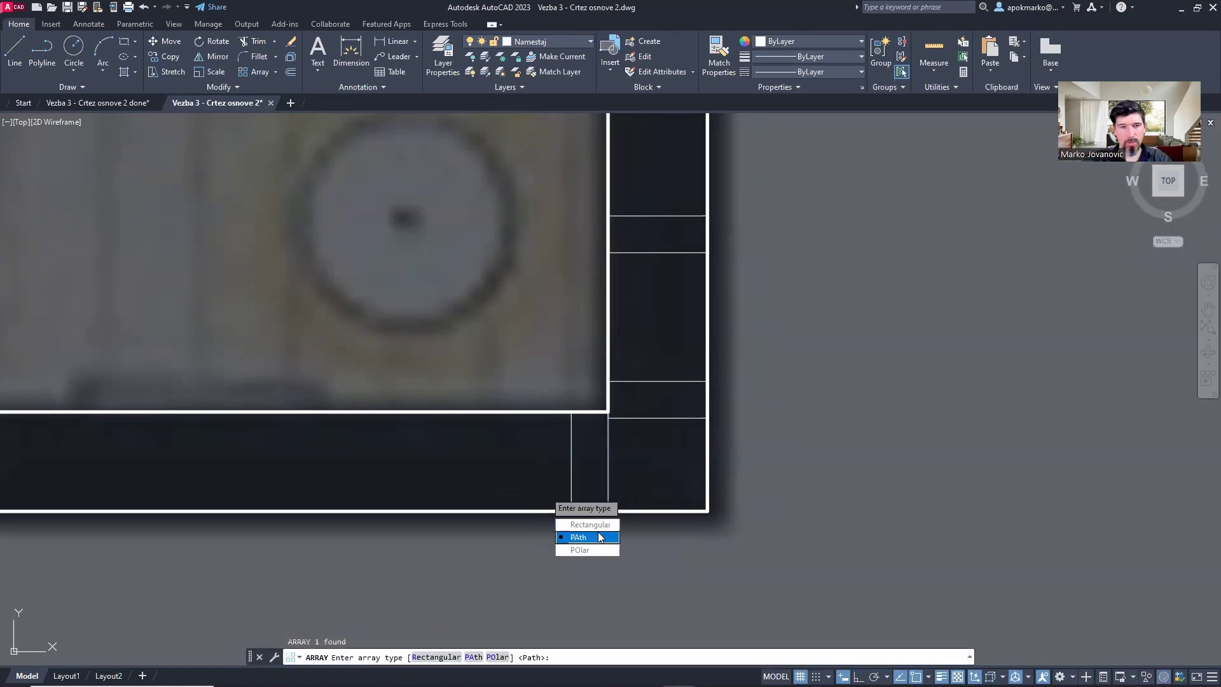
click(575, 536)
click(507, 410)
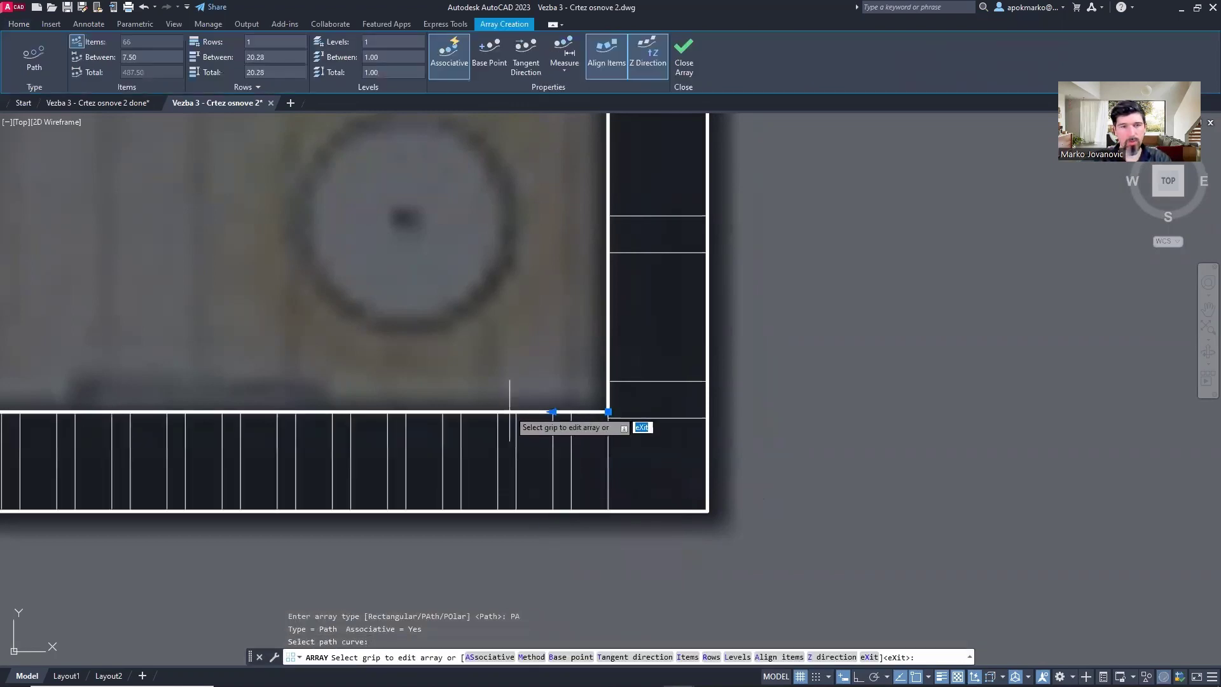
- Switch the lower wall's array to the Divide method and set it to 30 items
scroll(502, 410, down, 5)
scroll(503, 410, down, 3)
scroll(188, 337, up, 3)
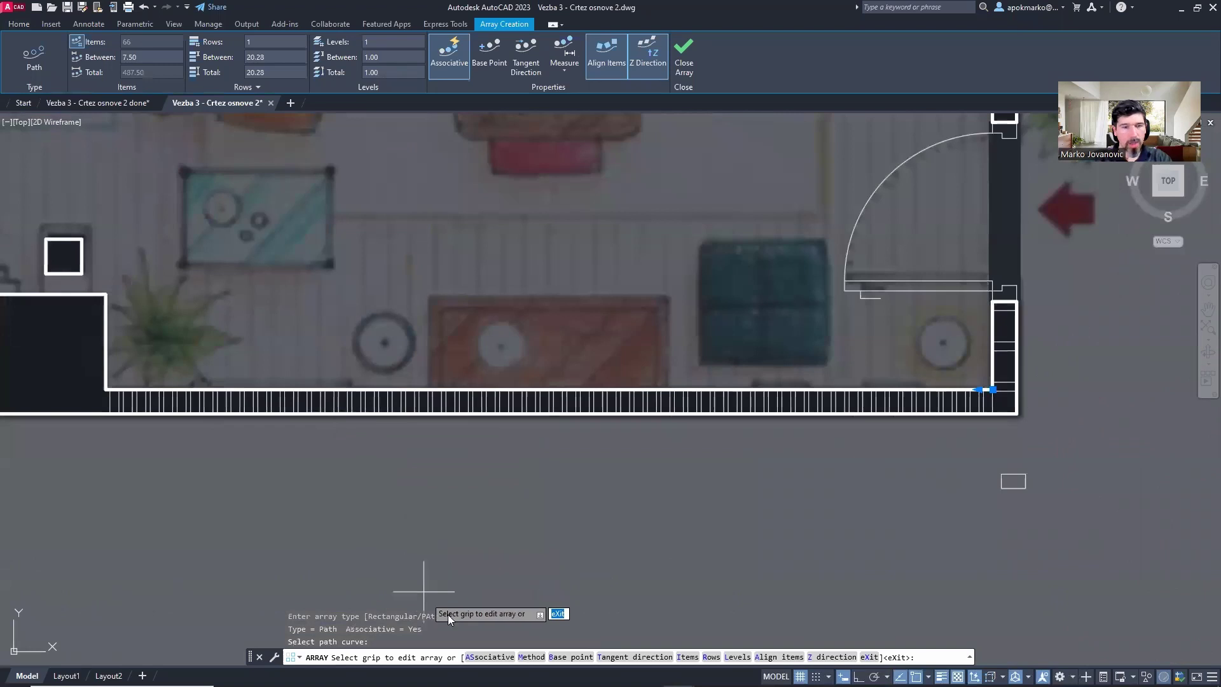
click(532, 657)
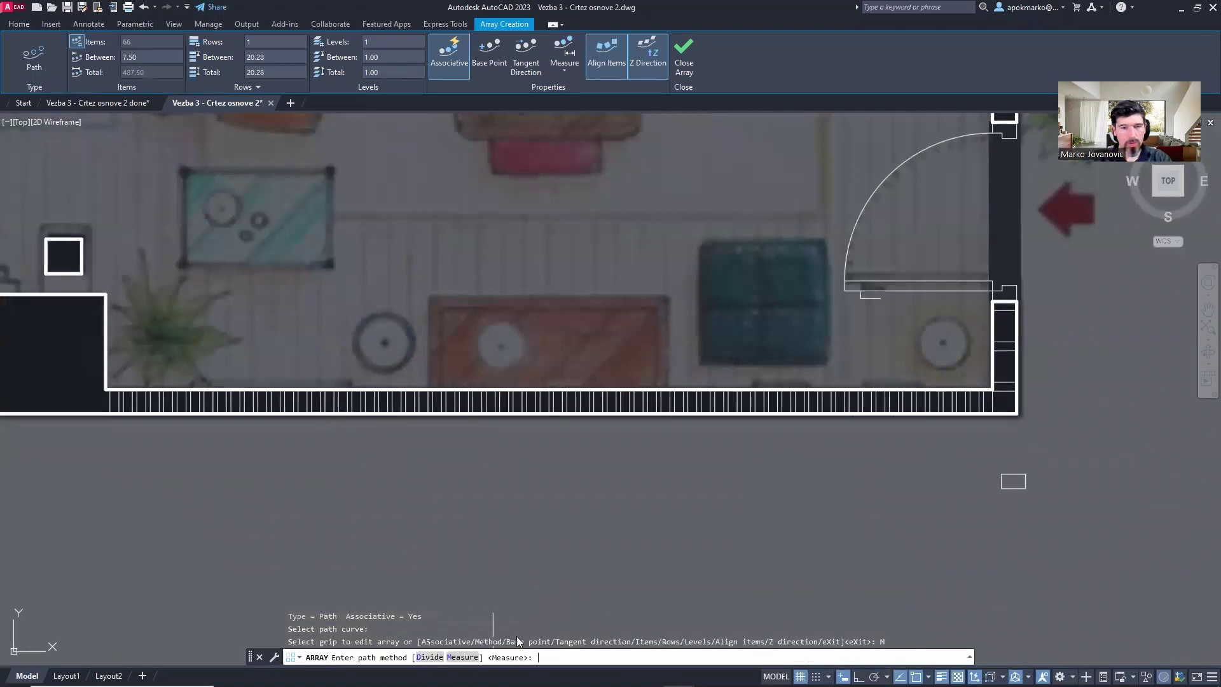
click(430, 658)
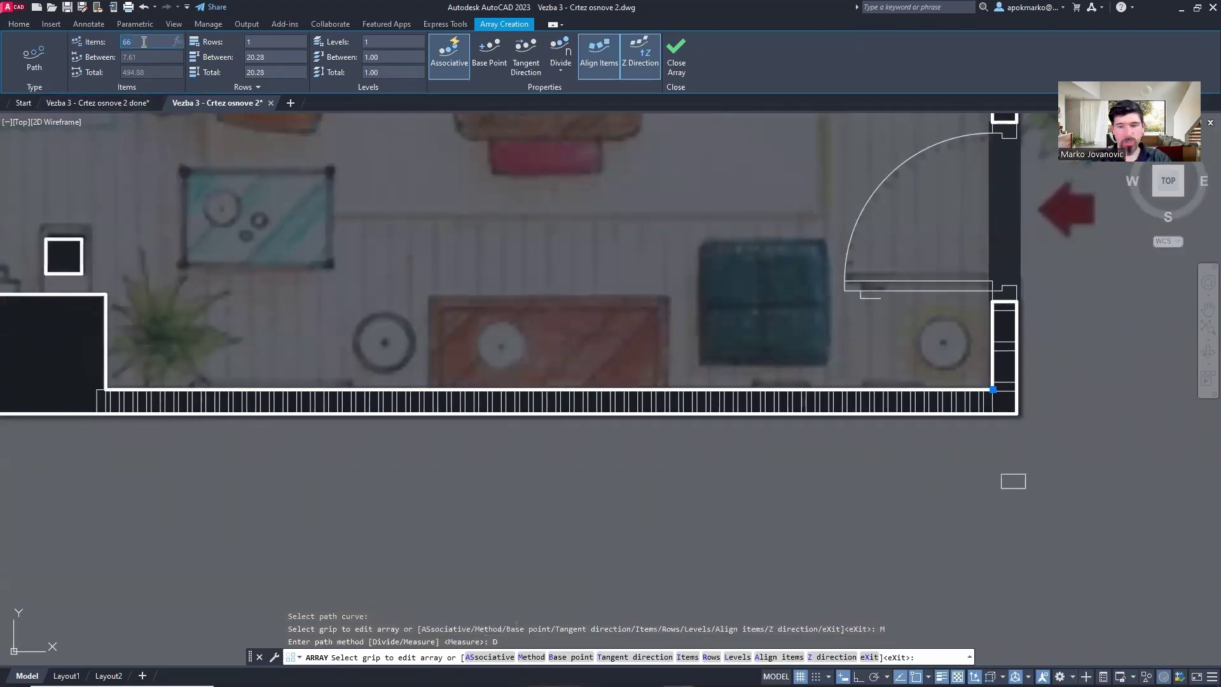
text(30)
key(Return)
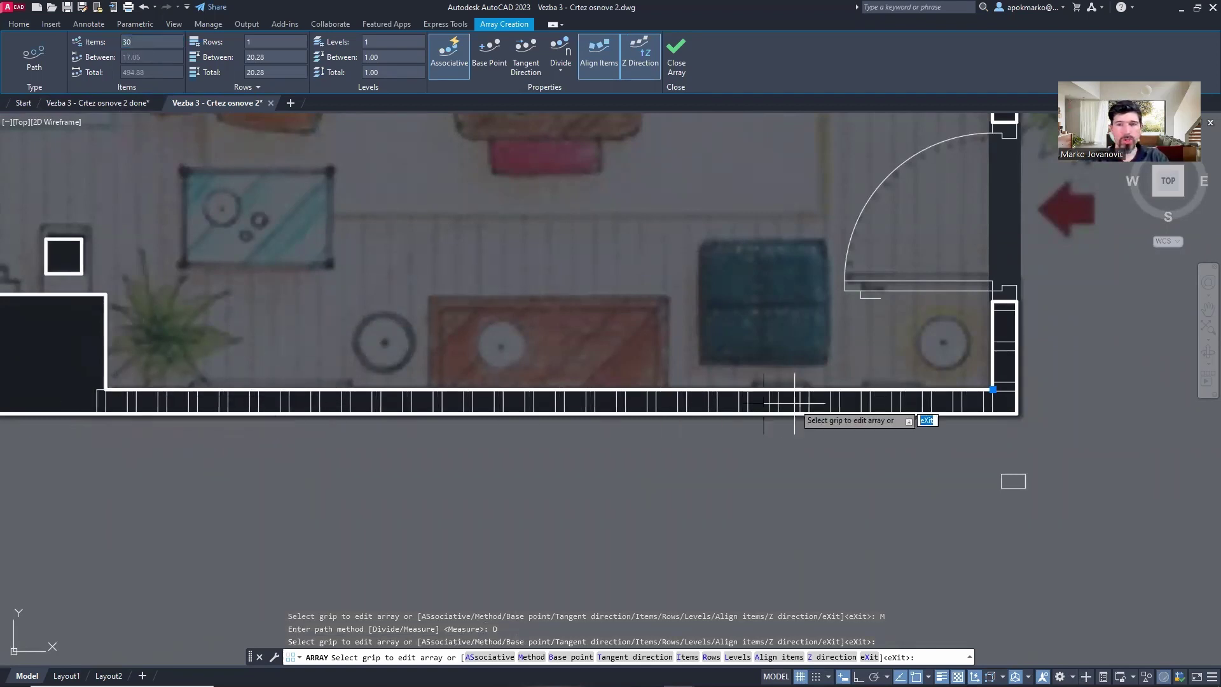
- Set the lower wall array's base point to the midpoint of the corner rectangle's upper edge
scroll(993, 389, down, 1)
scroll(995, 404, up, 5)
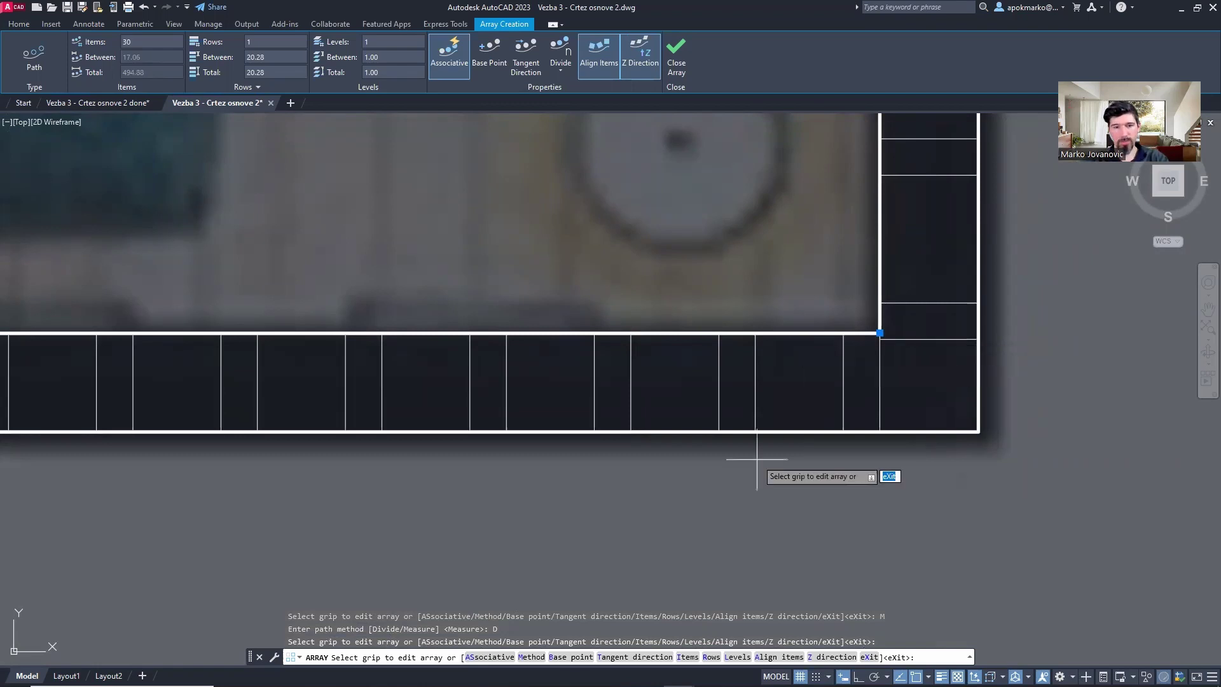
click(581, 657)
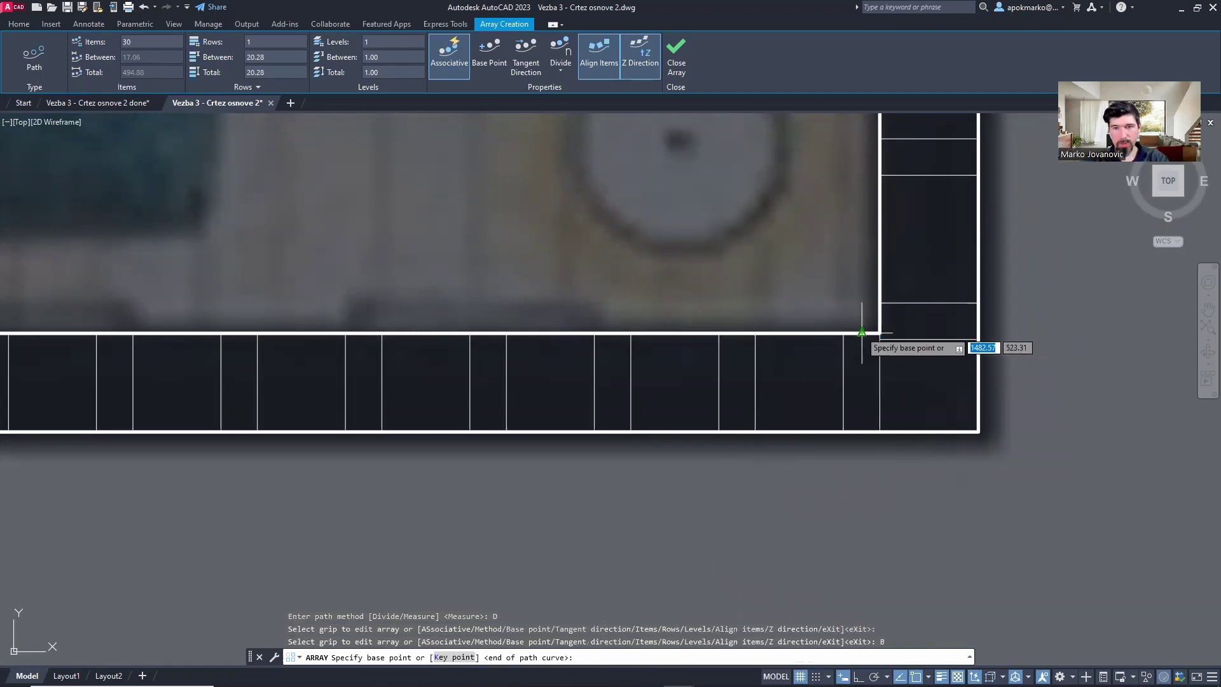
click(879, 333)
scroll(768, 369, down, 5)
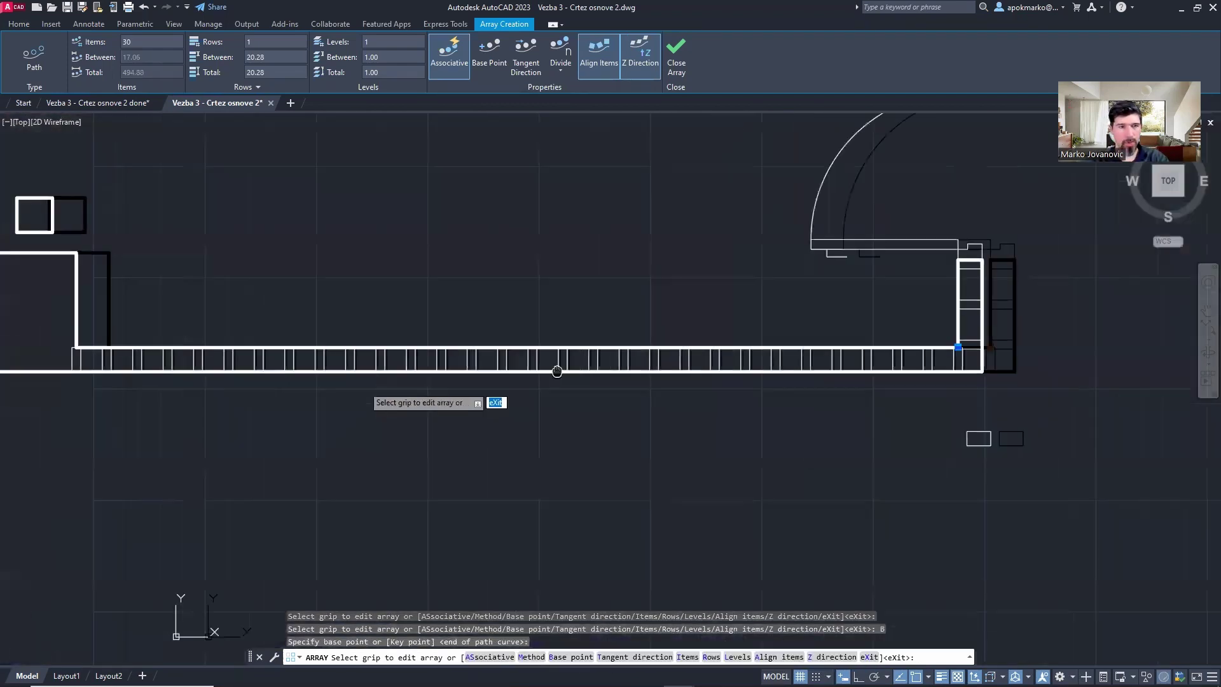
middle_drag(166, 373, 318, 374)
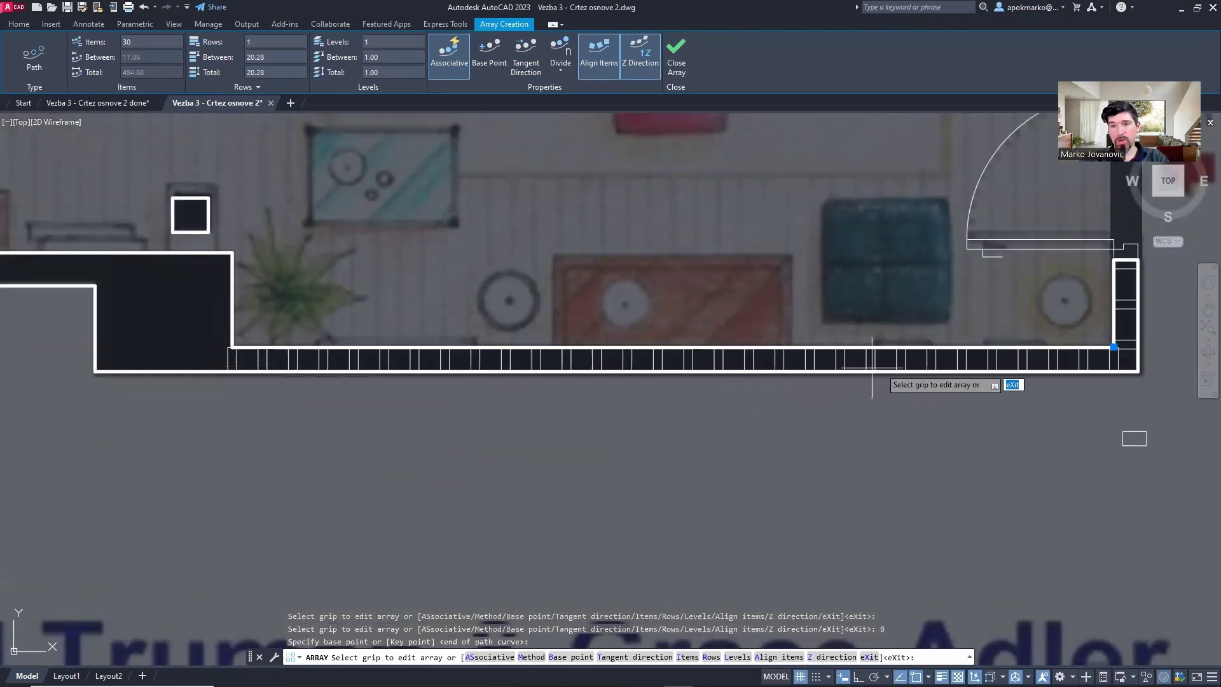
scroll(1109, 340, up, 5)
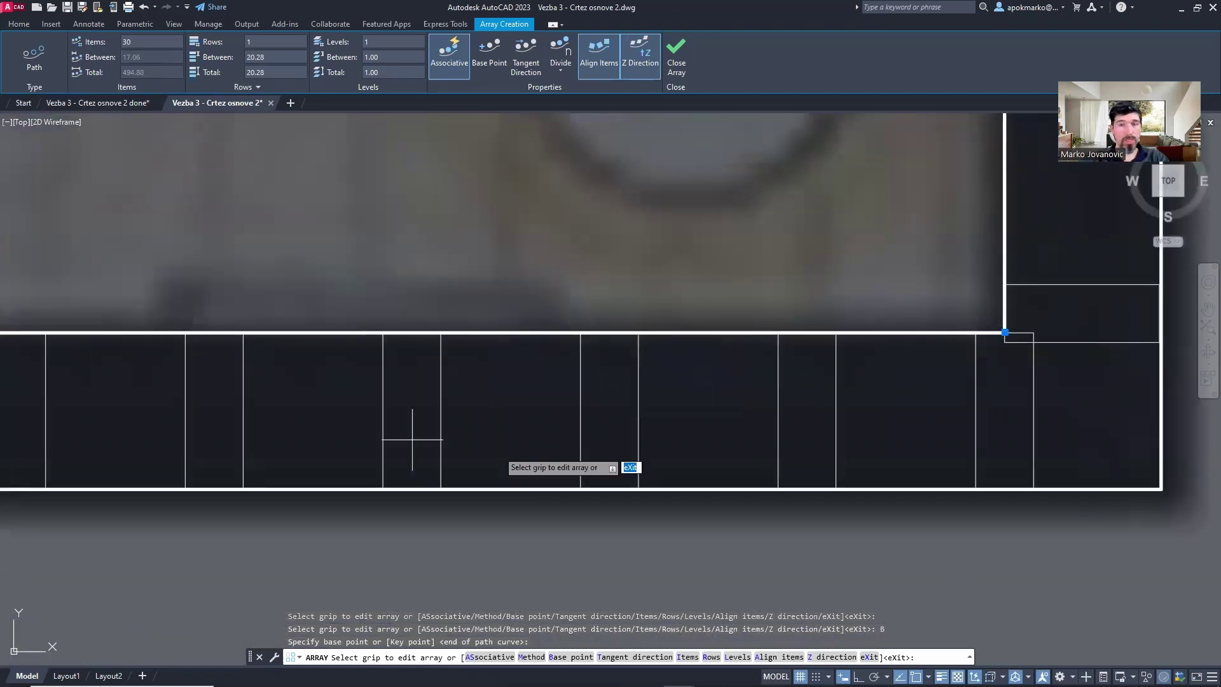
- Switch the lower wall array to the Measure method with 17 units between items and finish the array
click(528, 657)
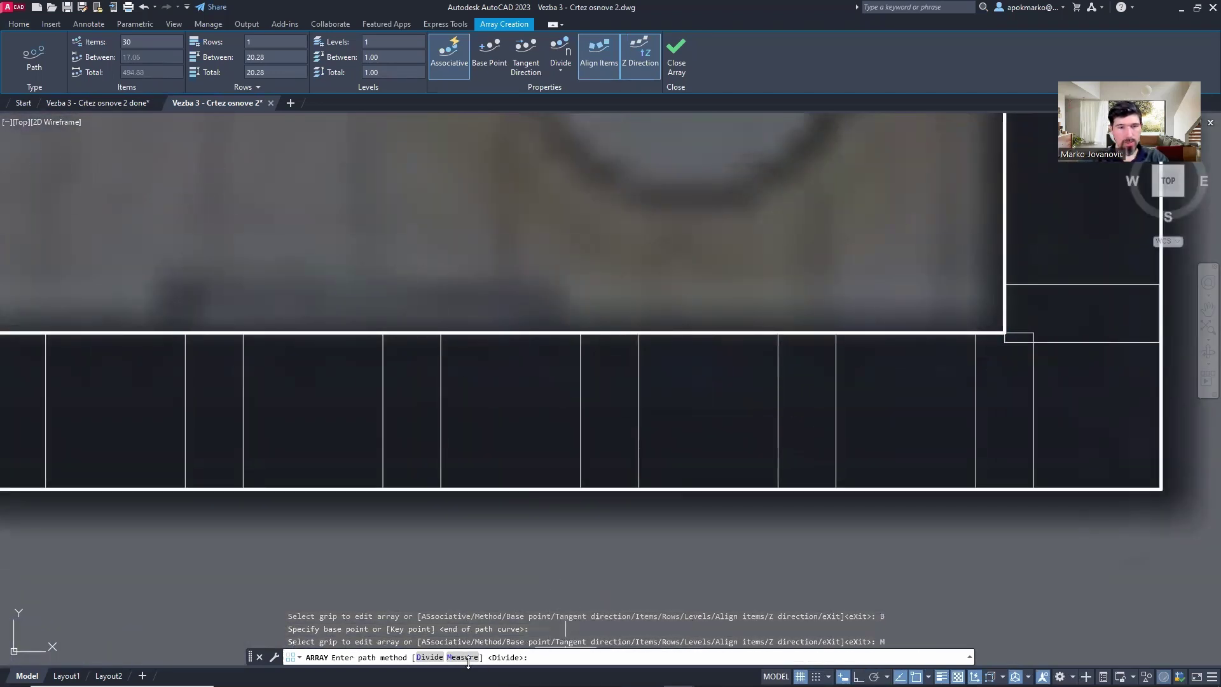
click(463, 658)
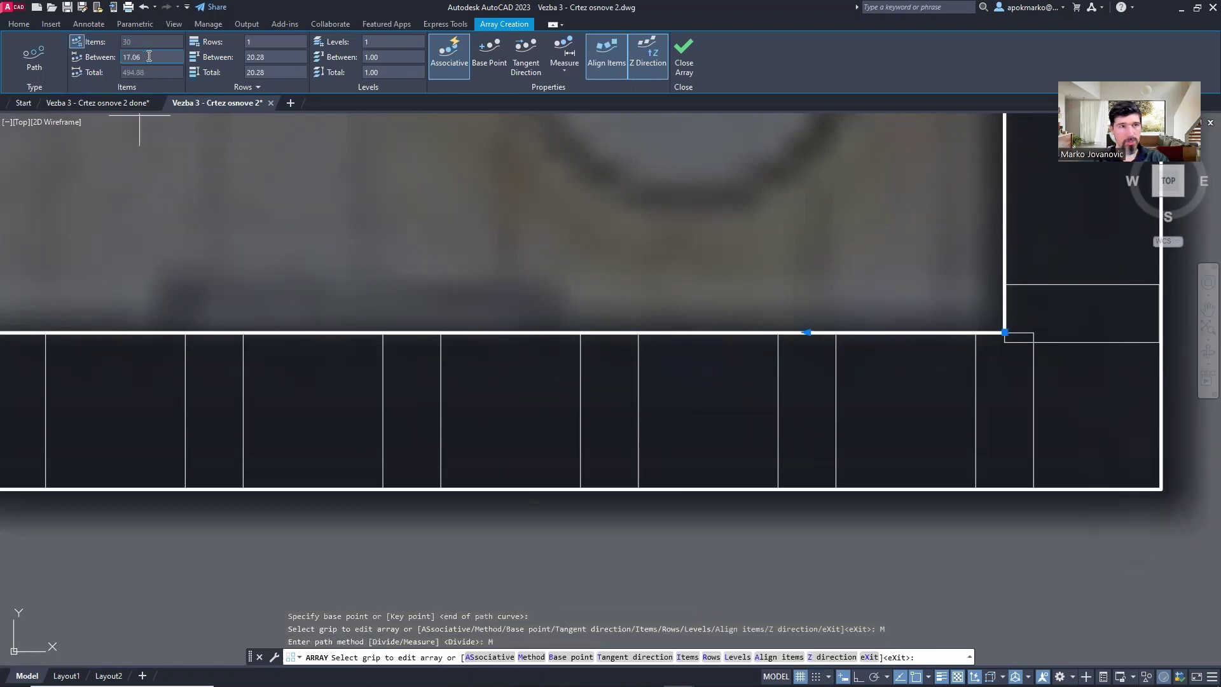
text(7)
key(Return)
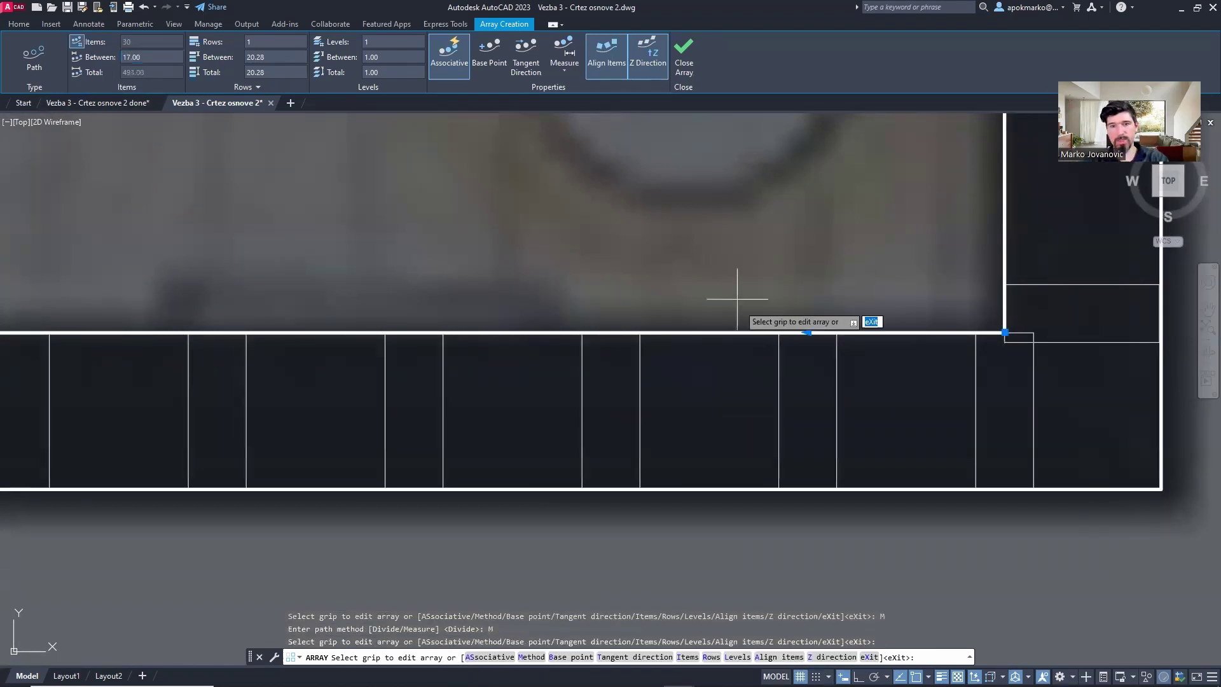
scroll(730, 294, down, 8)
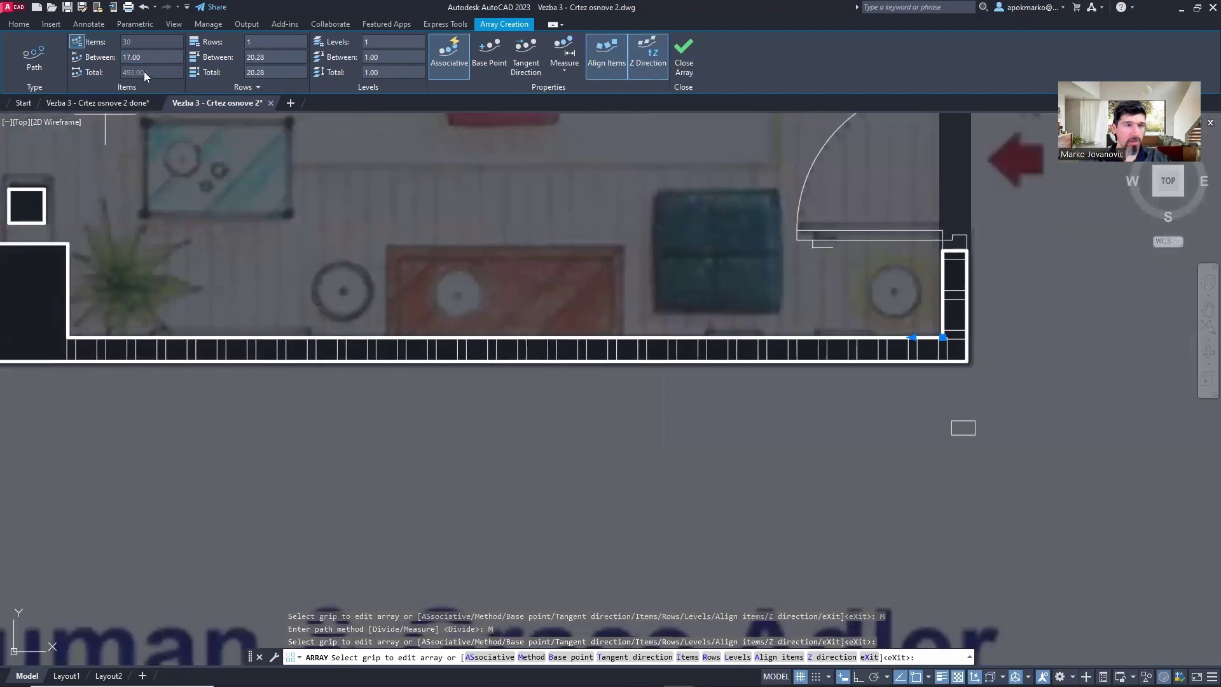
click(684, 54)
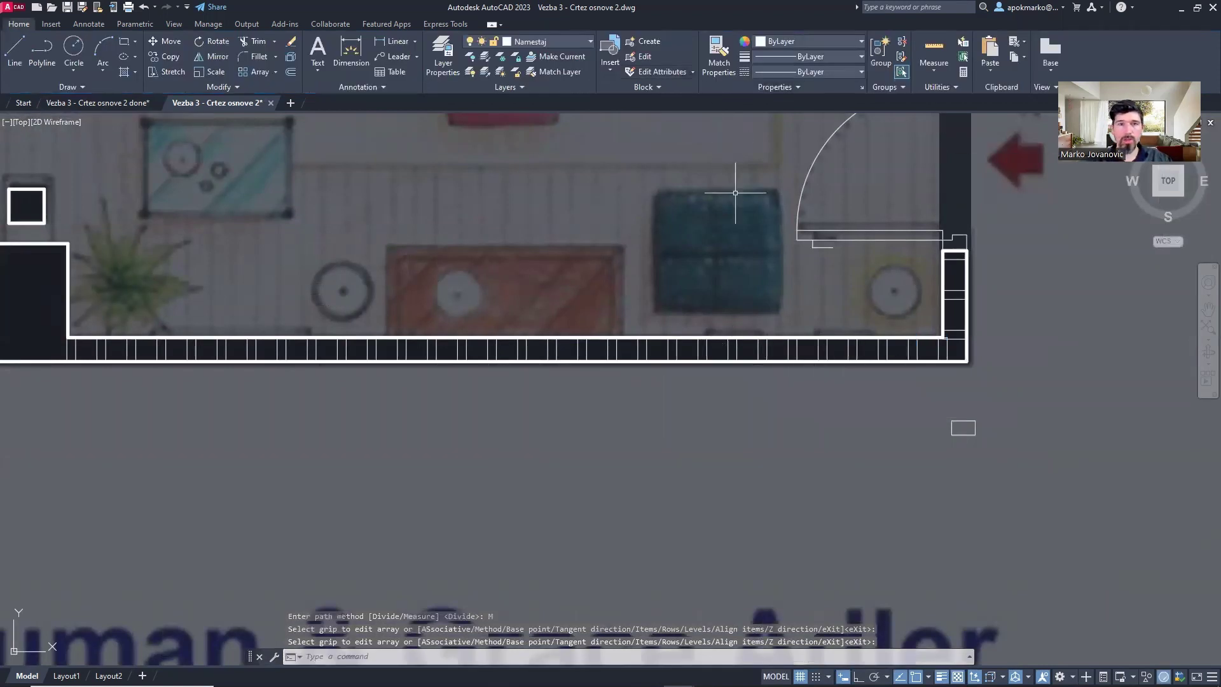
click(884, 351)
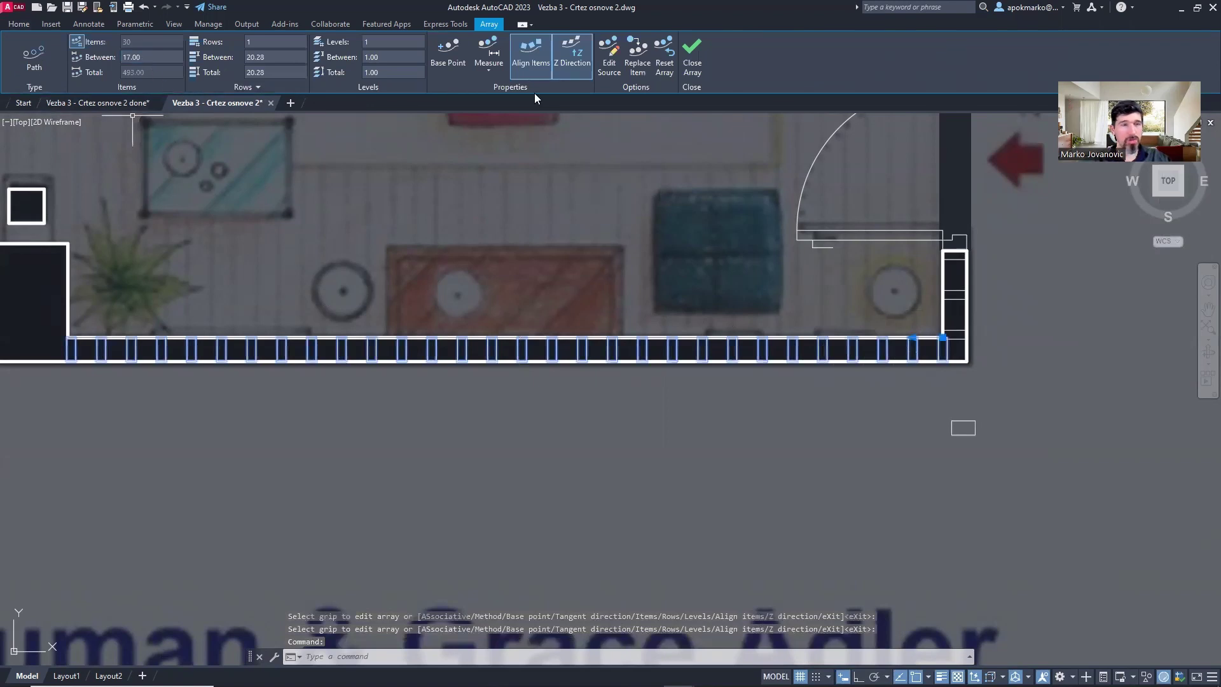
key(Escape)
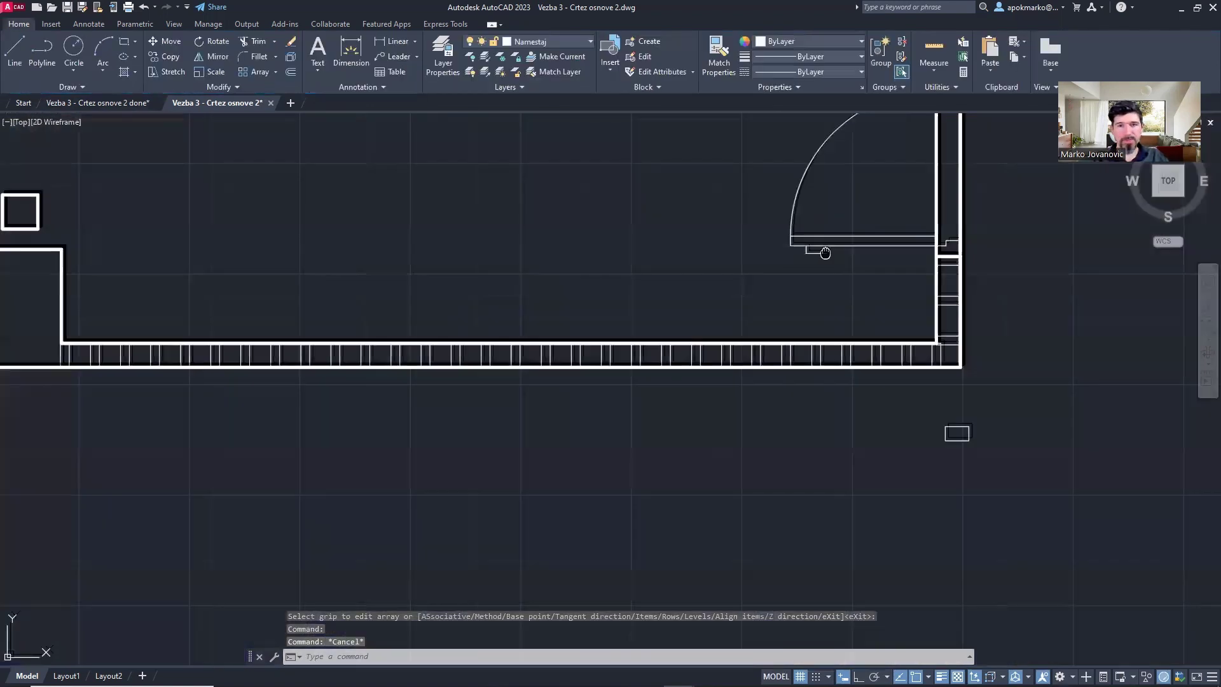
- Draw a 30 by 30 square in the empty area outside the bathroom's lower wall
mouse_move(833, 297)
middle_down()
mouse_move(681, 395)
mouse_move(731, 312)
mouse_move(728, 384)
middle_up()
scroll(682, 395, down, 3)
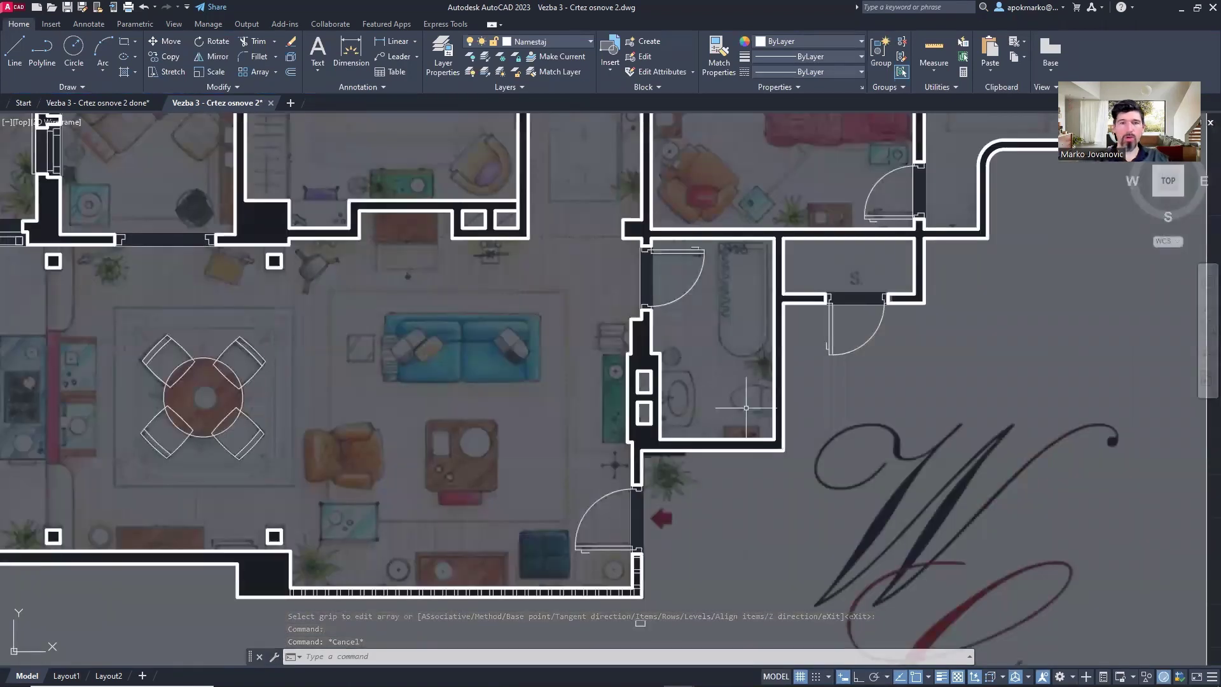
scroll(713, 367, up, 2)
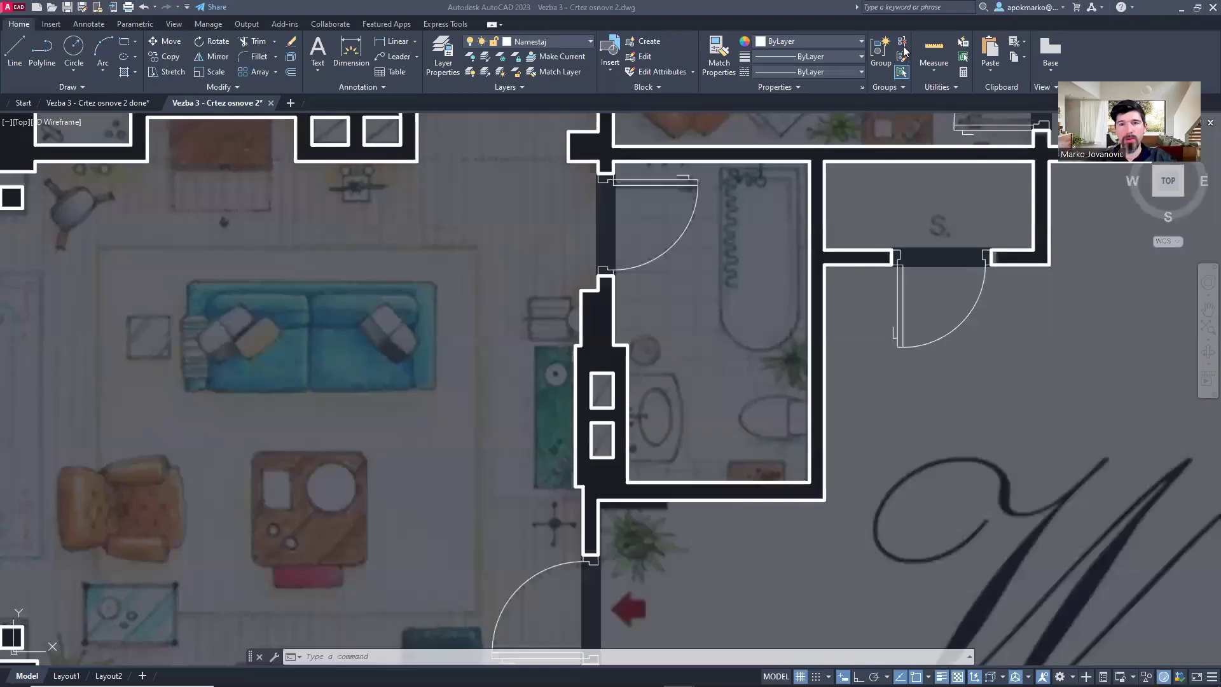
scroll(836, 439, up, 2)
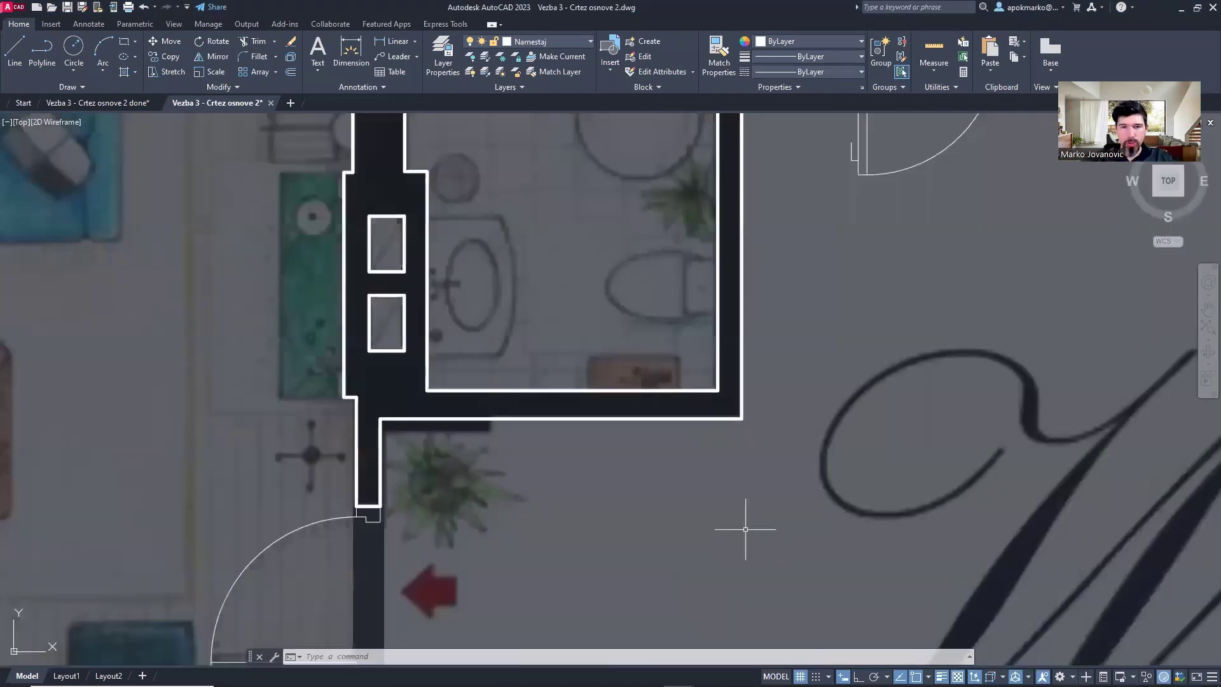
middle_drag(697, 501, 636, 425)
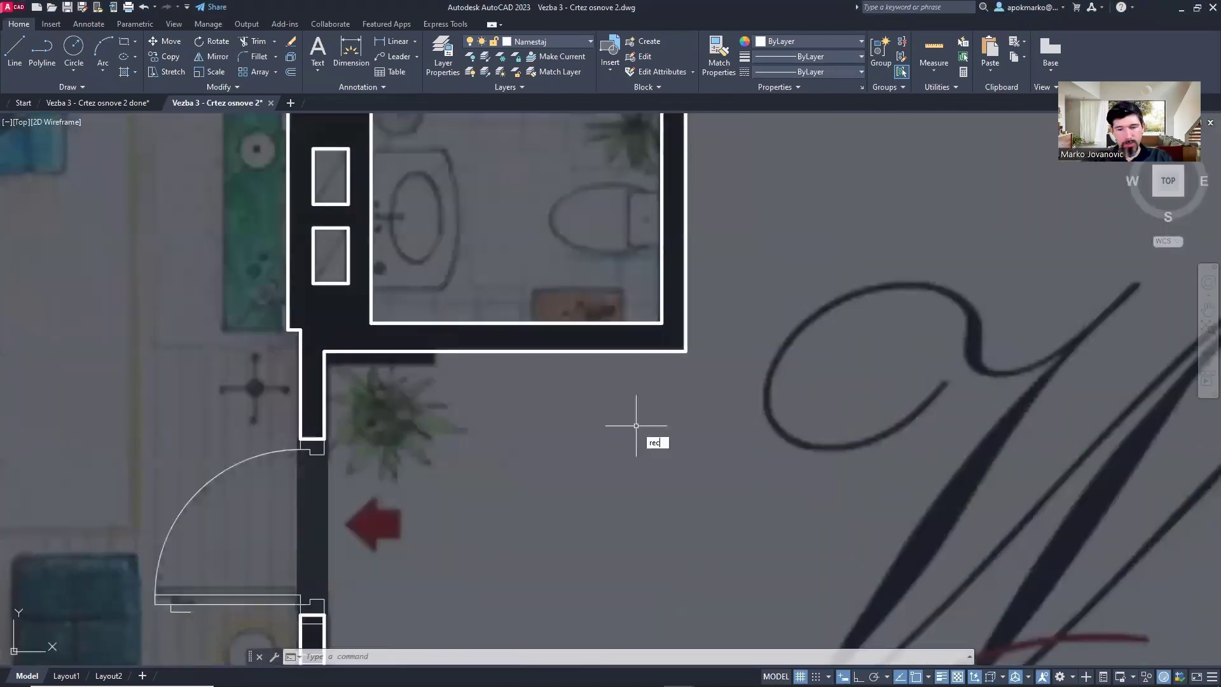
key(Return)
click(555, 440)
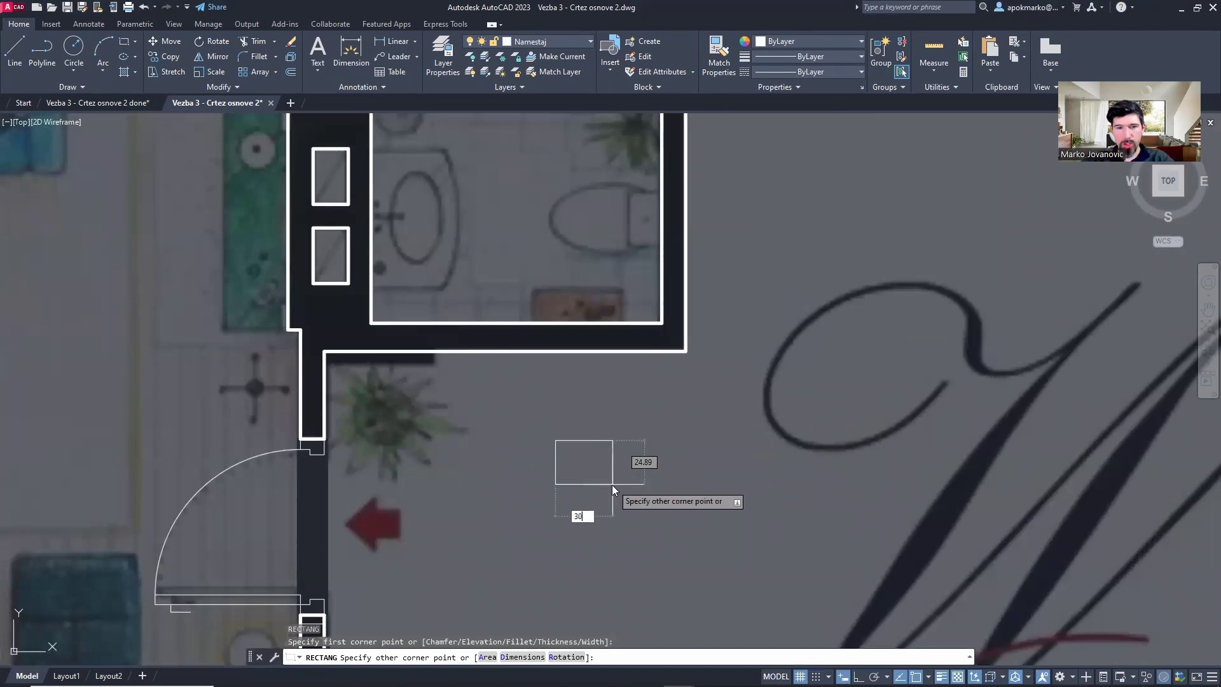
key(Tab)
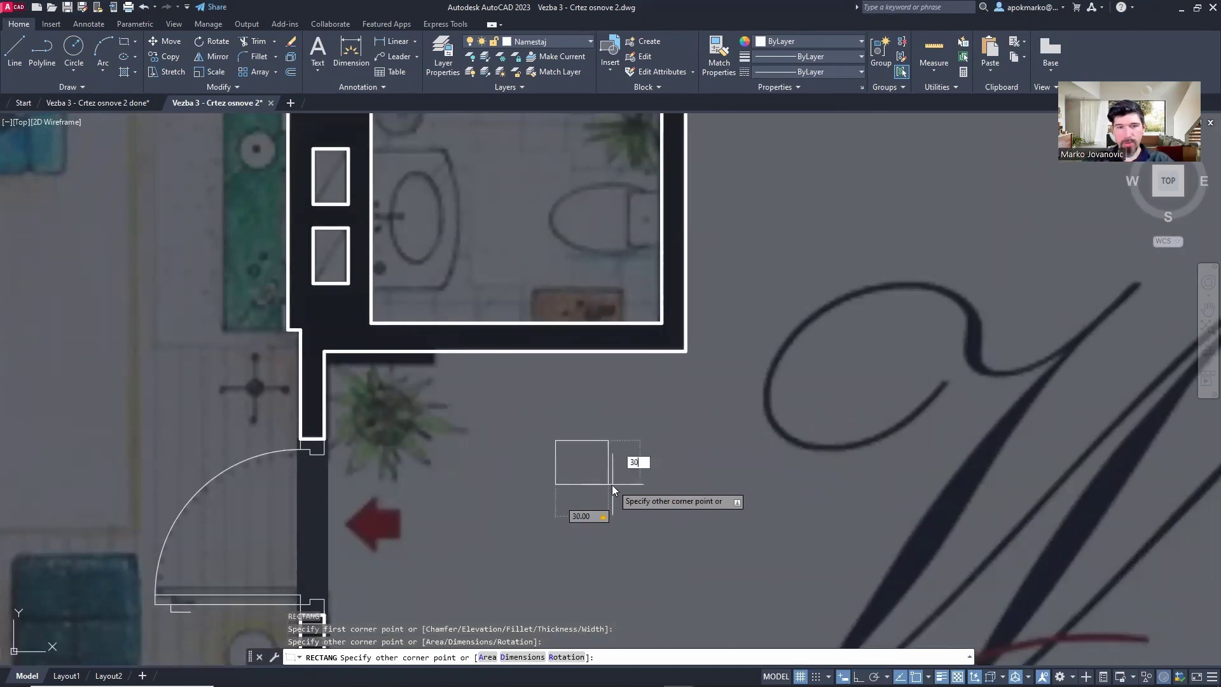
key(Return)
- Draw a polyline diamond inside the square connecting the midpoints of its four sides
scroll(613, 484, up, 4)
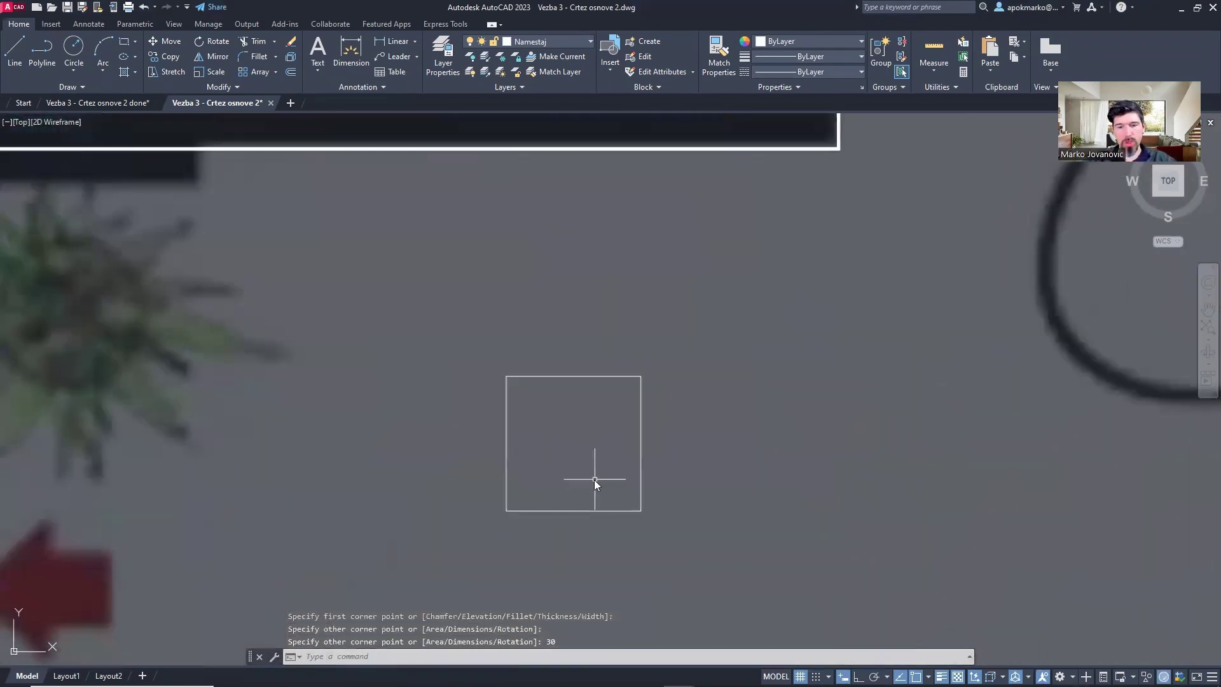
key(Return)
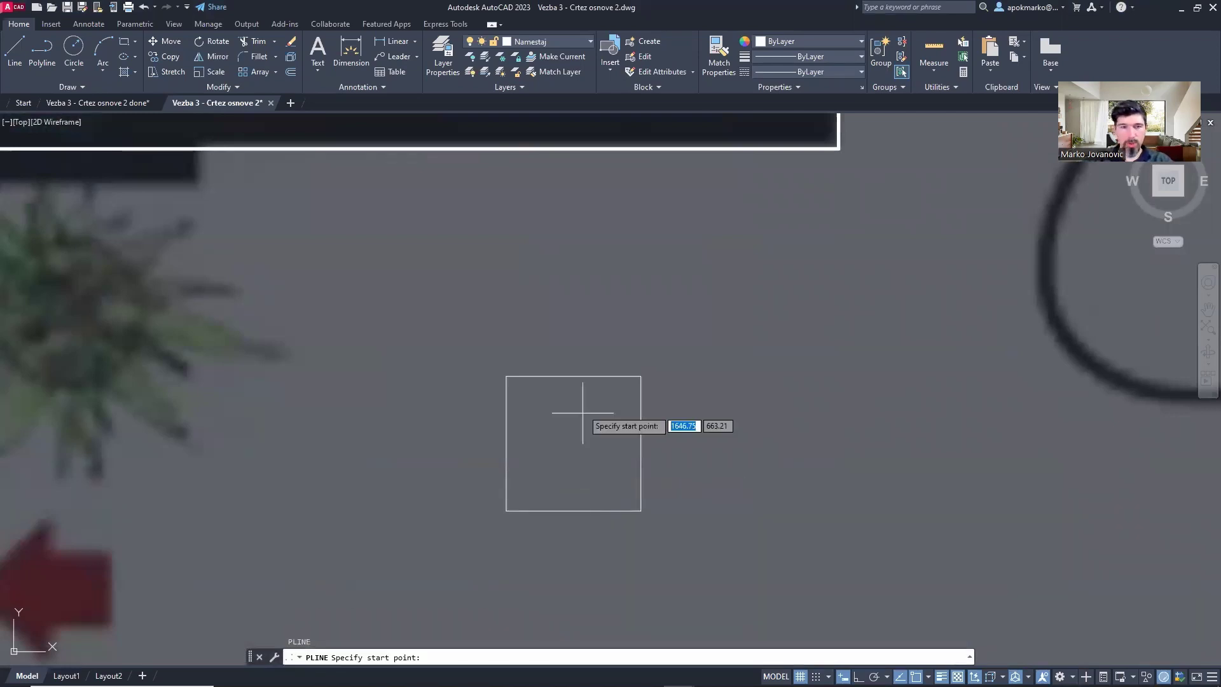
click(574, 376)
click(507, 443)
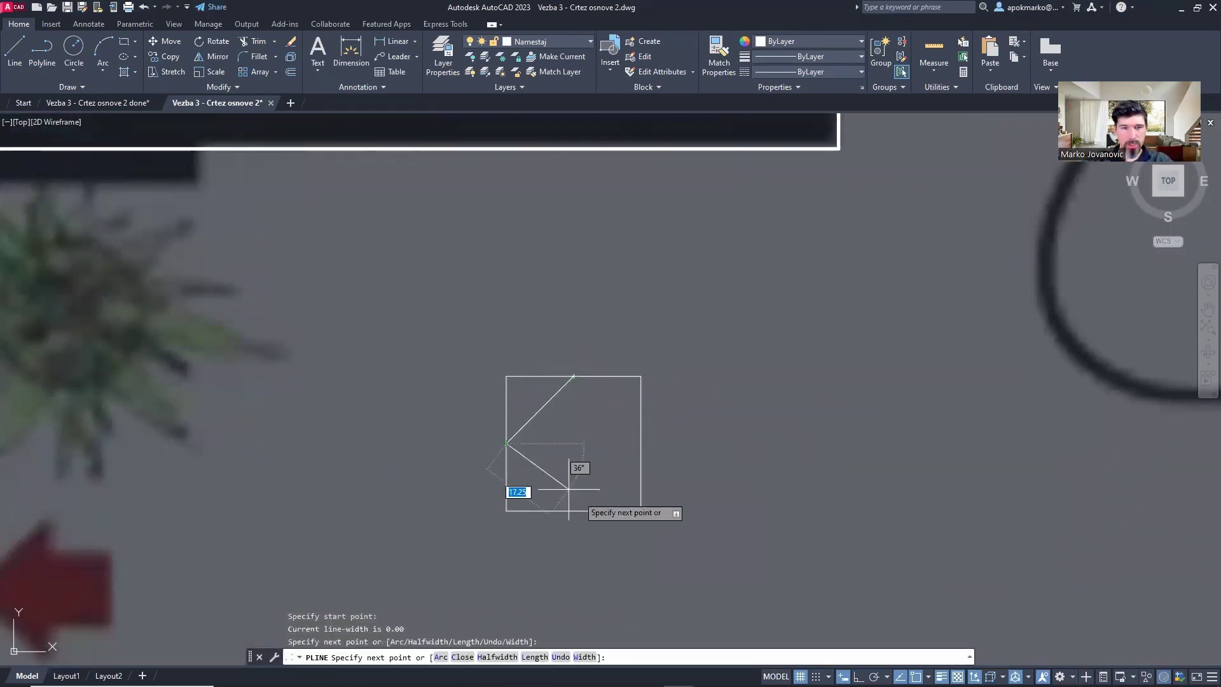
click(574, 510)
click(641, 443)
click(574, 376)
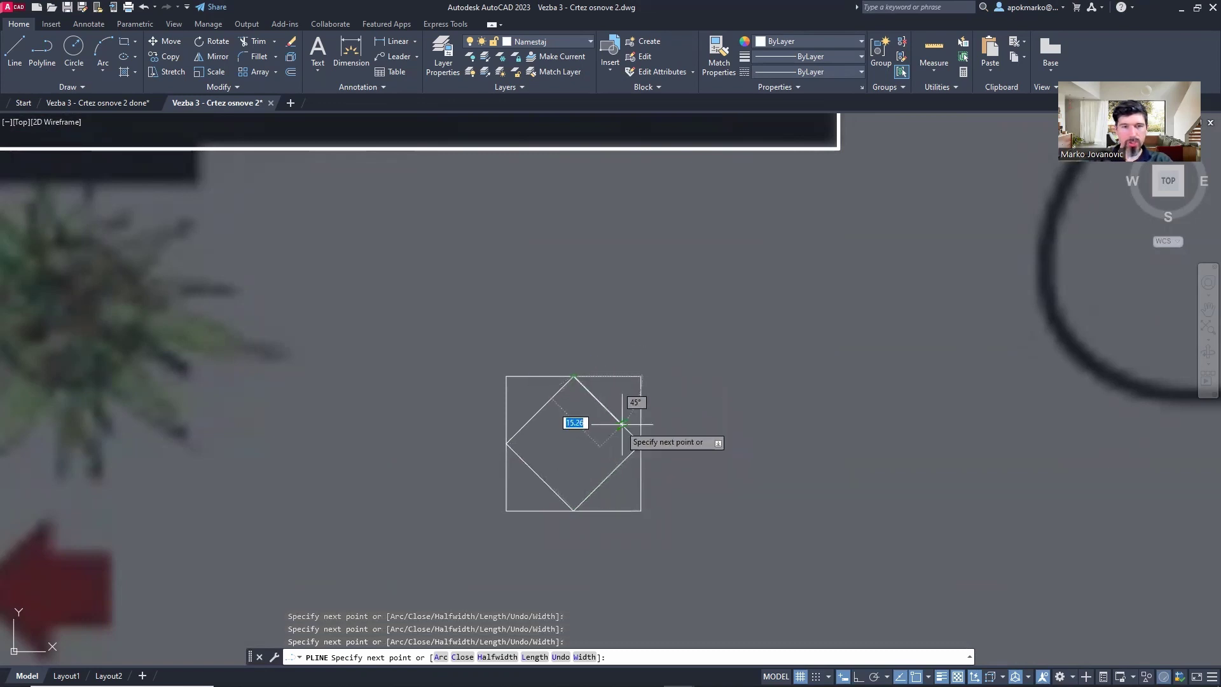
key(Return)
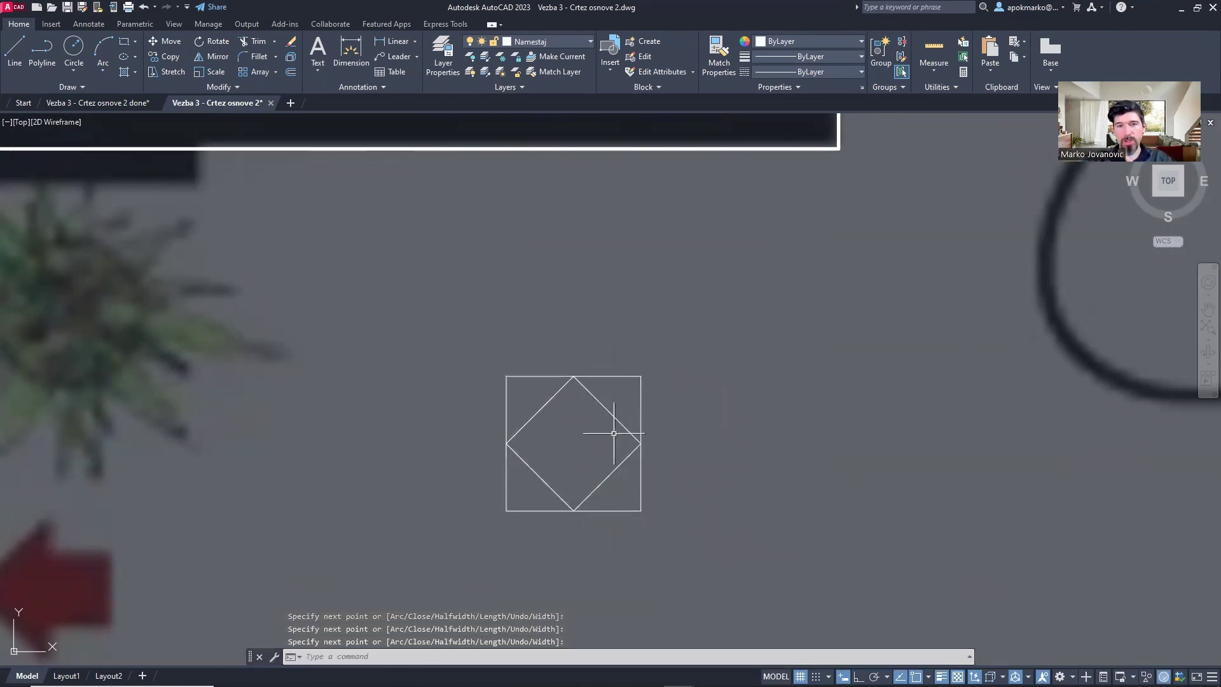
- Copy the square and its diamond horizontally to the right as a spare tile
scroll(541, 343, down, 2)
click(495, 336)
click(636, 482)
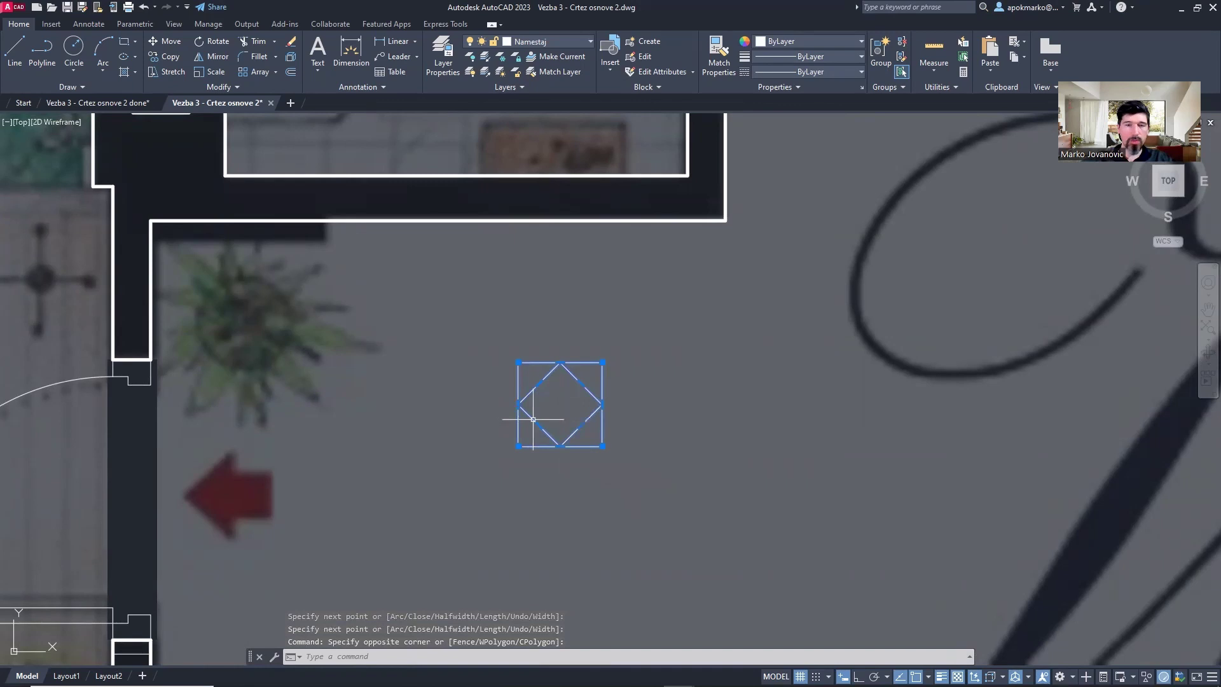
scroll(541, 418, down, 2)
key(Escape)
click(509, 360)
click(621, 452)
text(copy)
key(Return)
click(562, 465)
key(F8)
click(680, 465)
key(Return)
- Define the original square and diamond as a named block with its base point at the lower-left corner
click(512, 355)
click(600, 456)
text(block)
key(Return)
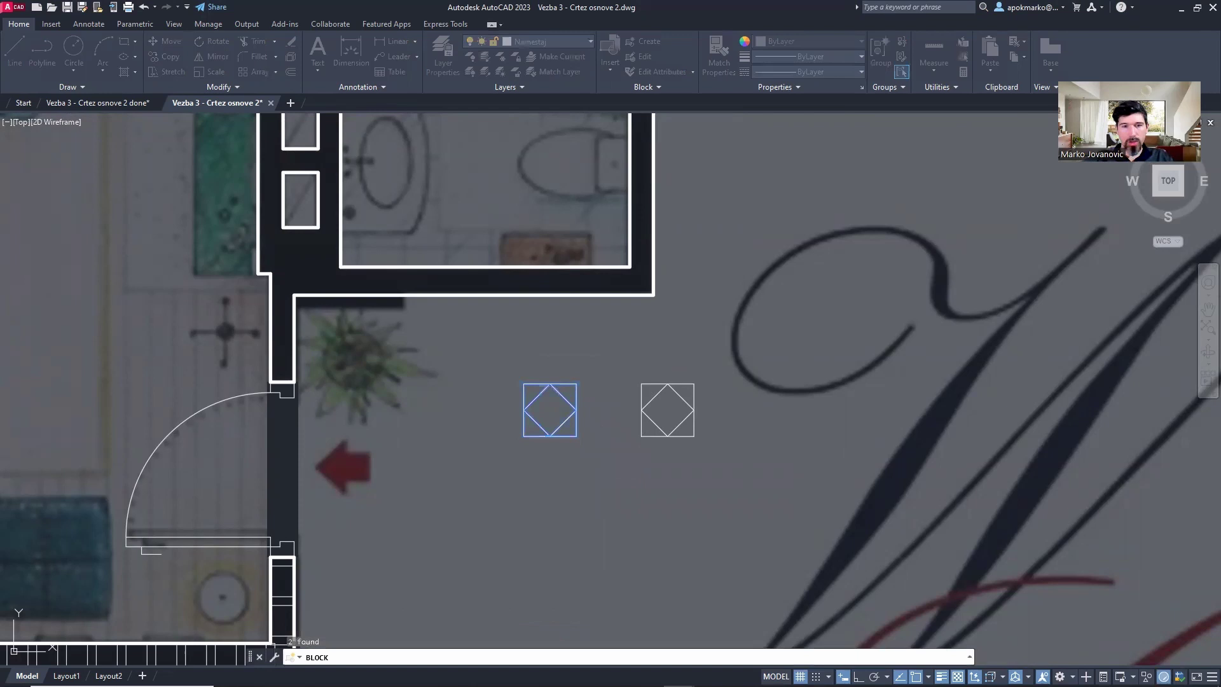
click(454, 303)
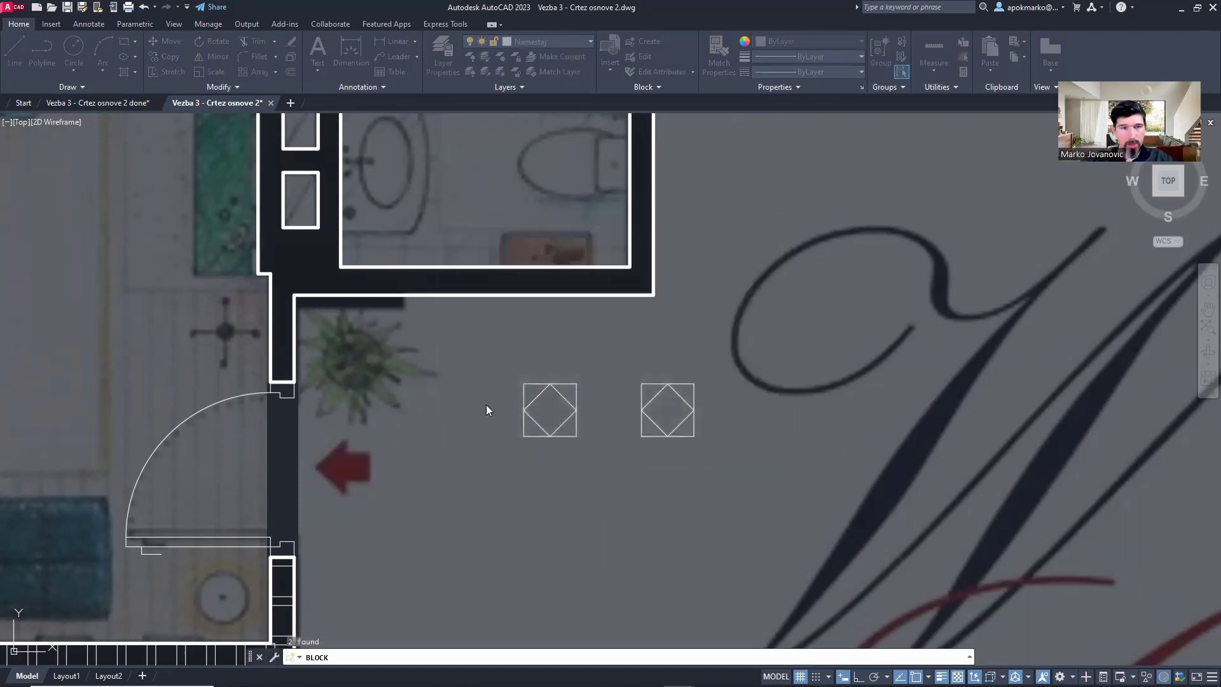
click(525, 392)
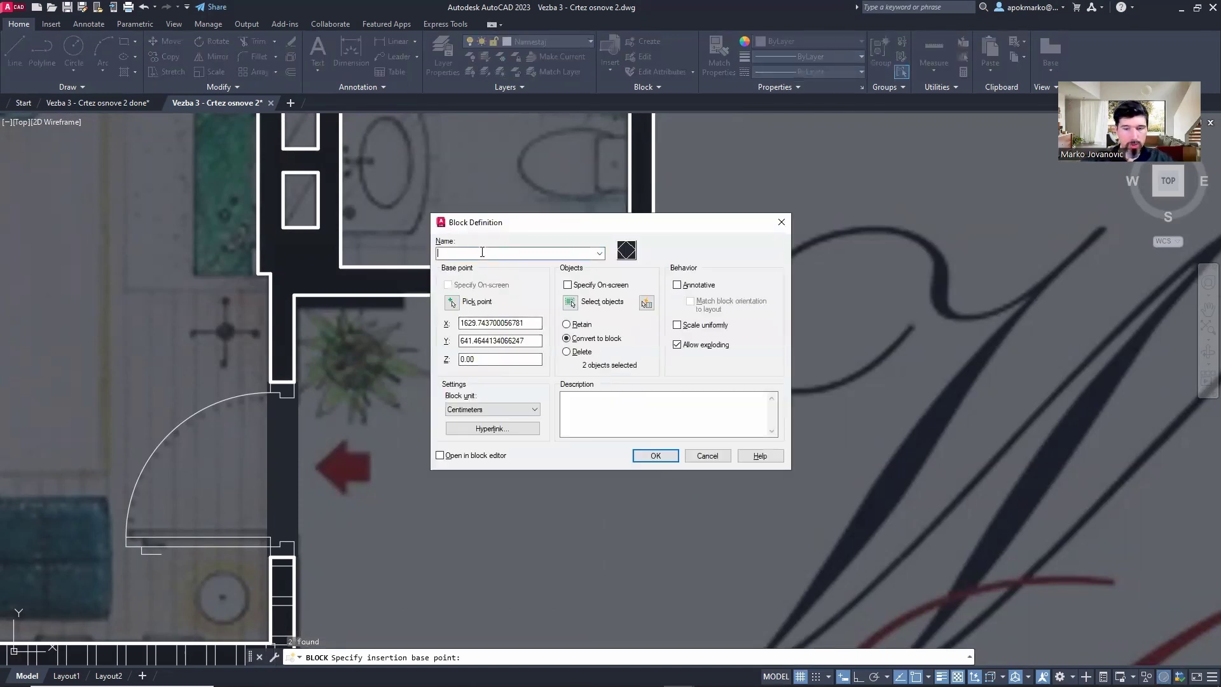
click(645, 457)
middle_drag(545, 379, 581, 438)
- Try to create a rectangular array from the new tile block
click(581, 440)
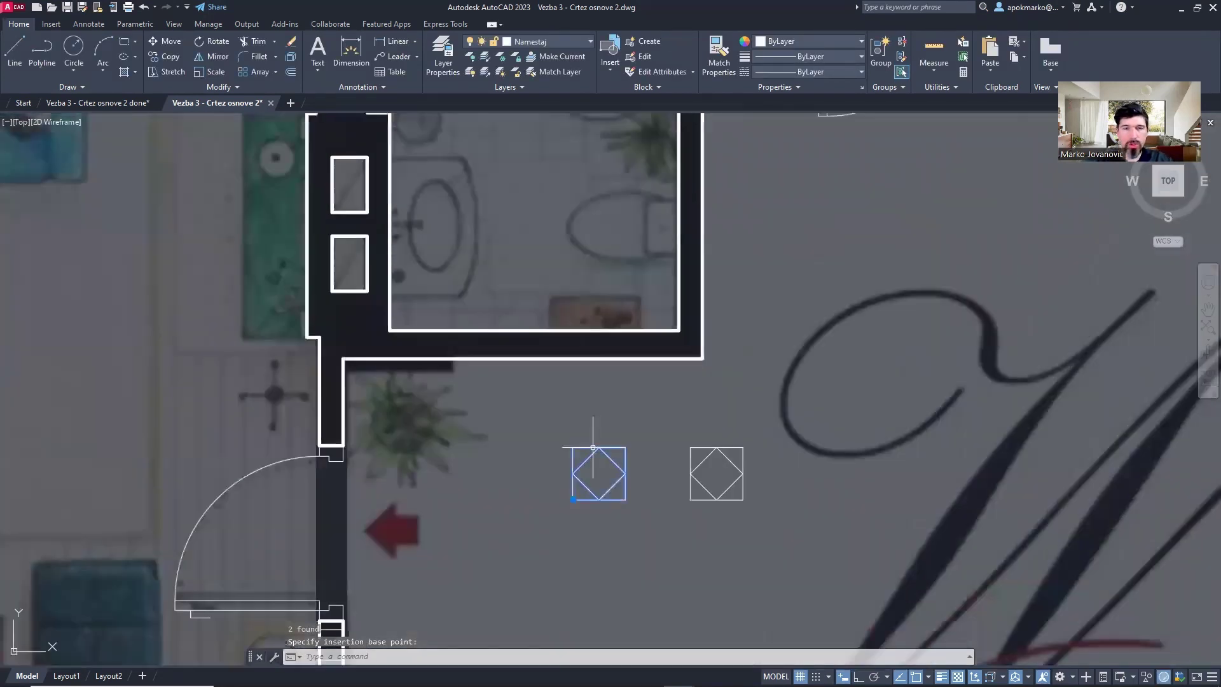
middle_drag(559, 341, 538, 432)
scroll(518, 327, down, 2)
middle_drag(518, 327, 527, 355)
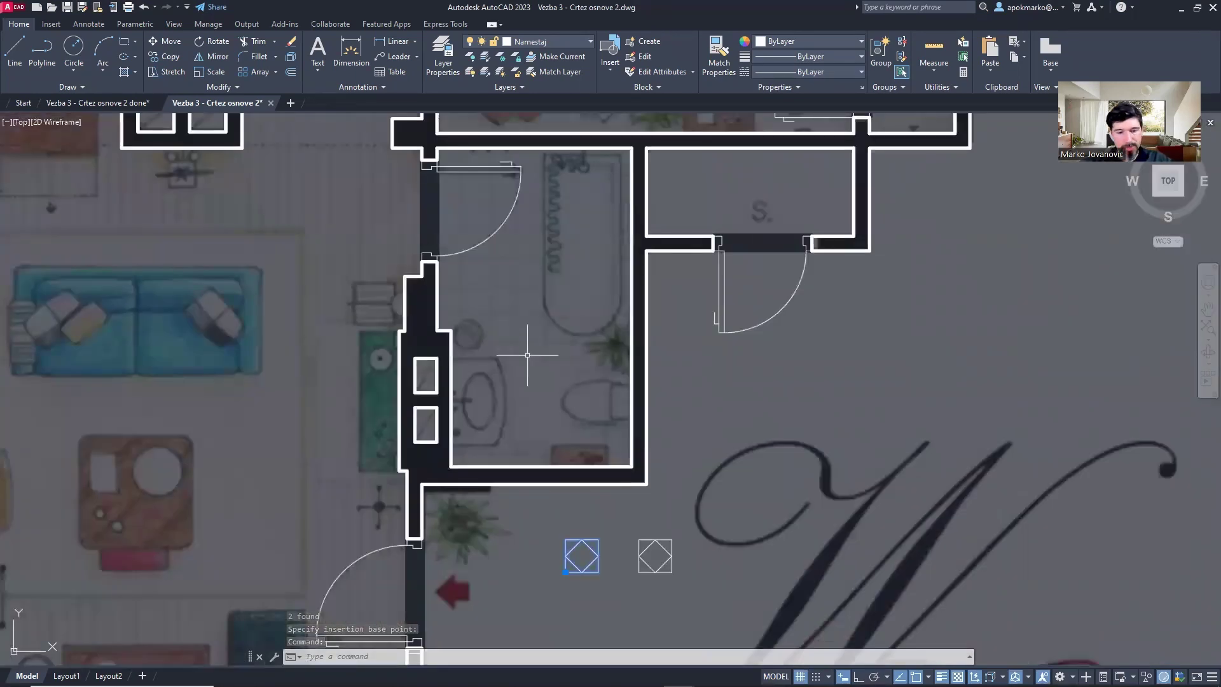
text(ar)
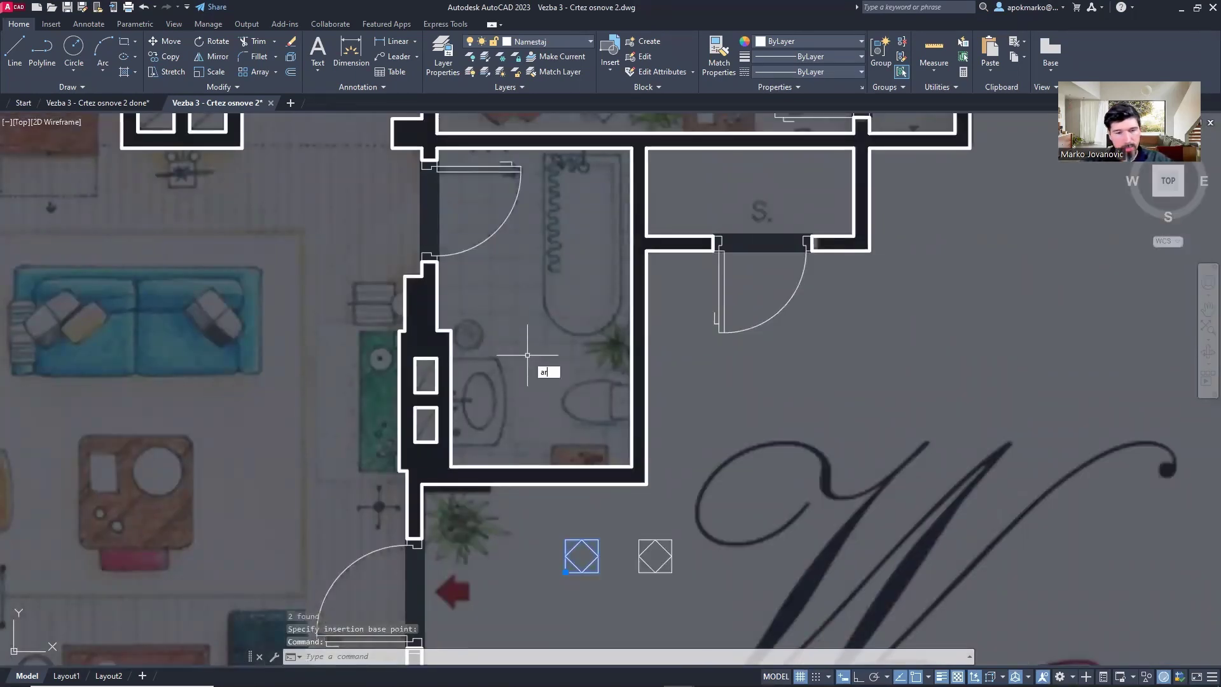
key(Return)
click(586, 392)
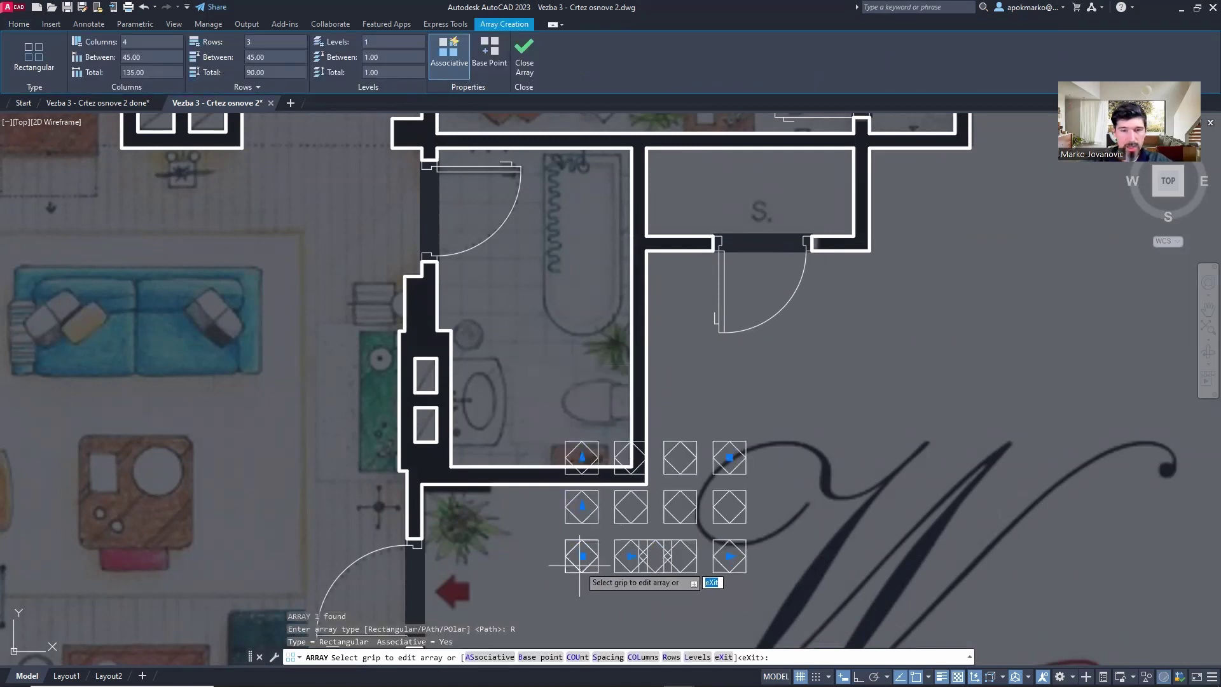
- Try setting the tile array's base point at the bathroom's upper-left inner corner and at the tile's lower-left corner, and discard the array
click(544, 657)
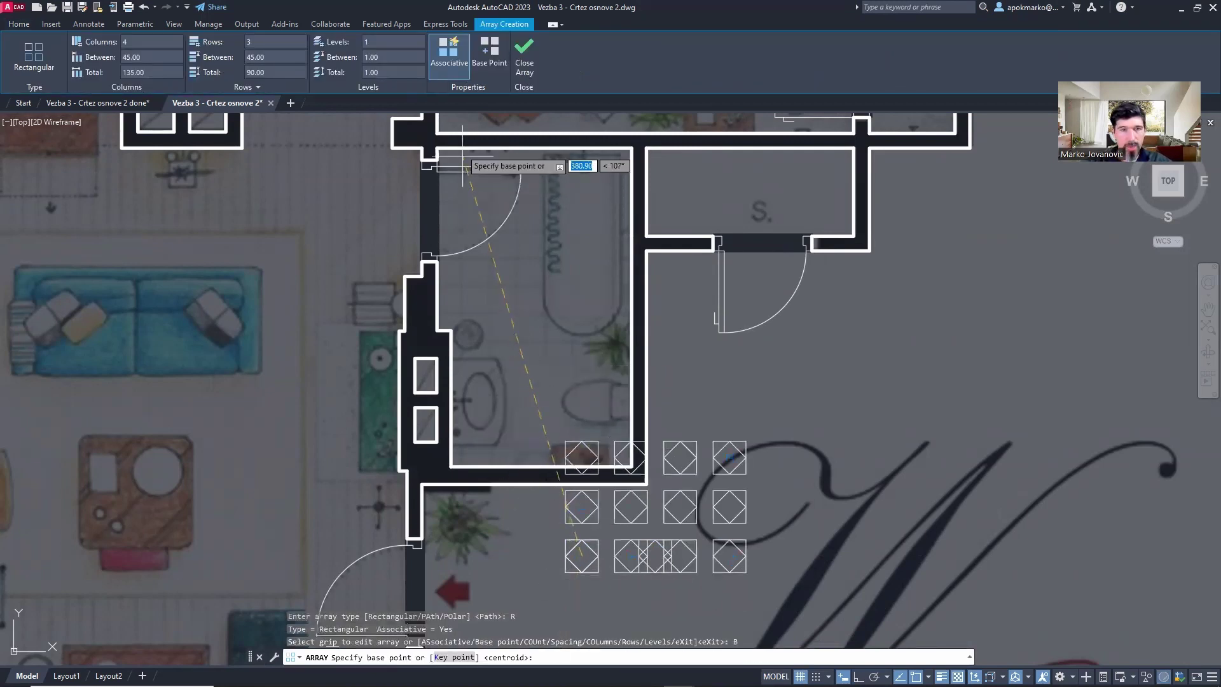
click(437, 148)
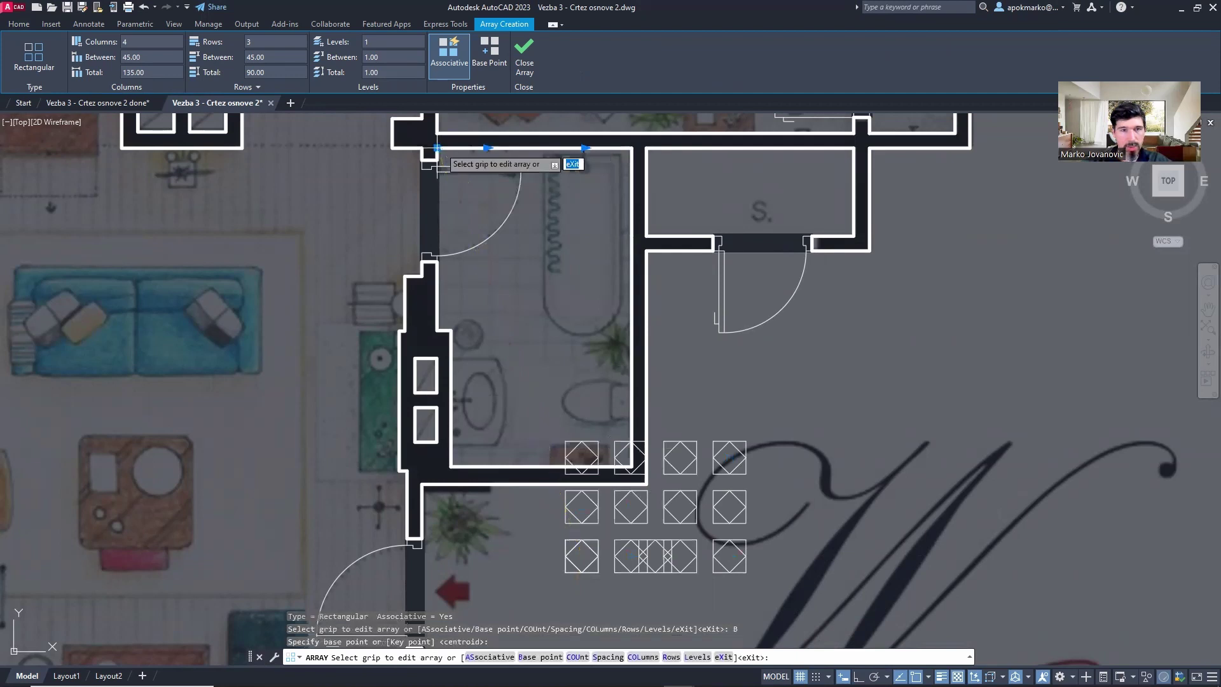
click(486, 148)
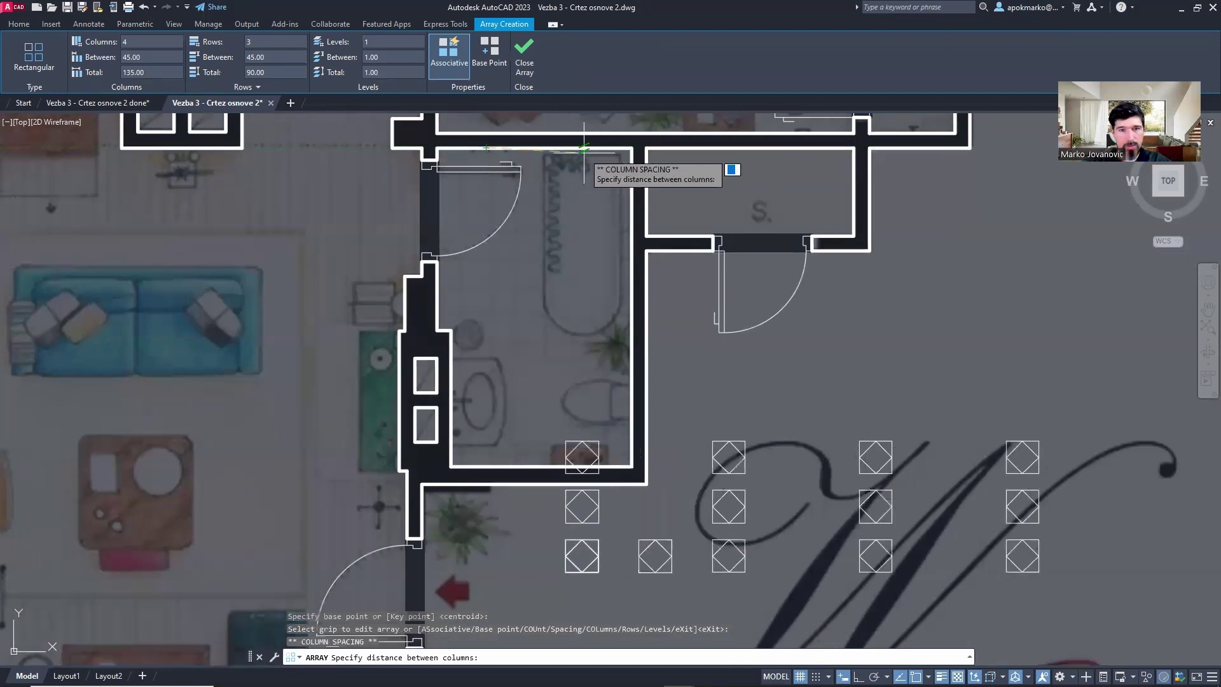
key(Escape)
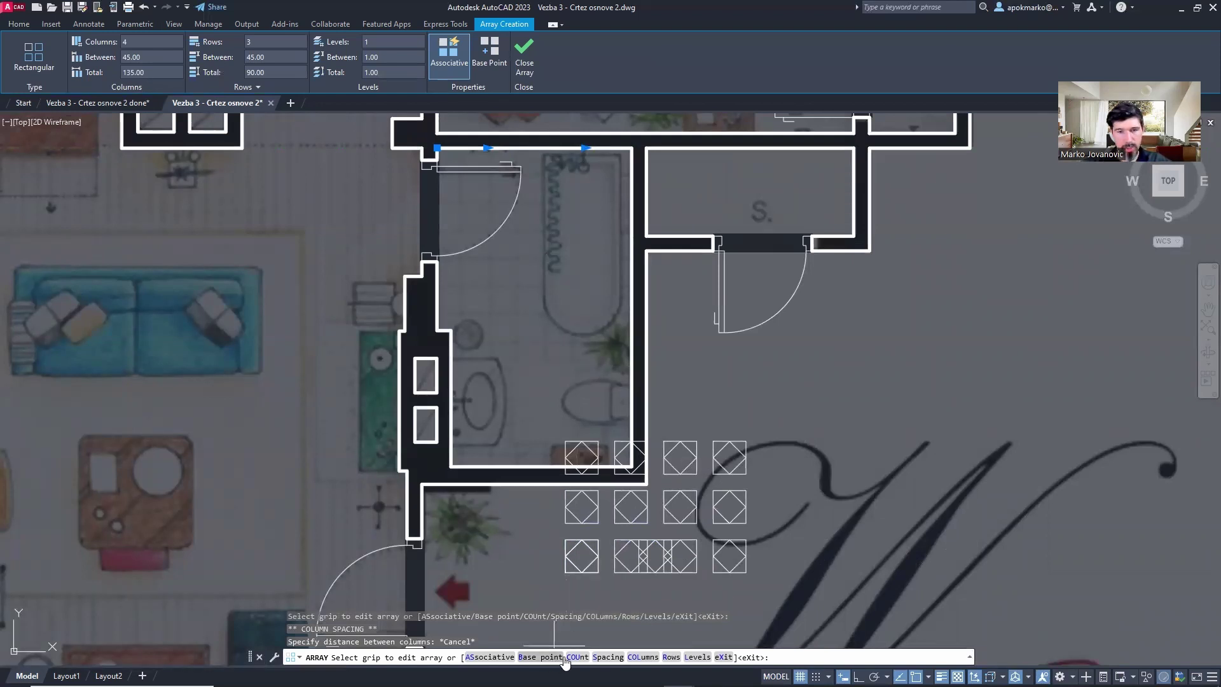
click(541, 657)
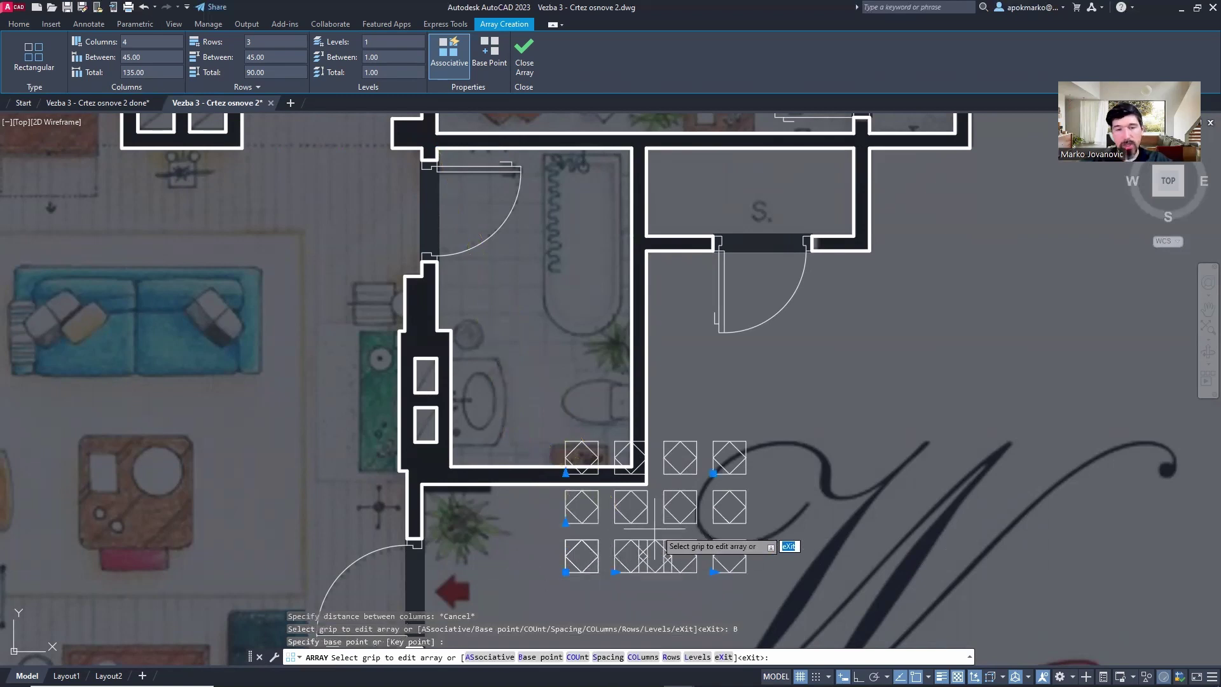
click(598, 540)
key(Escape)
key(Escape)
key(ctrl+z)
- Move the tile block by its upper-left corner to the bathroom's upper-left inner corner
click(599, 554)
key(Return)
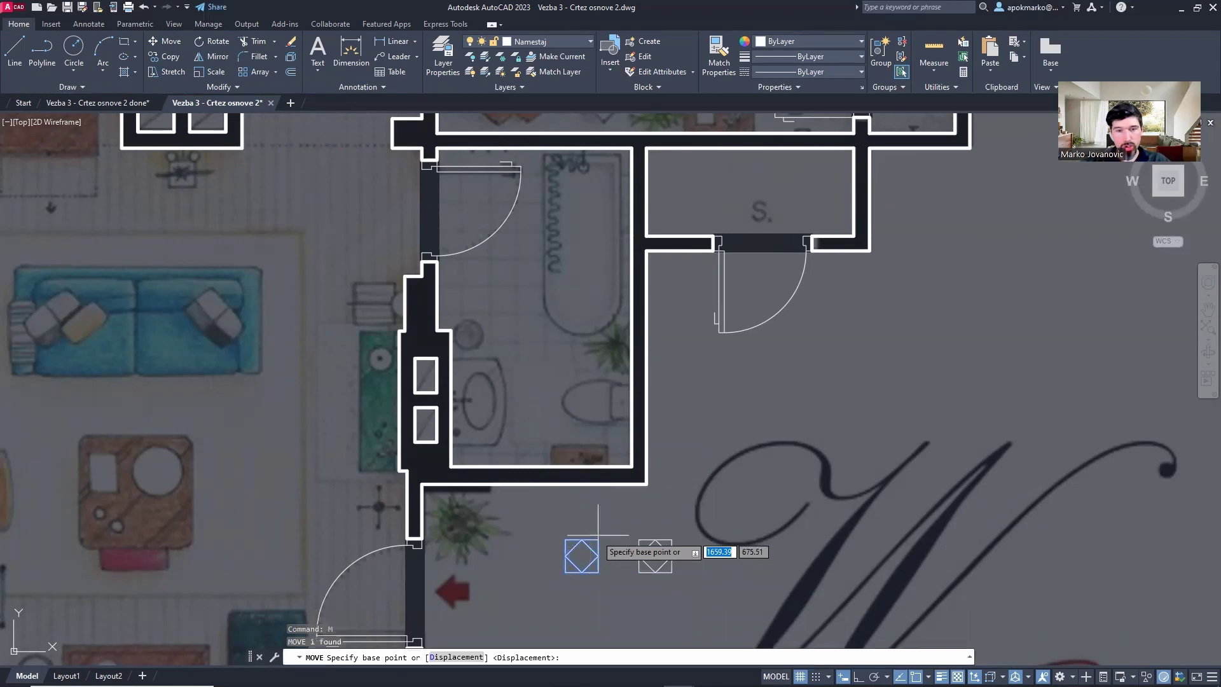
click(565, 539)
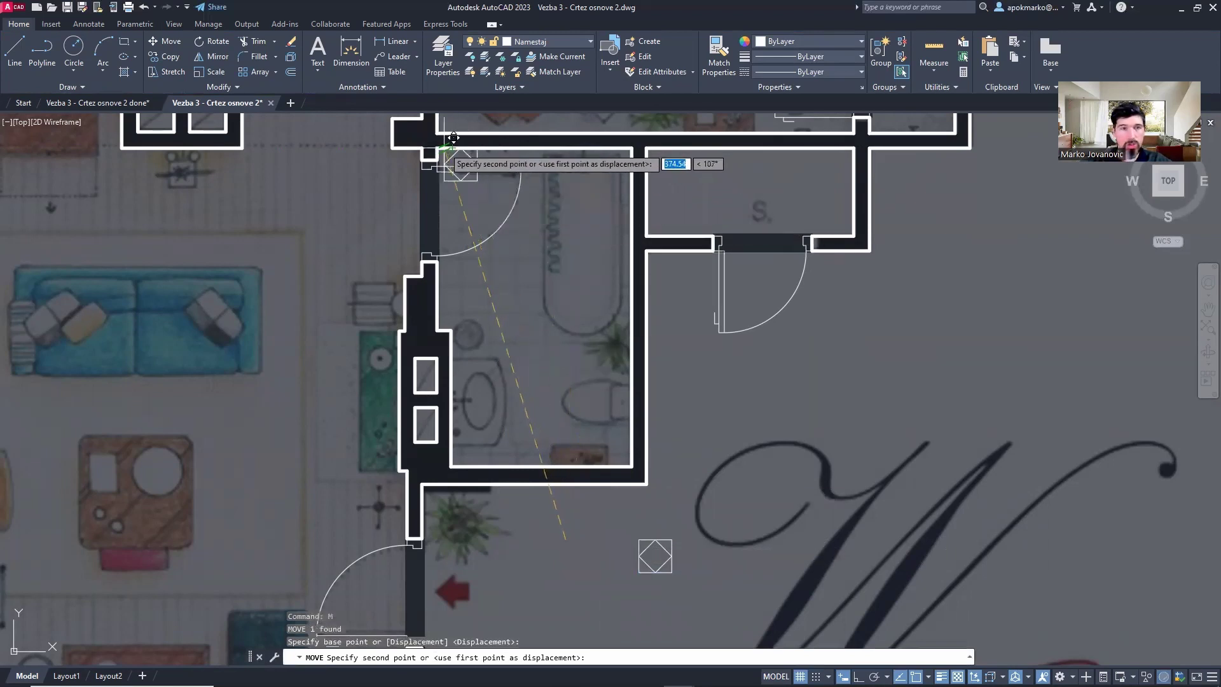
click(437, 151)
- Place the tile block at the bathroom's upper-left inner corner and begin a rectangular array of it
click(463, 181)
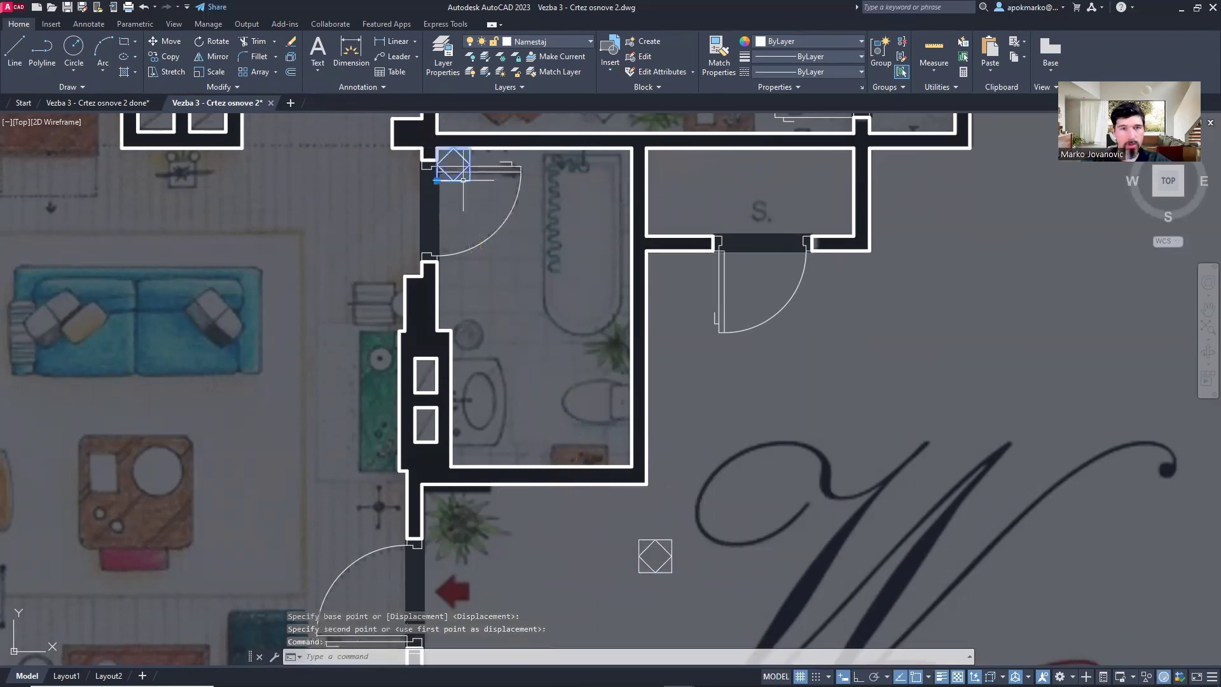
key(Return)
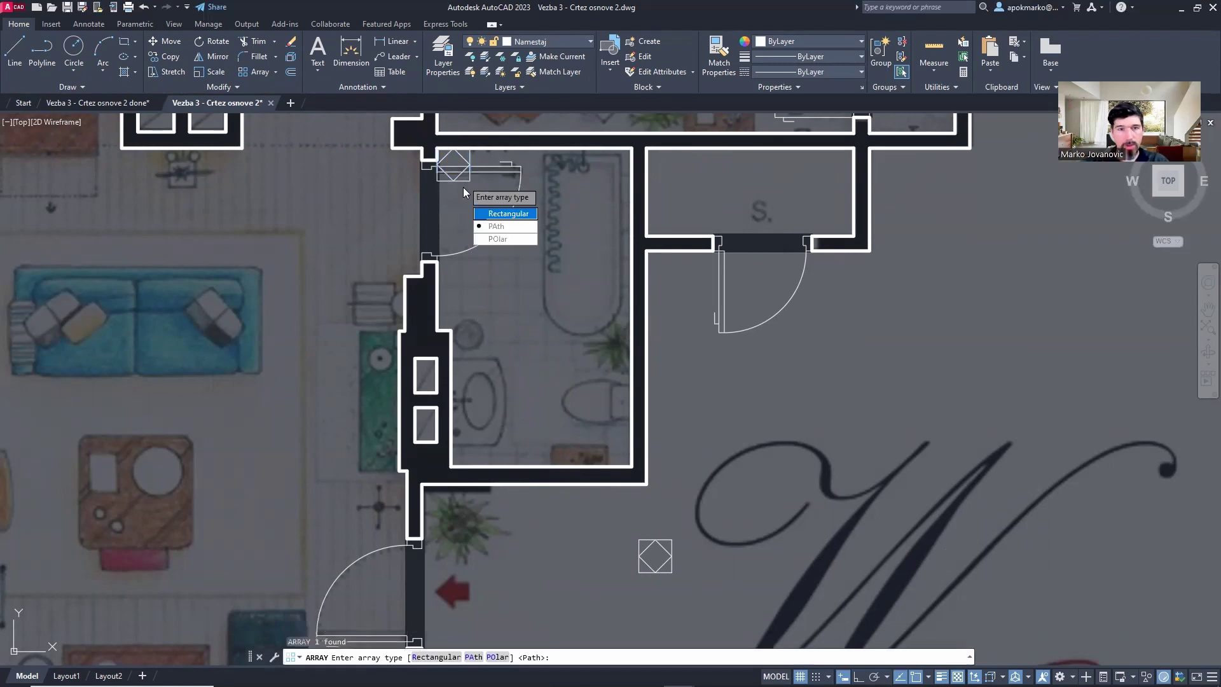
click(511, 220)
middle_drag(485, 201, 499, 307)
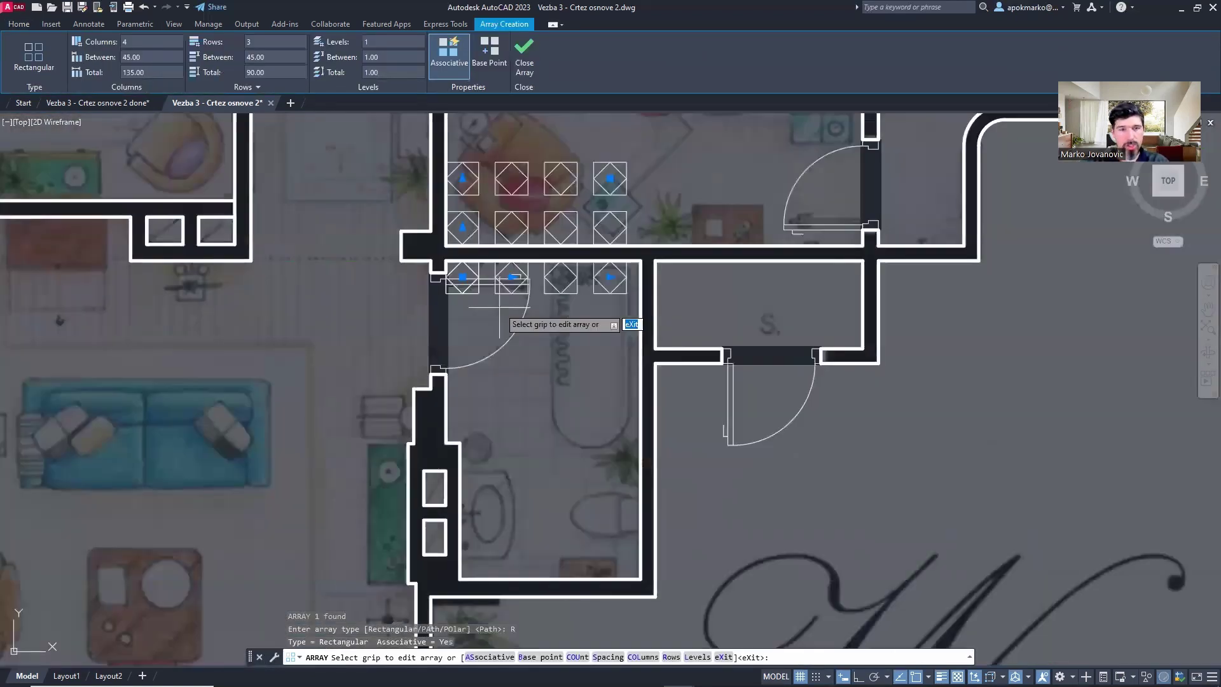
- Mark the X and Y axis directions and the array's column and row directions with red arrows on a screen capture
key(super+shift+s)
mouse_move(14, 51)
mouse_down()
mouse_move(294, 318)
mouse_move(898, 669)
mouse_move(952, 658)
mouse_up()
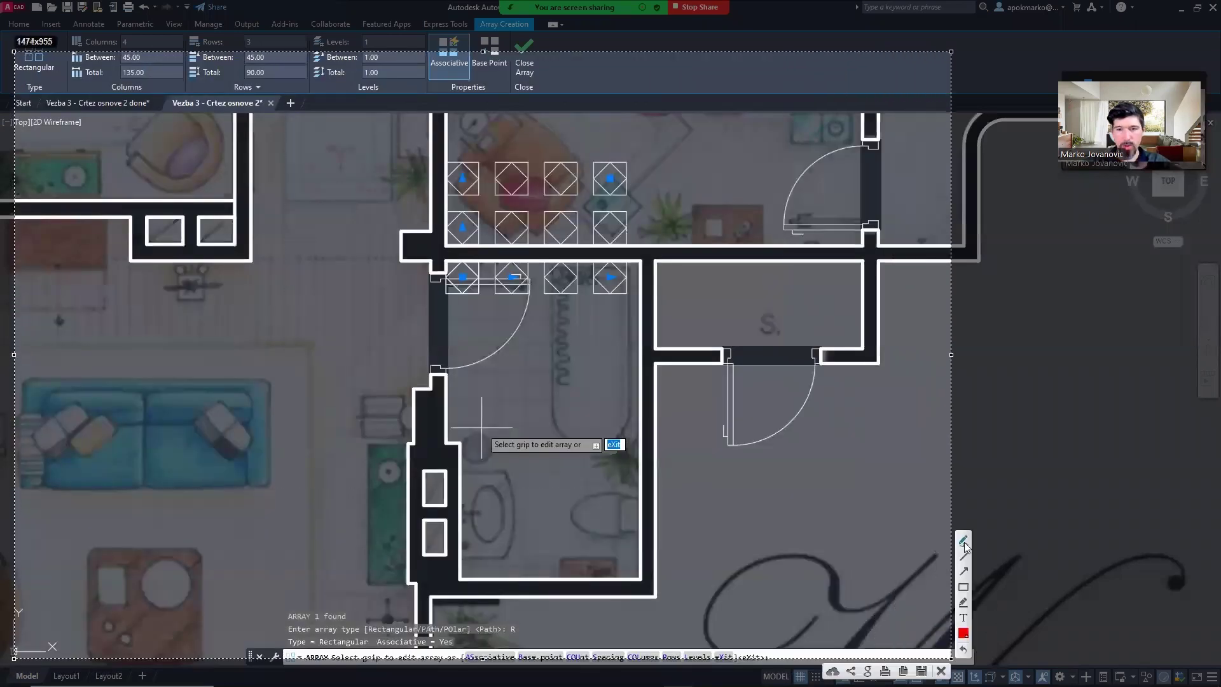
mouse_move(89, 640)
mouse_down()
mouse_move(126, 628)
mouse_move(136, 657)
mouse_up()
mouse_move(61, 604)
mouse_down()
mouse_move(60, 501)
mouse_move(90, 514)
mouse_up()
mouse_move(457, 306)
mouse_down()
mouse_move(648, 313)
mouse_move(585, 333)
mouse_up()
mouse_move(431, 259)
mouse_down()
mouse_move(420, 135)
mouse_move(421, 146)
mouse_up()
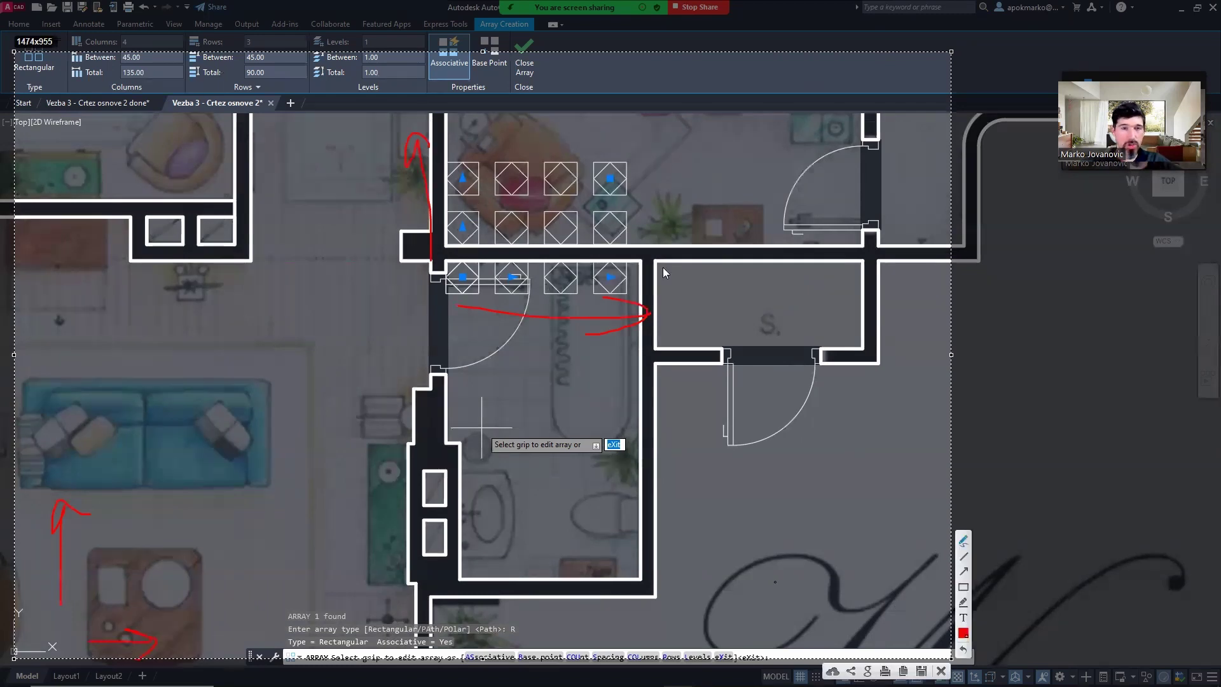
mouse_move(470, 253)
mouse_down()
mouse_move(435, 273)
mouse_move(489, 271)
mouse_up()
mouse_move(467, 551)
mouse_down()
mouse_move(483, 568)
mouse_move(461, 545)
mouse_up()
mouse_move(466, 482)
mouse_down()
mouse_move(468, 446)
mouse_move(449, 444)
mouse_move(450, 414)
mouse_up()
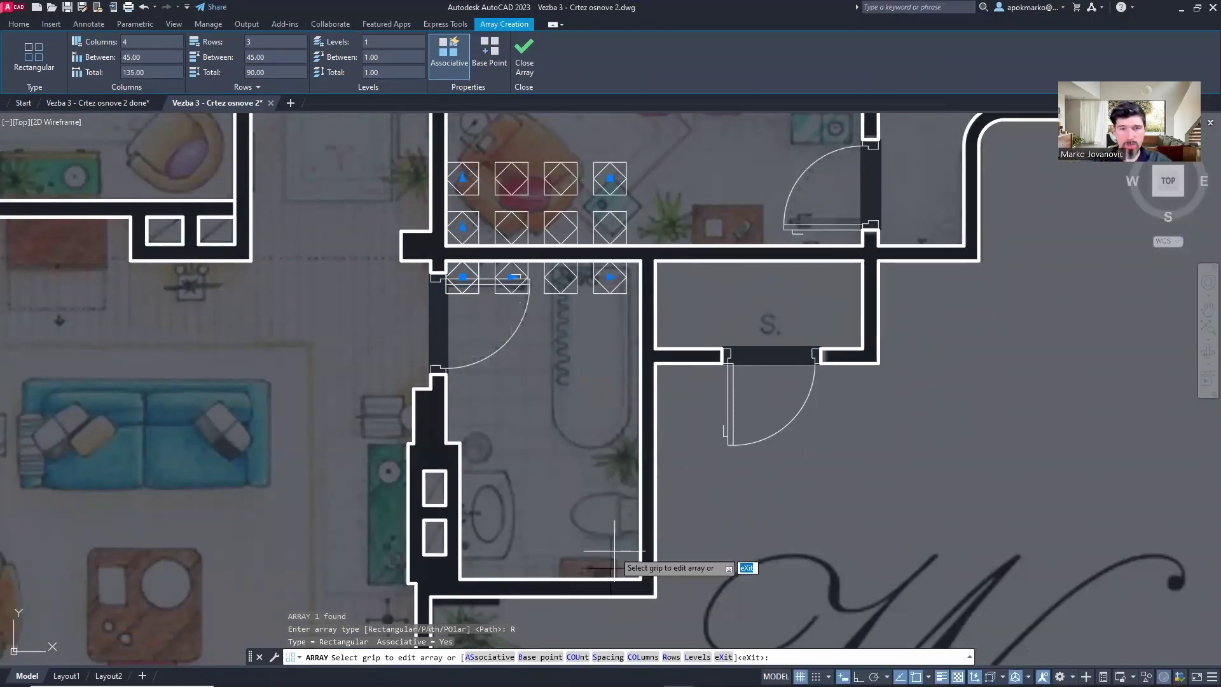
click(512, 277)
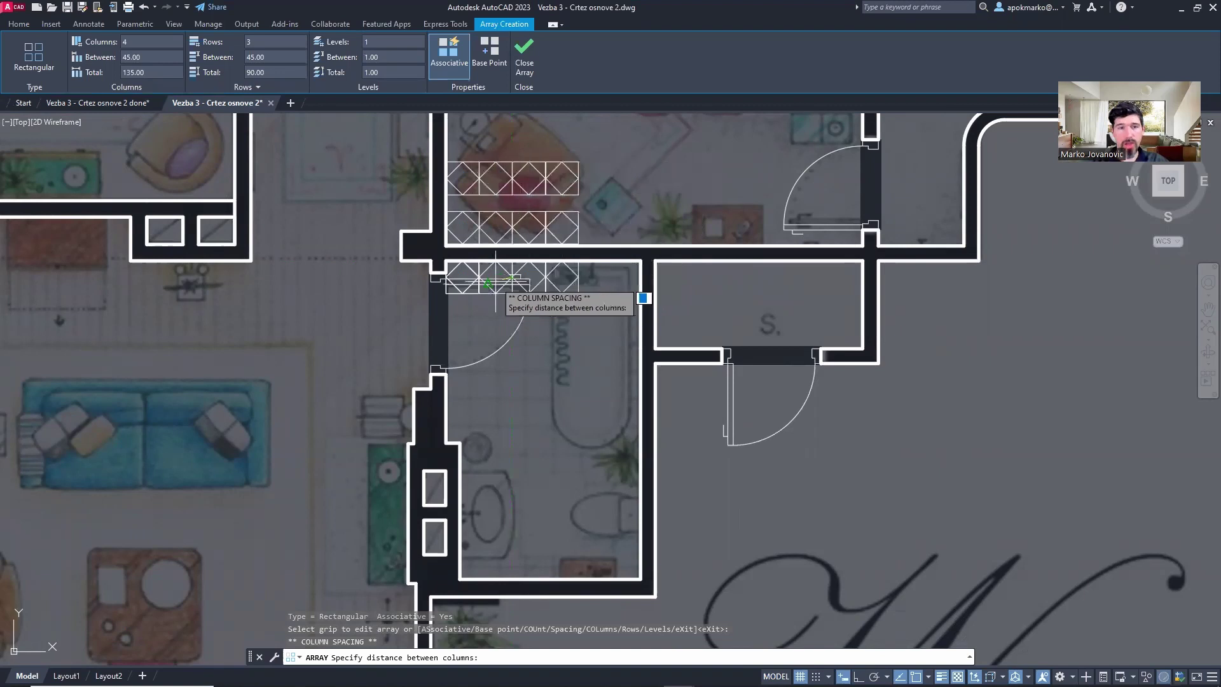
key(Escape)
click(612, 277)
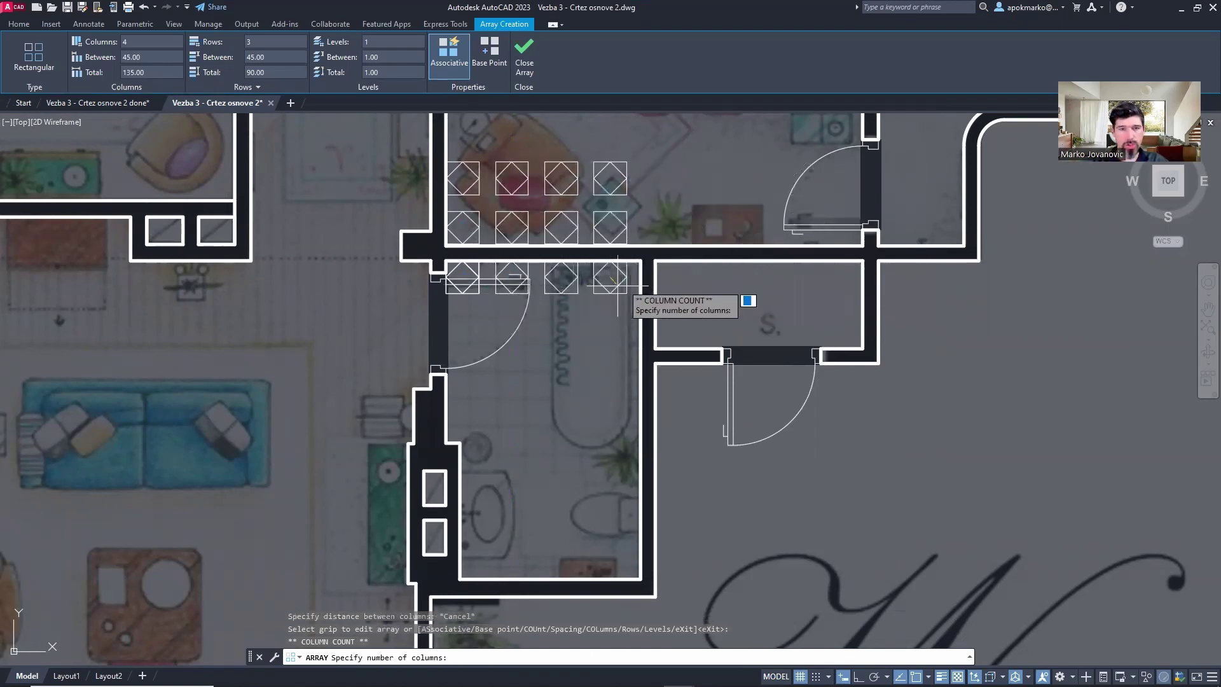
key(Escape)
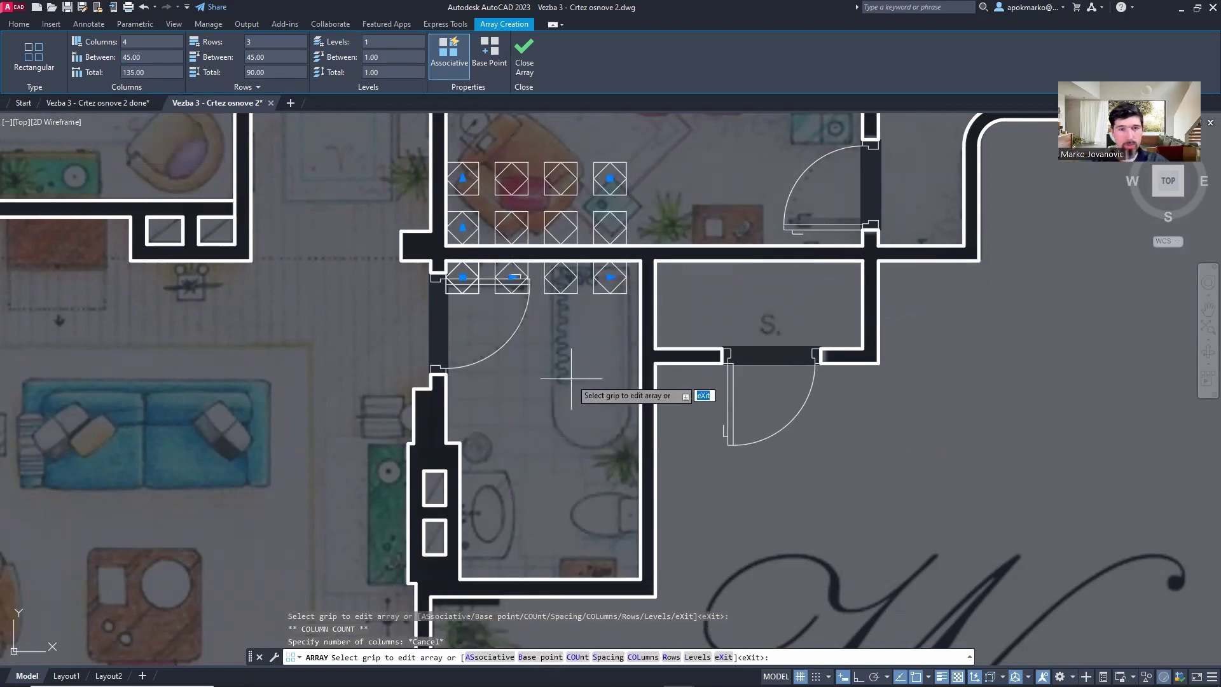
- Set the tile array's spacing to 30 between columns and -30 between rows
click(608, 657)
text(30)
key(Return)
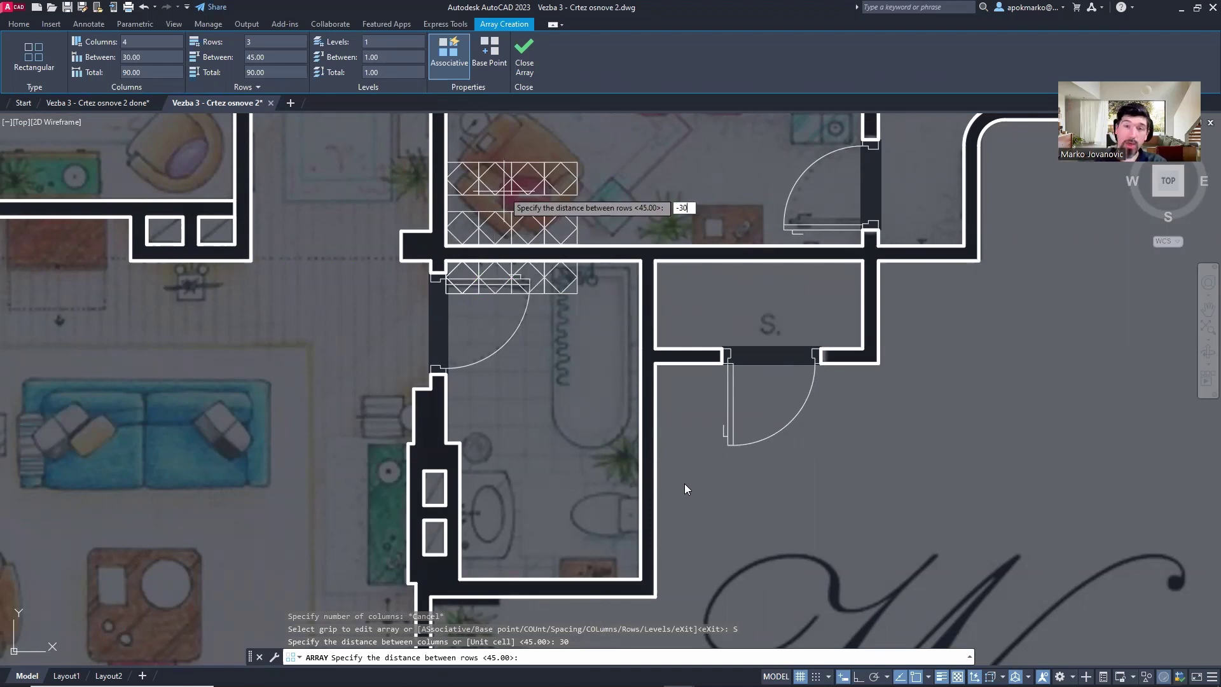
key(Return)
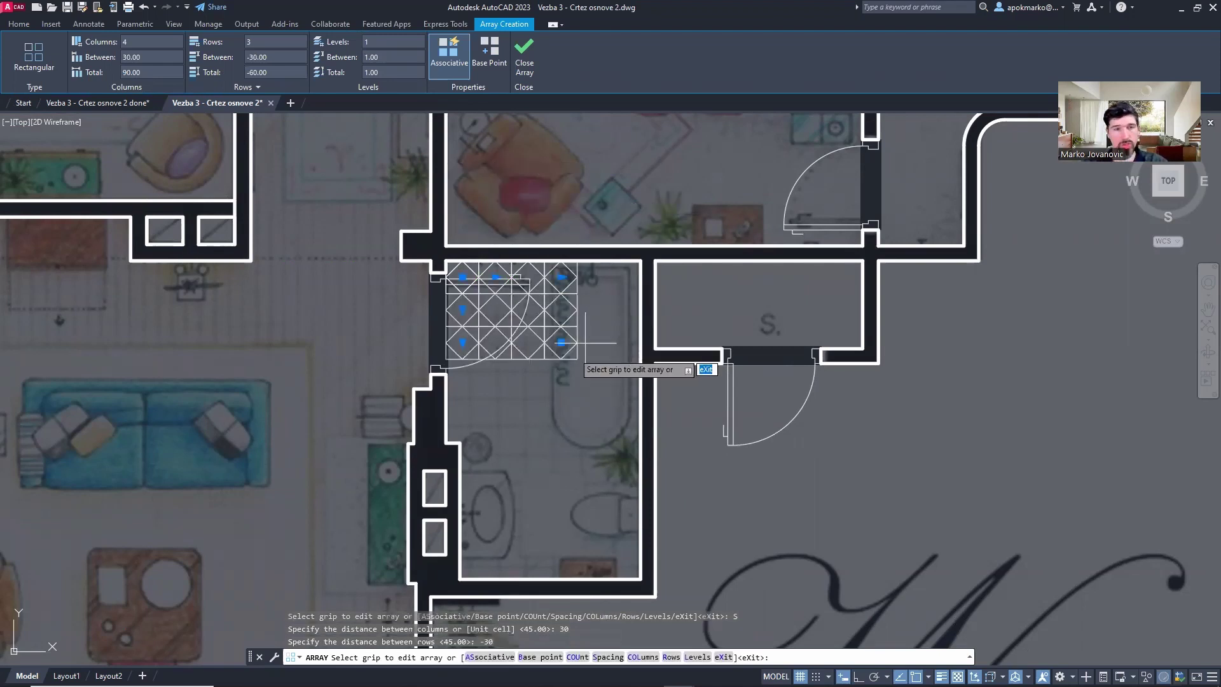
- Extend the tile array to 6 columns so it spans the bathroom's width
middle_drag(518, 416, 516, 393)
scroll(519, 384, up, 2)
click(575, 189)
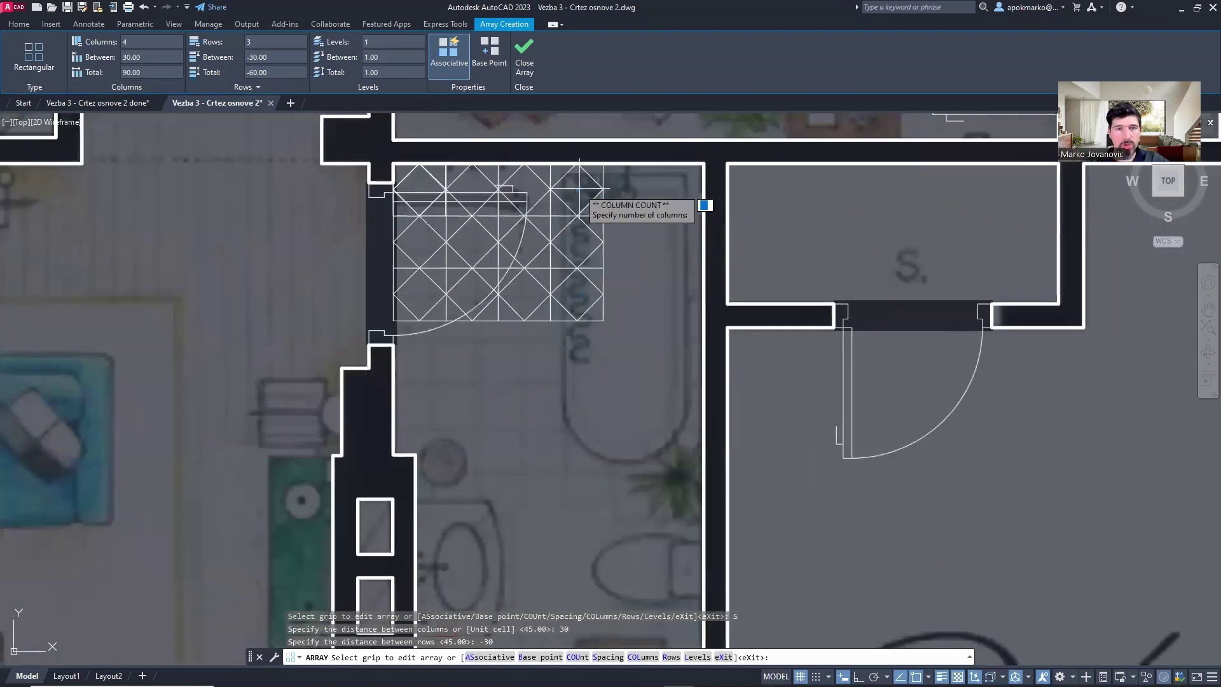
click(715, 192)
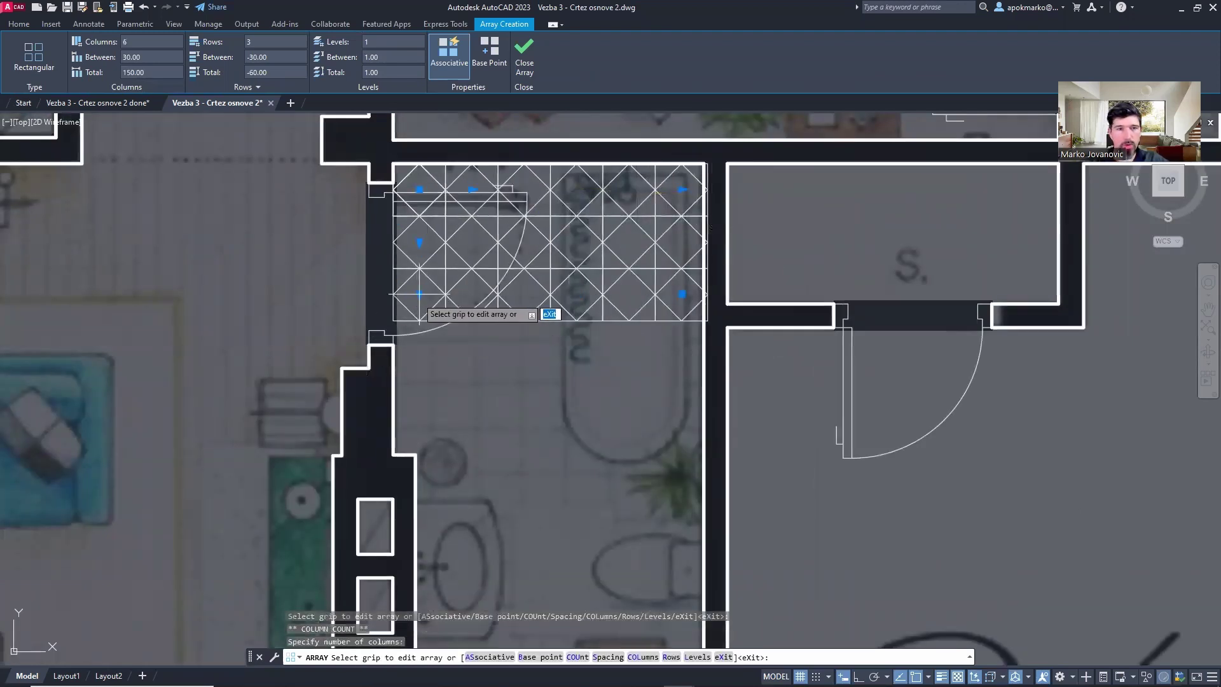
- Extend the tile array down to 10 rows to cover the bathroom's length, and finish the array
middle_drag(420, 557, 493, 378)
scroll(492, 377, down, 2)
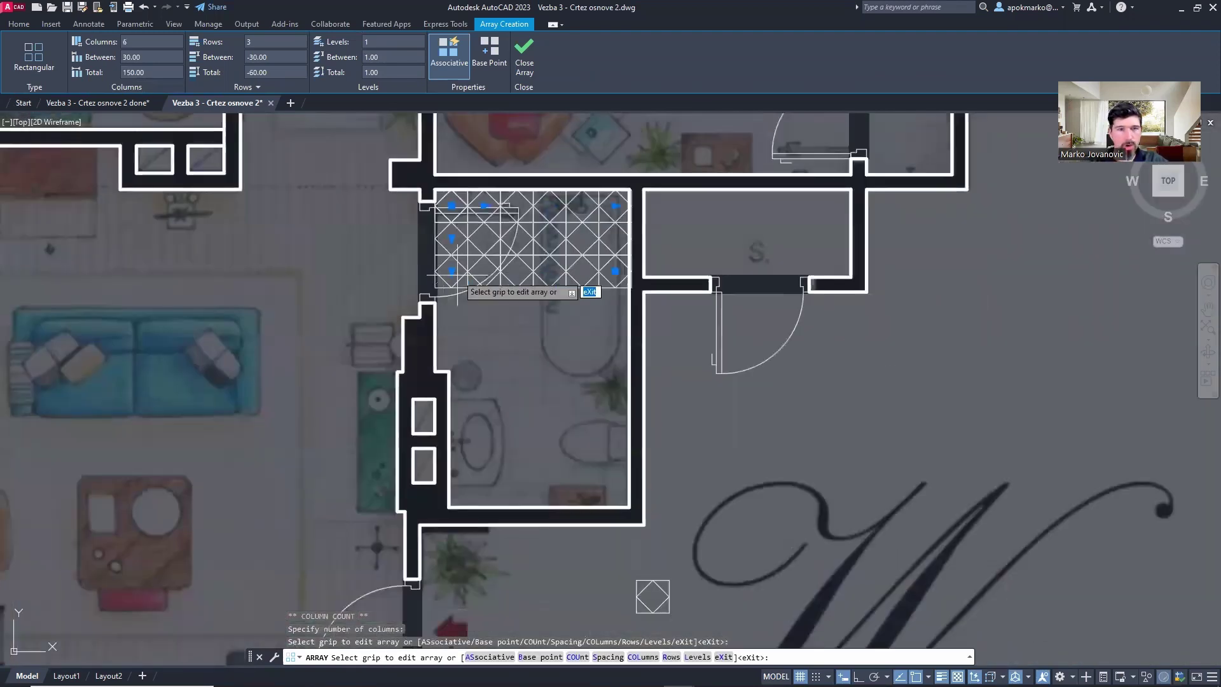
click(451, 270)
click(452, 511)
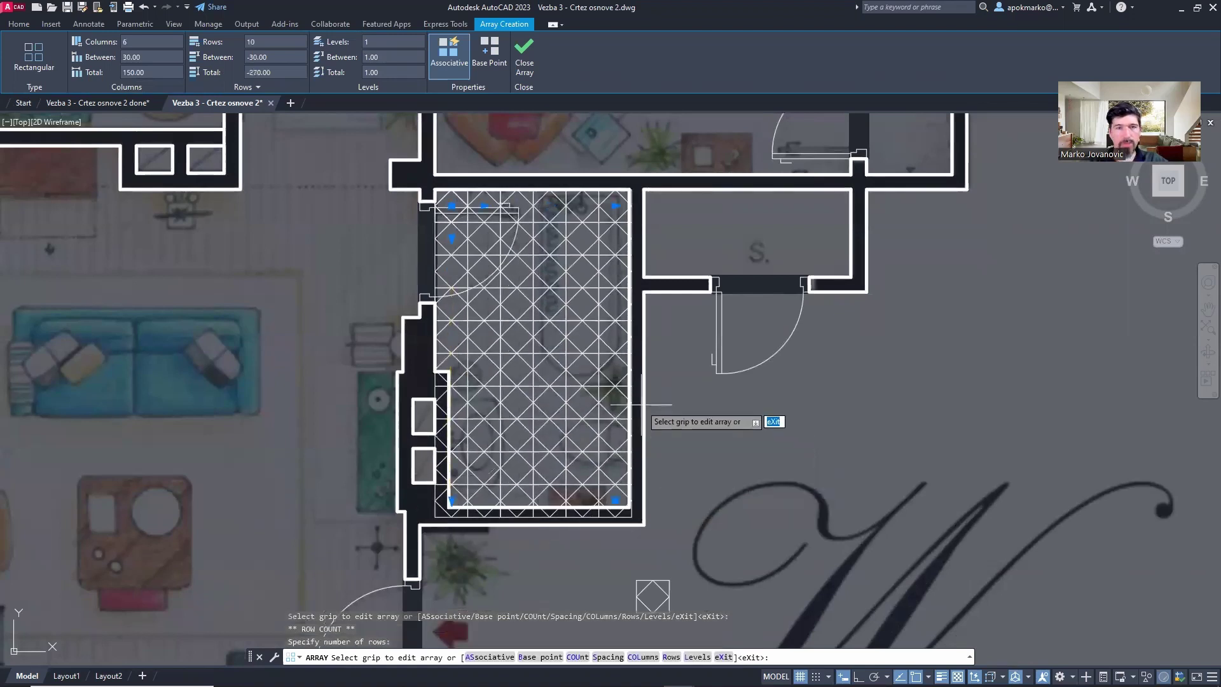
middle_drag(543, 364, 562, 360)
scroll(537, 367, up, 2)
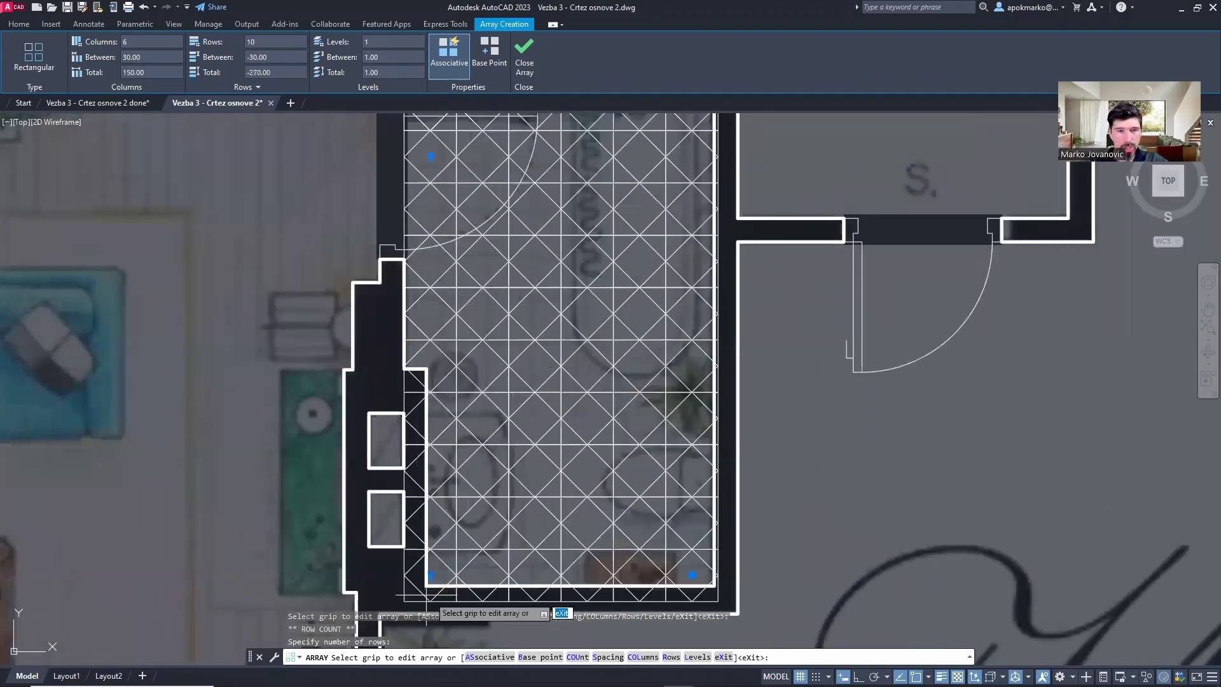
scroll(712, 321, down, 2)
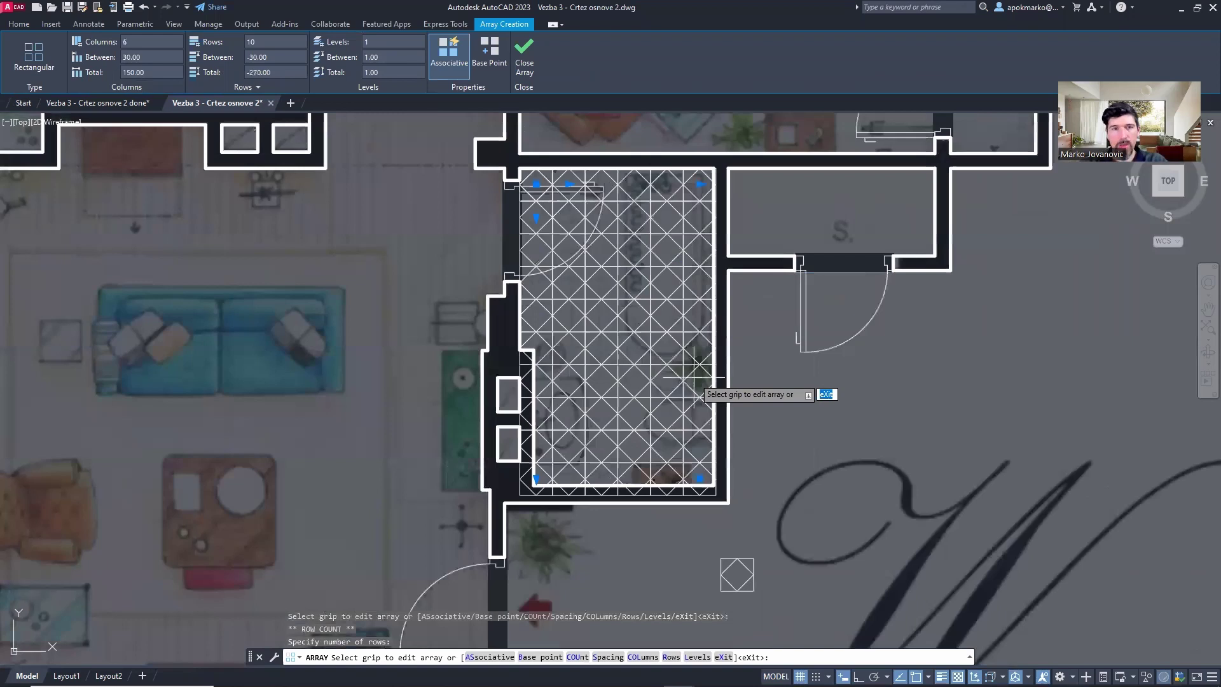
key(Return)
middle_drag(694, 376, 628, 379)
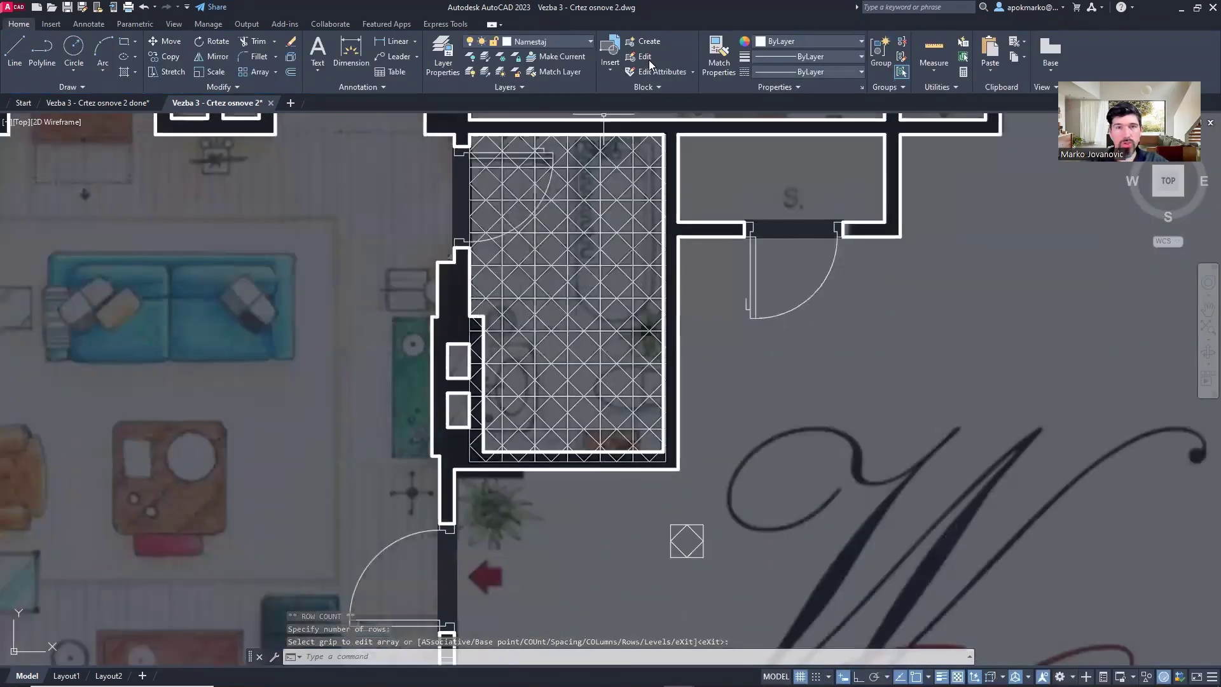
- Insert a single plocica block in the empty area outside the bathroom, below the S. room's door
click(620, 59)
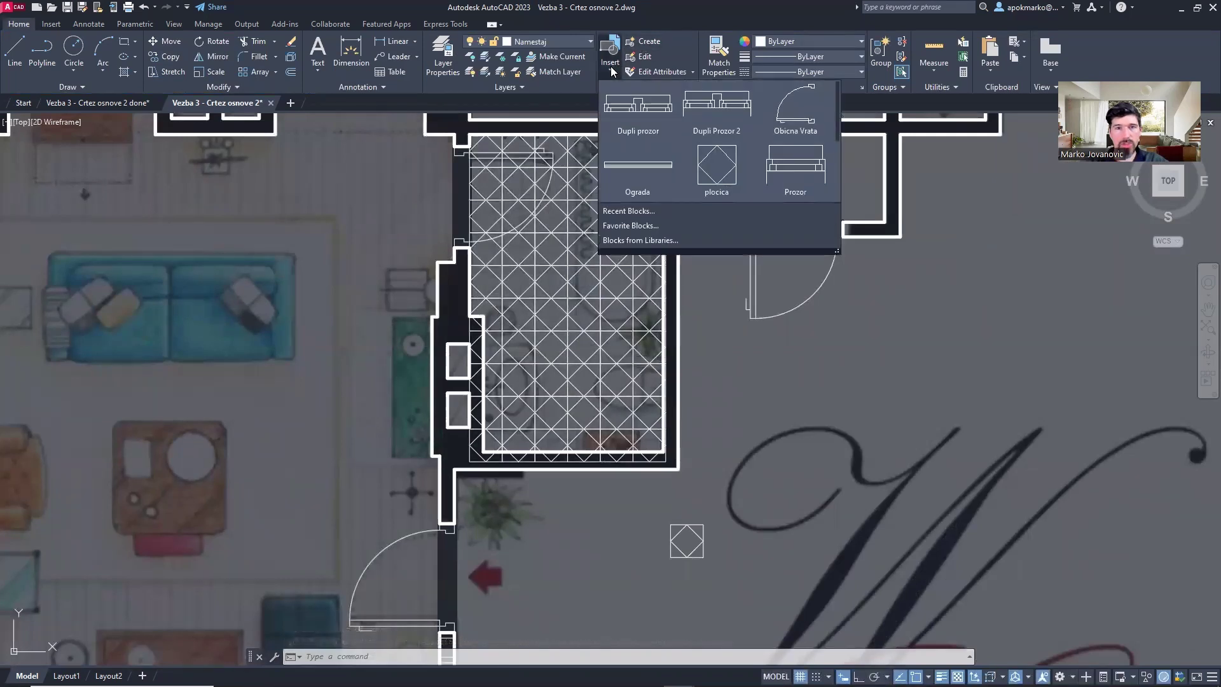
click(716, 172)
click(751, 460)
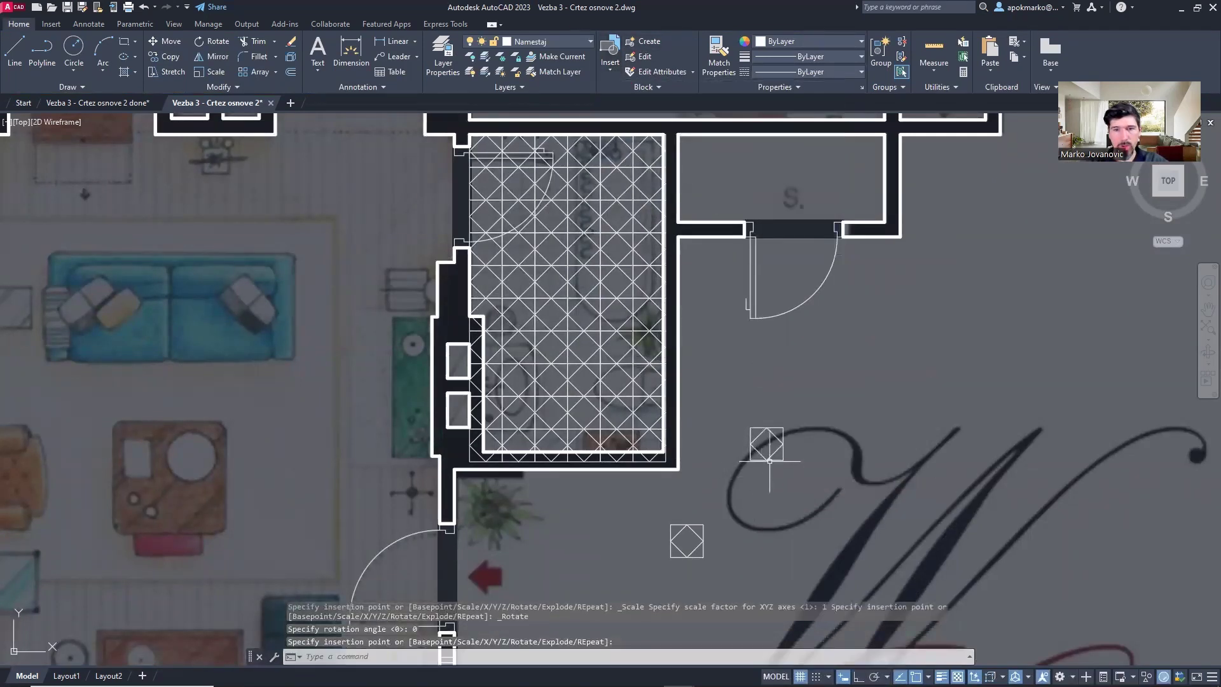
- Edit the plocica block by adding a circle centred in the diamond and touching its sides, and save the block changes
double_click(756, 325)
click(601, 433)
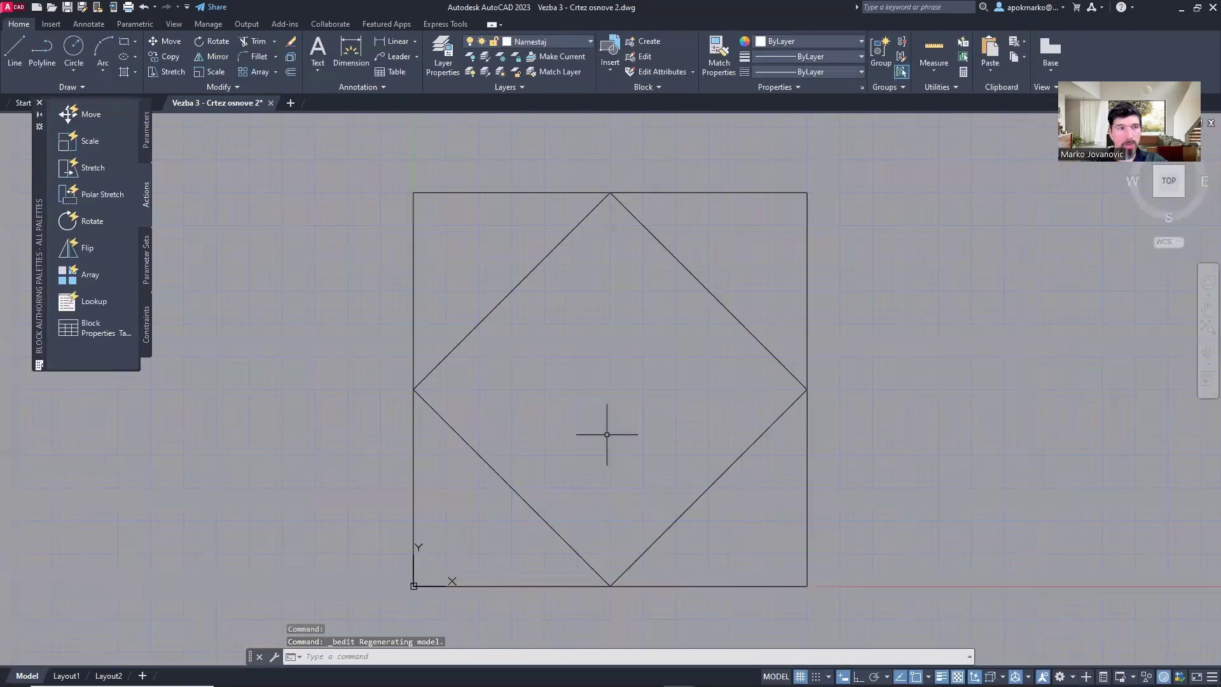
text(c)
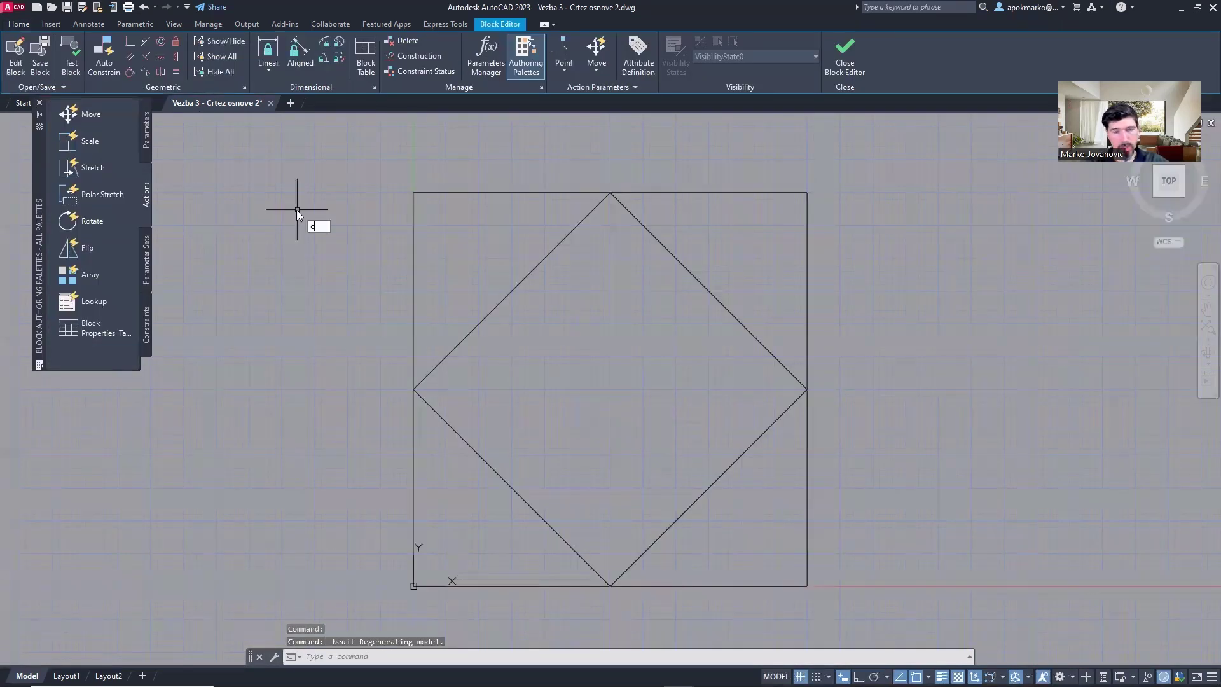
key(Return)
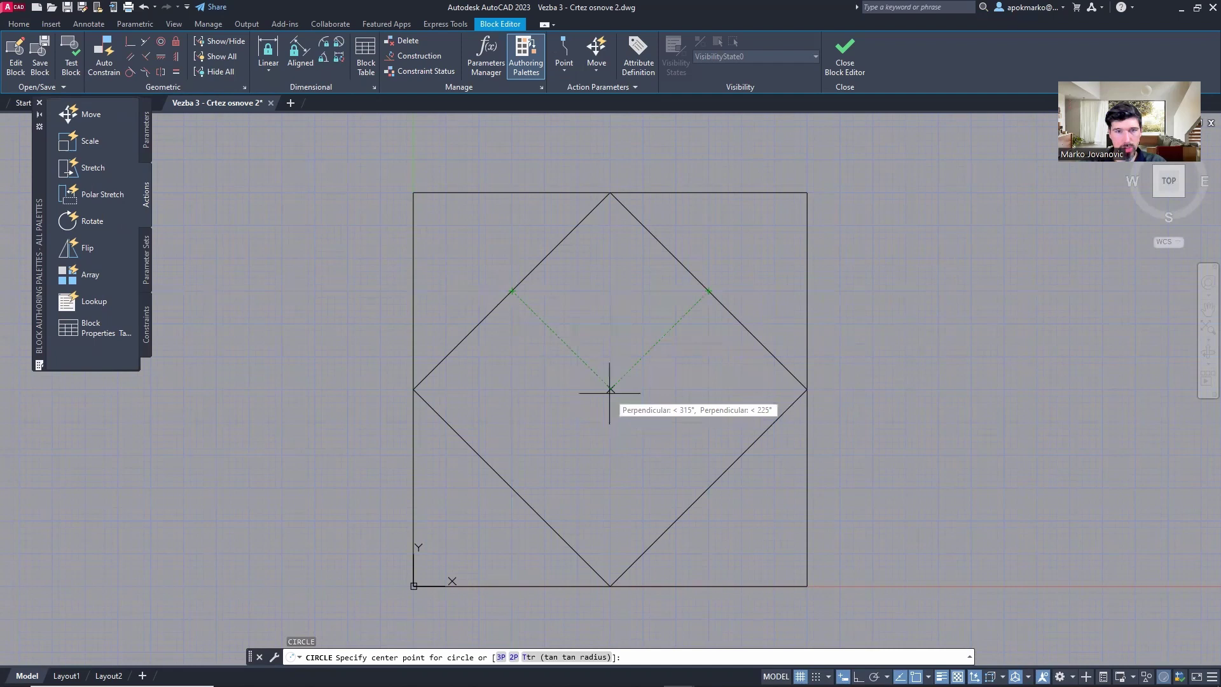
click(610, 389)
click(519, 287)
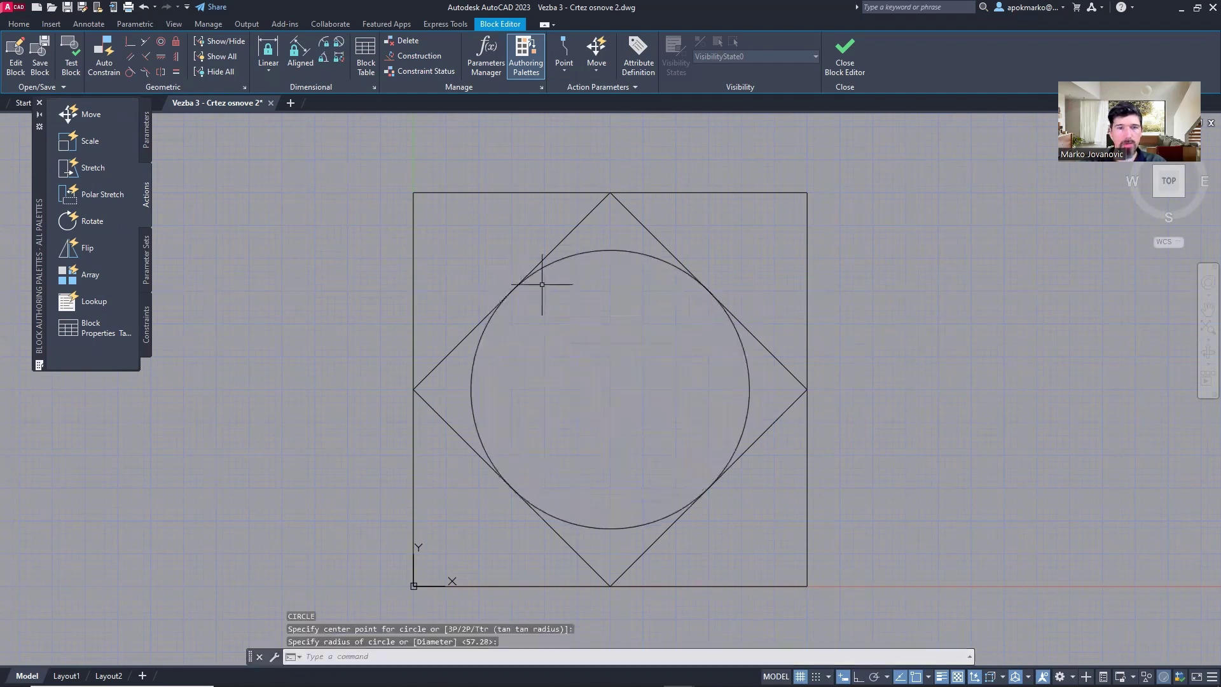
click(845, 54)
click(620, 325)
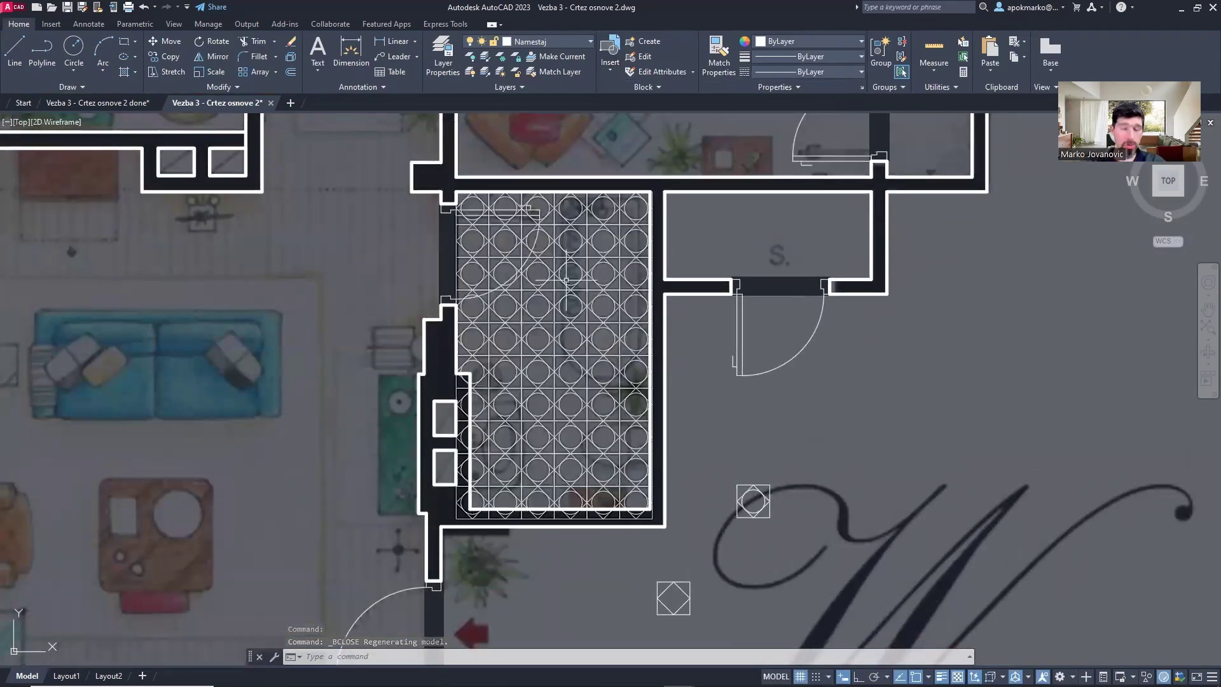
- Explode the bathroom tile array into separate blocks and check that a single tile can be selected
middle_drag(585, 379, 647, 367)
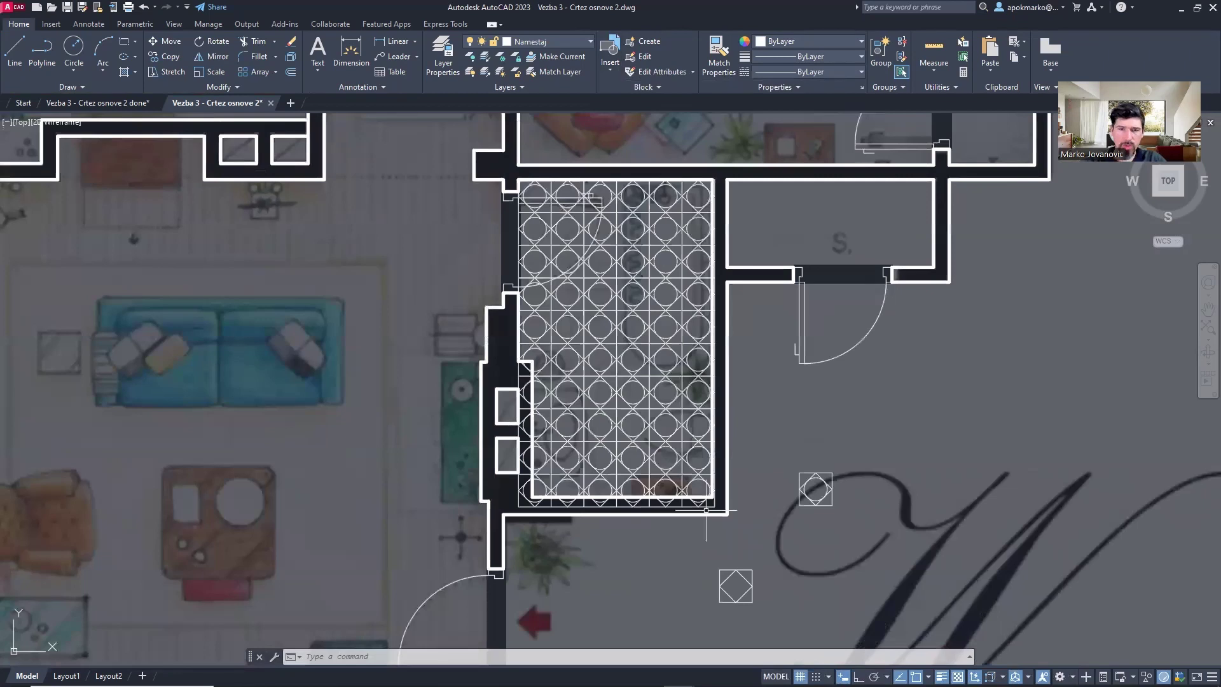
click(577, 393)
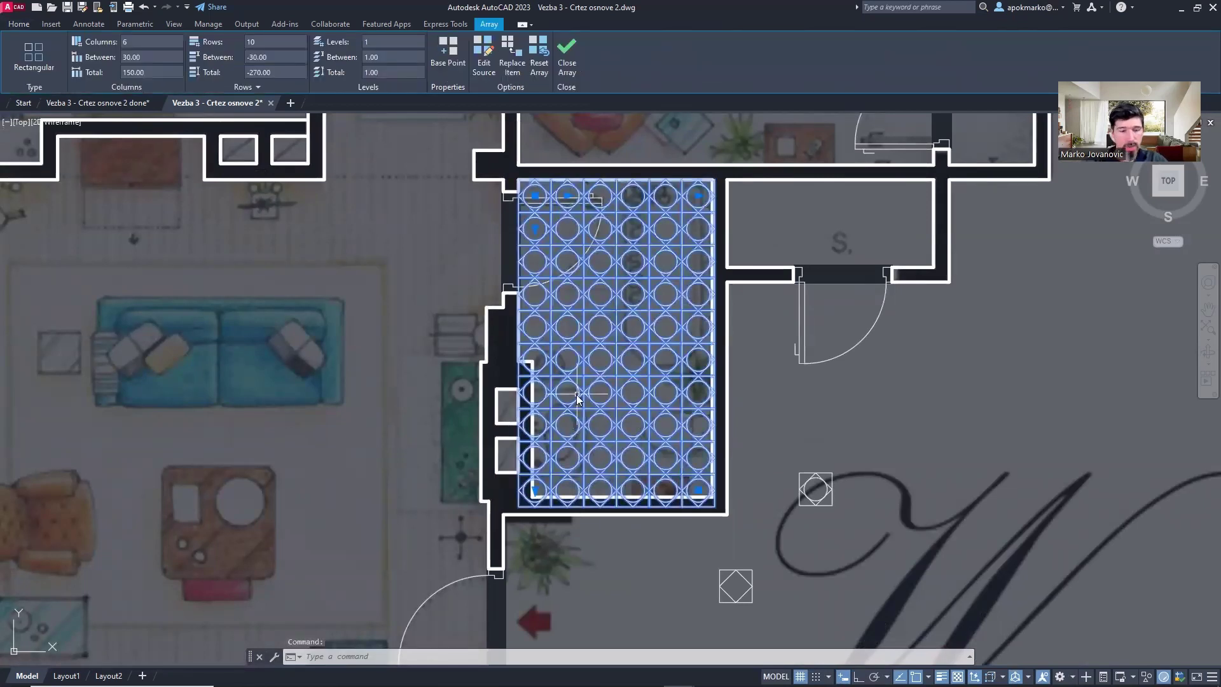
key(Return)
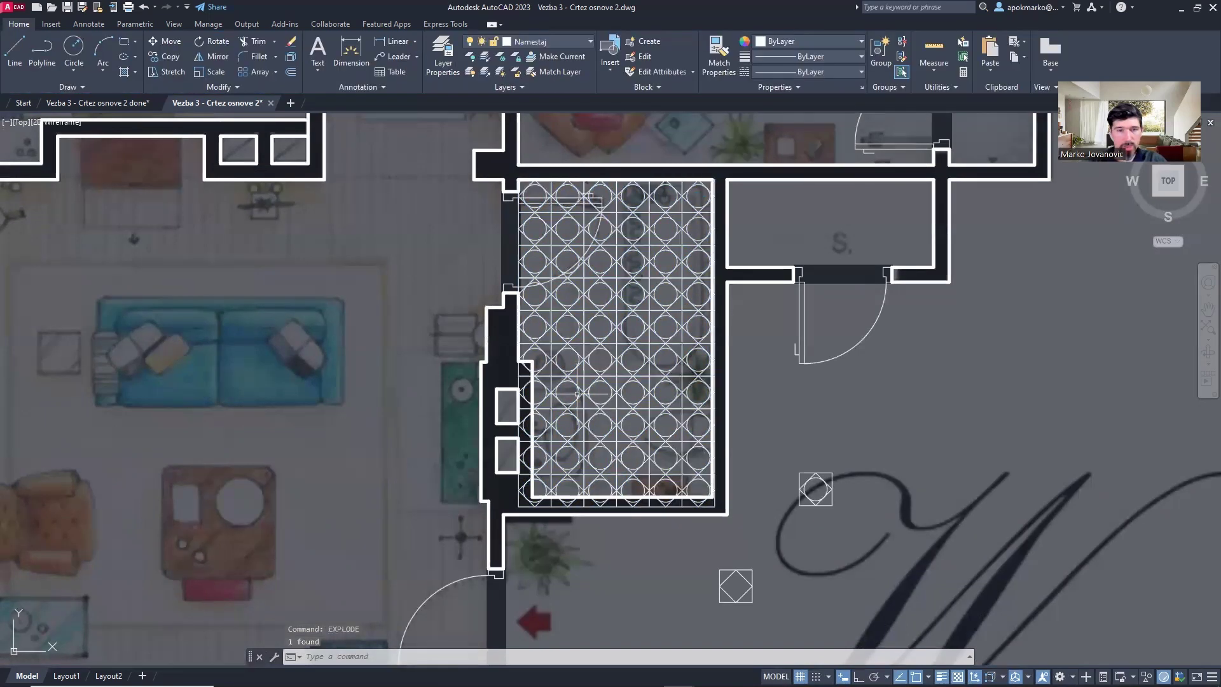
click(599, 390)
scroll(599, 390, up, 2)
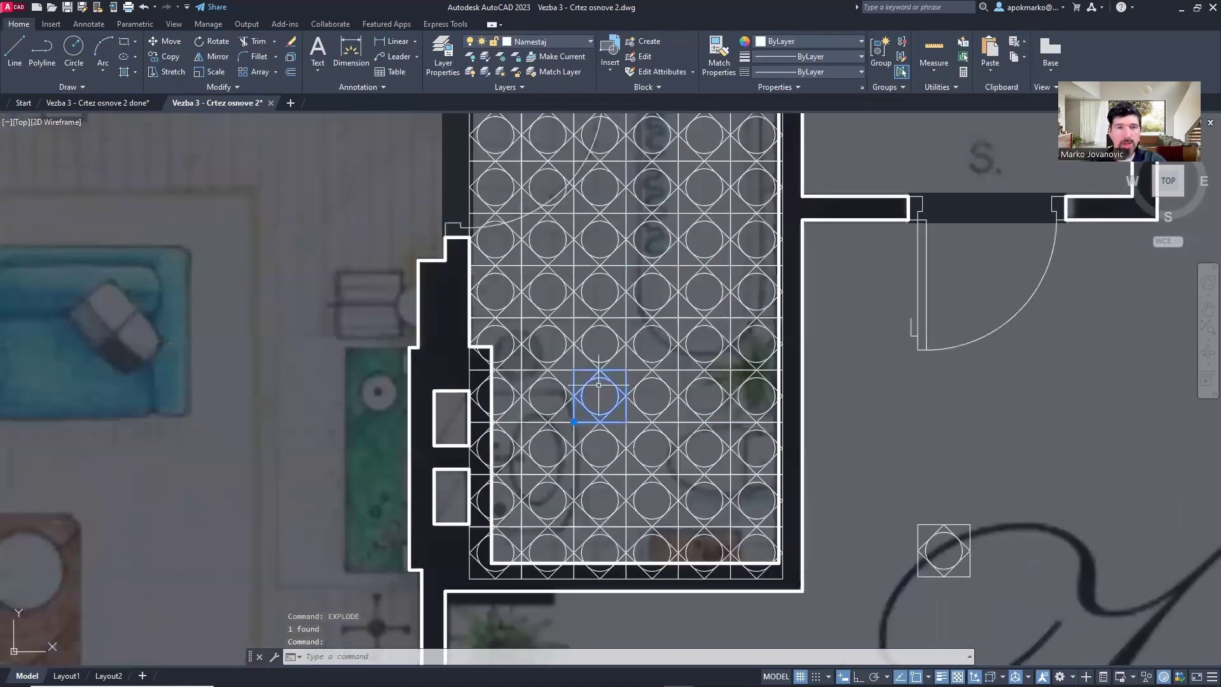
key(Escape)
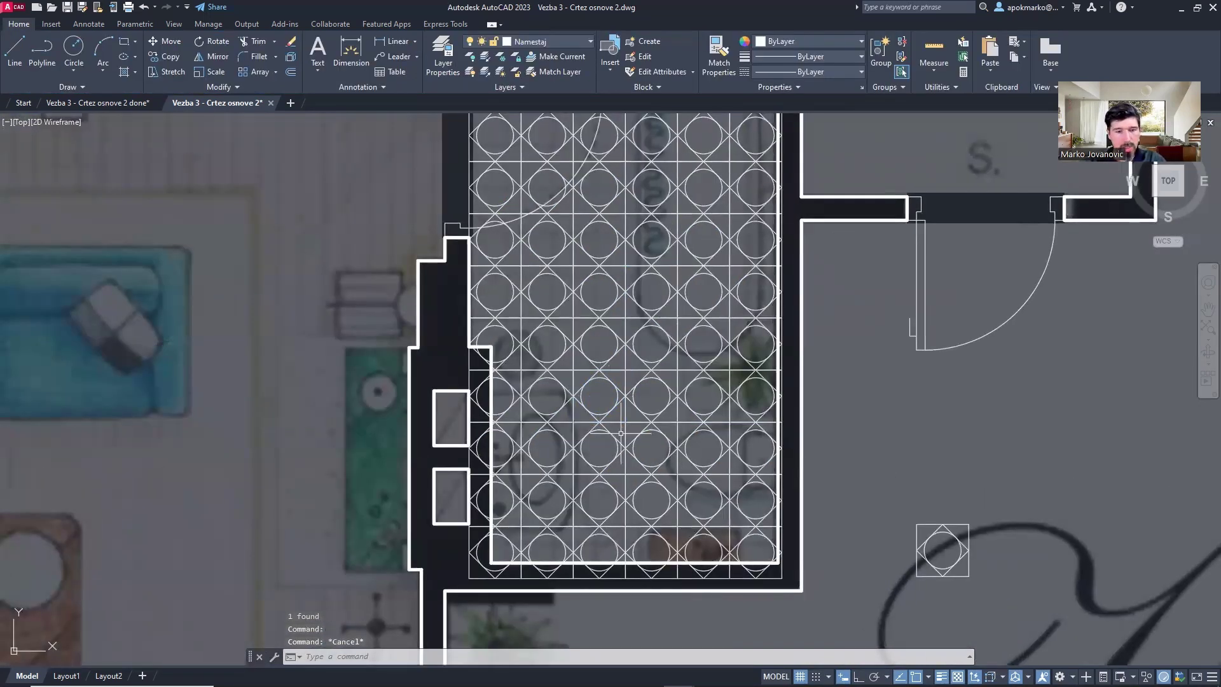
- Try to trim the tile blocks that overlap the bathroom's lower wall, and select several individual tiles
key(Return)
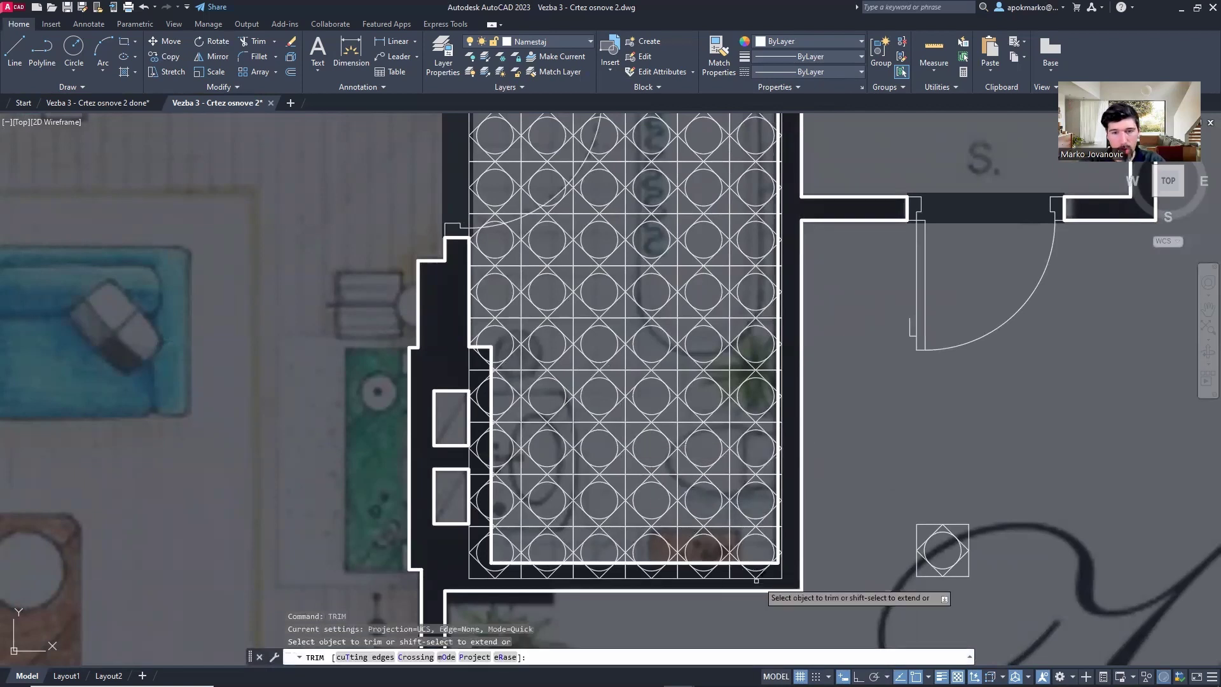
click(789, 571)
key(Return)
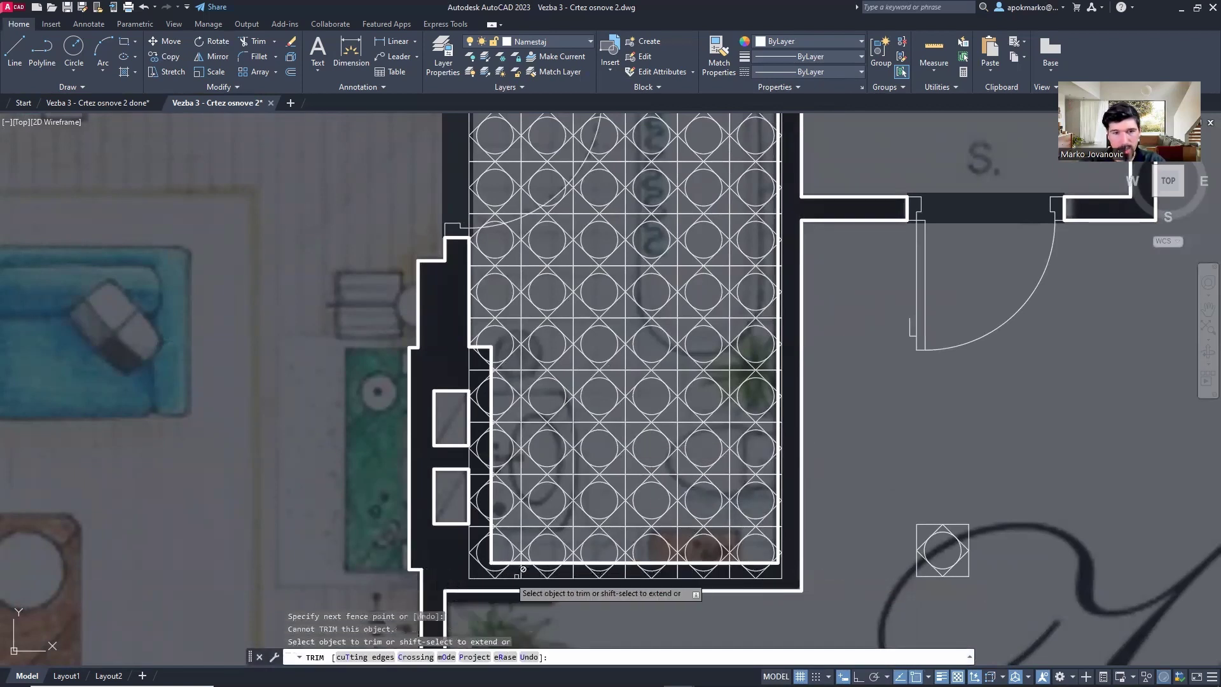
key(Escape)
scroll(590, 315, down, 2)
click(630, 314)
click(661, 414)
click(629, 347)
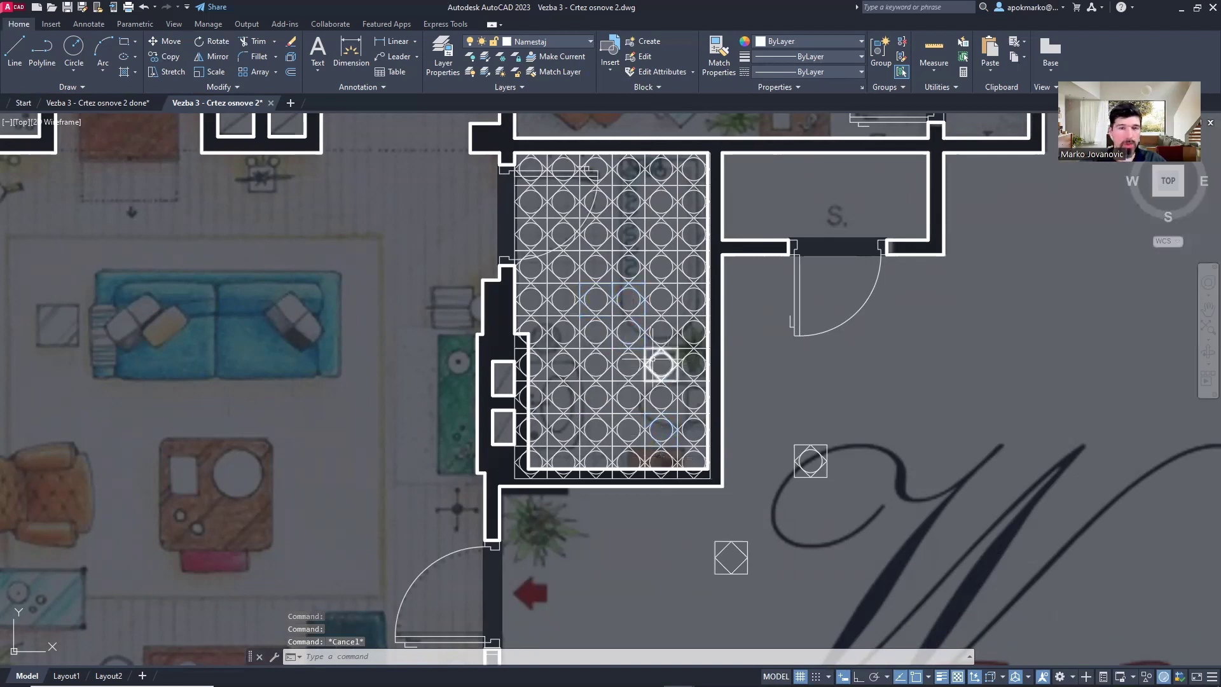
- Undo the trim attempt and the explosion of the bathroom tile array
key(ctrl+z)
key(ctrl+z)
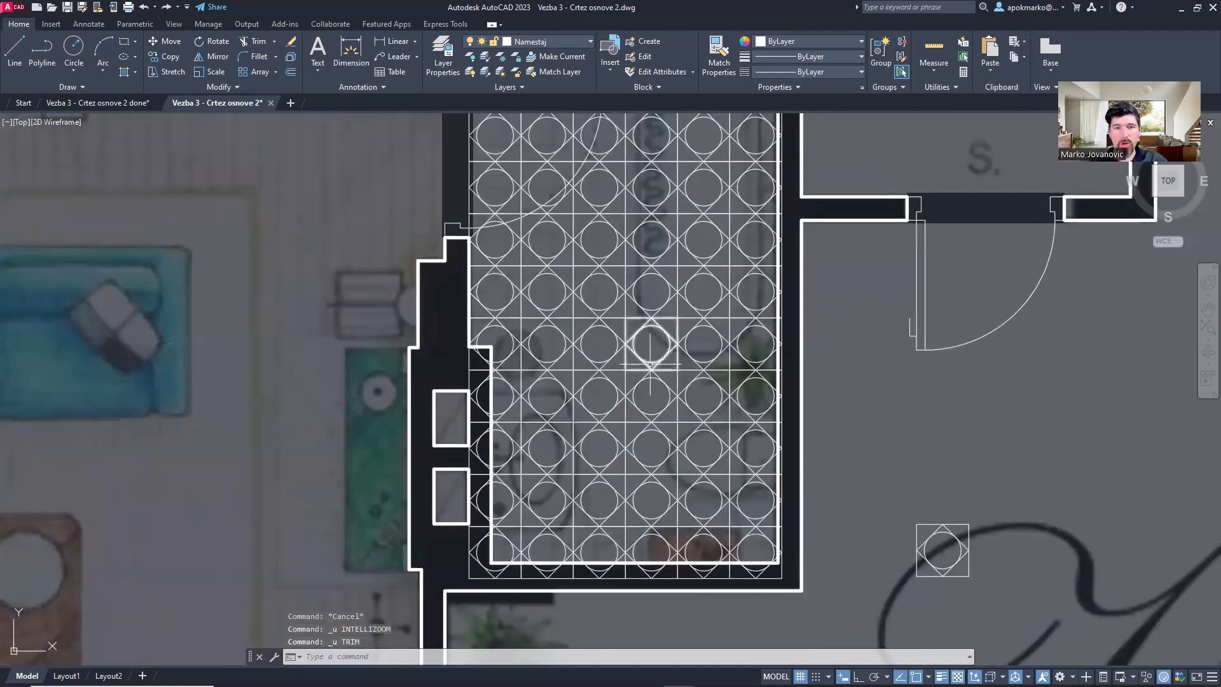
key(ctrl+z)
key(ctrl+z)
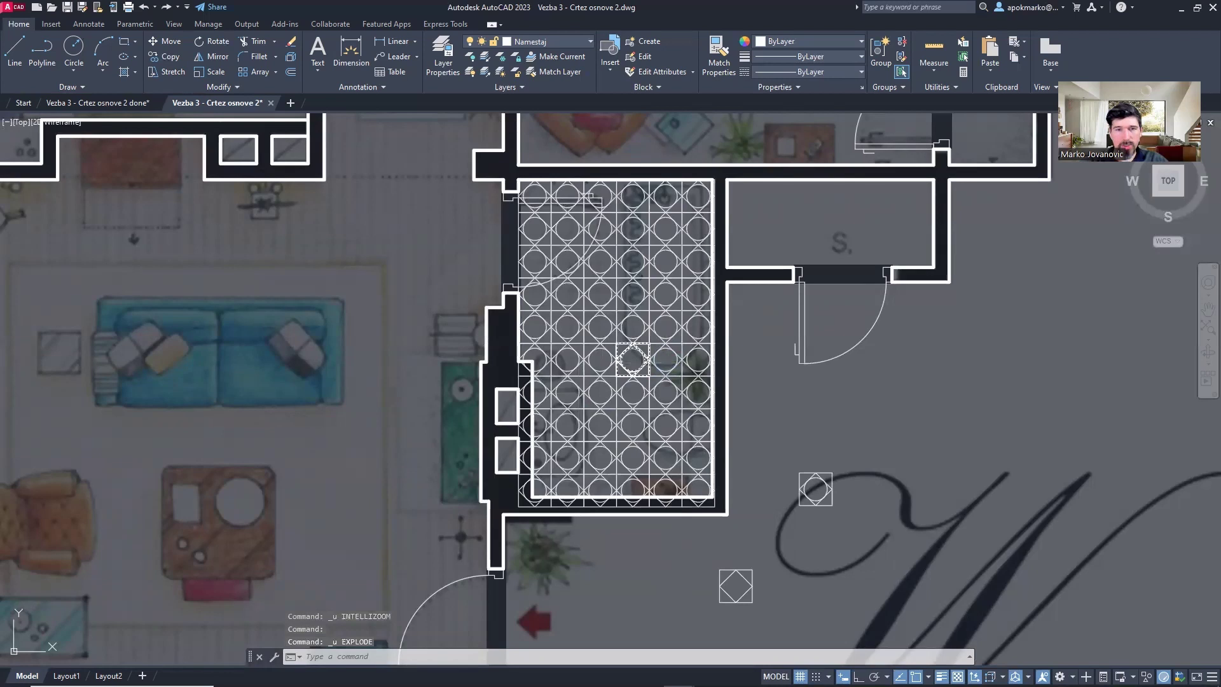
- Finish undoing the tile explosion and select the bathroom tiles to check that they form one rectangular array
key(ctrl+z)
key(Escape)
key(Escape)
click(626, 391)
key(Escape)
click(711, 375)
key(Escape)
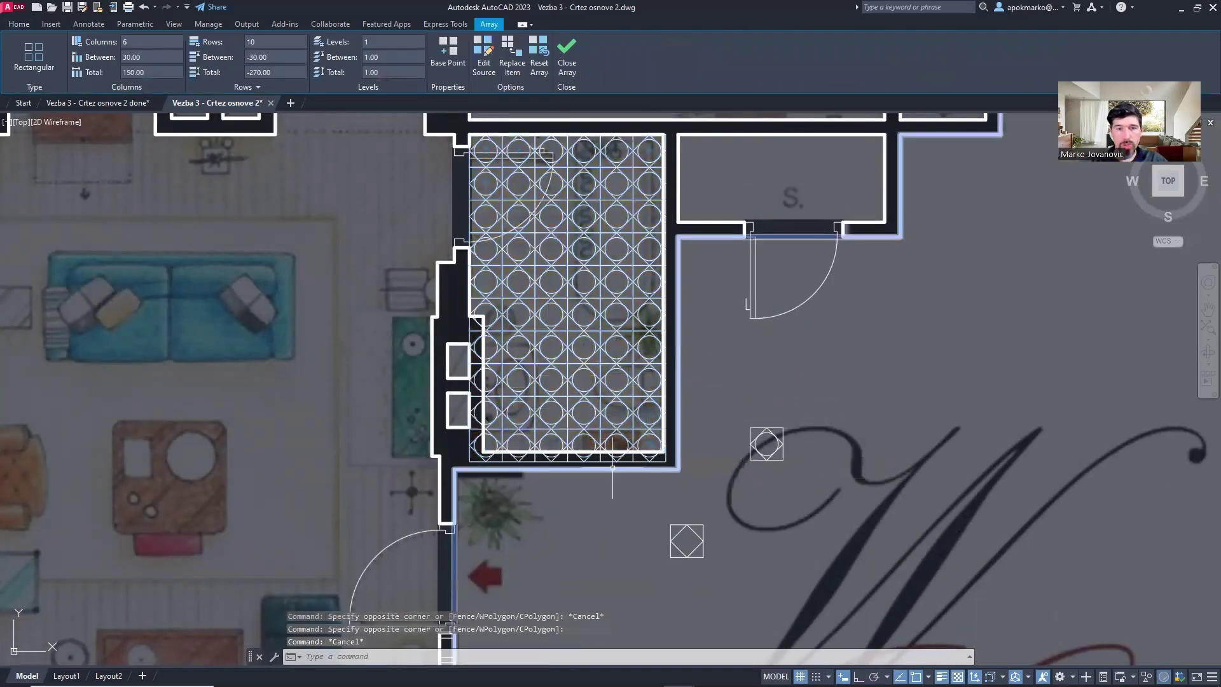
click(593, 417)
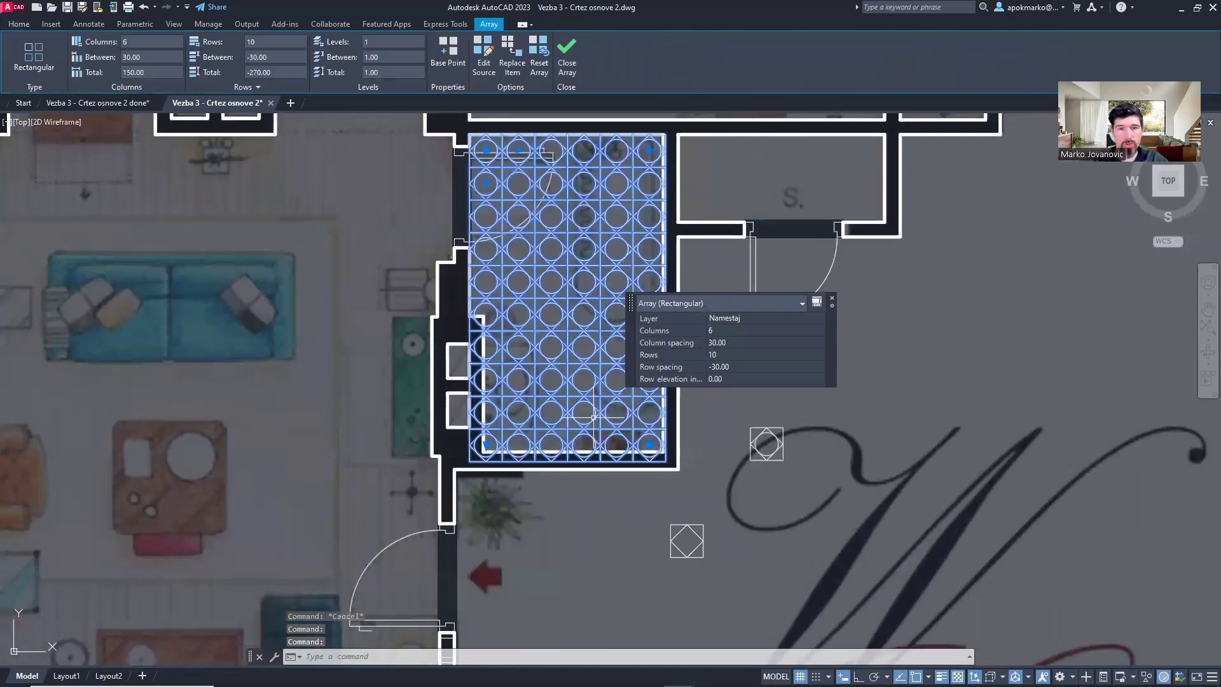
key(Escape)
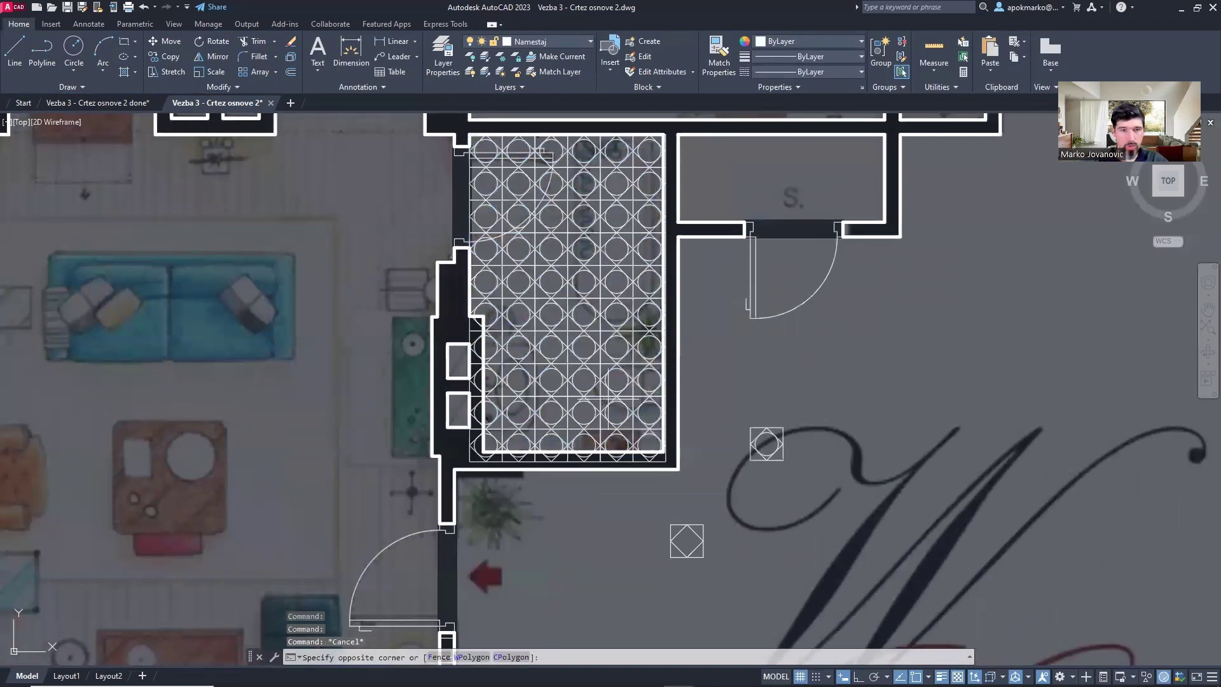
- Convert the bathroom tile array into a block named plocice 2, with its base point at the array's lower-left corner
click(605, 388)
click(607, 389)
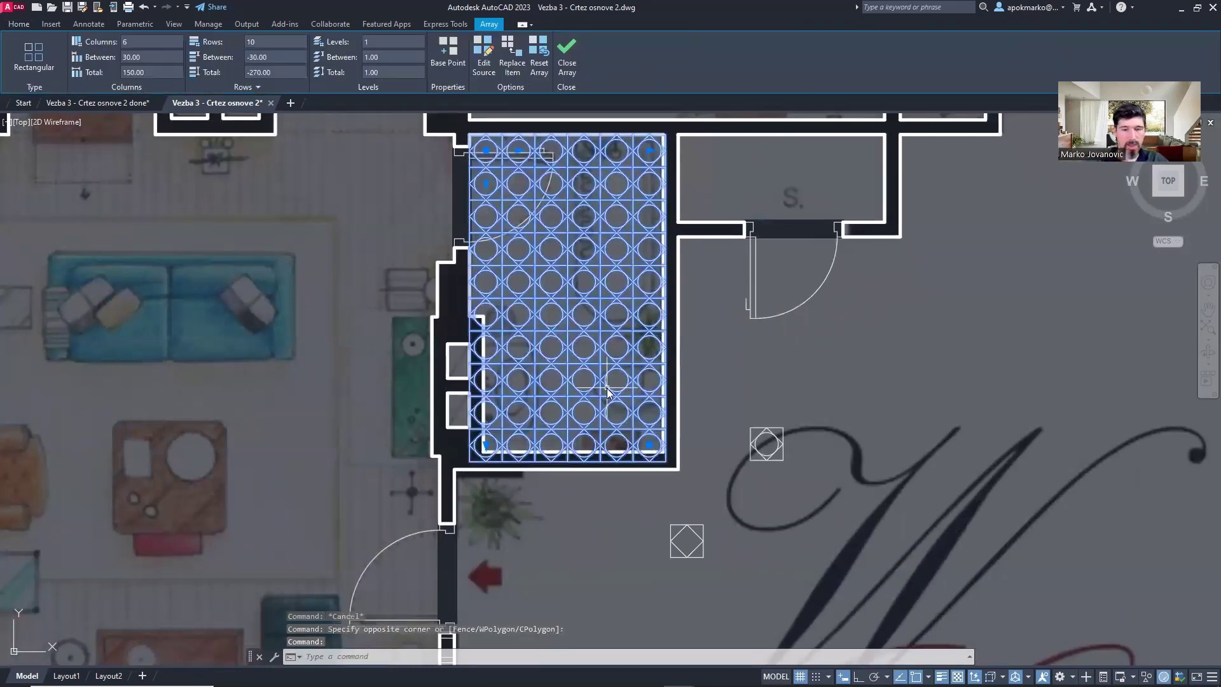
text(b)
key(Return)
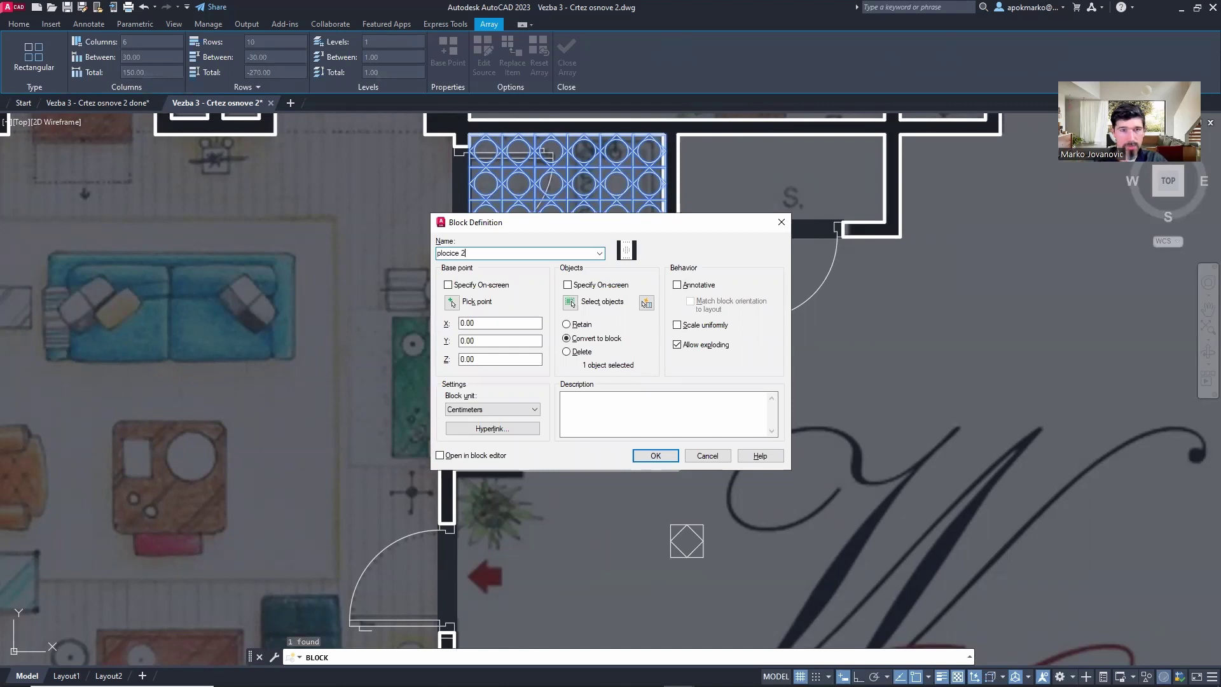
click(452, 302)
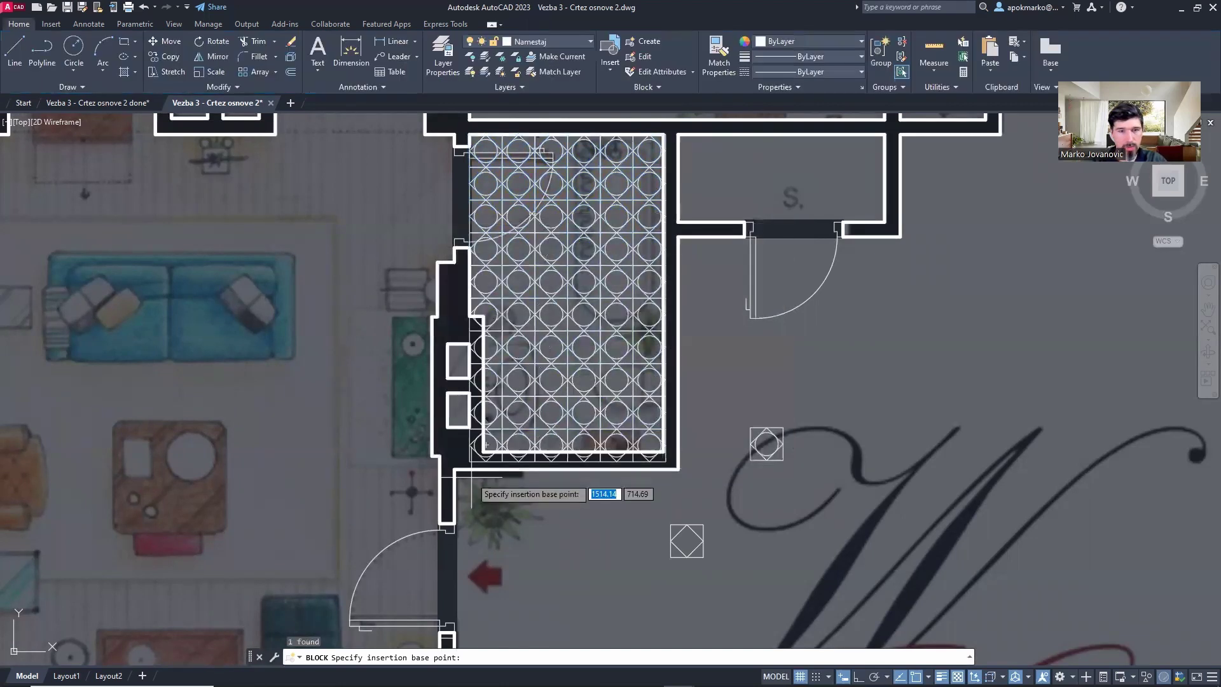
click(649, 466)
click(651, 456)
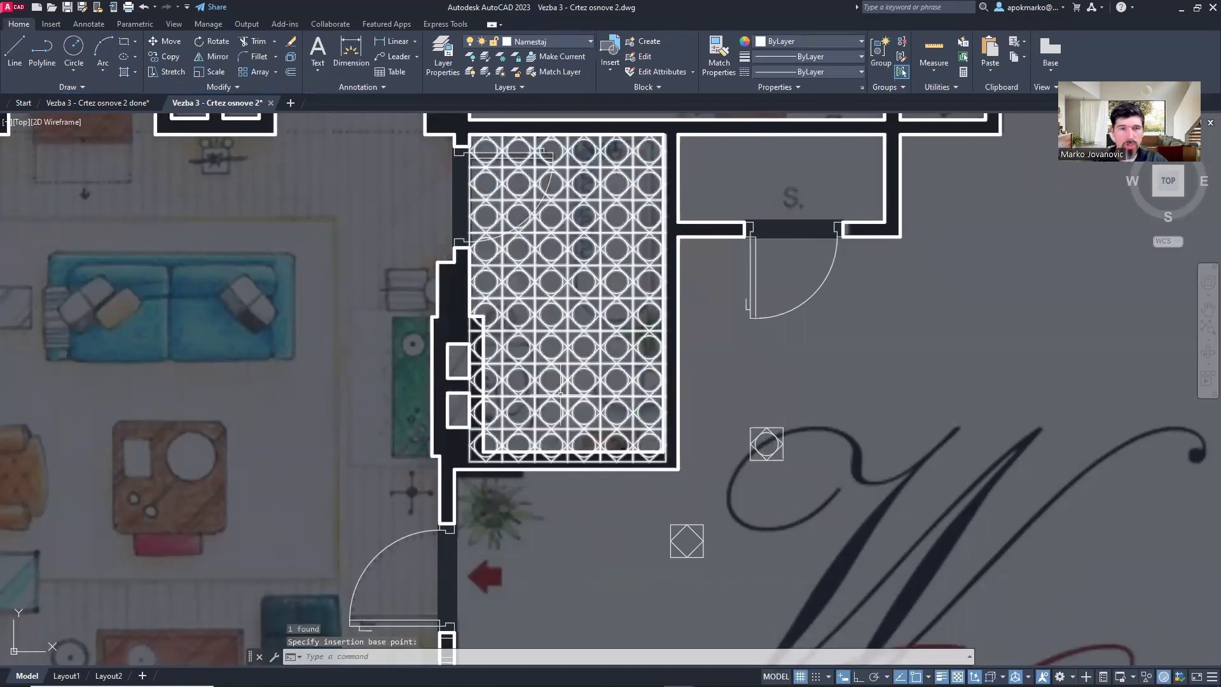
- Open the plocice 2 block for in-place editing within the floor plan
double_click(560, 399)
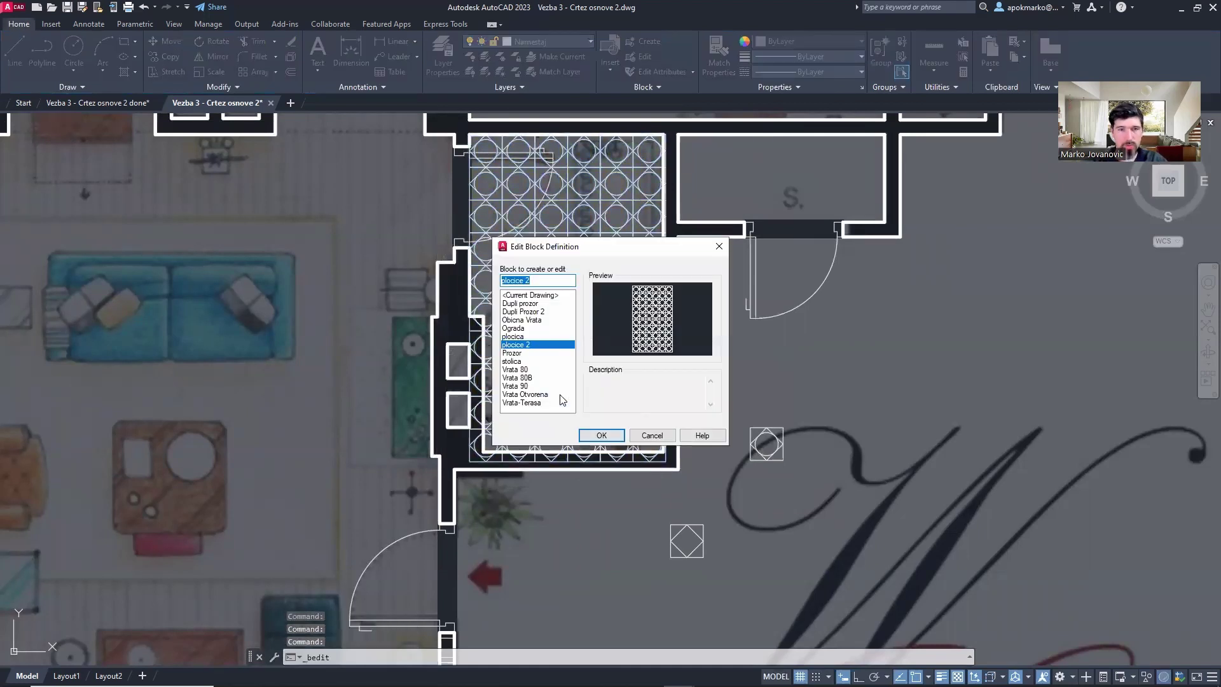
click(636, 435)
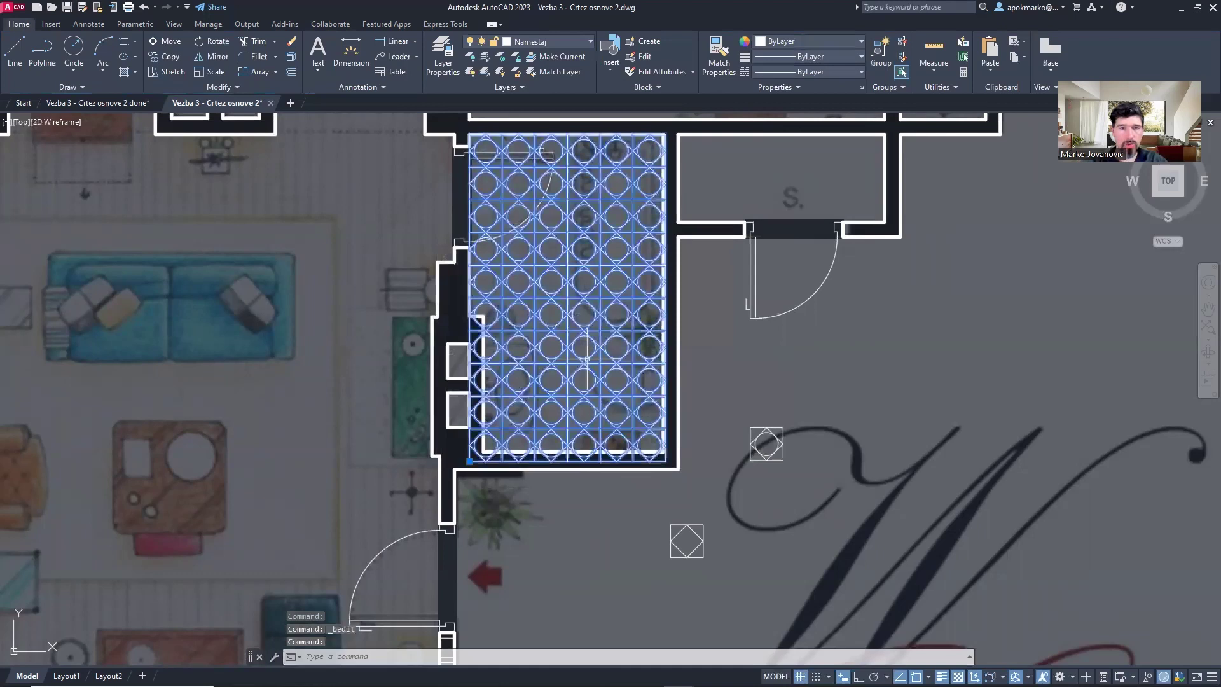
right_click(586, 363)
mouse_move(674, 327)
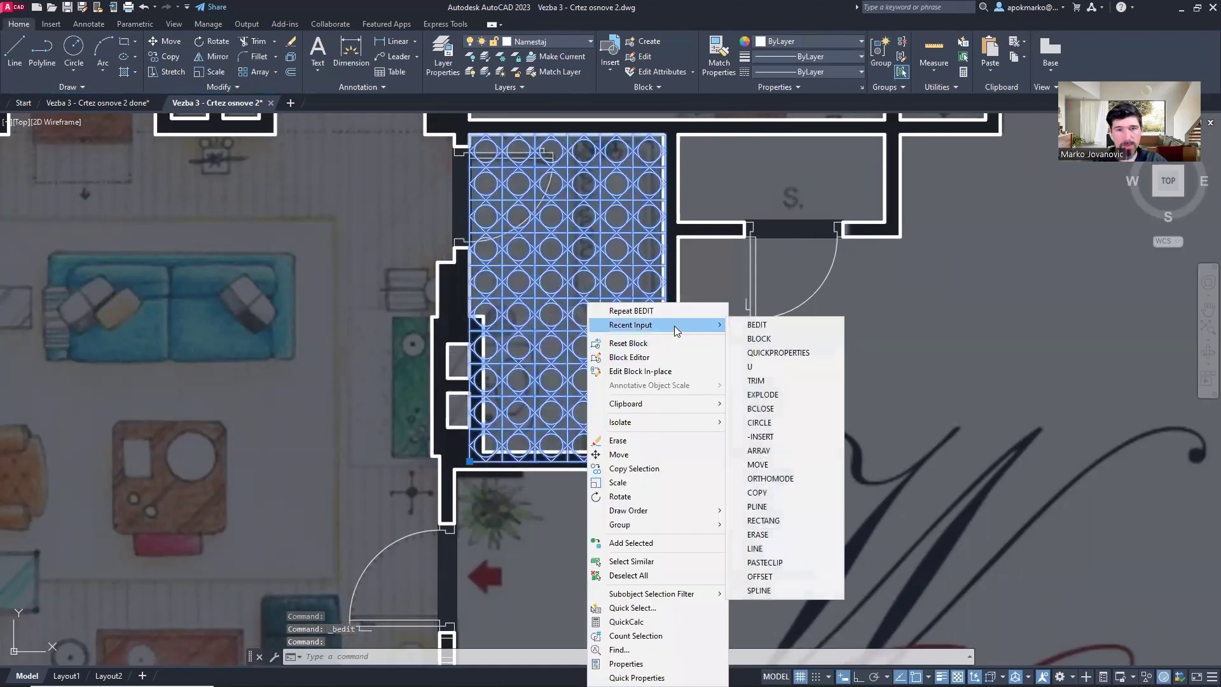
click(636, 371)
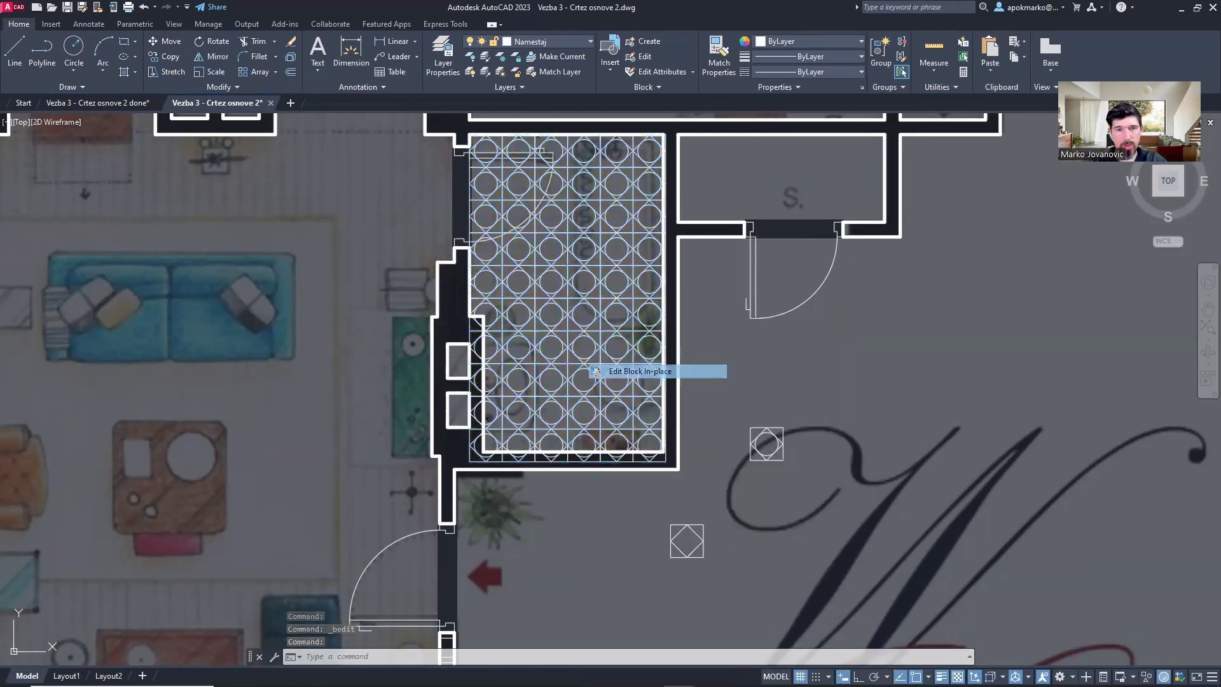
click(600, 440)
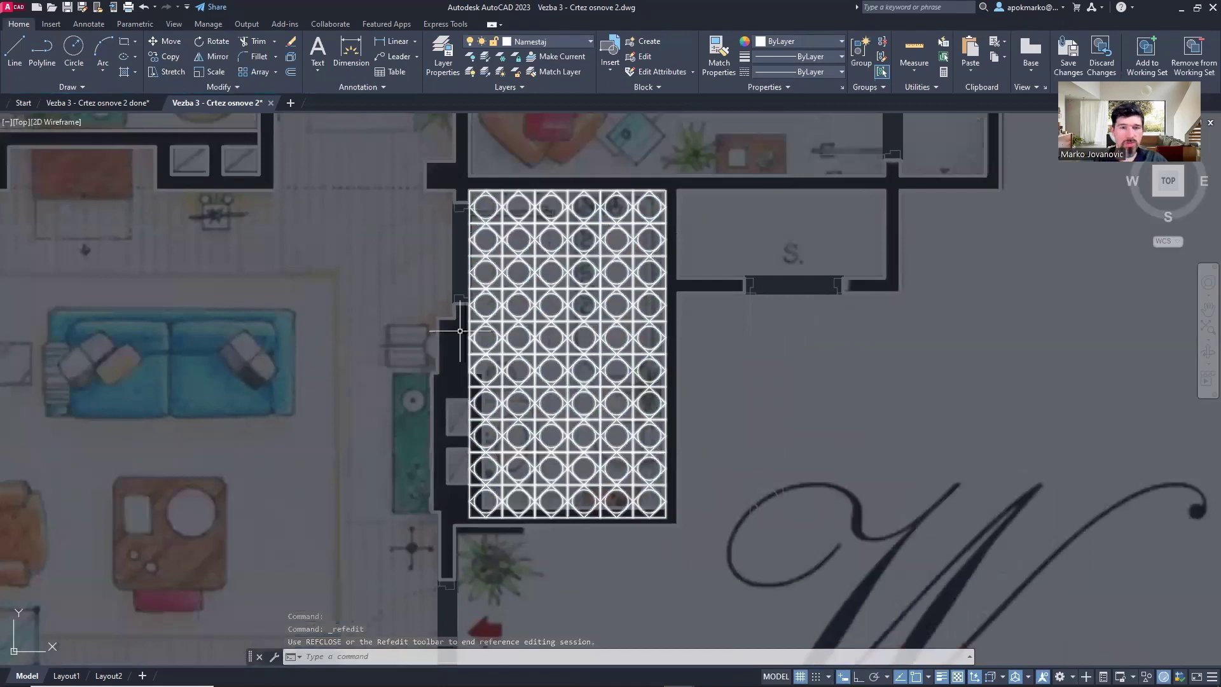
- Explode the tile array inside the block, explode the resulting items once more, and select one tile to check what it consists of
click(533, 308)
text(exp)
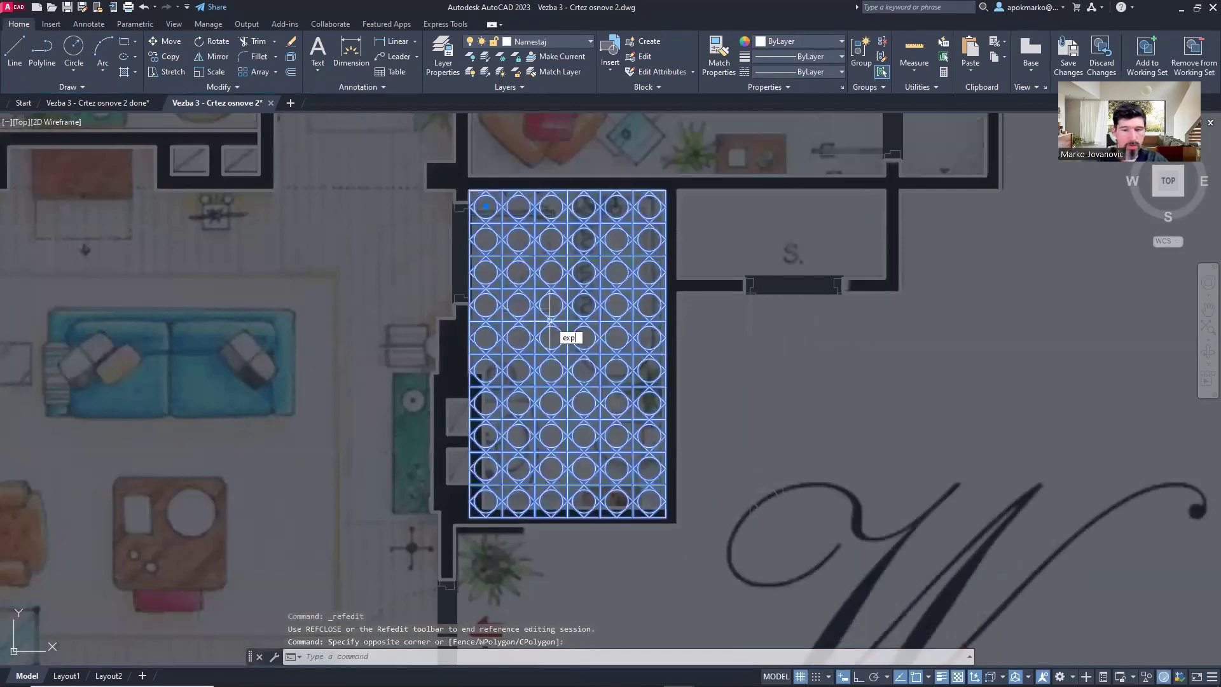
key(Return)
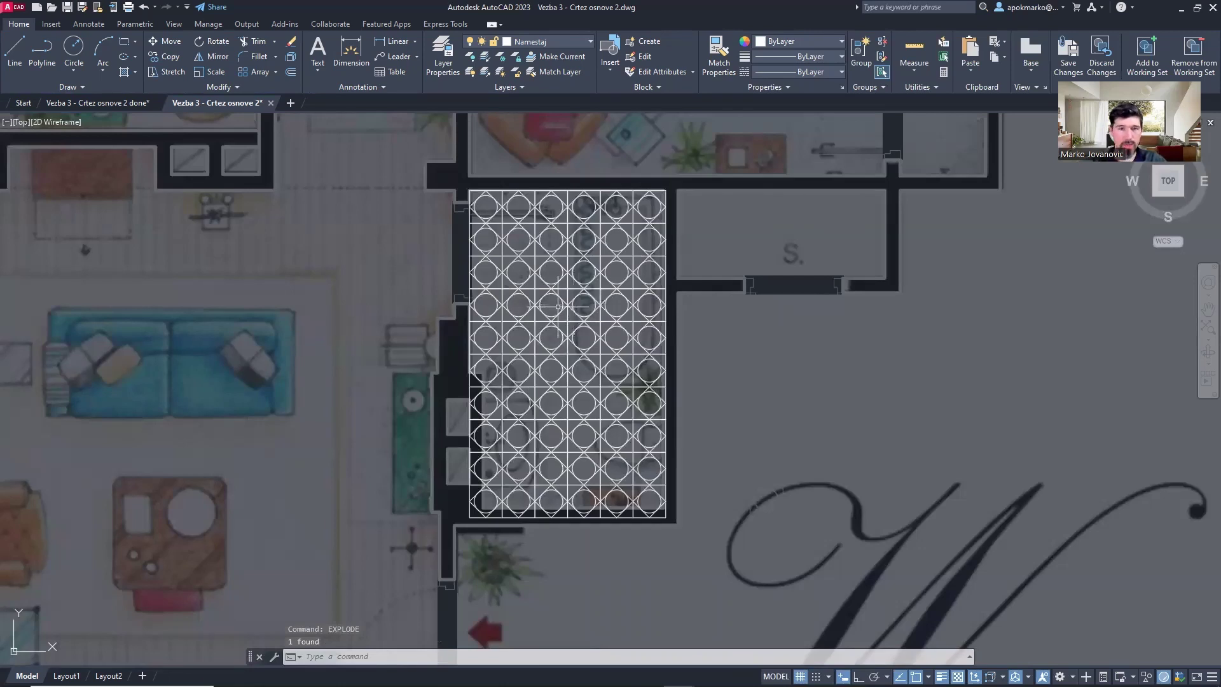
click(442, 155)
click(681, 547)
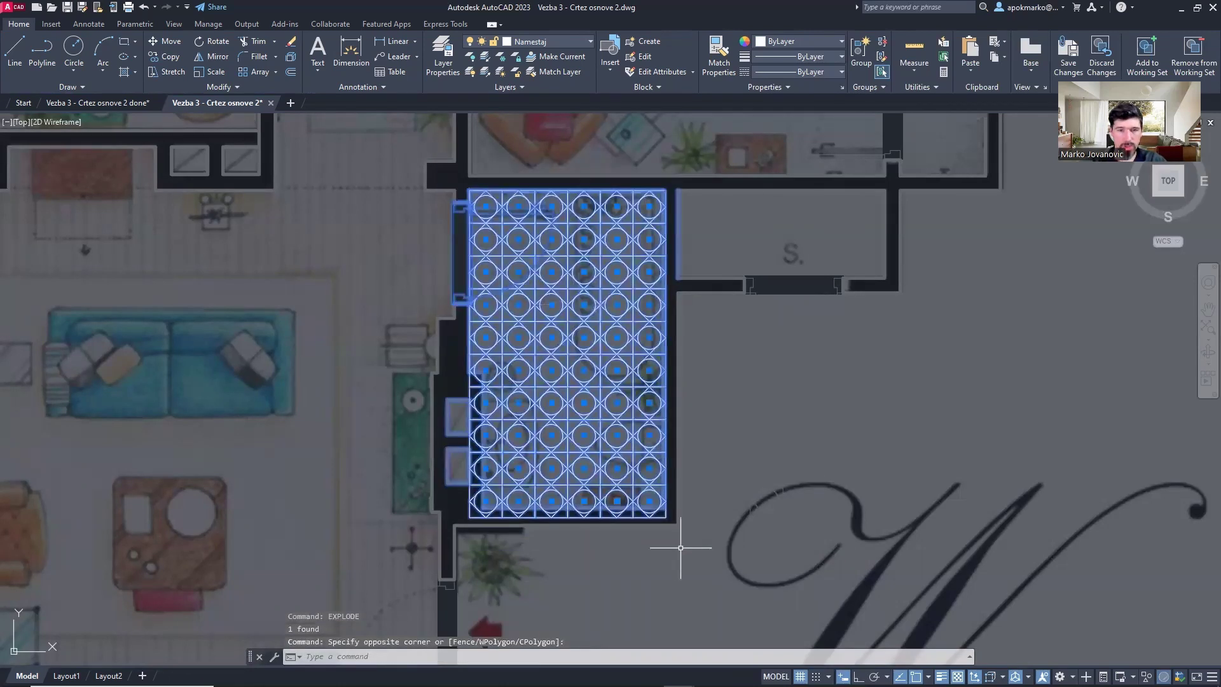
key(Return)
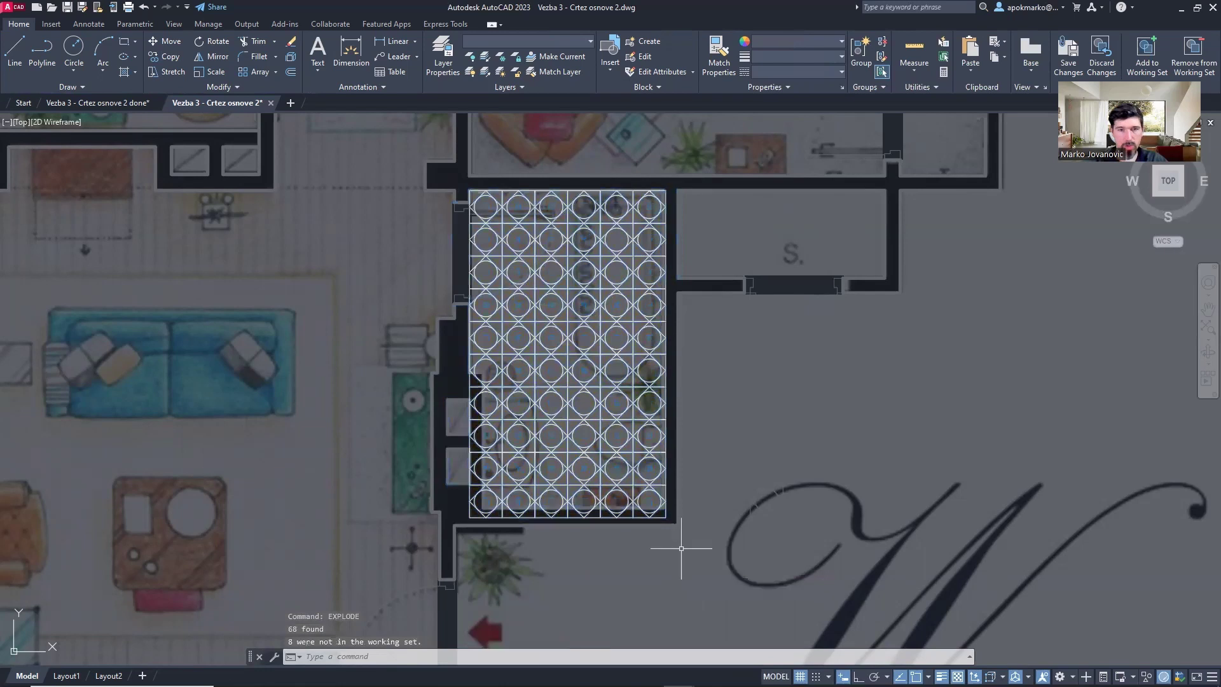
scroll(580, 400, up, 2)
scroll(590, 375, up, 2)
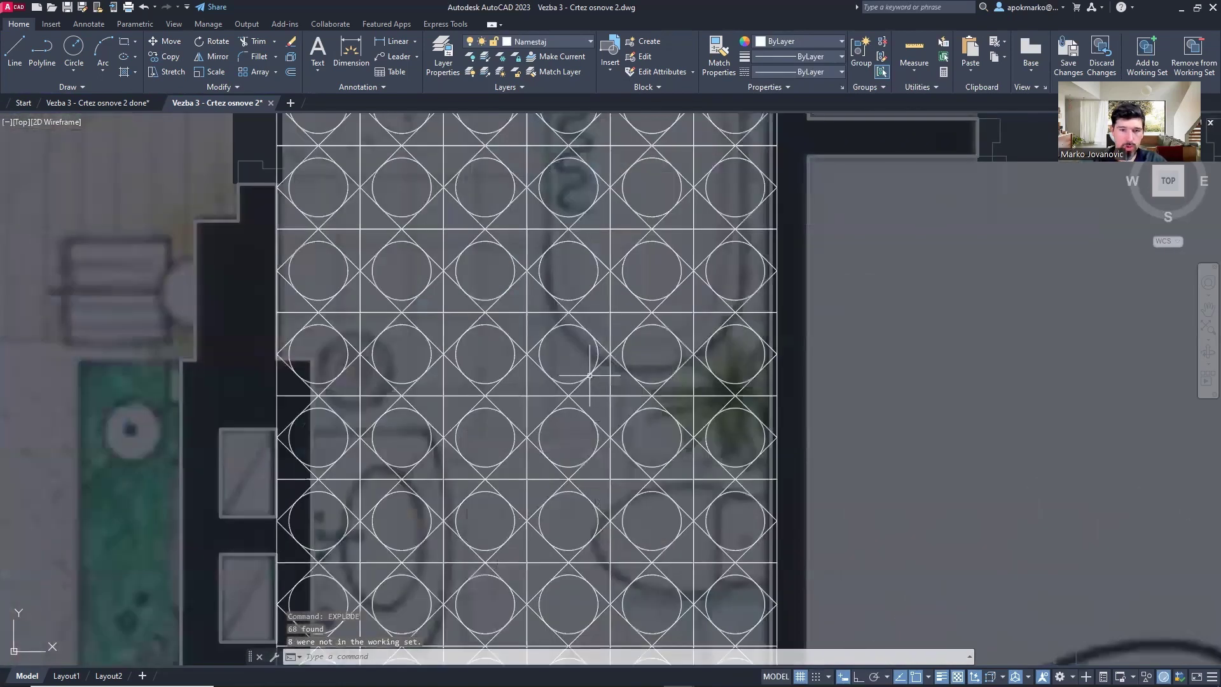
click(591, 350)
scroll(592, 350, down, 6)
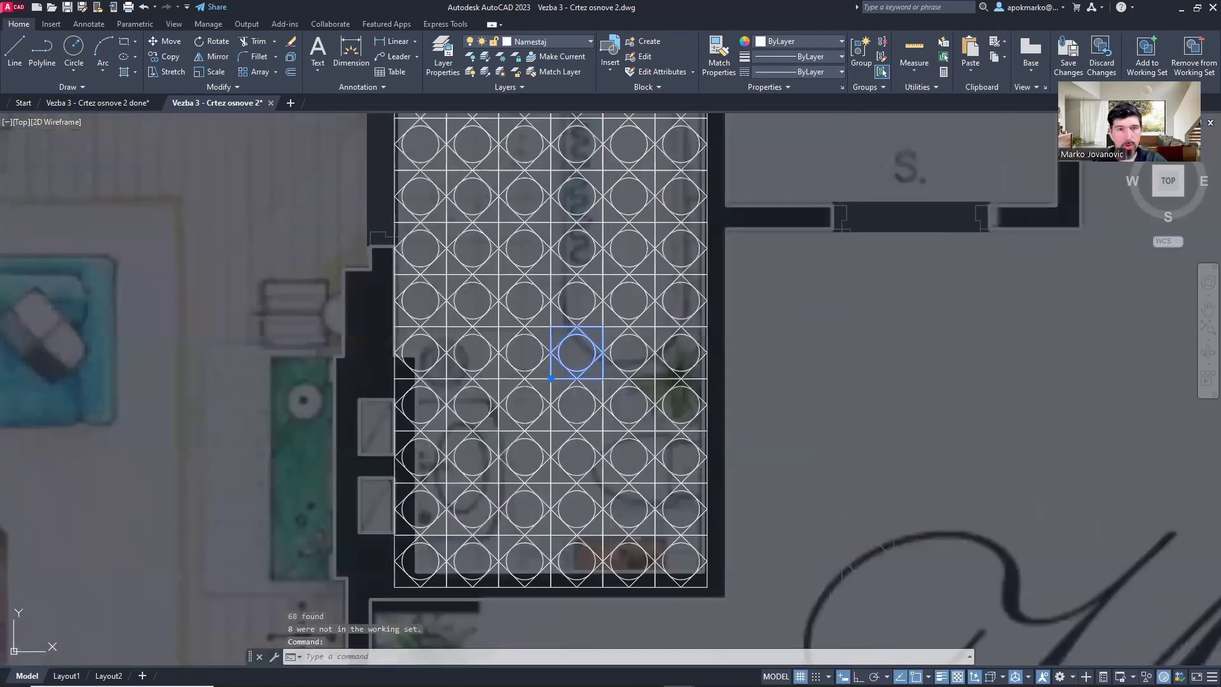
scroll(471, 216, up, 2)
key(Escape)
- Explode all the bathroom tile blocks into separate geometry and check that one tile's square can be selected alone
click(435, 181)
text(ex)
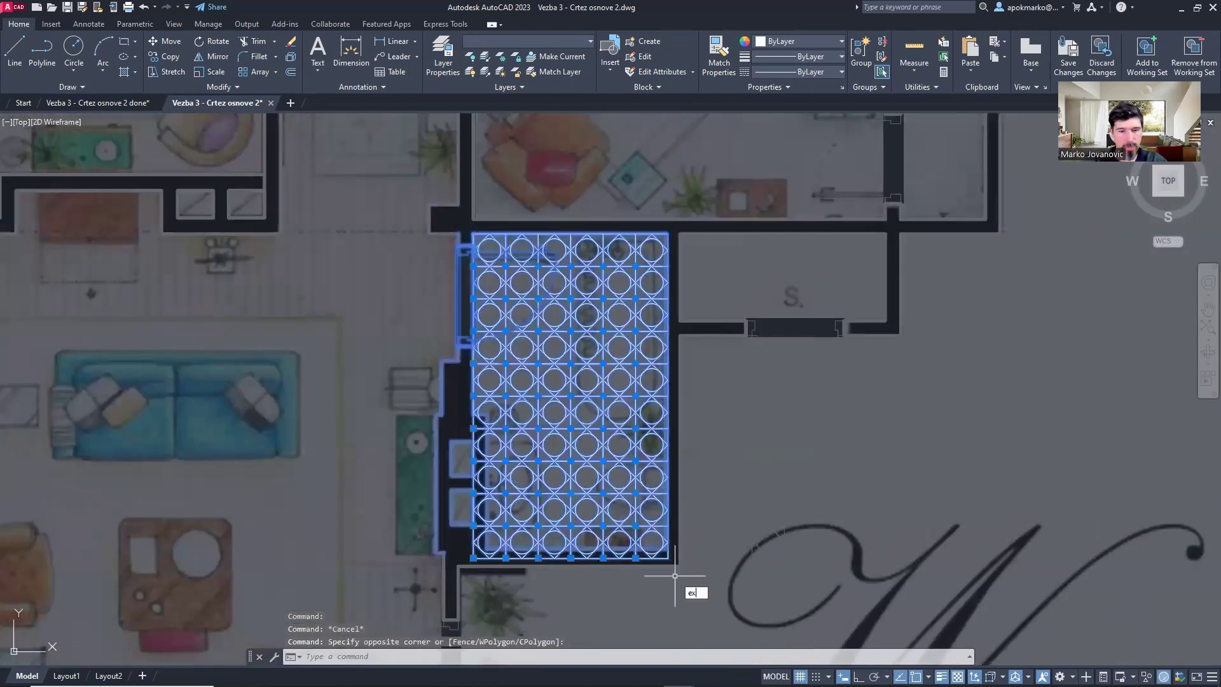
key(Return)
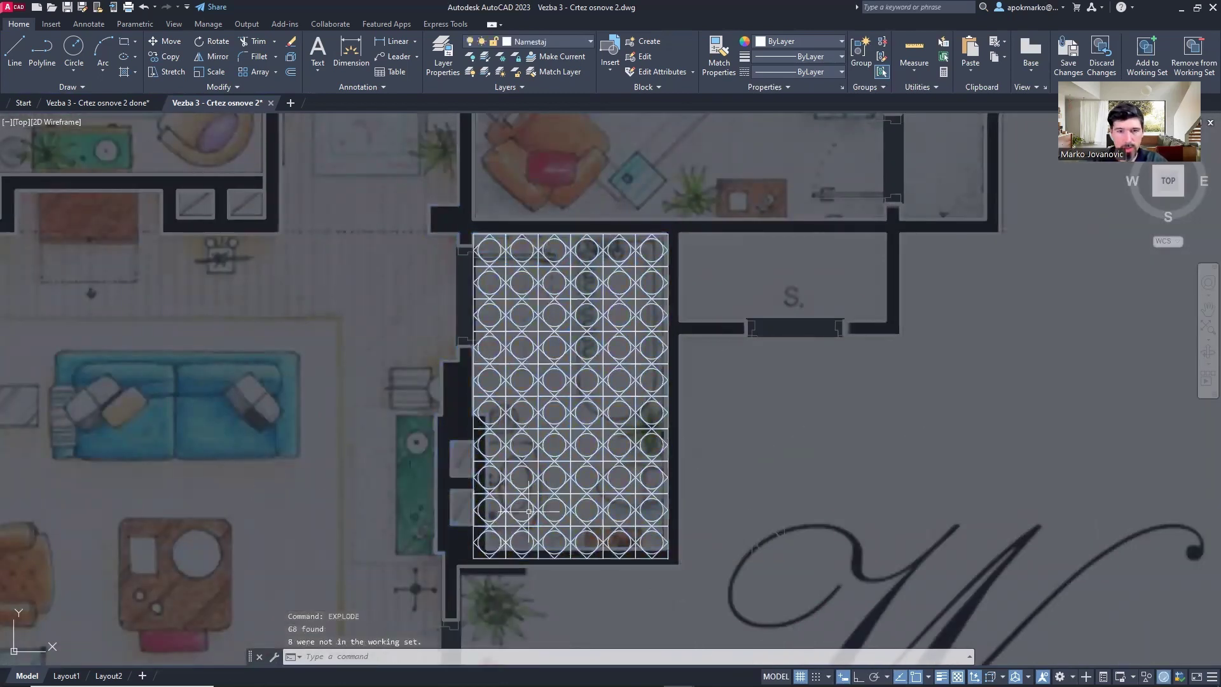
scroll(675, 575, up, 4)
click(663, 474)
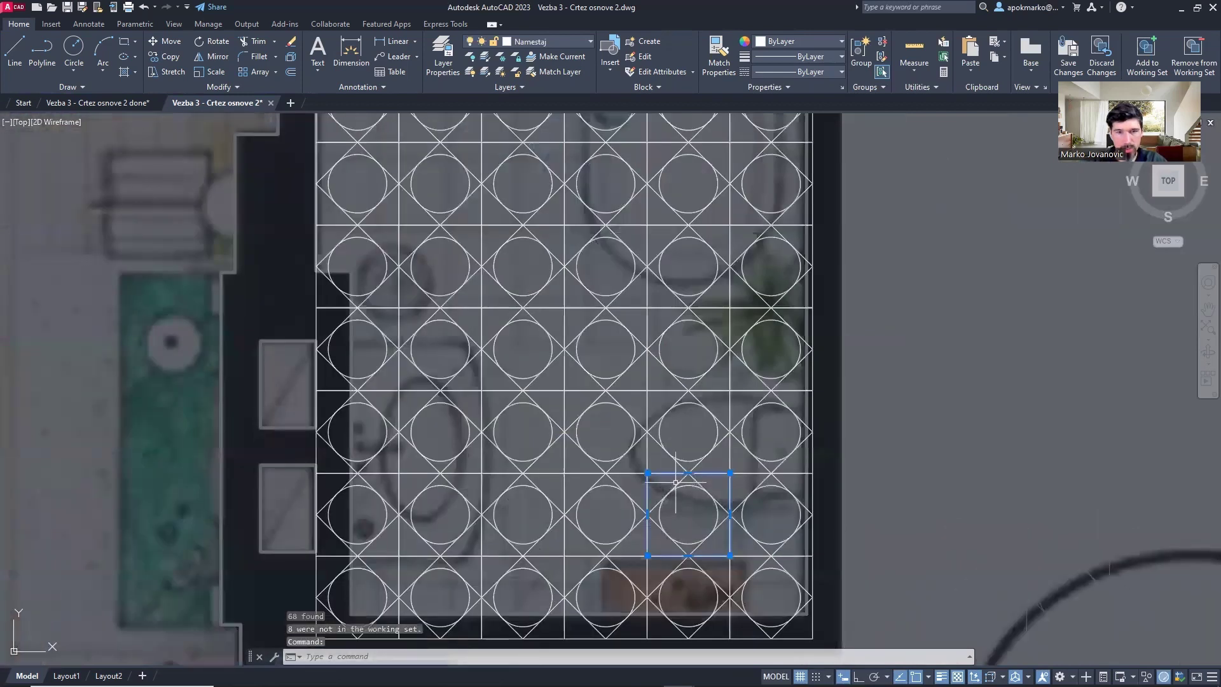
key(Escape)
- Trim the tile geometry that overlaps the bathroom's left wall projection and lower wall, using fence lines along both walls
scroll(676, 483, down, 2)
text(tr)
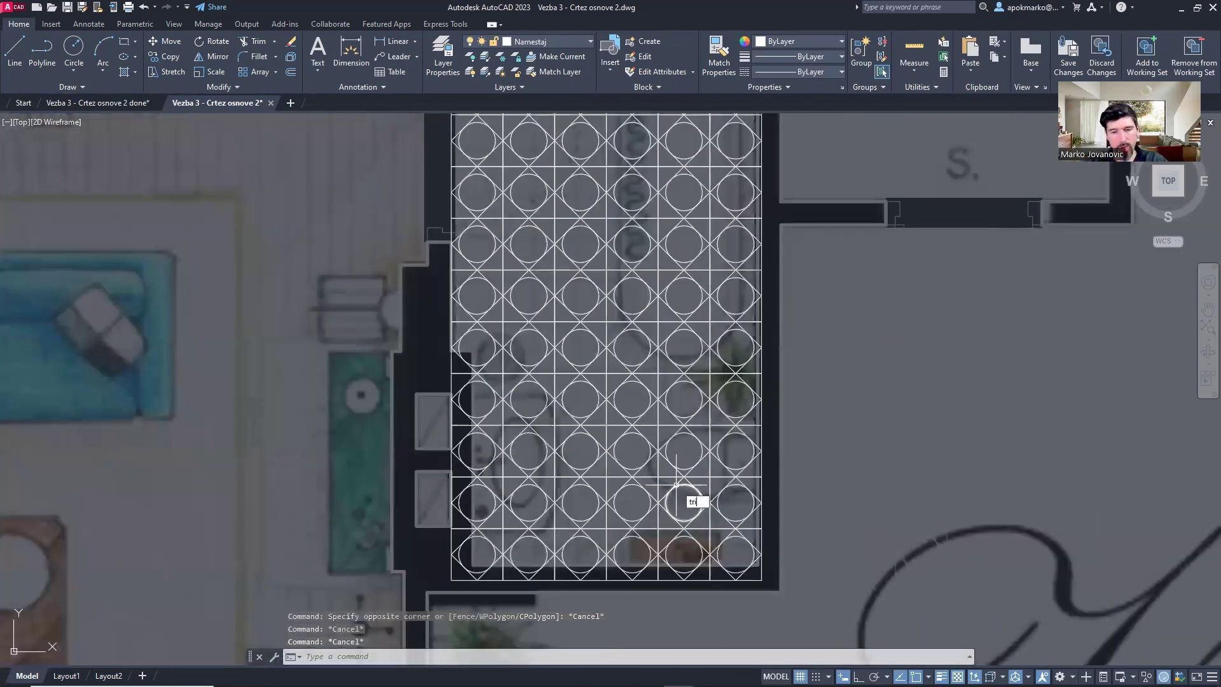
key(Return)
mouse_move(669, 221)
middle_down()
mouse_move(493, 433)
mouse_move(528, 405)
middle_up()
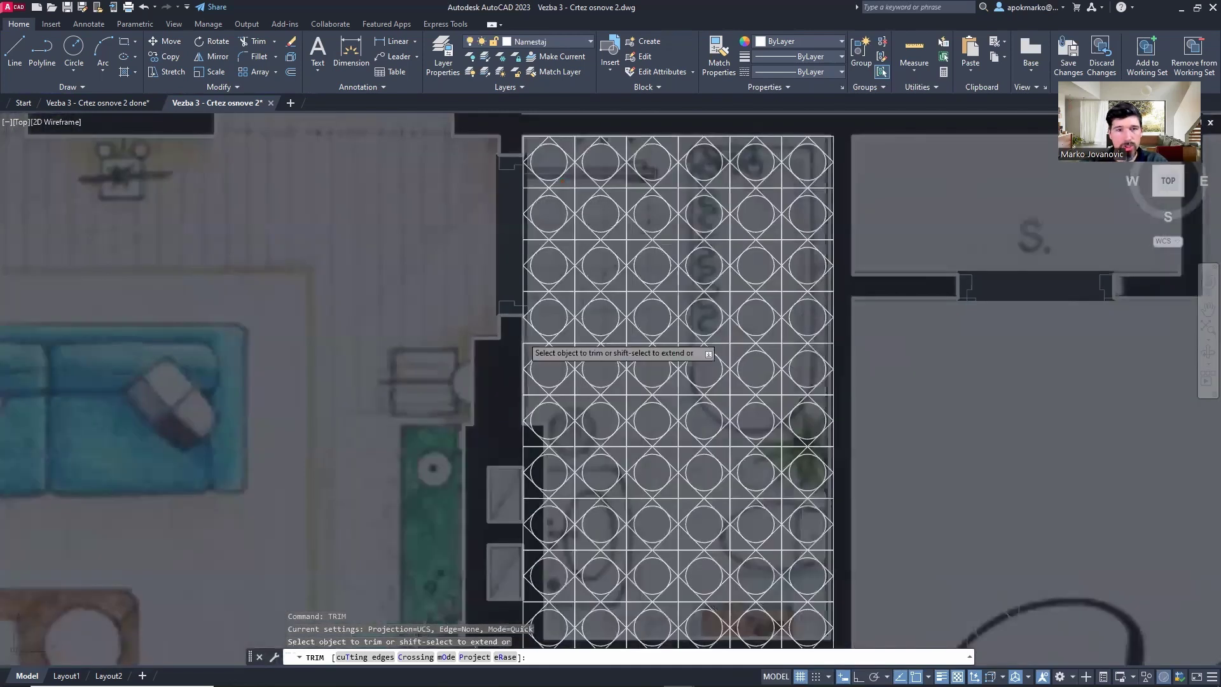
scroll(518, 336, up, 2)
middle_drag(556, 274, 571, 272)
scroll(550, 251, up, 2)
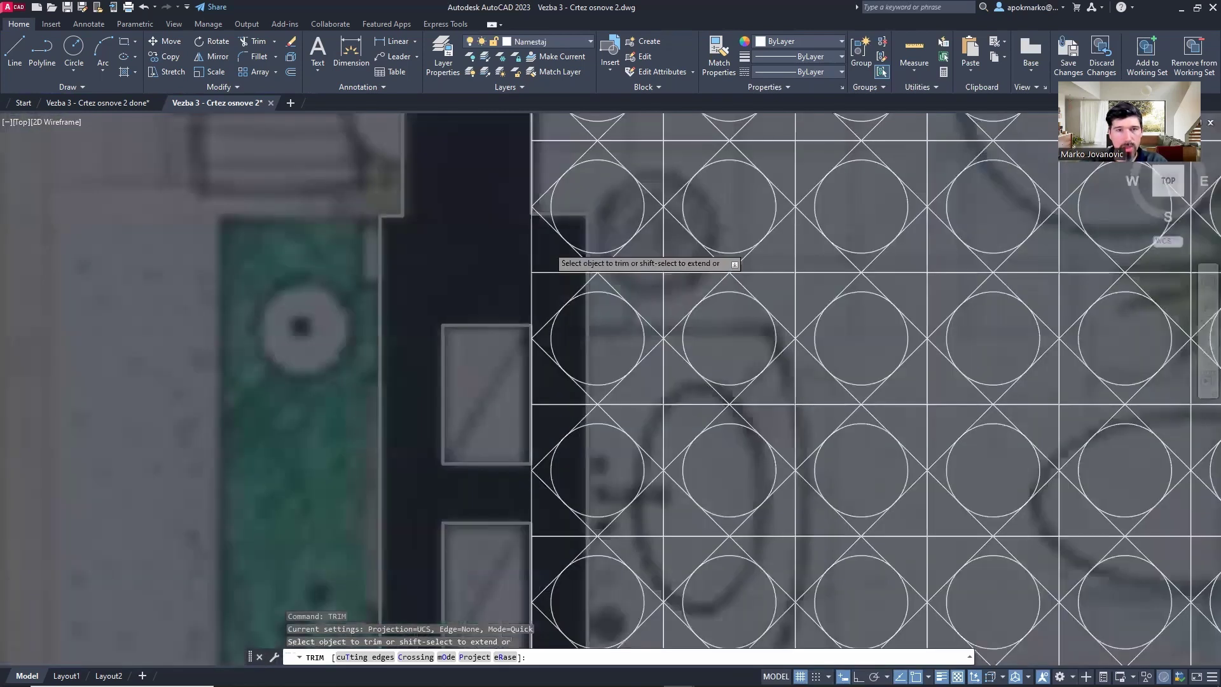
scroll(550, 251, up, 2)
click(569, 213)
scroll(592, 318, down, 3)
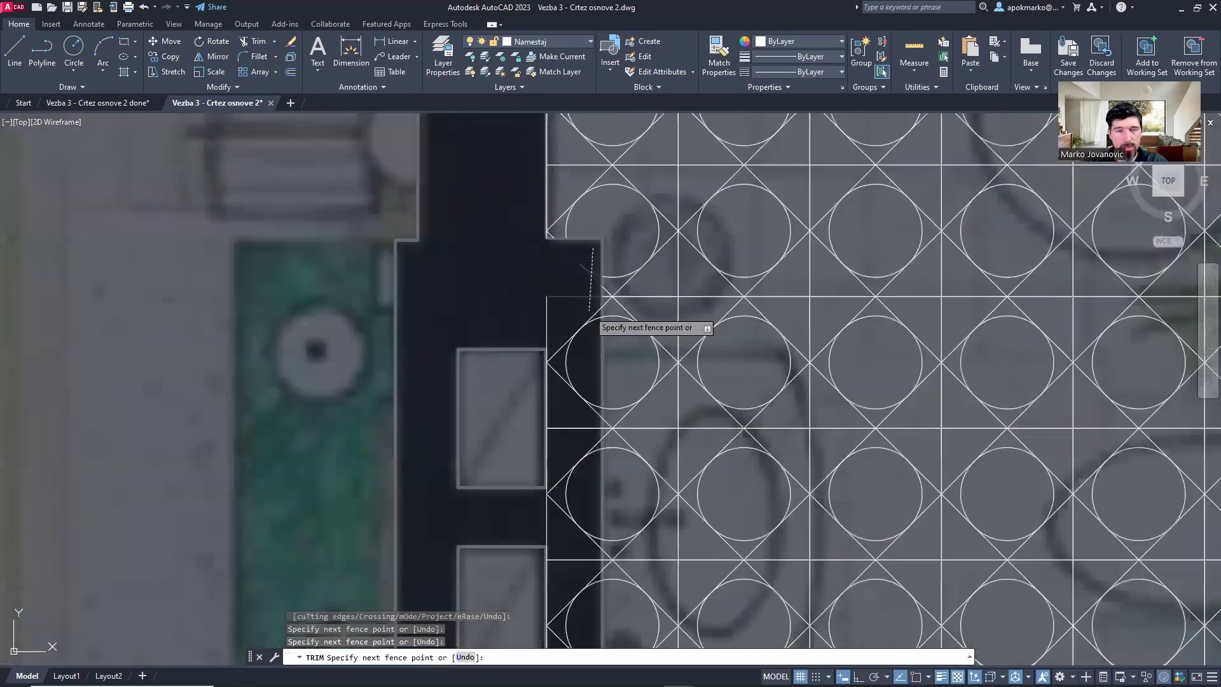
scroll(586, 364, down, 1)
middle_drag(587, 364, 585, 358)
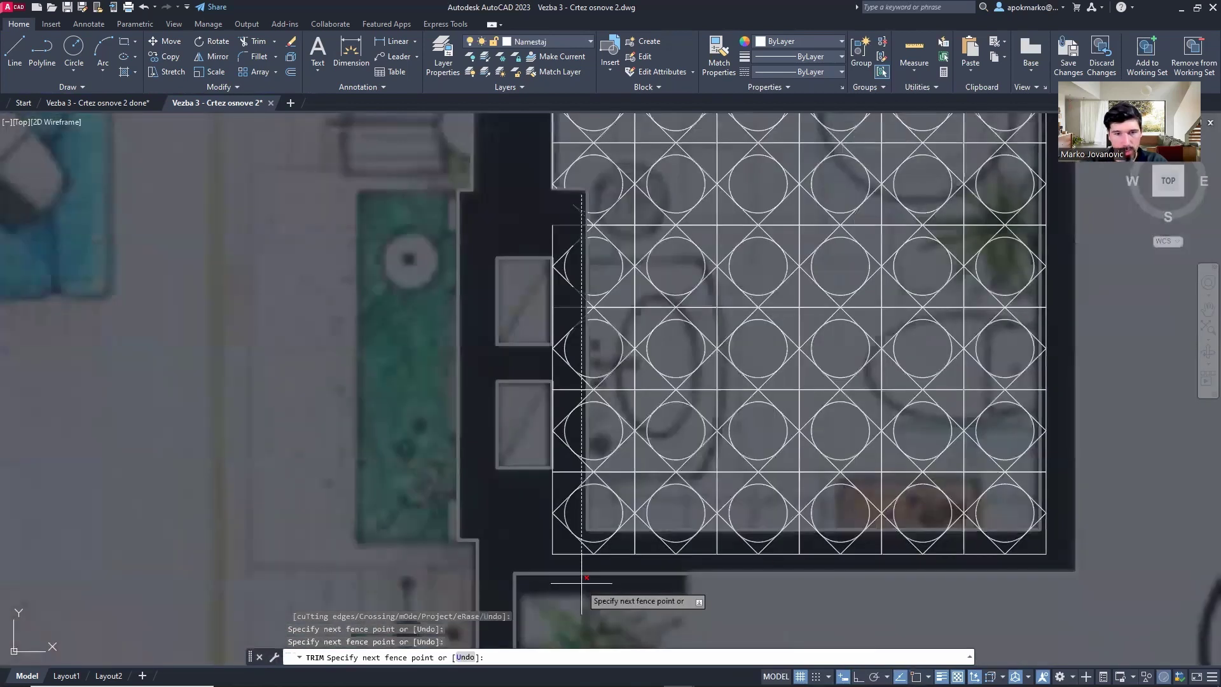
click(584, 534)
click(1091, 537)
key(Return)
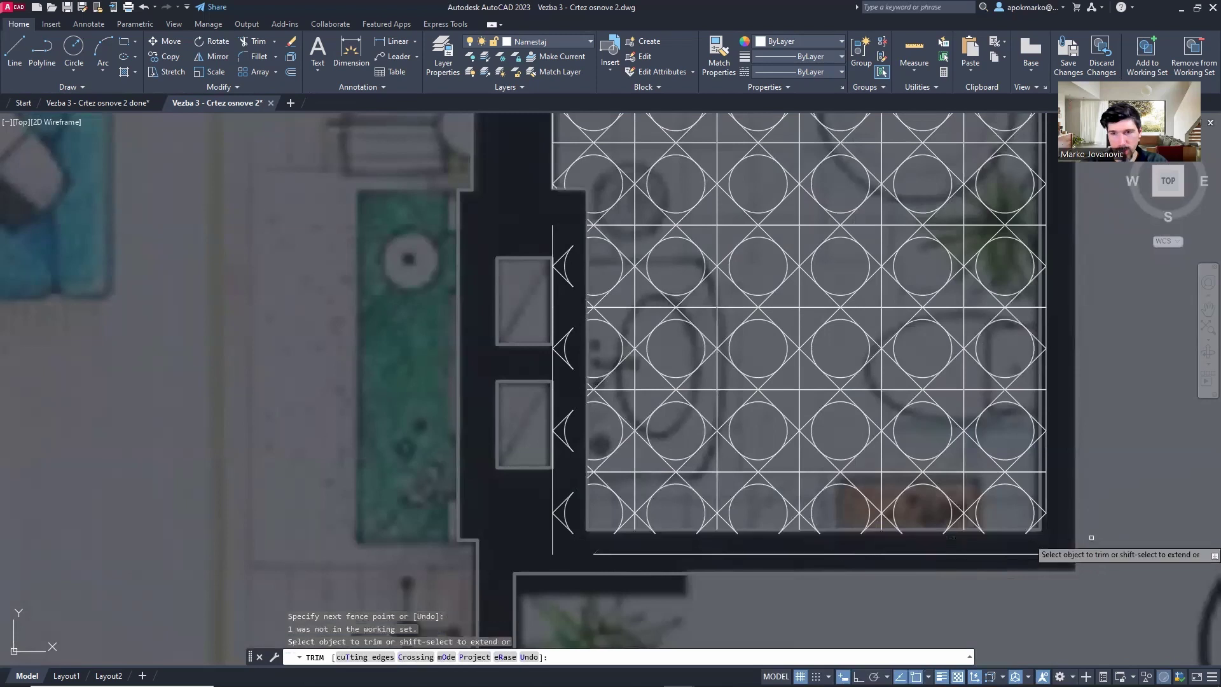
- Trim the tile edges that extend into the bathroom's right wall and end the Trim command
click(1049, 550)
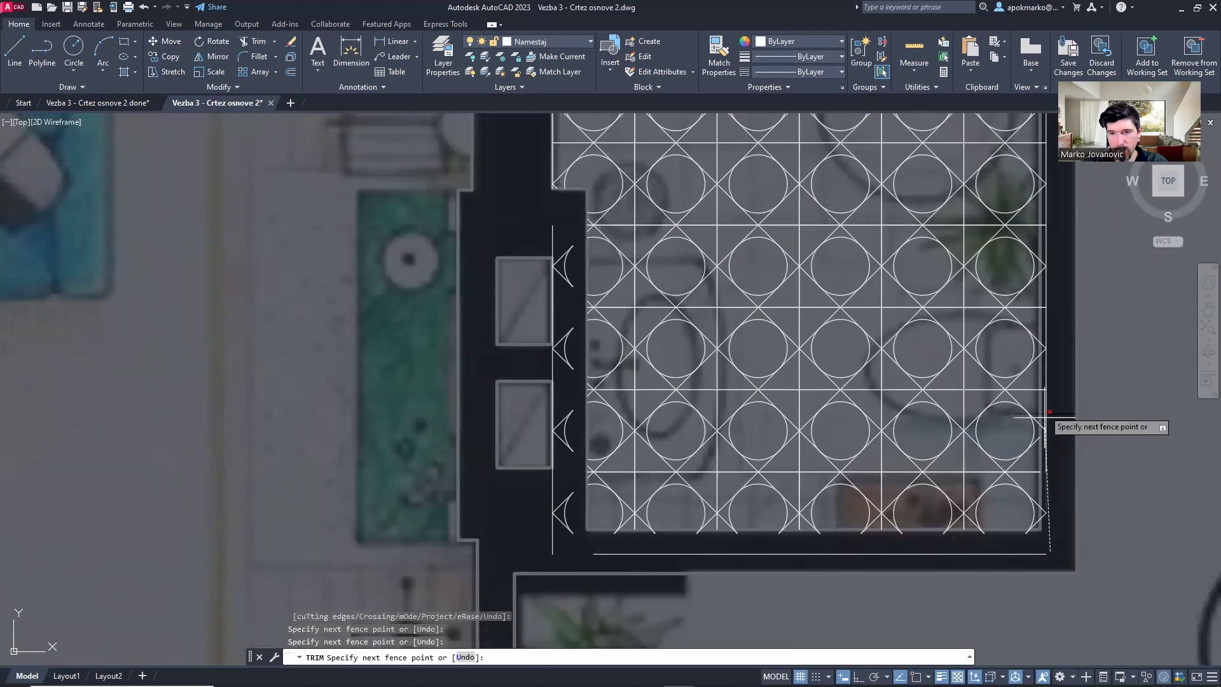
click(1050, 494)
key(Return)
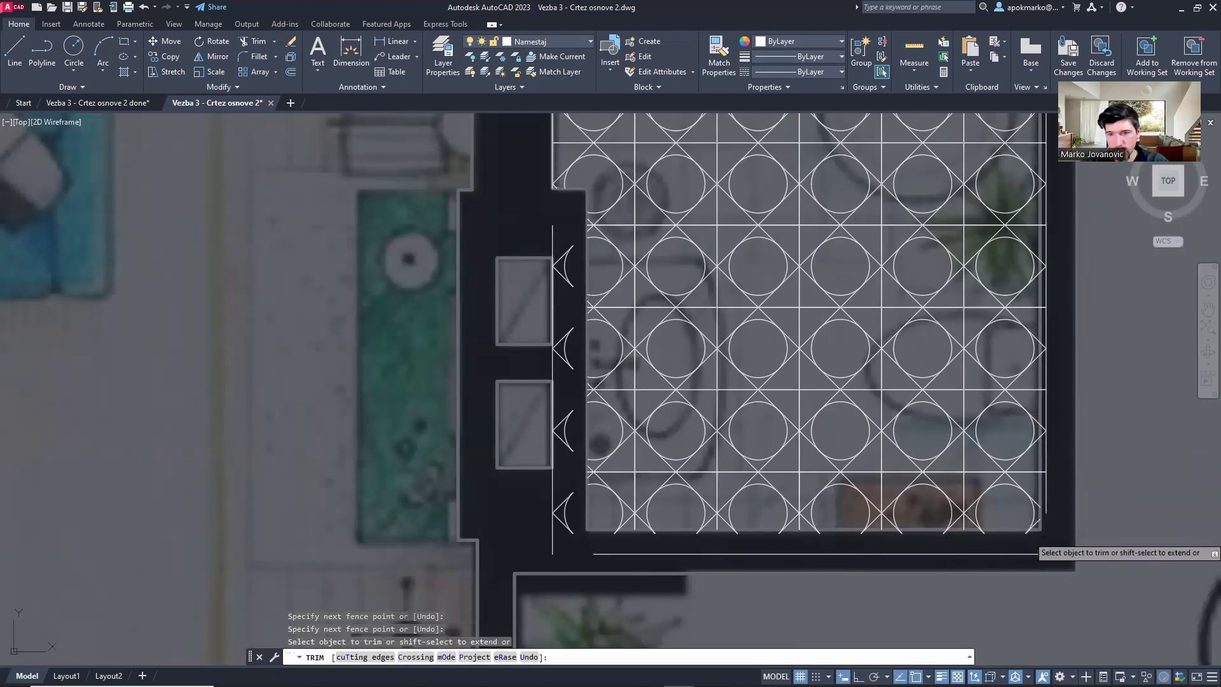
scroll(1034, 537, up, 3)
click(1039, 527)
scroll(1036, 516, down, 5)
middle_drag(1046, 290, 936, 241)
scroll(972, 222, up, 2)
key(Return)
scroll(982, 255, down, 2)
key(Return)
- Erase the leftover tile pieces inside the bathroom's lower wall and left wall projection
click(916, 573)
mouse_move(914, 574)
click(995, 624)
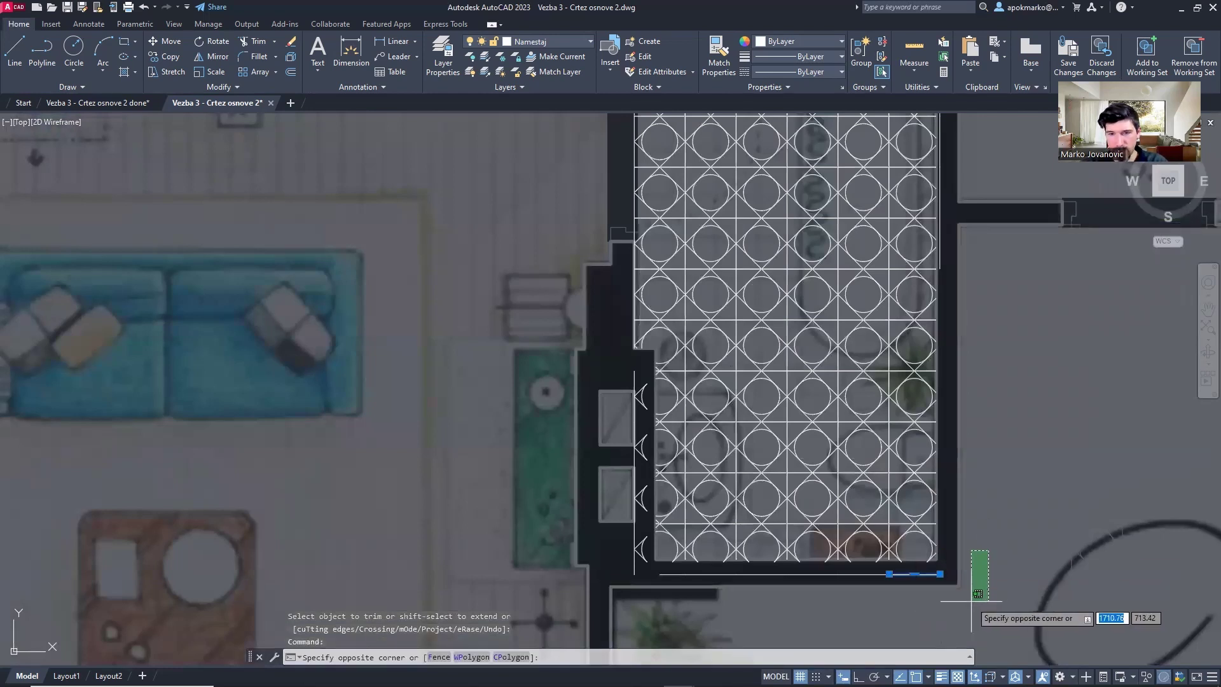
click(624, 565)
key(Delete)
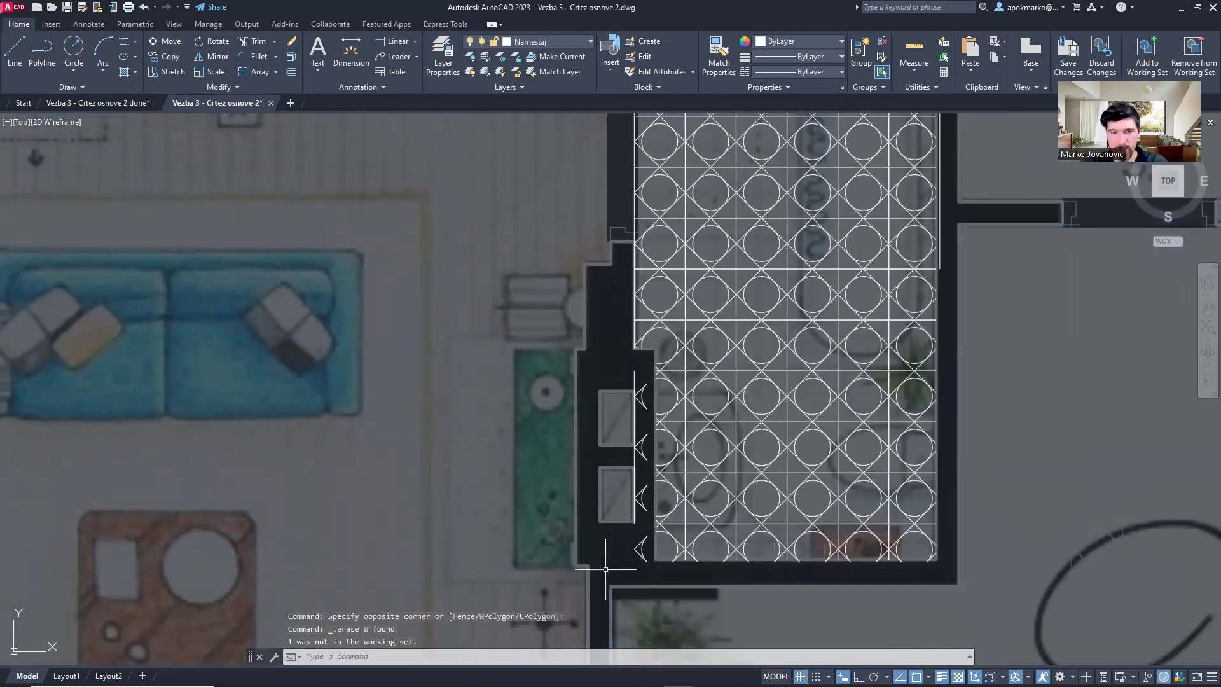
click(649, 577)
click(627, 383)
key(Delete)
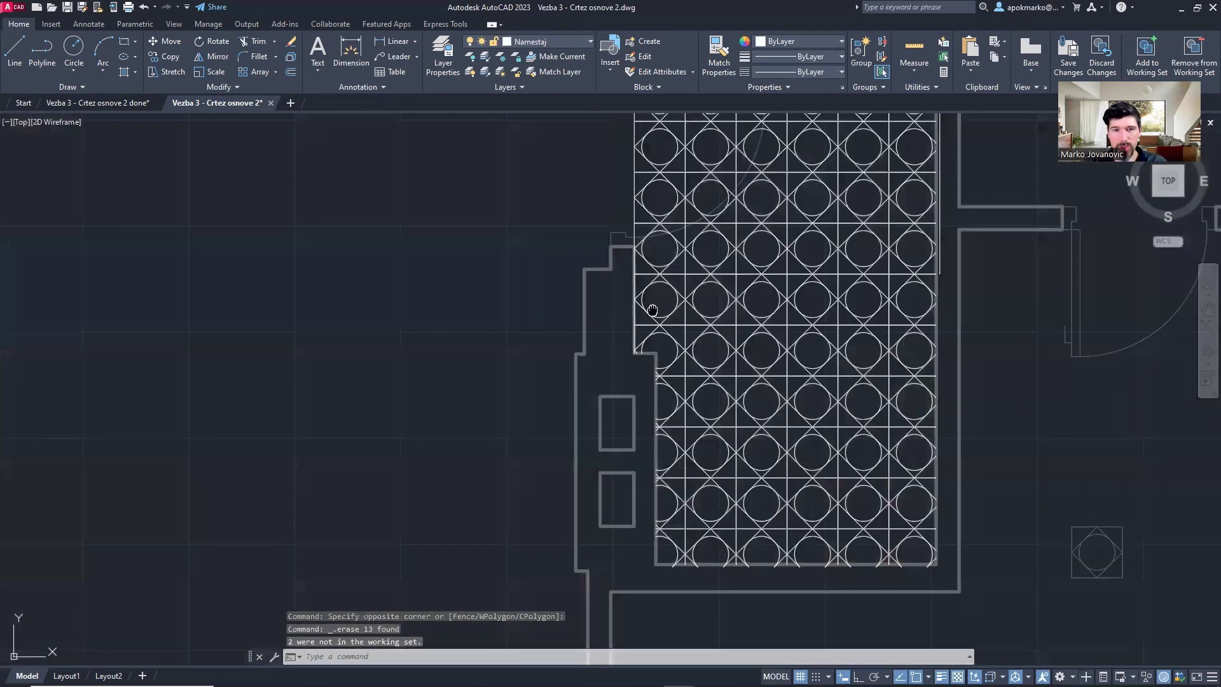
- Save the in-place changes to the plocice 2 block
middle_drag(628, 132, 578, 243)
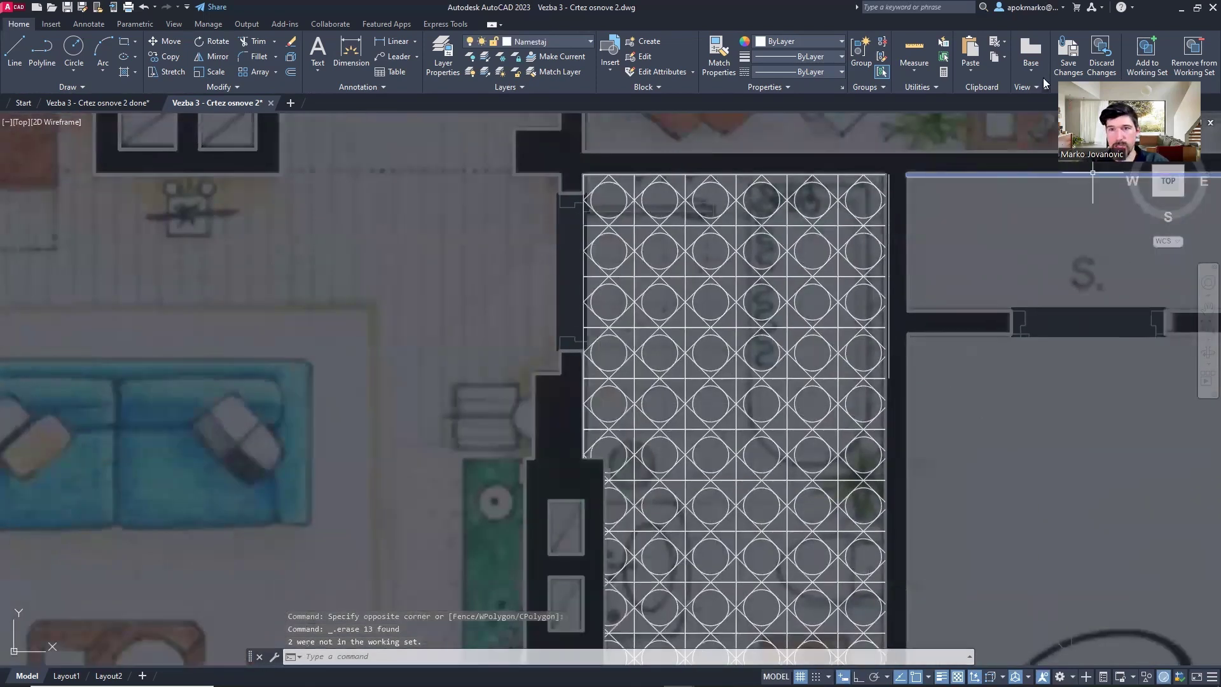
click(1071, 54)
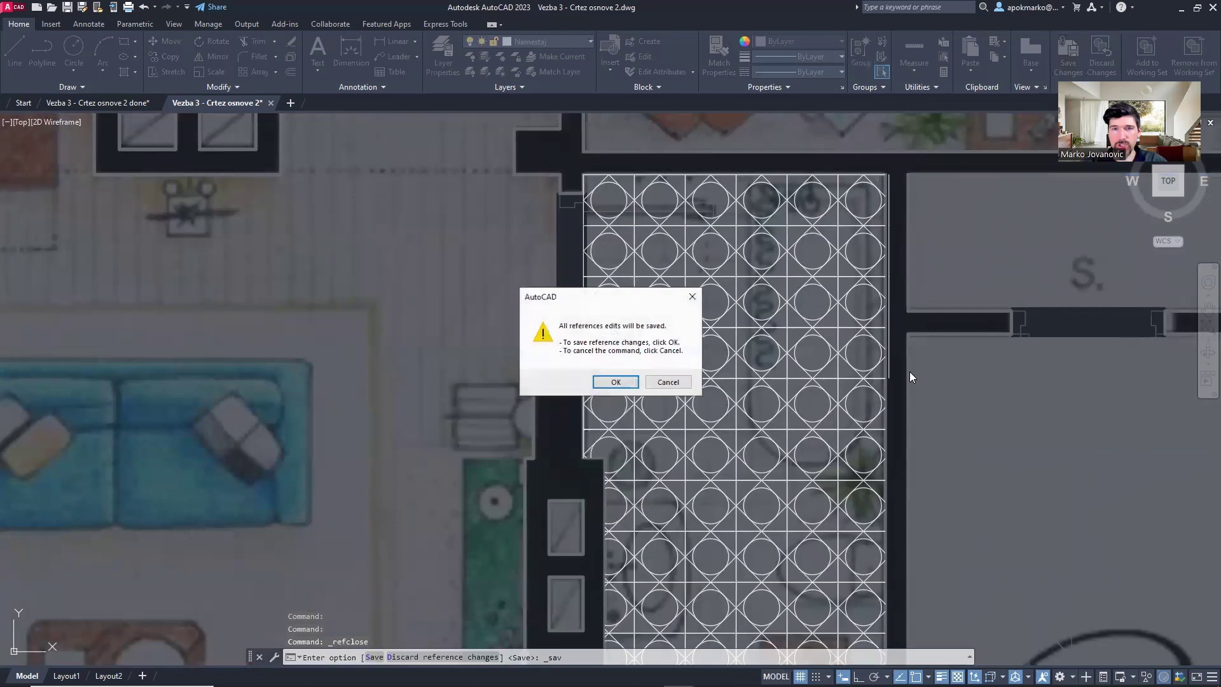
click(616, 382)
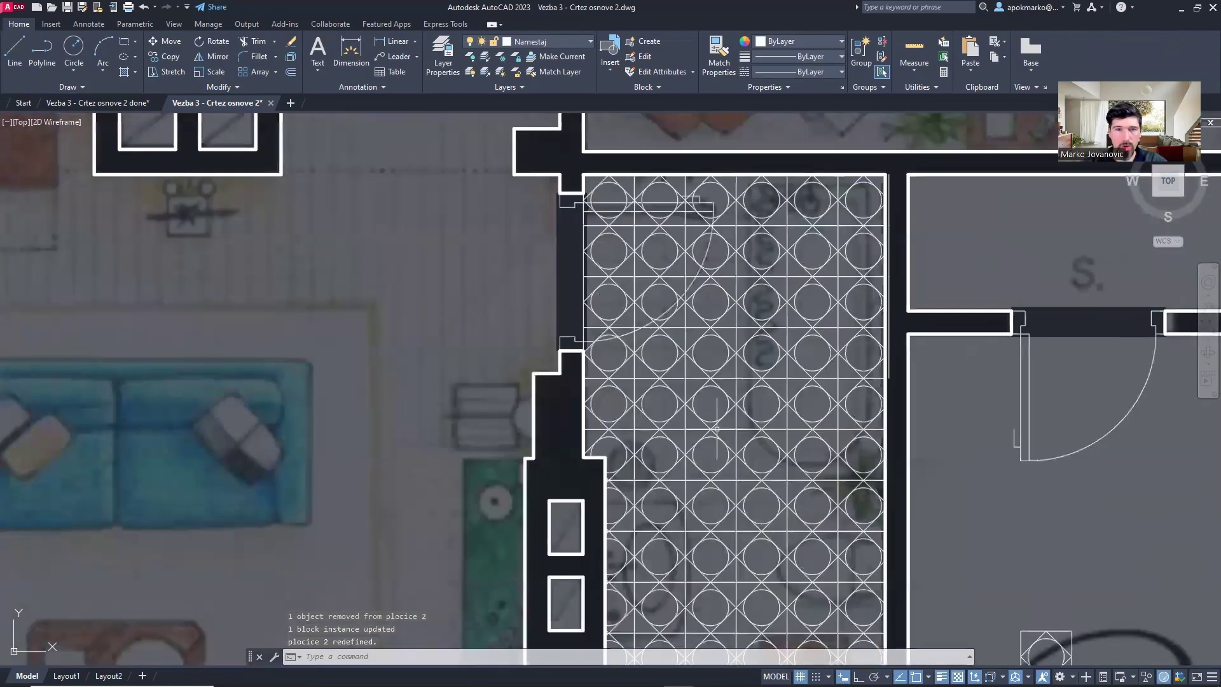
- Inspect the trimmed bathroom tile block along its walls and review the neighbouring dining and living areas of the floor plan
middle_drag(633, 381, 597, 302)
scroll(597, 302, down, 2)
click(632, 314)
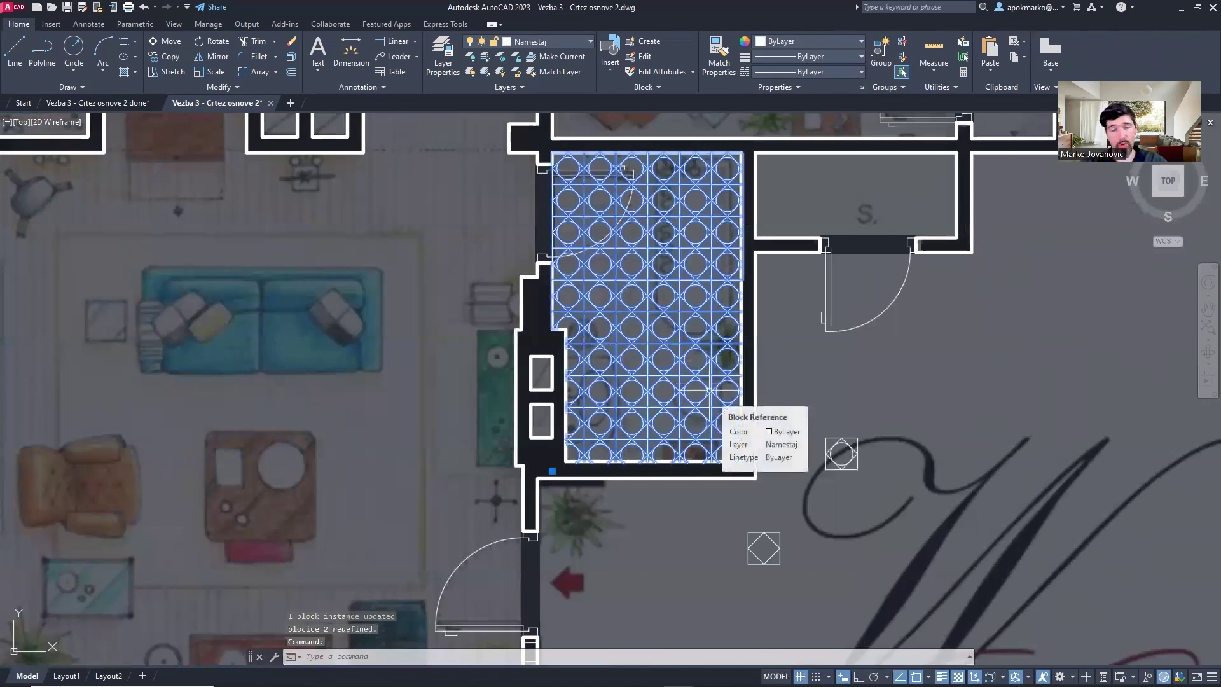
middle_drag(860, 483, 801, 437)
key(Escape)
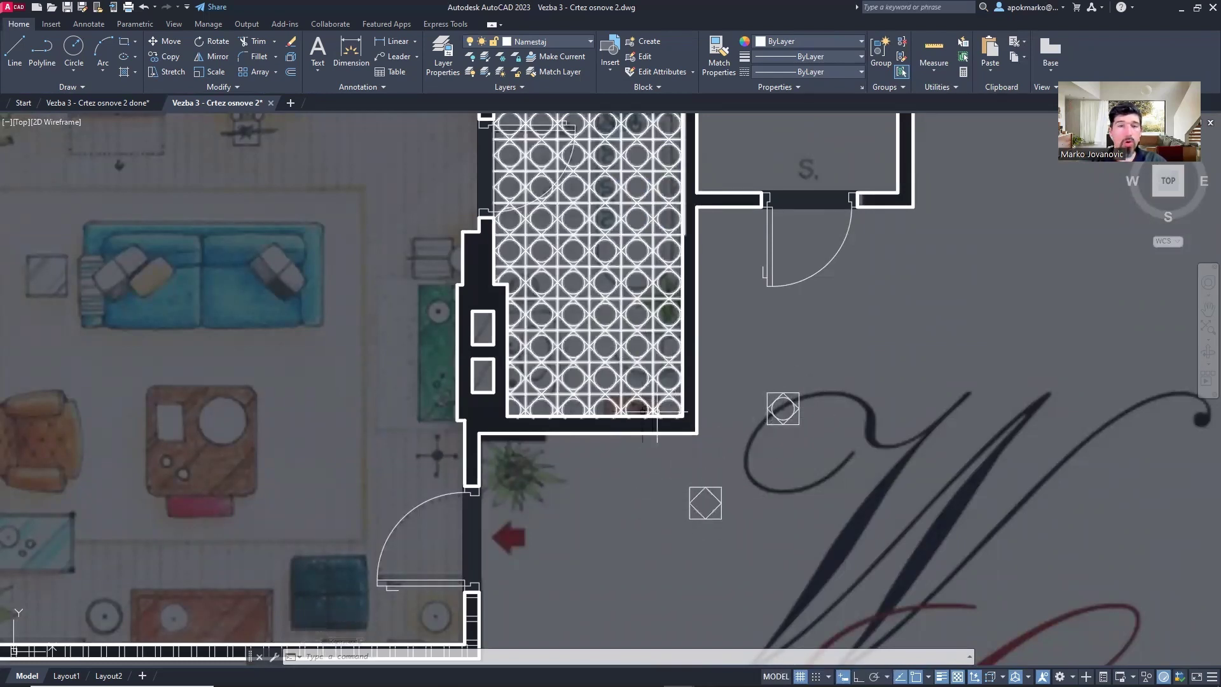
mouse_move(601, 337)
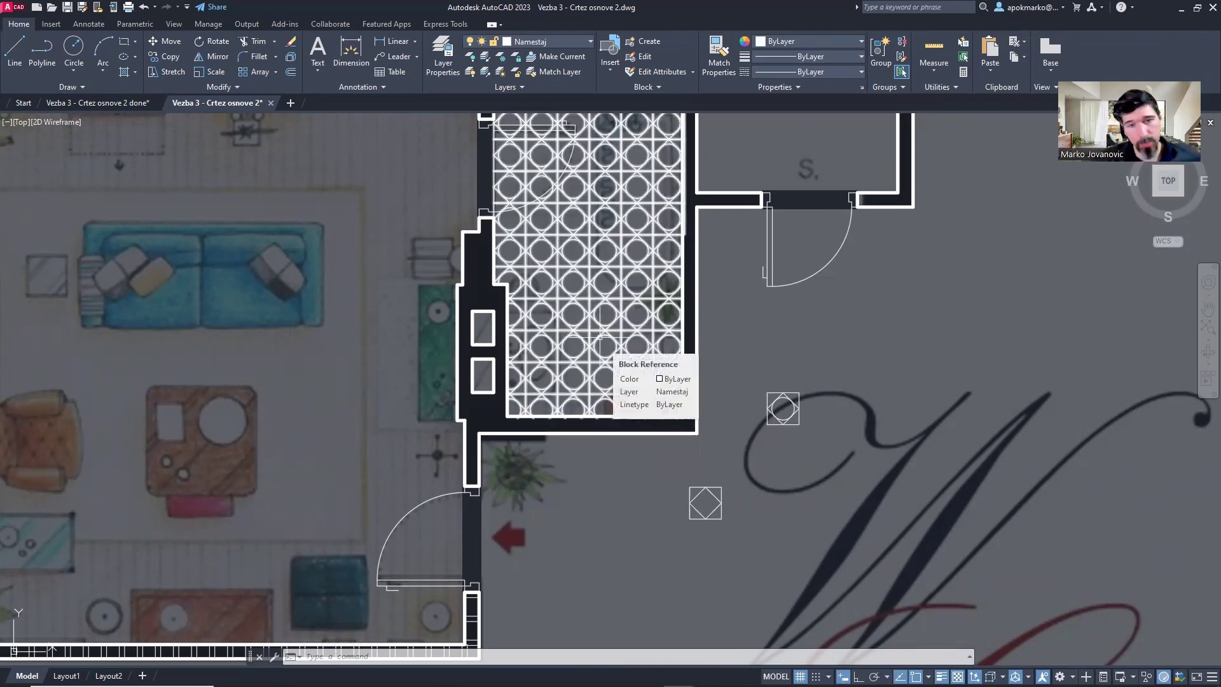
scroll(600, 337, down, 4)
scroll(373, 342, up, 2)
middle_drag(374, 342, 527, 294)
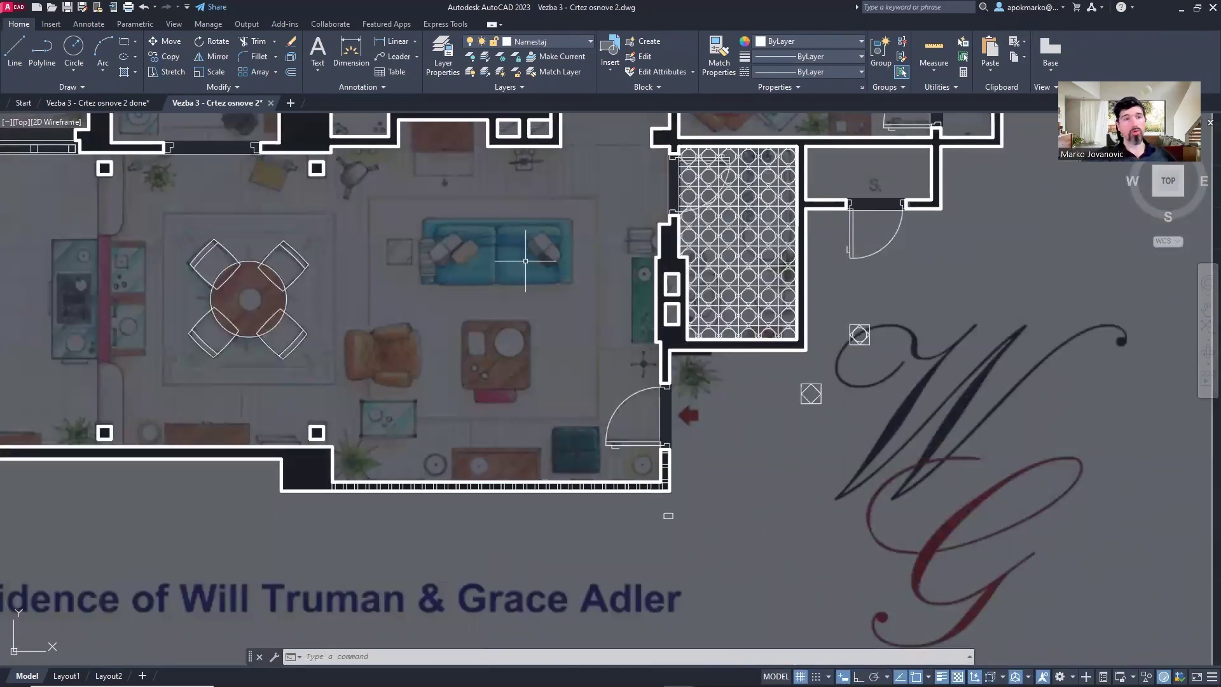
scroll(362, 458, up, 2)
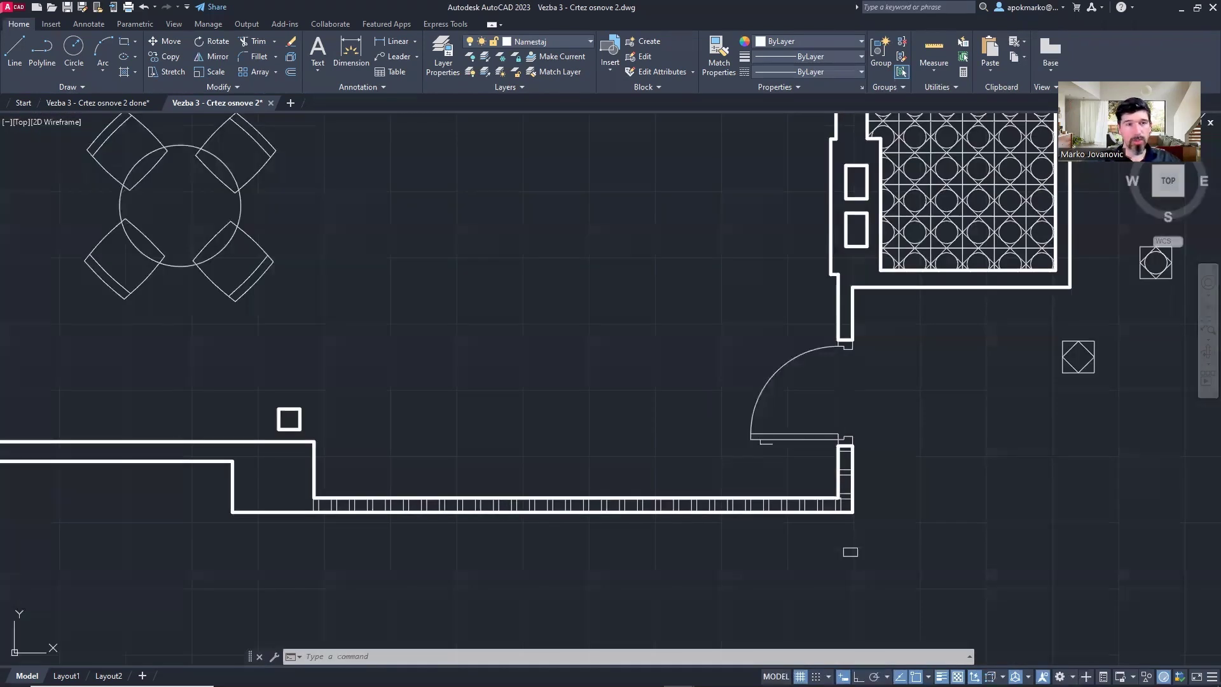
middle_drag(217, 229, 229, 257)
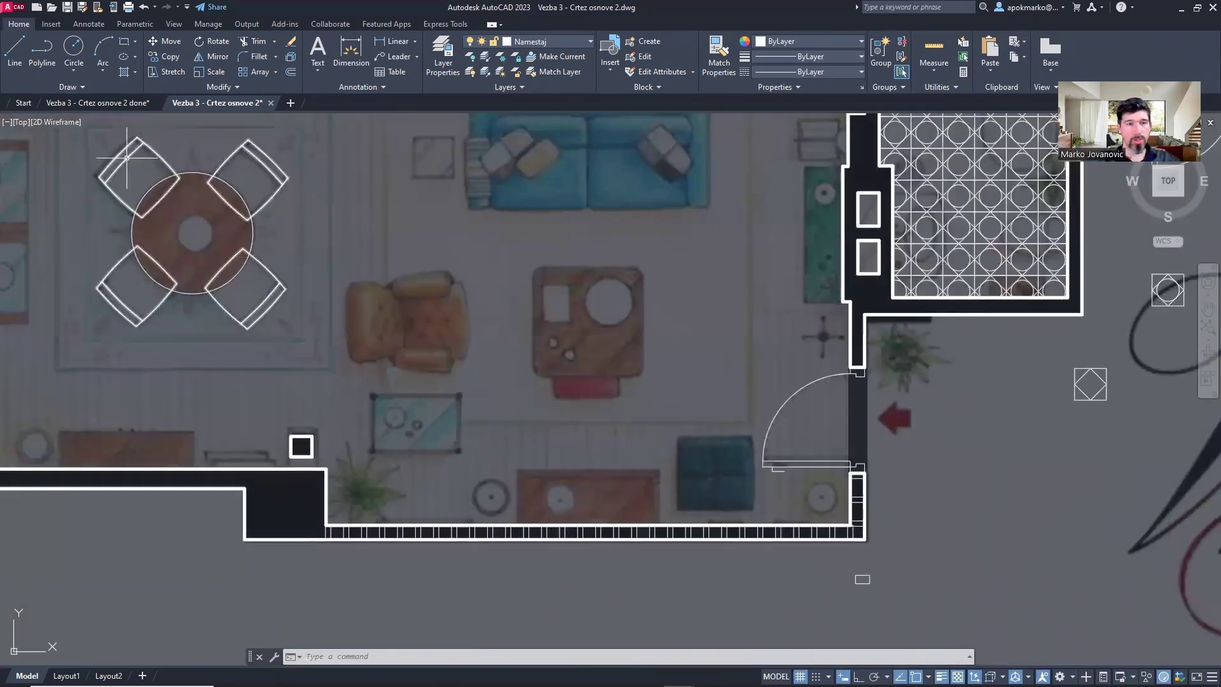
middle_drag(936, 346, 644, 535)
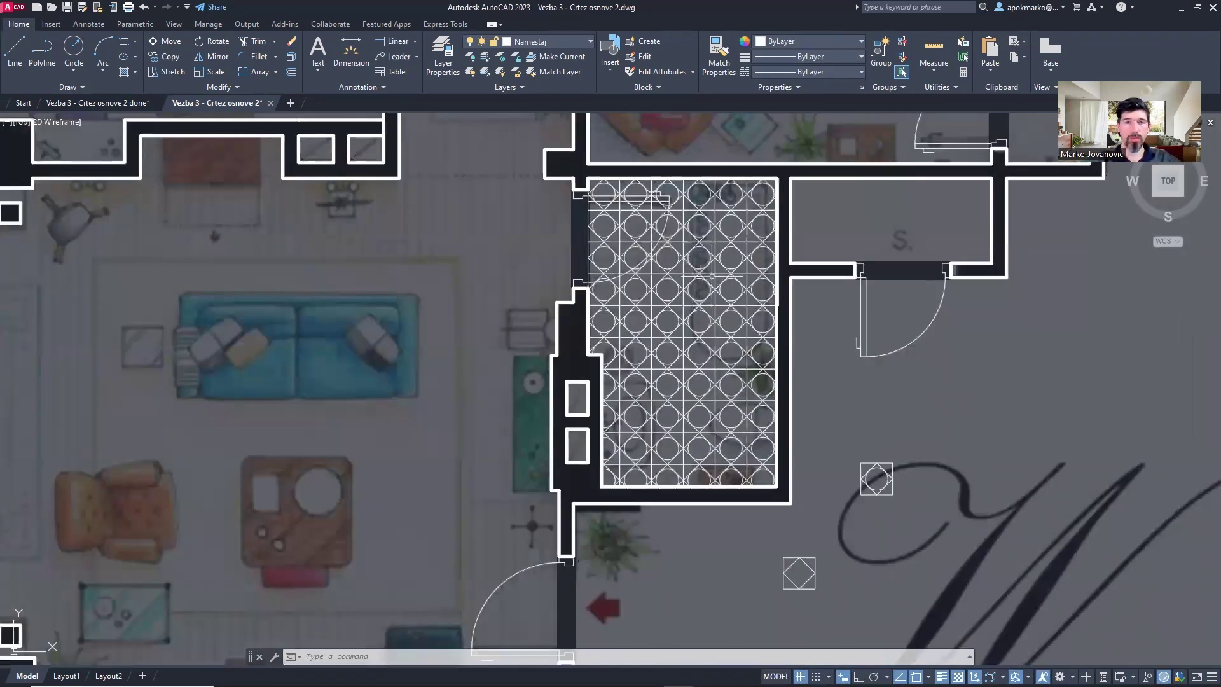